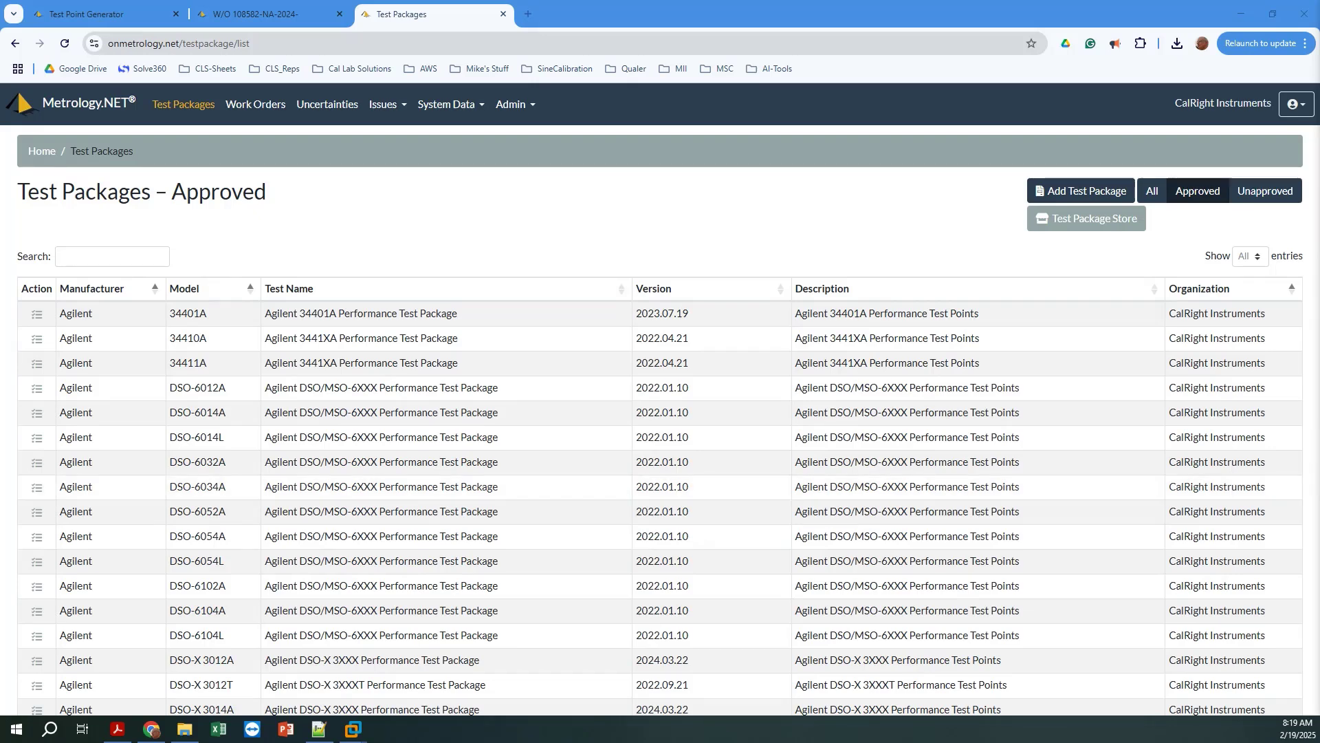
Switch to the test package manual in Adobe Acrobat Reader and read through its Key Definitions section
{"action": "key", "text": "alt+Tab"}
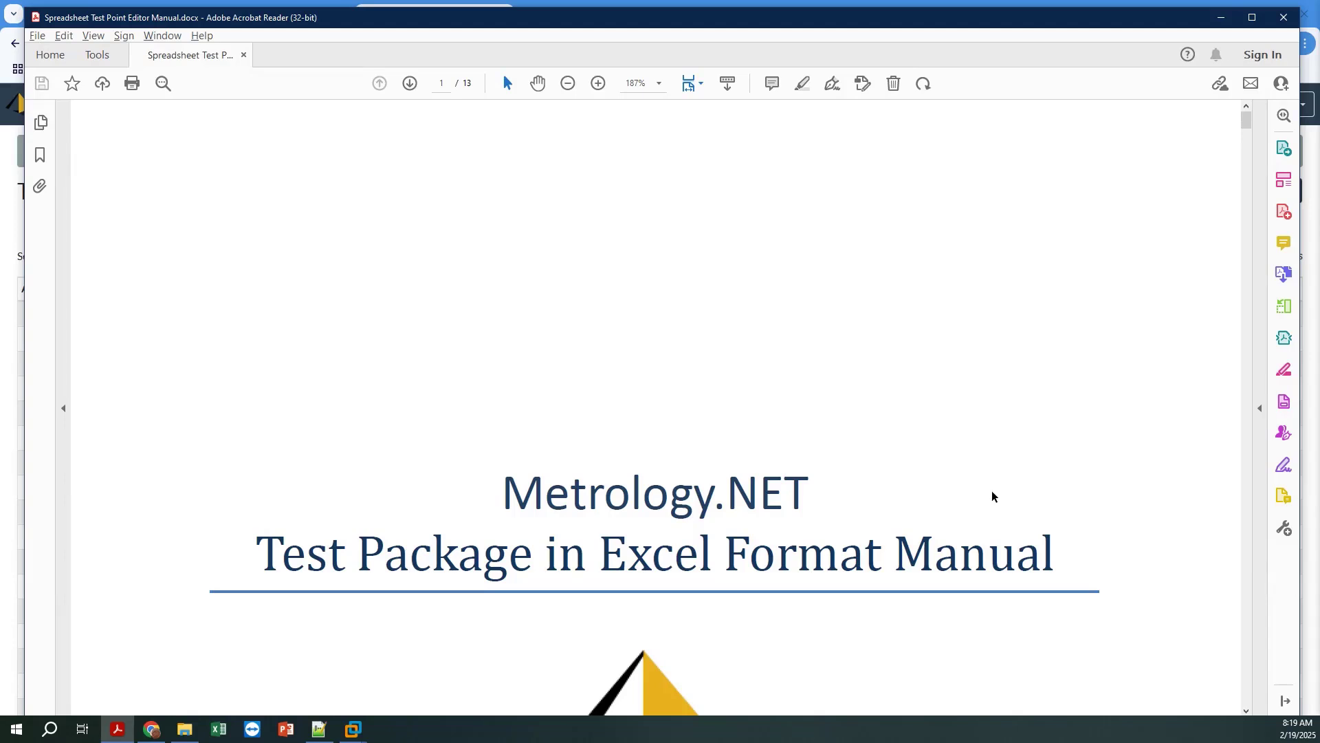
{"action": "scroll", "coordinate": [497, 447], "scroll_direction": "down", "scroll_amount": 2}
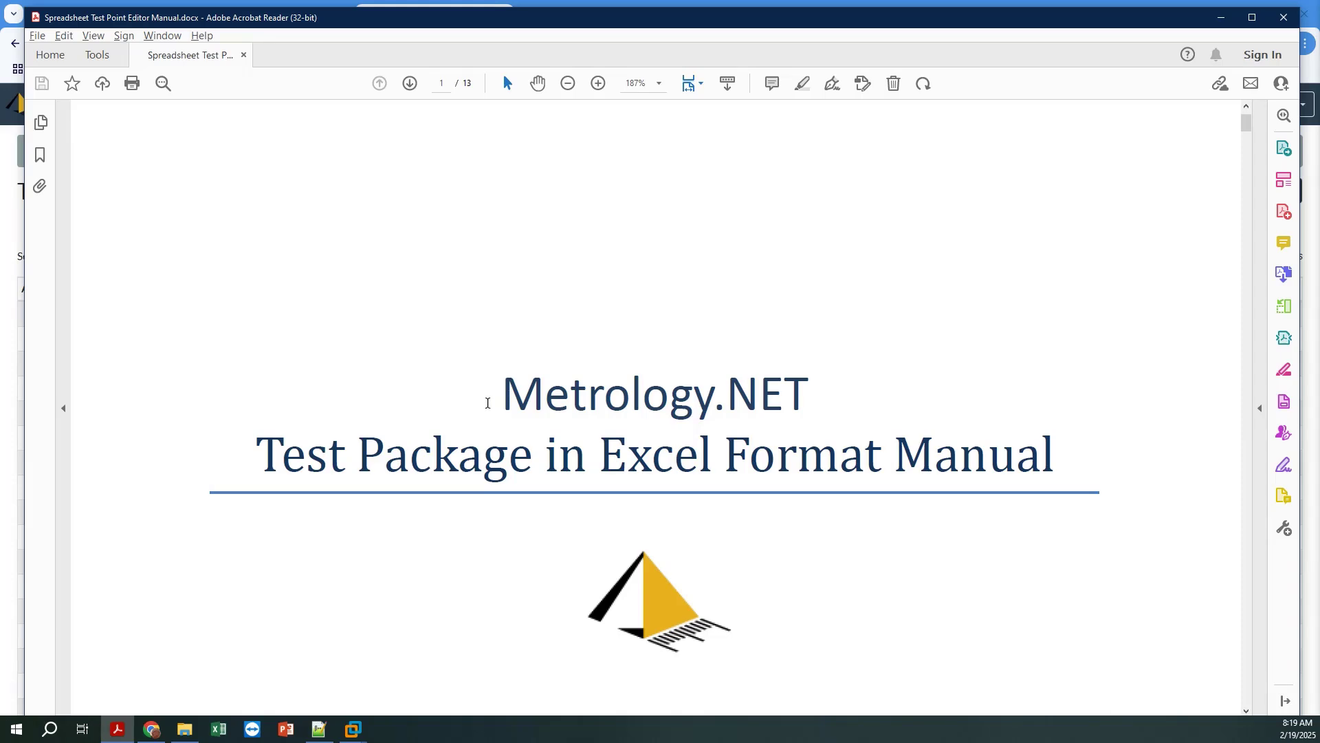
{"action": "scroll", "coordinate": [488, 403], "scroll_direction": "down", "scroll_amount": 10}
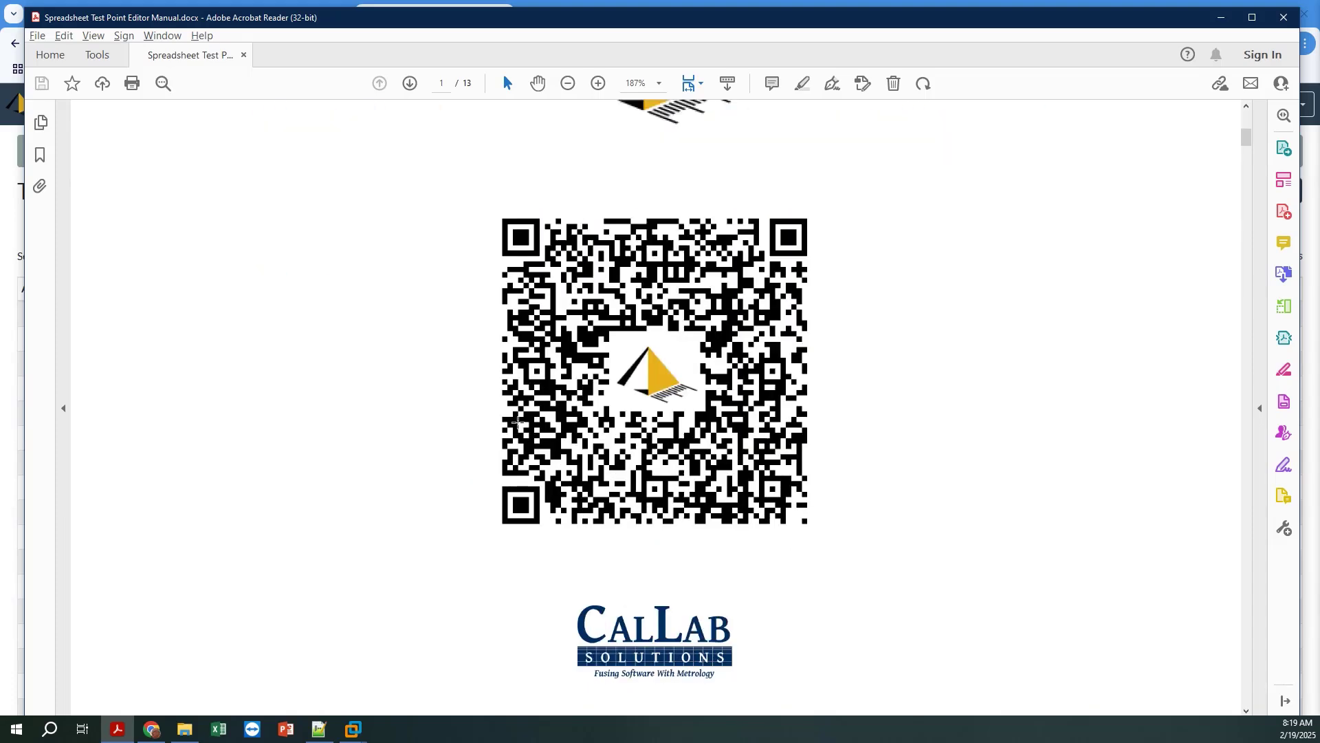
{"action": "scroll", "coordinate": [521, 422], "scroll_direction": "down", "scroll_amount": 15}
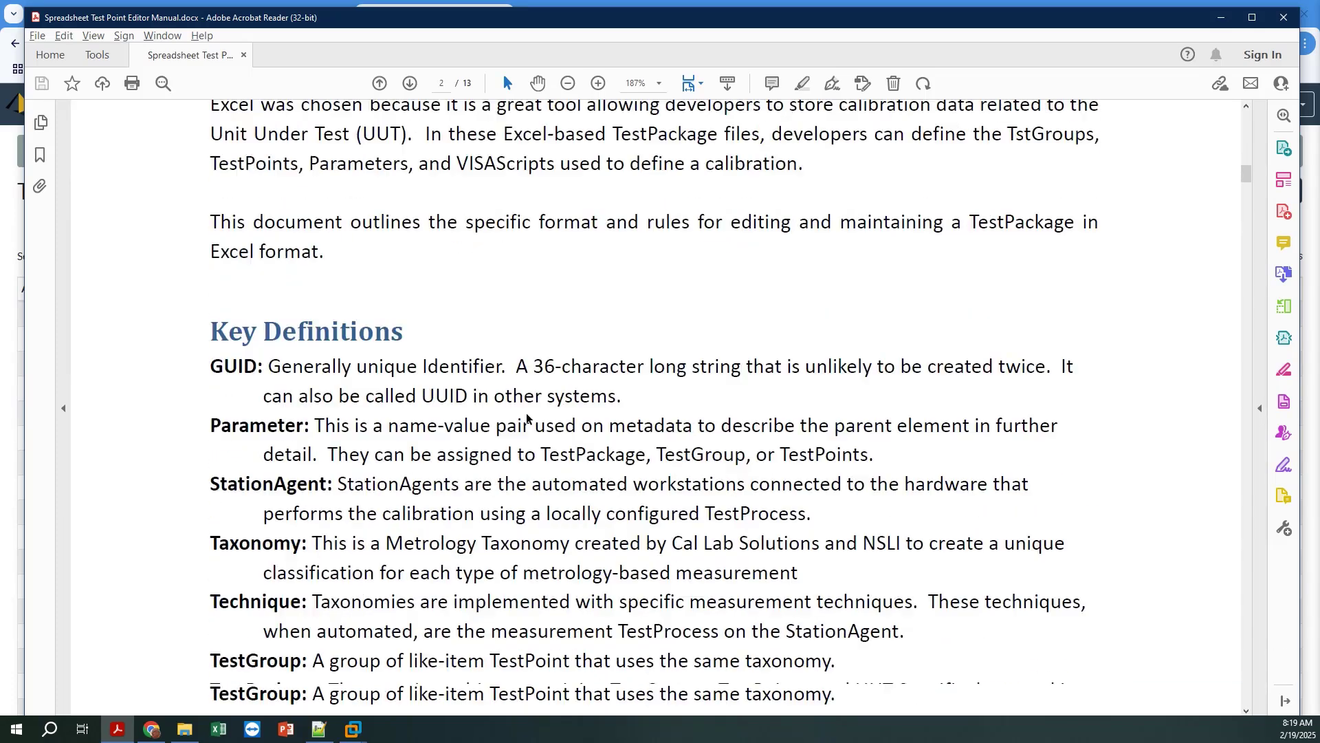
{"action": "scroll", "coordinate": [526, 413], "scroll_direction": "down", "scroll_amount": 3}
{"action": "scroll", "coordinate": [526, 413], "scroll_direction": "up", "scroll_amount": 1}
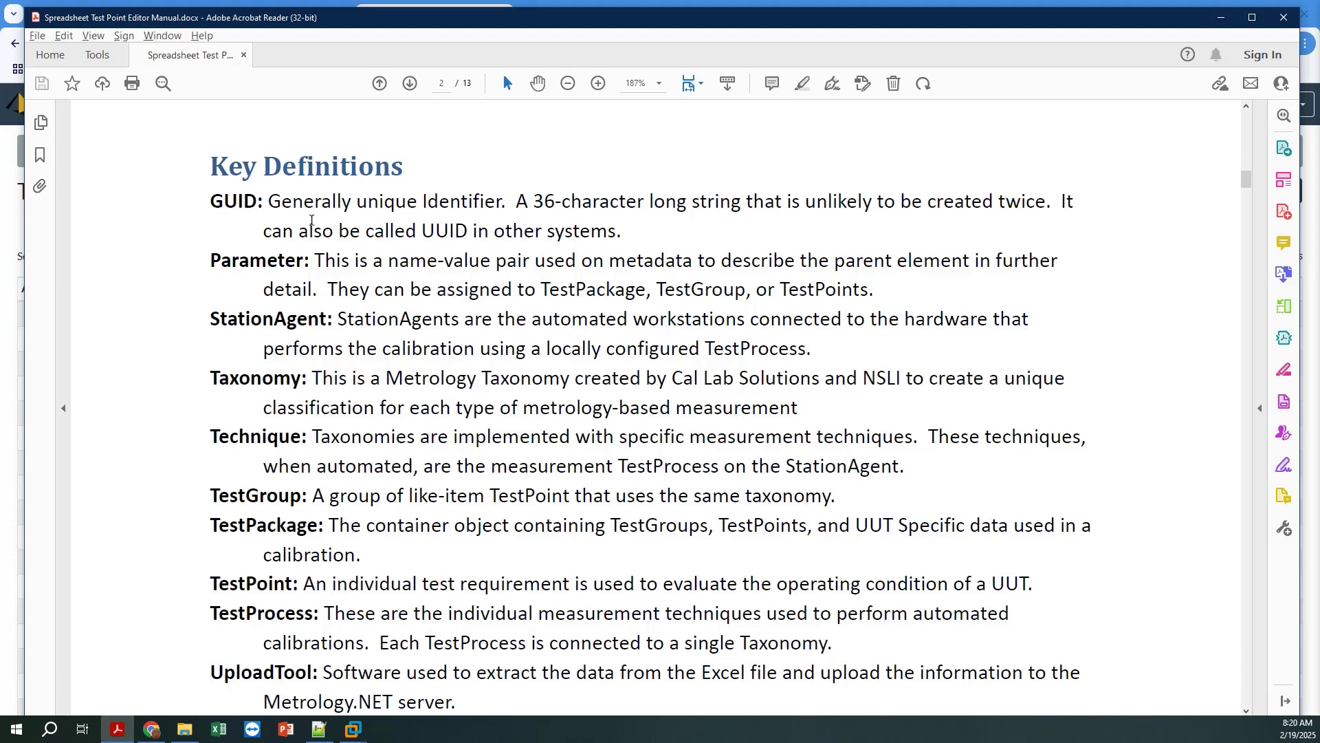
{"action": "scroll", "coordinate": [311, 220], "scroll_direction": "down", "scroll_amount": 3}
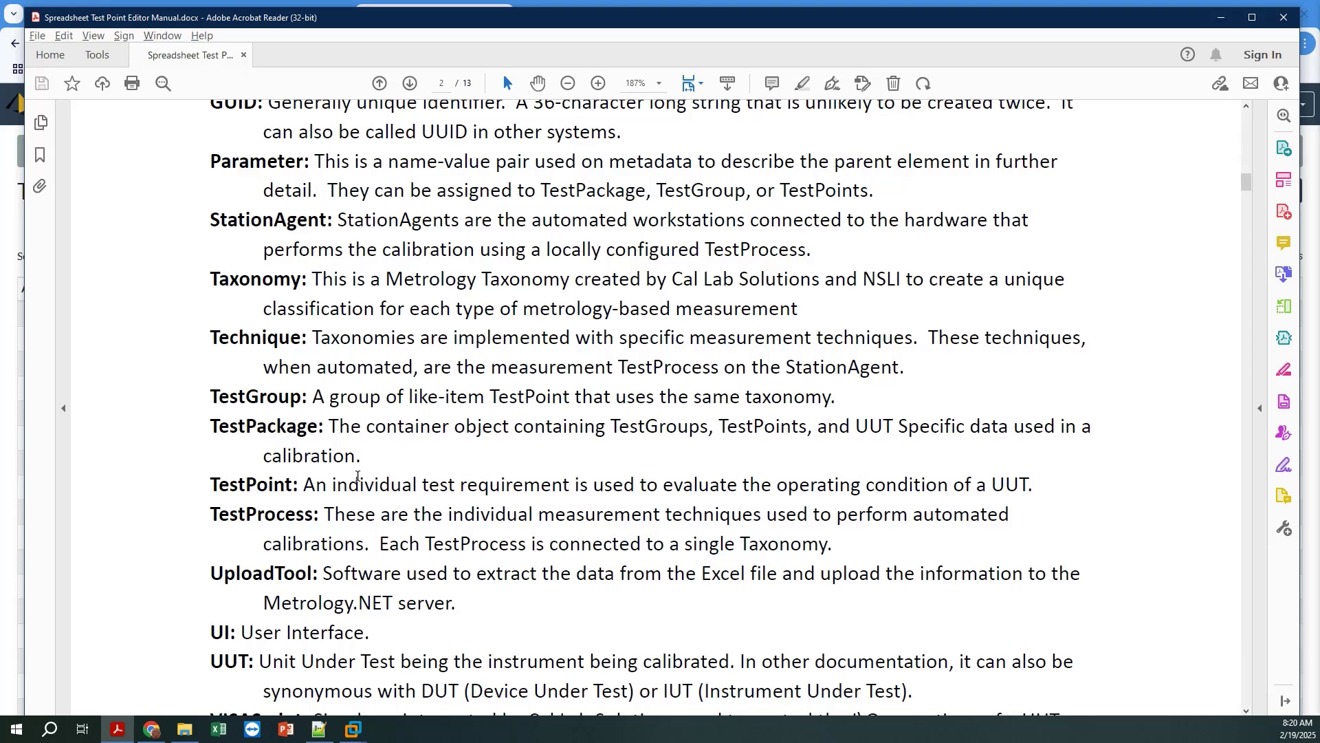
{"action": "scroll", "coordinate": [358, 430], "scroll_direction": "up", "scroll_amount": 4}
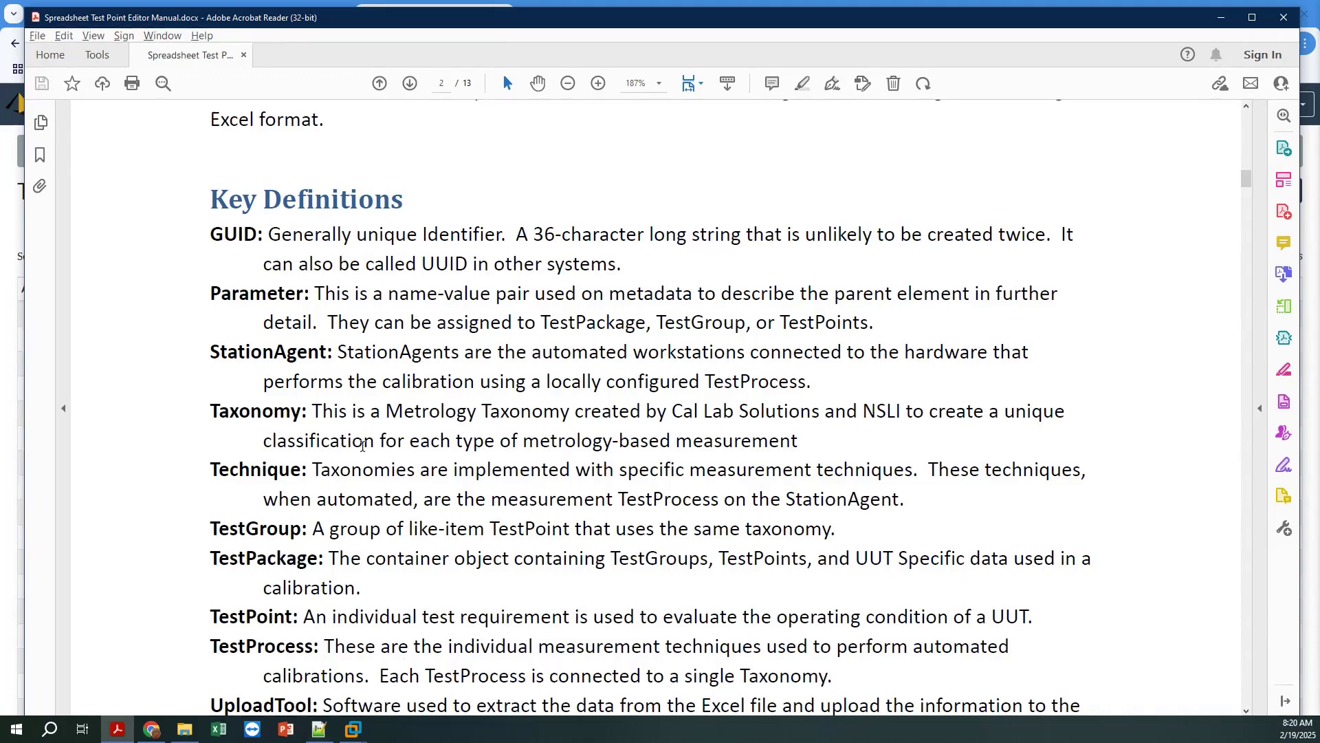
{"action": "scroll", "coordinate": [535, 416], "scroll_direction": "down", "scroll_amount": 10}
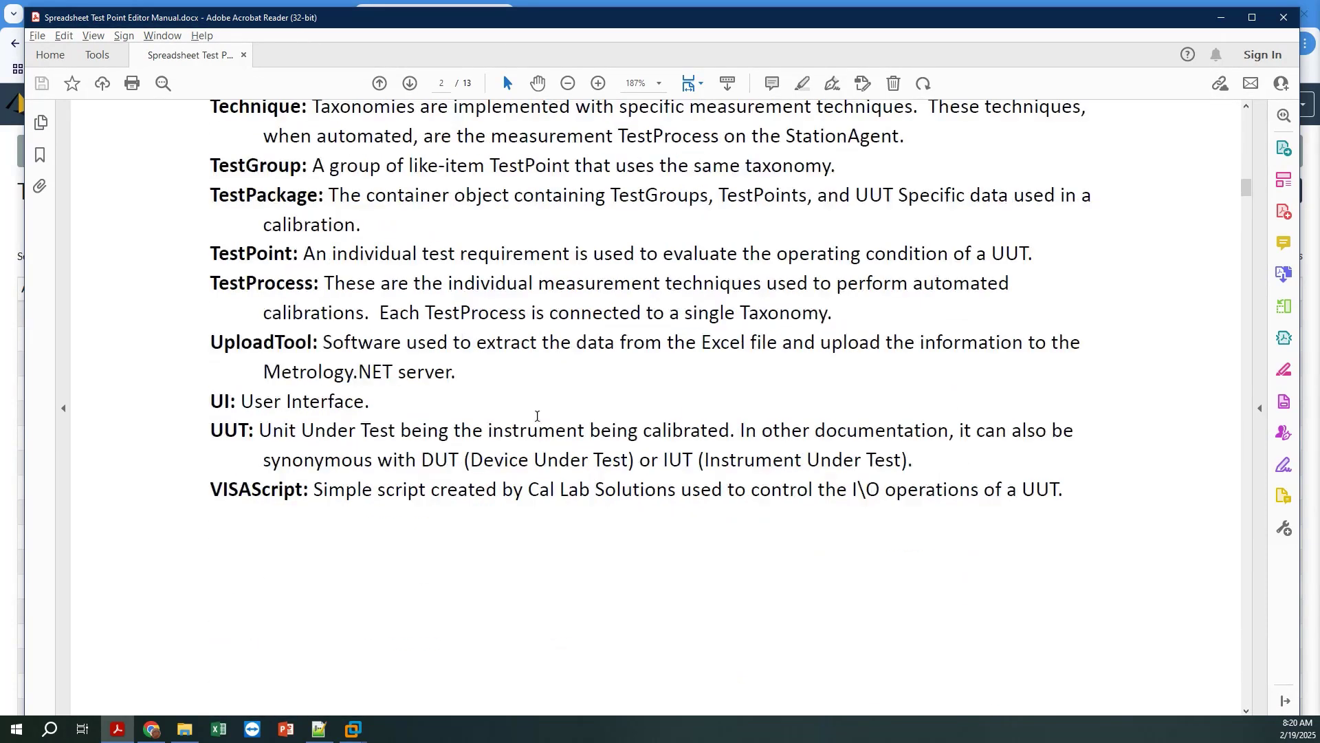
{"action": "scroll", "coordinate": [538, 414], "scroll_direction": "up", "scroll_amount": 4}
Read the manual's Overall Sheet Layout and GUID Generation sections, selecting the quoted <GUID> placeholder text
{"action": "scroll", "coordinate": [539, 414], "scroll_direction": "down", "scroll_amount": 10}
{"action": "scroll", "coordinate": [540, 416], "scroll_direction": "down", "scroll_amount": 10}
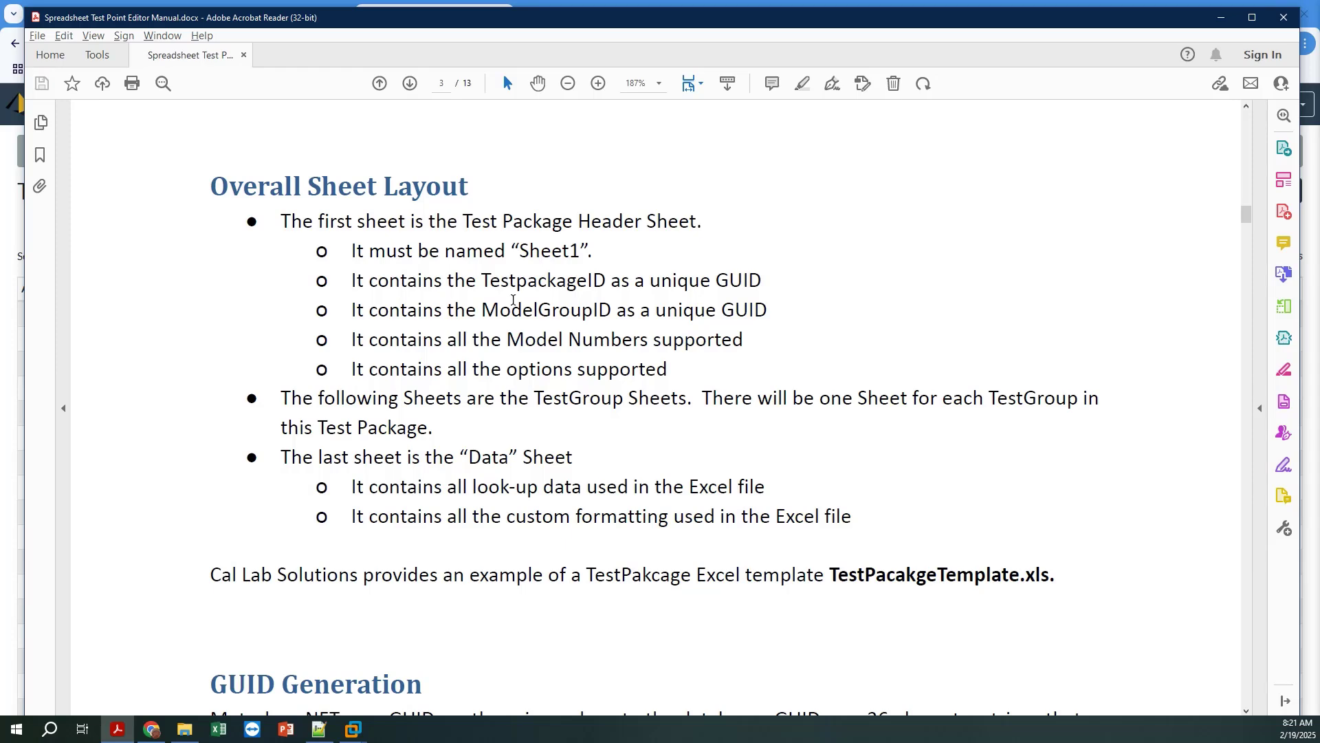
{"action": "scroll", "coordinate": [541, 409], "scroll_direction": "down", "scroll_amount": 1}
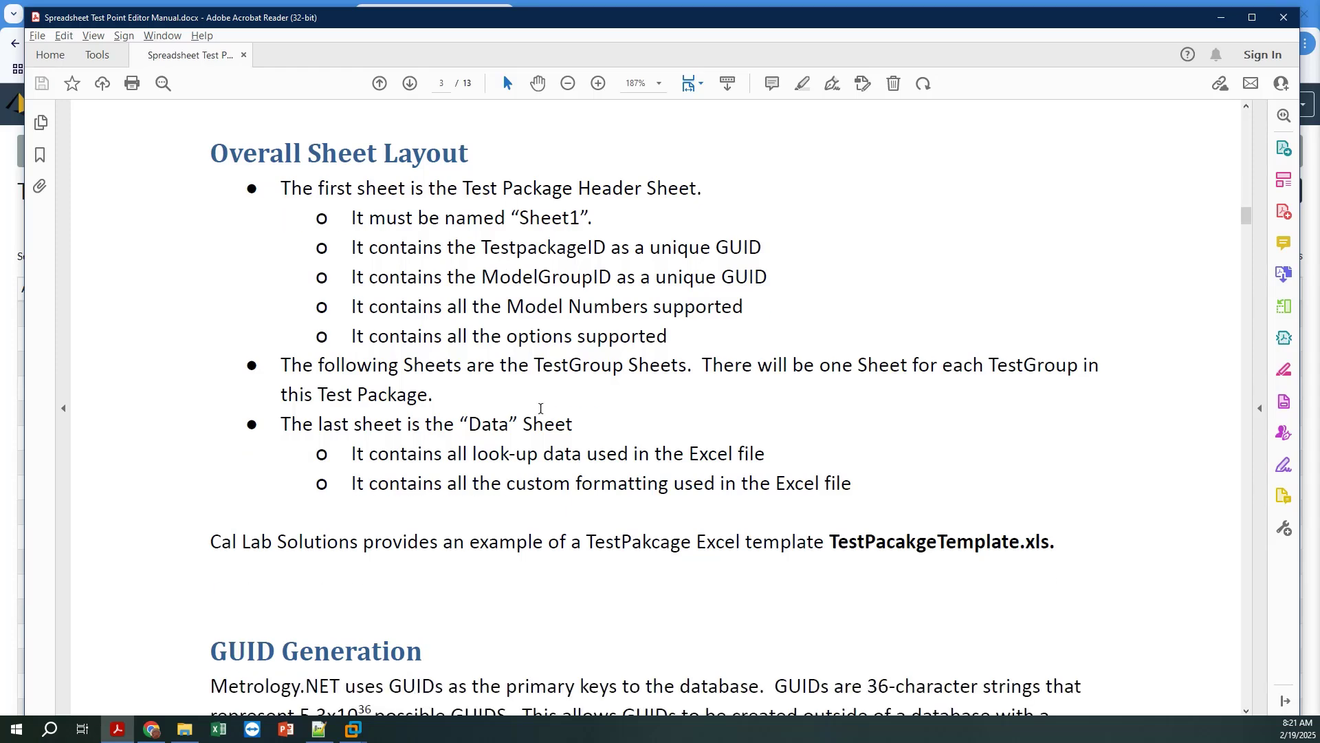
{"action": "scroll", "coordinate": [540, 408], "scroll_direction": "down", "scroll_amount": 2}
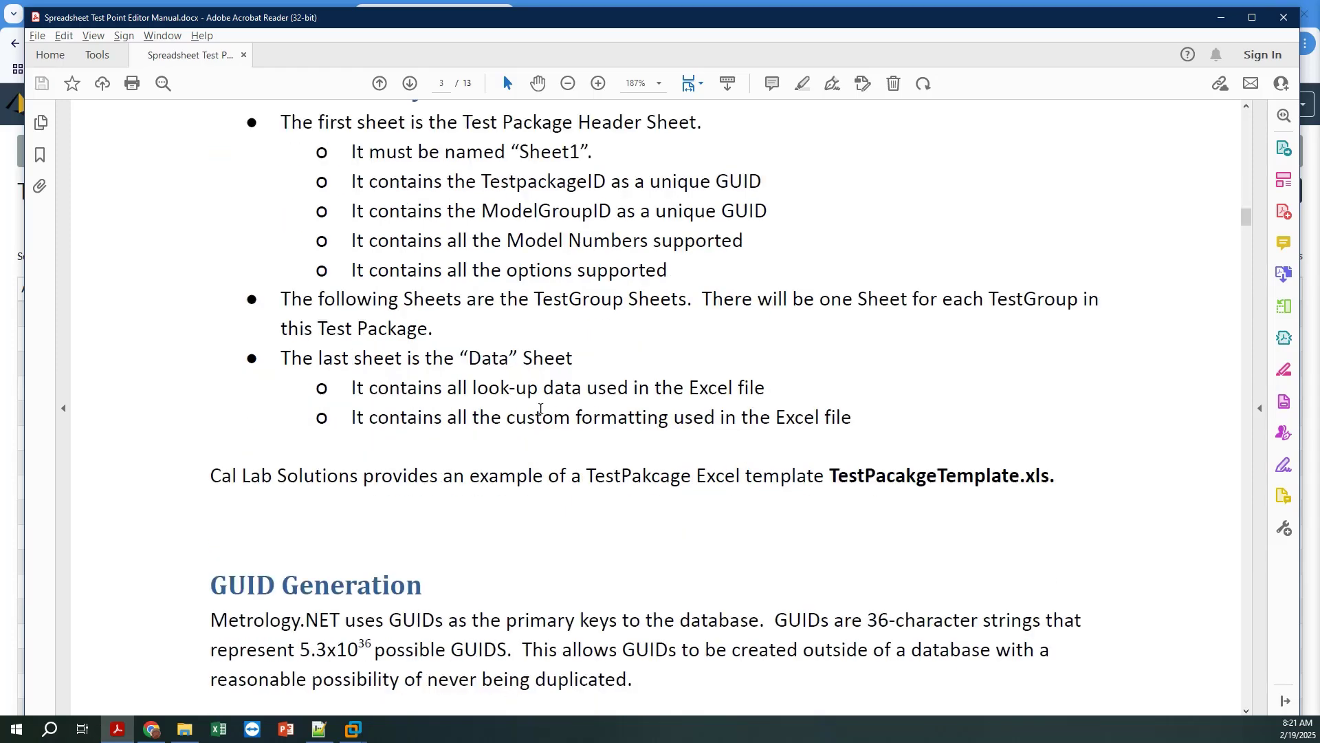
{"action": "scroll", "coordinate": [521, 534], "scroll_direction": "down", "scroll_amount": 2}
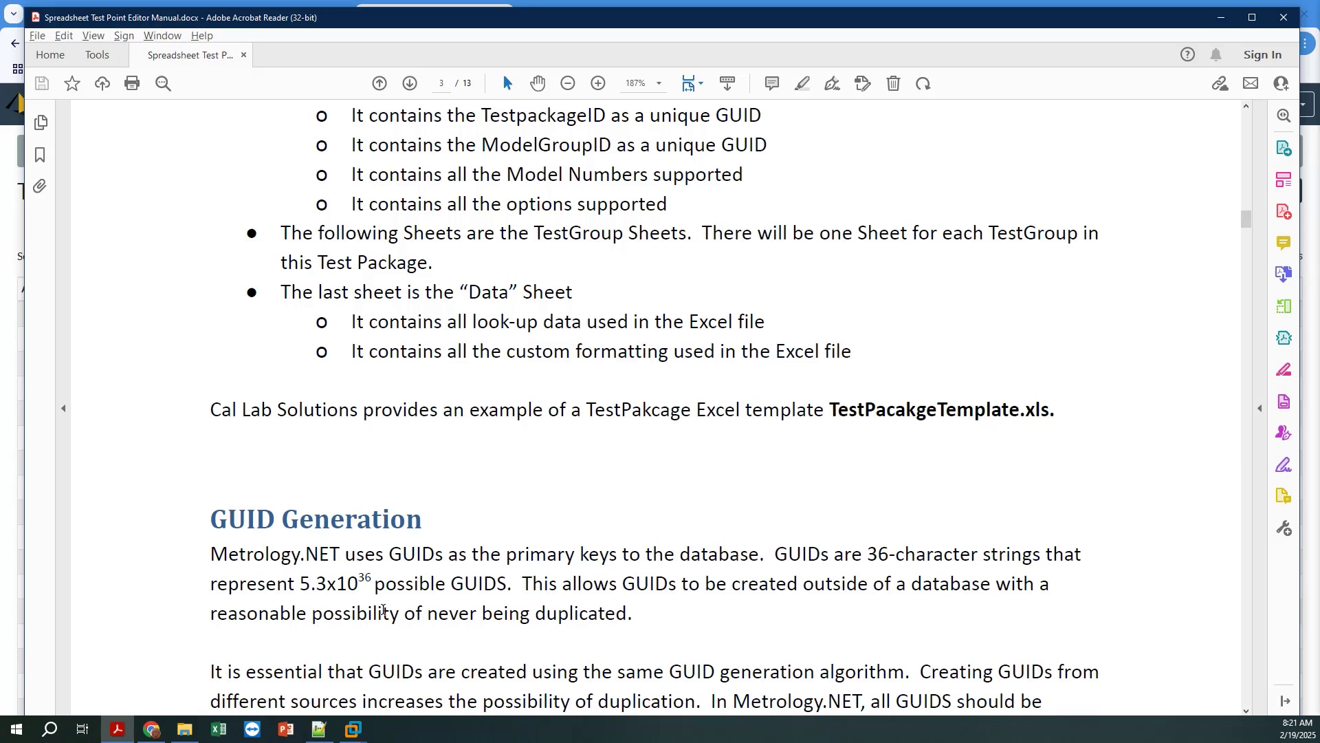
{"action": "scroll", "coordinate": [383, 609], "scroll_direction": "down", "scroll_amount": 10}
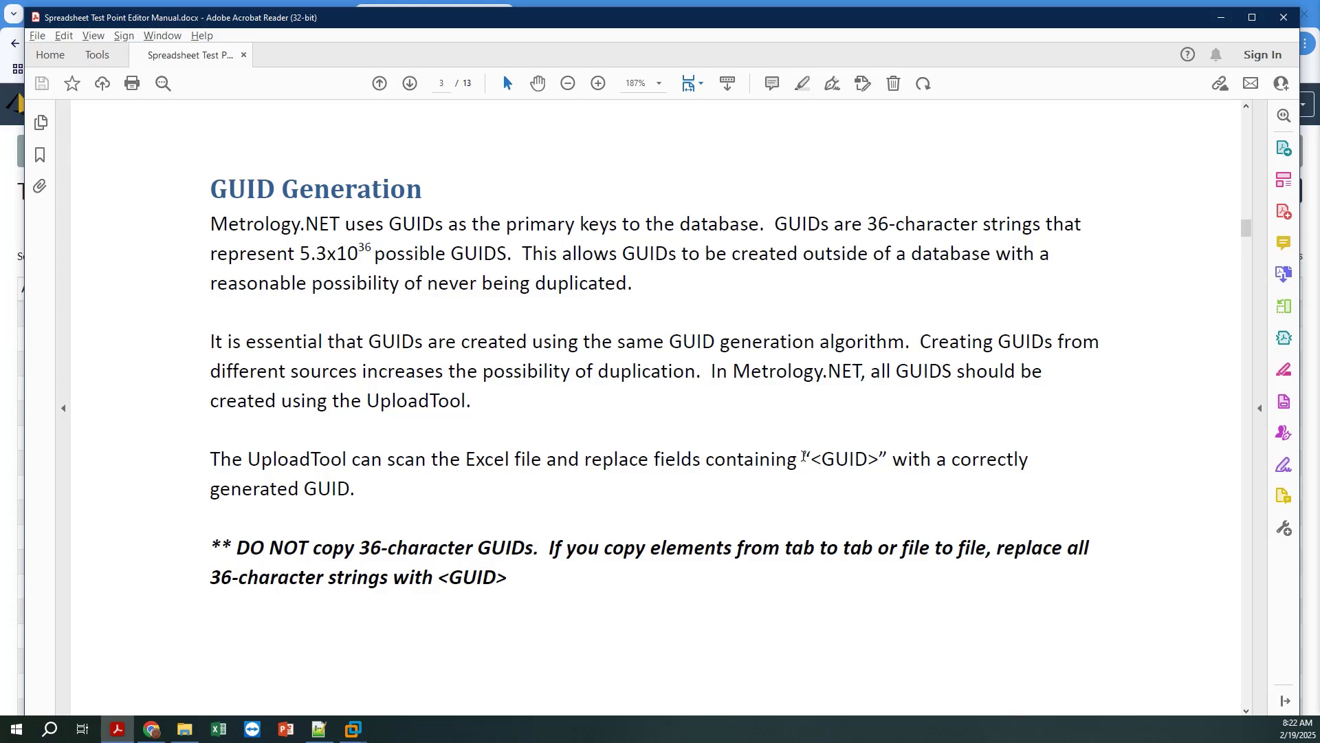
{"action": "left_click_drag", "start_coordinate": [813, 459], "coordinate": [879, 459]}
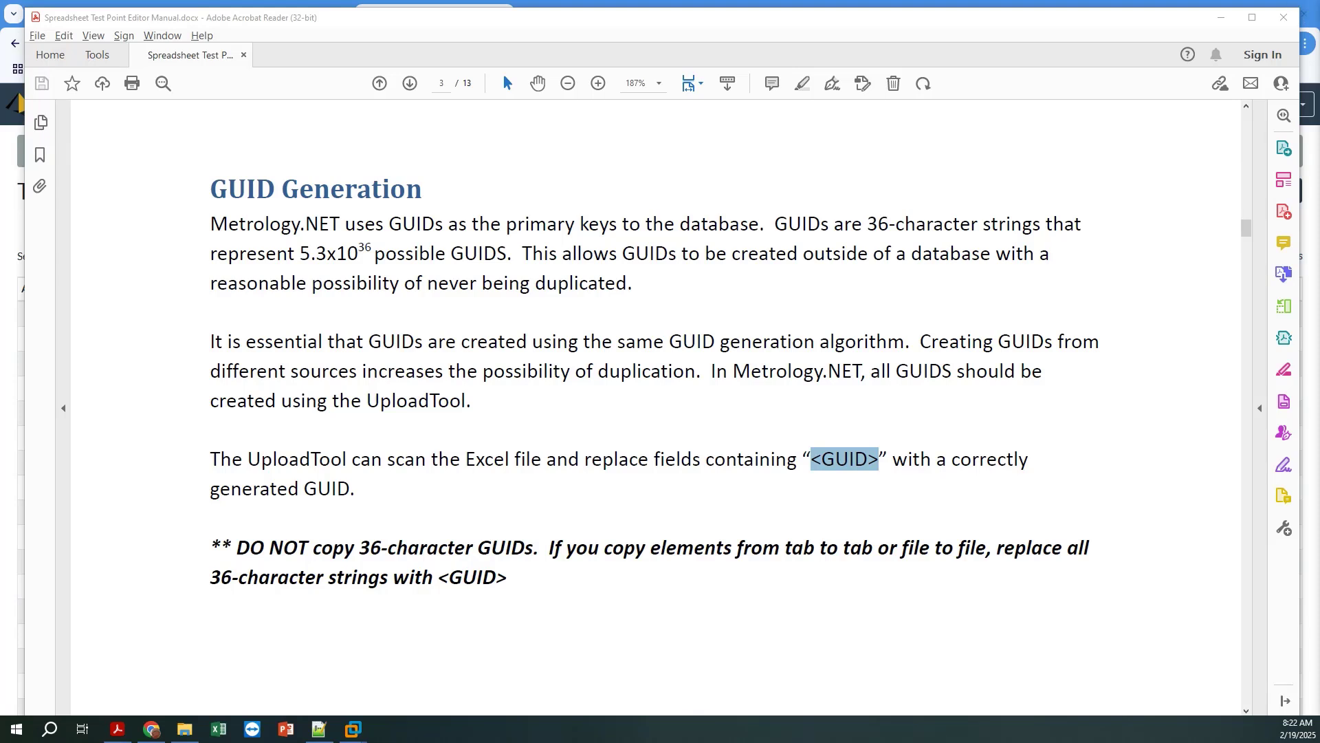
Switch to the Keysight 34450A.xlsx workbook in Excel and insert a new blank sheet after F-Zero1Y
{"action": "left_click", "coordinate": [218, 728]}
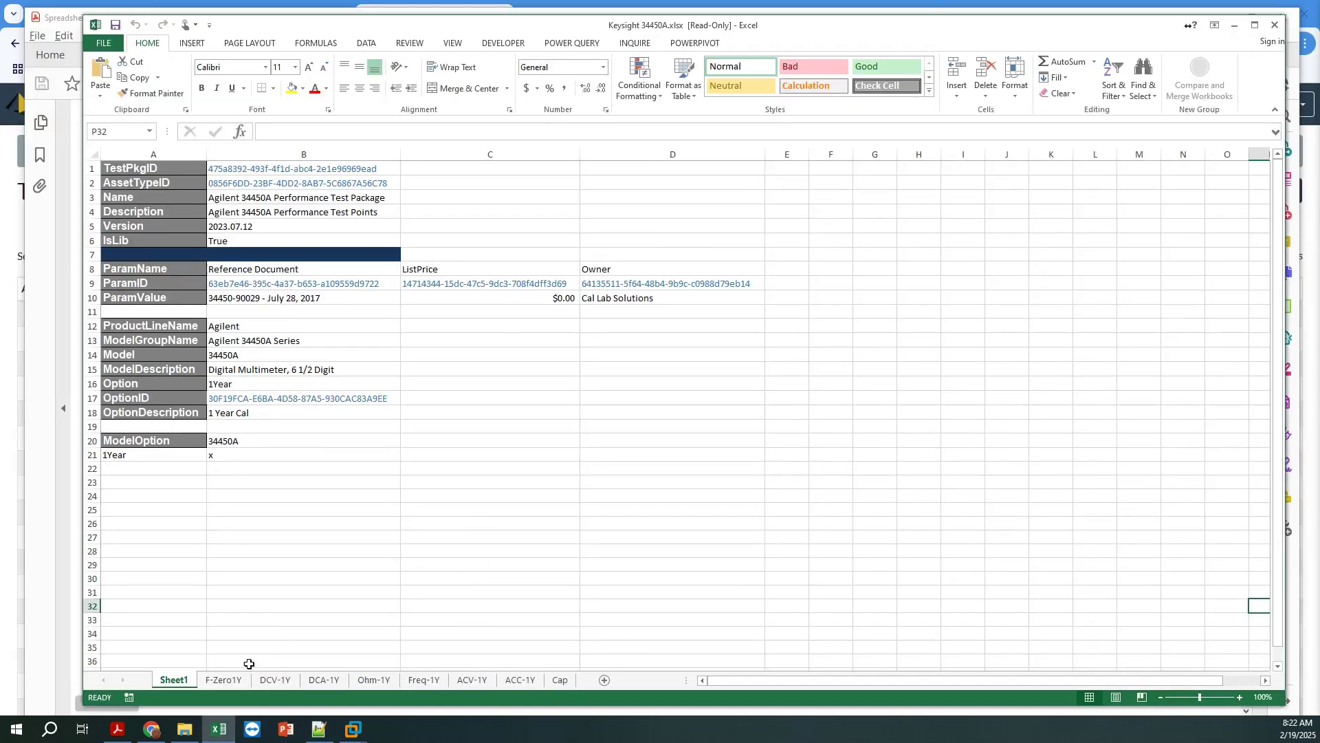
{"action": "left_click", "coordinate": [224, 681]}
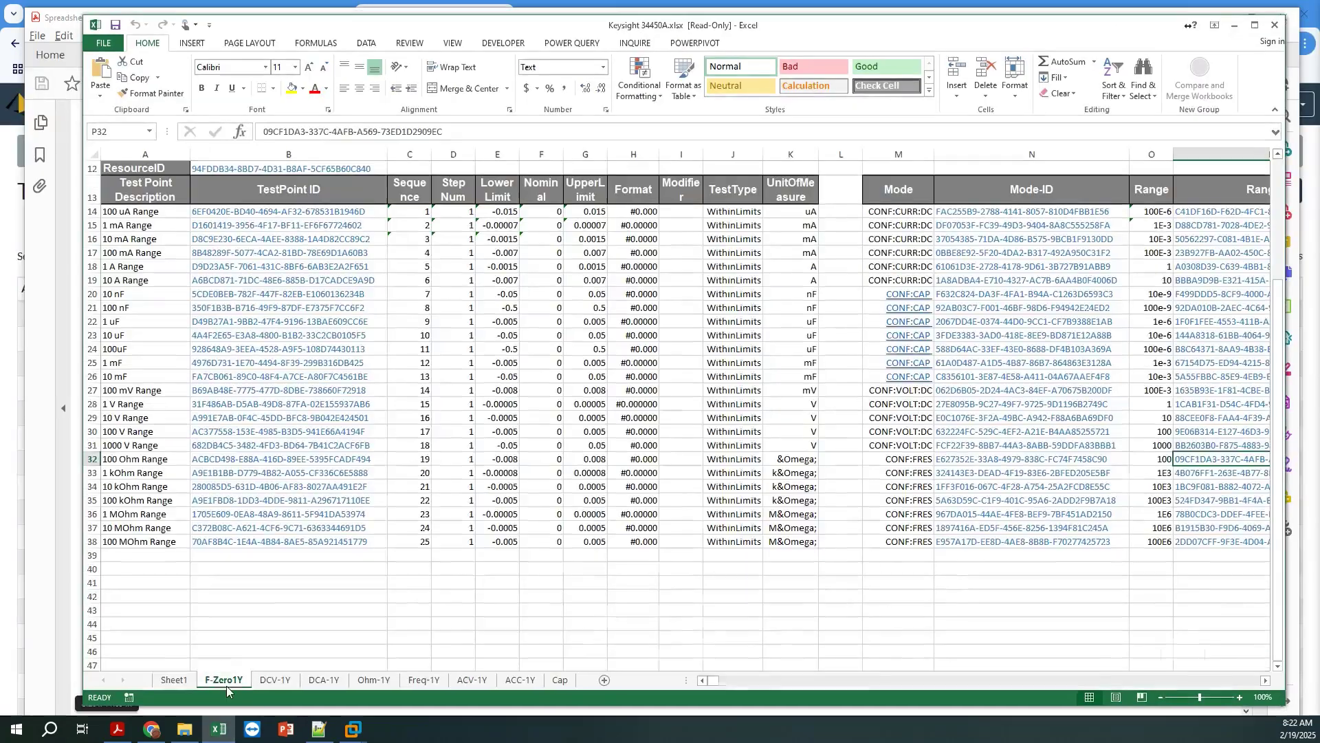
{"action": "left_click", "coordinate": [606, 681]}
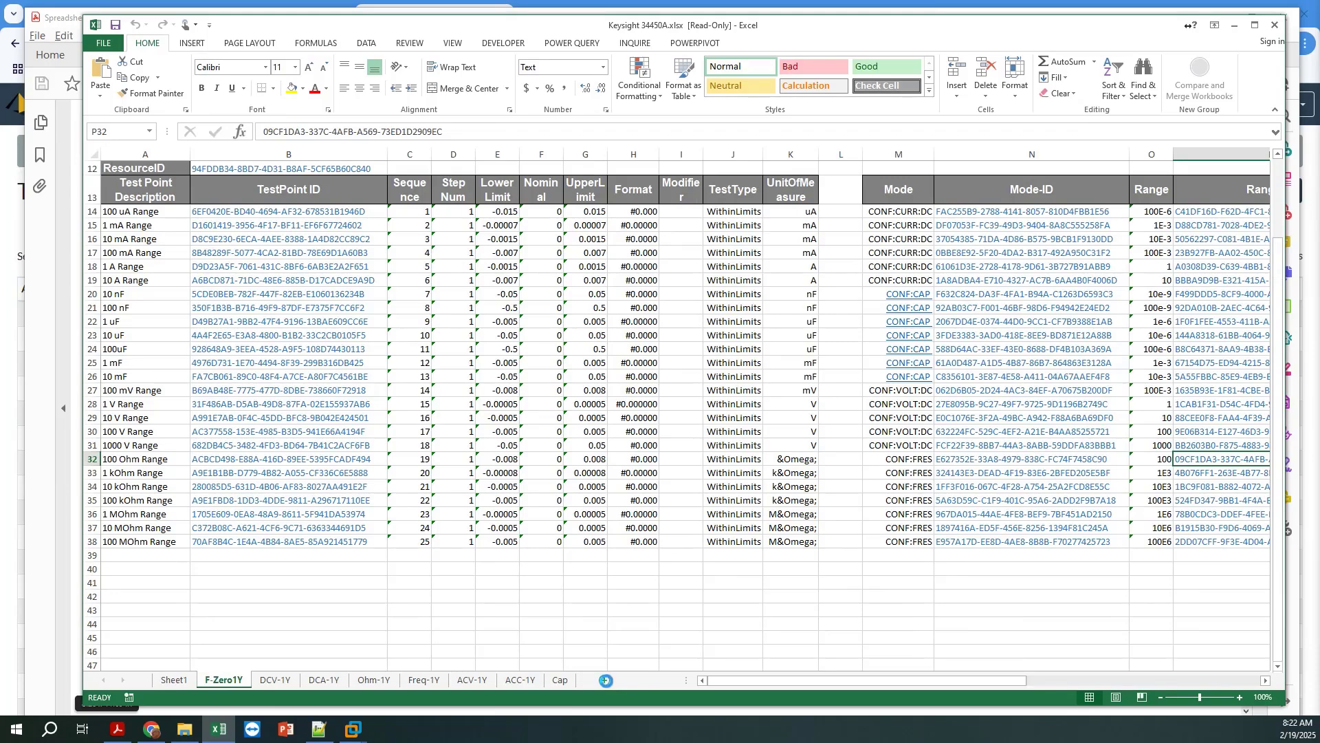
Copy the entire contents of the F-Zero1Y sheet into the new Sheet2
{"action": "left_click", "coordinate": [230, 680]}
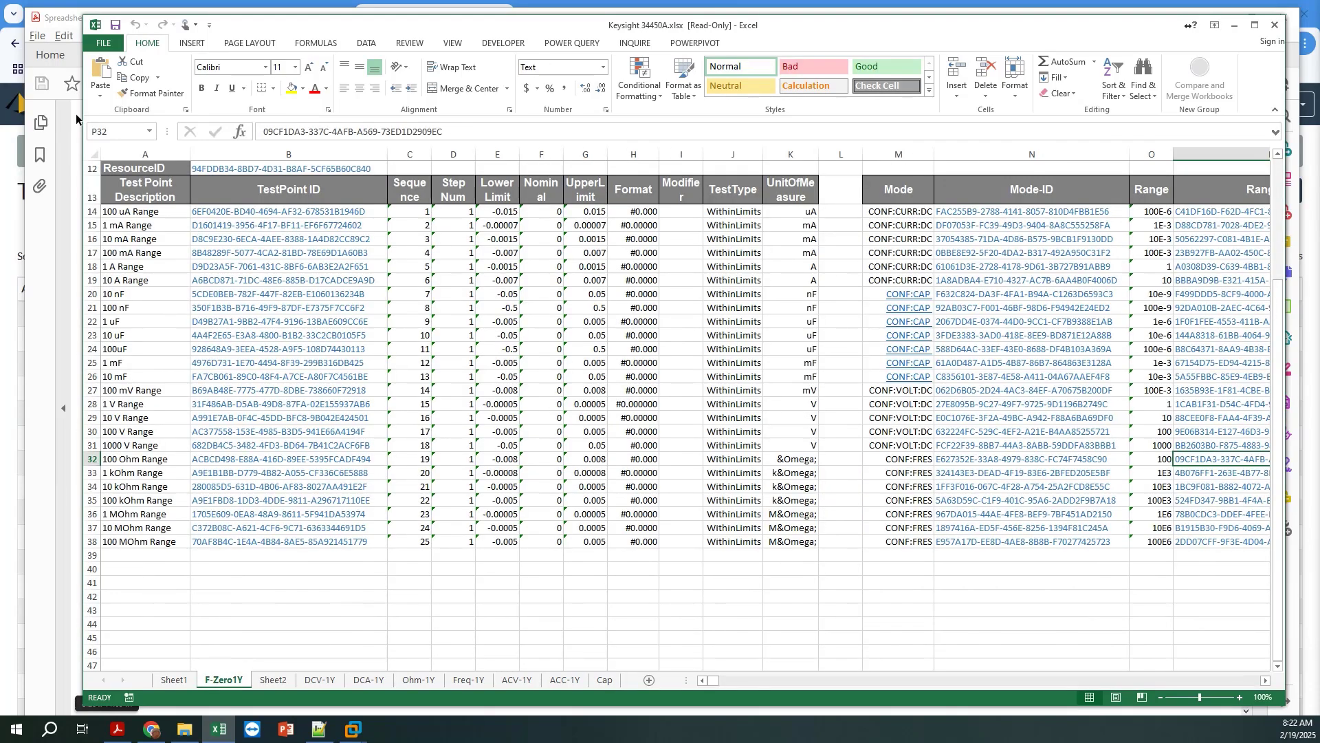
{"action": "left_click", "coordinate": [93, 154]}
{"action": "key", "text": "ctrl+c"}
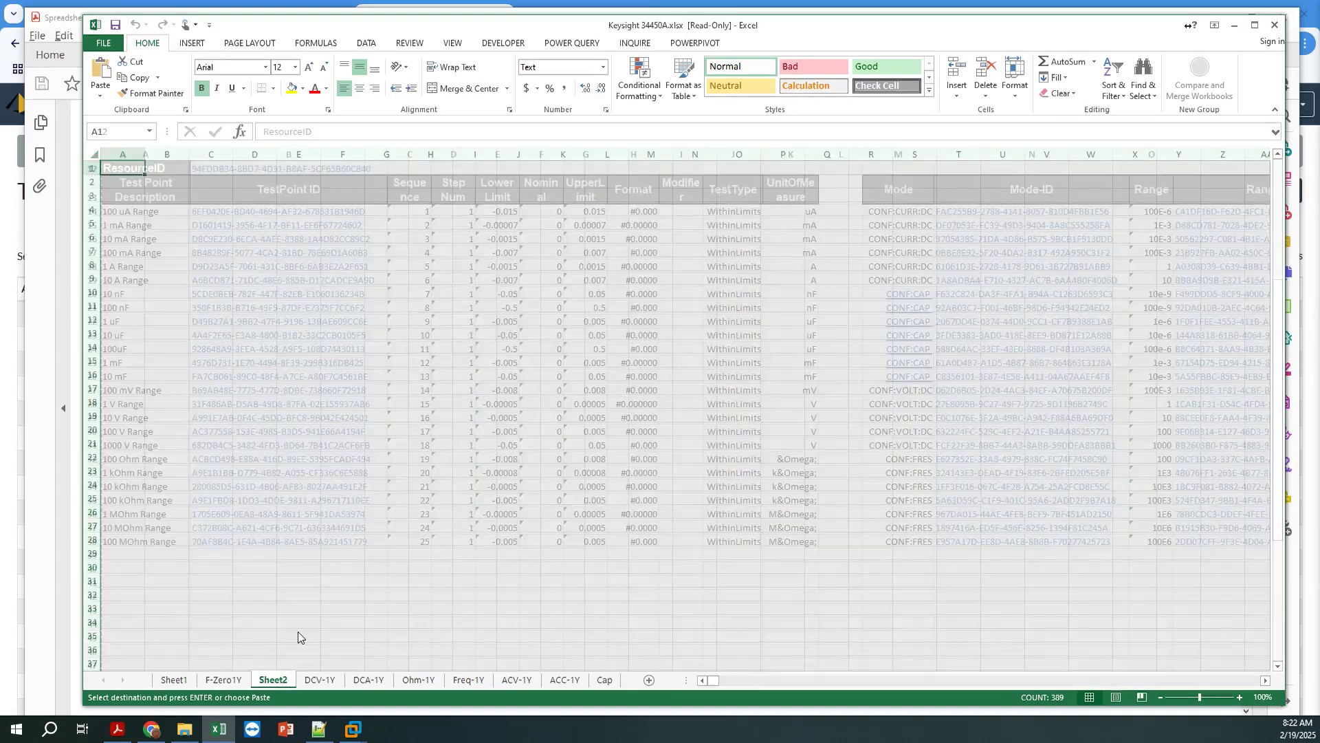
{"action": "left_click", "coordinate": [273, 680]}
{"action": "key", "text": "ctrl+v"}
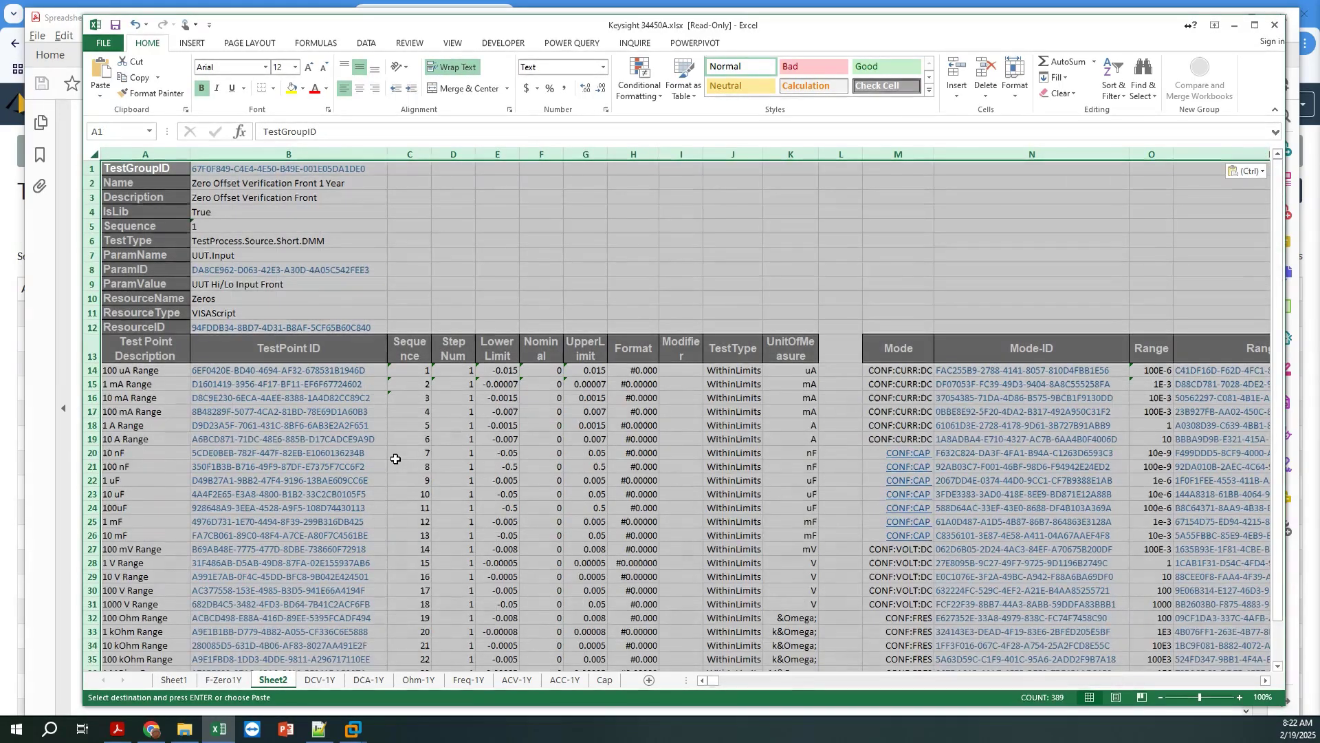
Replace the copied TestGroupID value in cell B1 of Sheet2 with <GUID>
{"action": "left_click", "coordinate": [315, 168]}
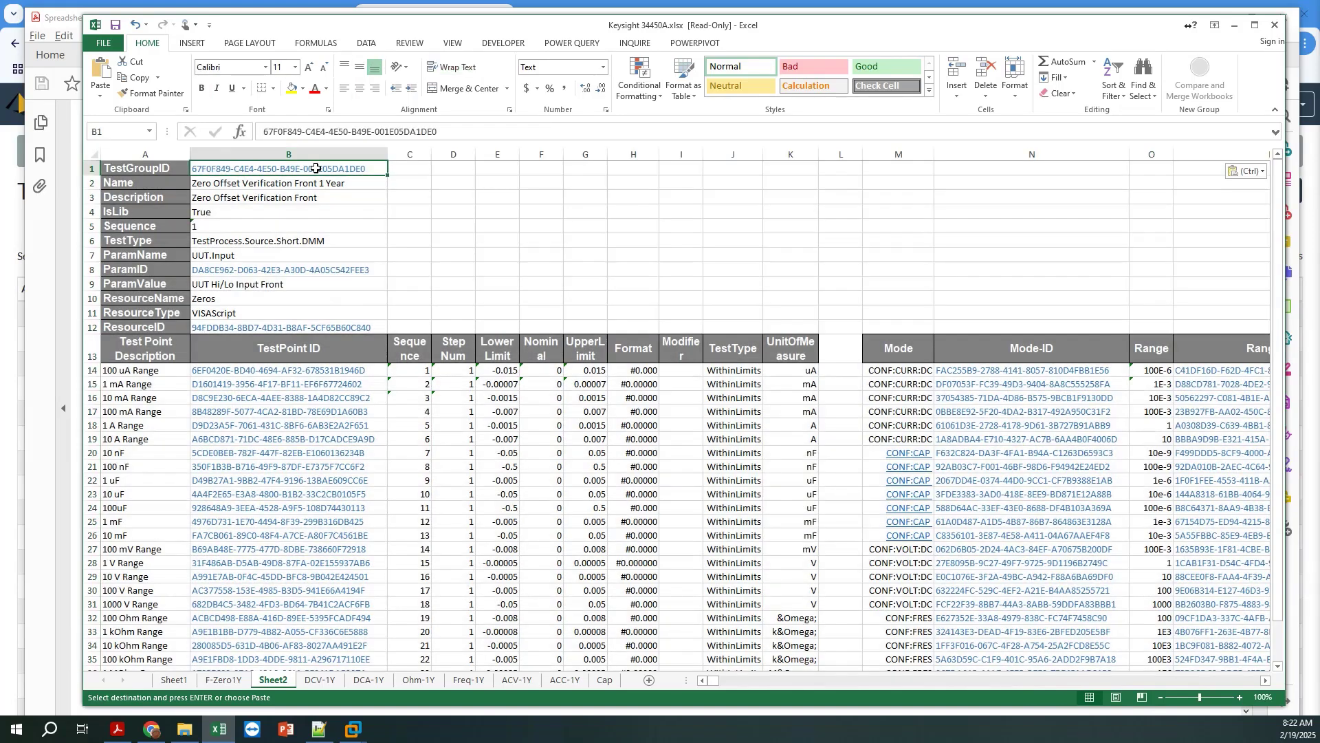
{"action": "type", "text": "<GUI"}
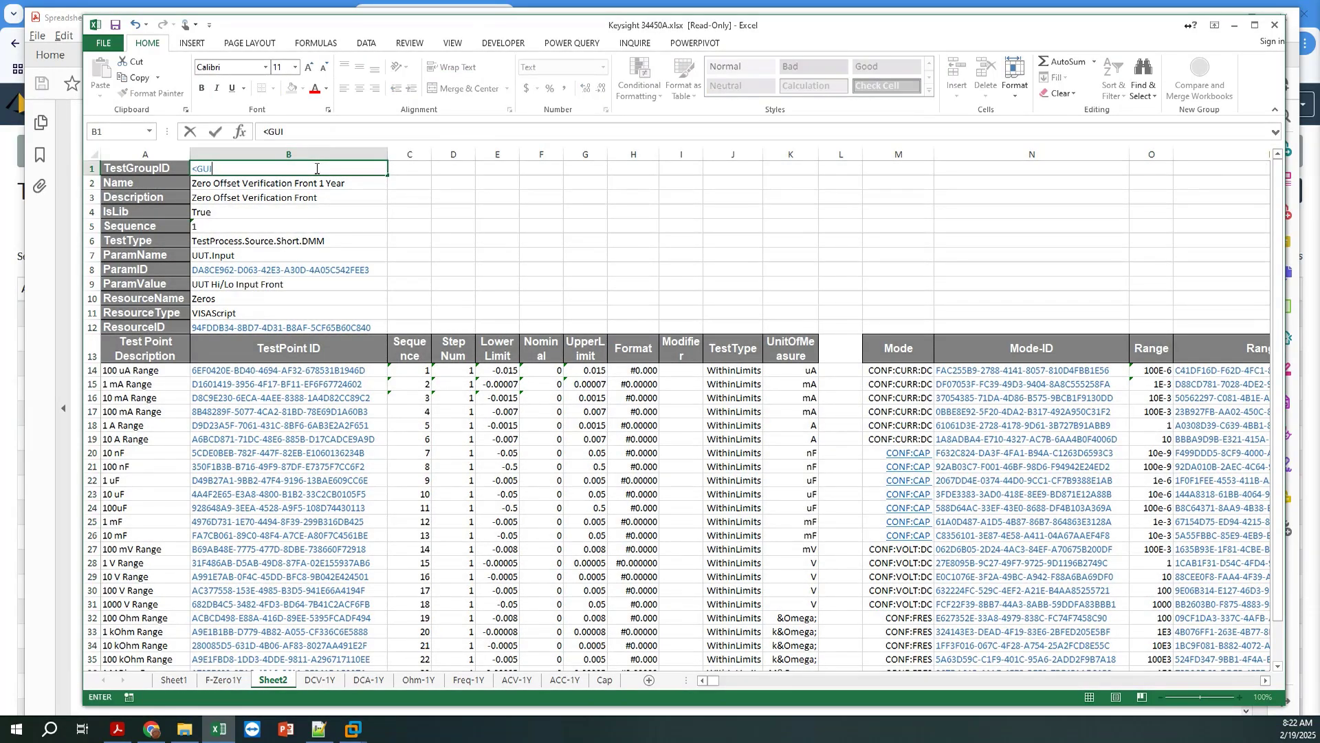
{"action": "type", "text": "D>"}
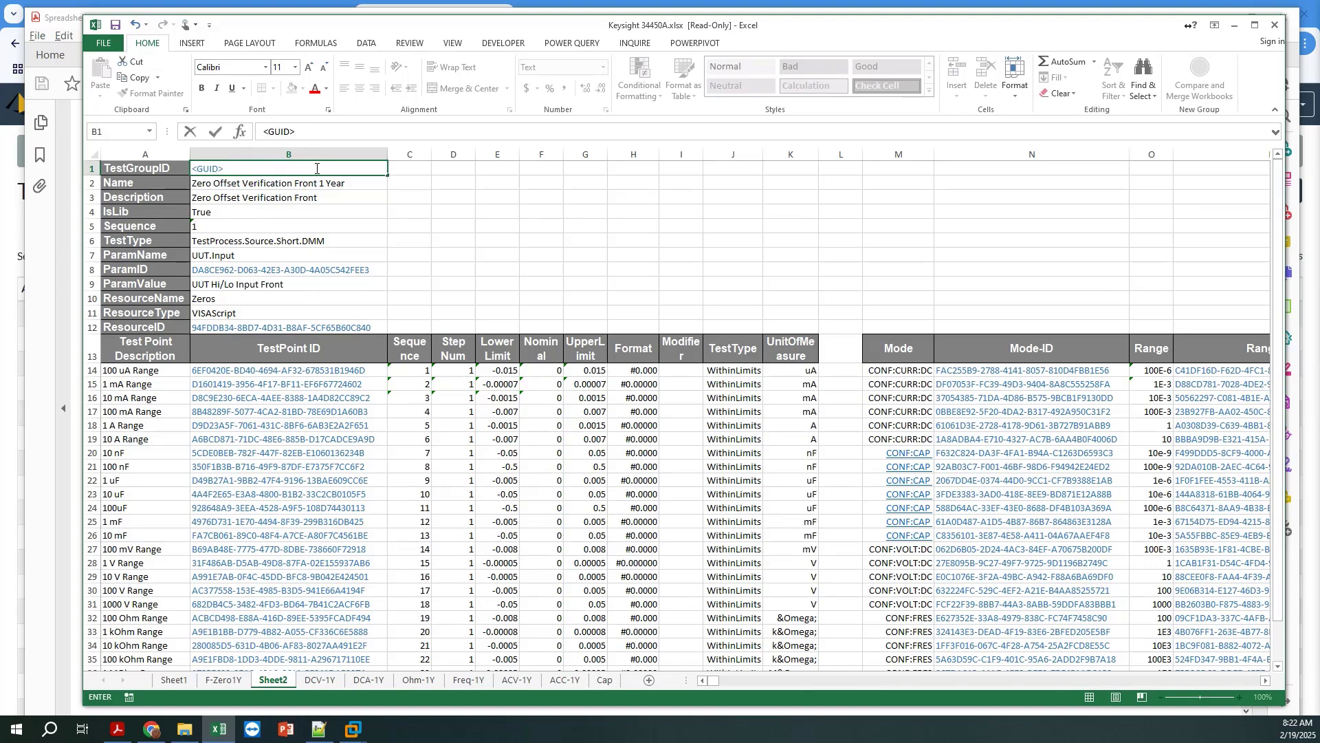
{"action": "key", "text": "shift+Left"}
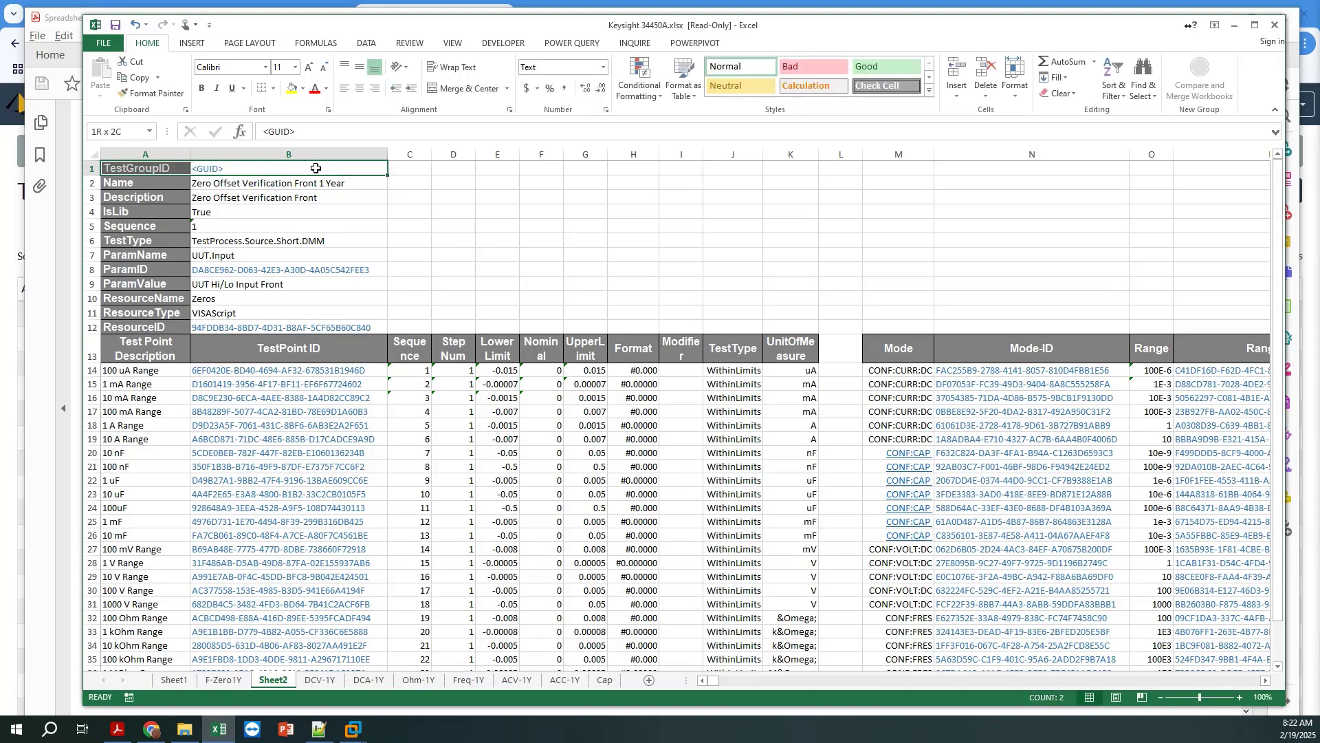
{"action": "left_click", "coordinate": [262, 168]}
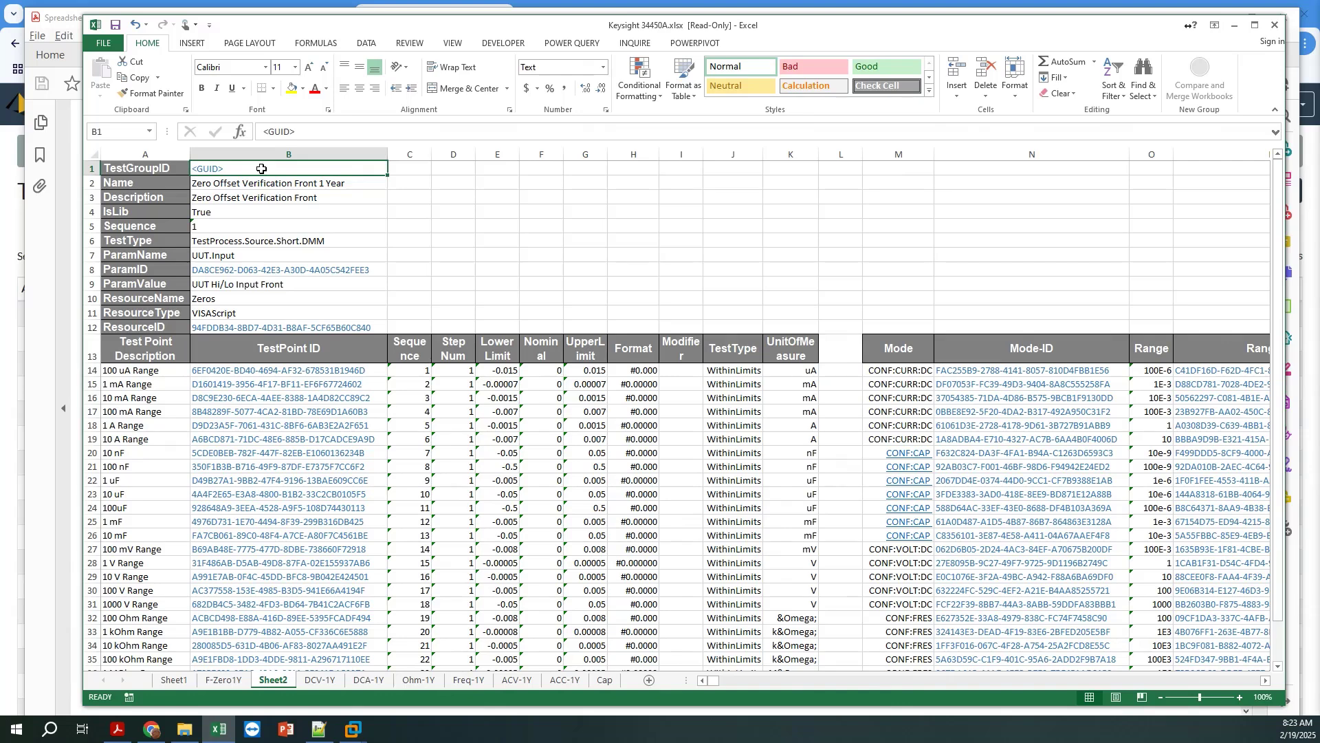
Return to the manual in Adobe Acrobat Reader and read on to the Test Package - Sheet1 section
{"action": "key", "text": "alt+Tab"}
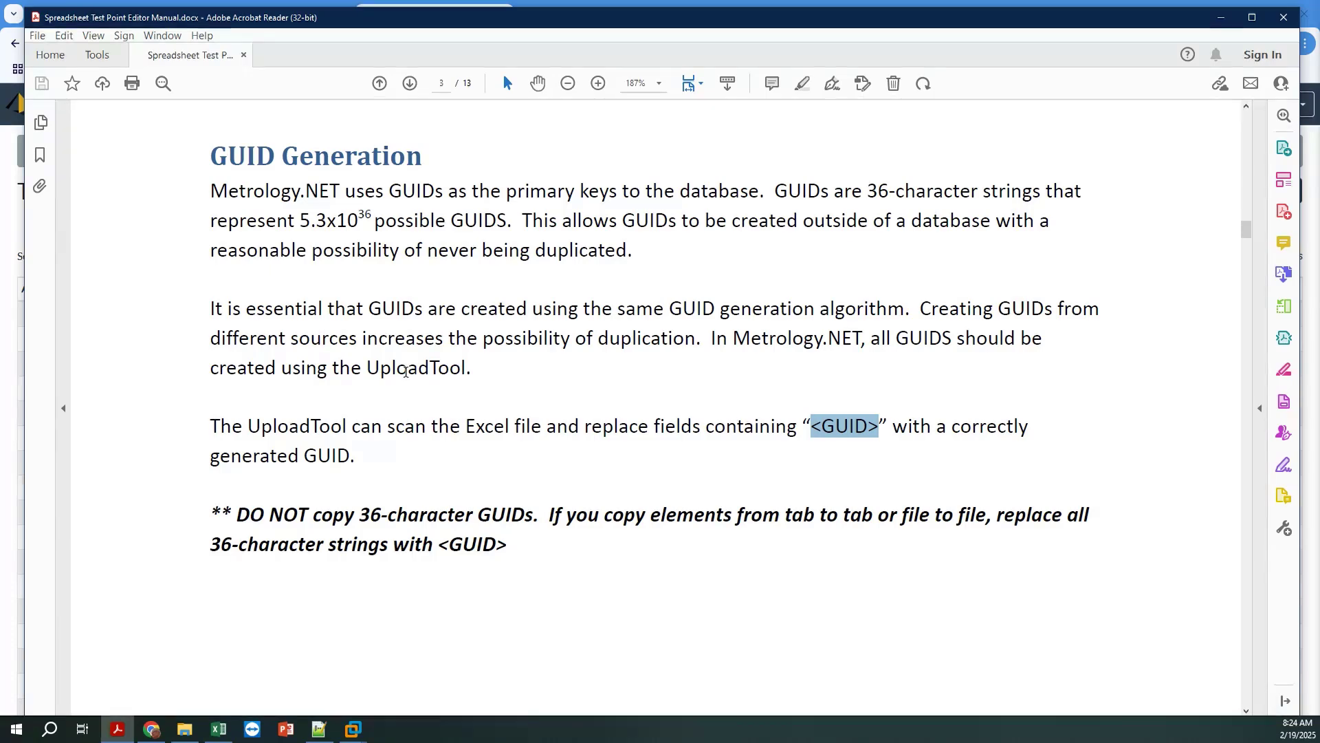
{"action": "scroll", "coordinate": [460, 501], "scroll_direction": "down", "scroll_amount": 15}
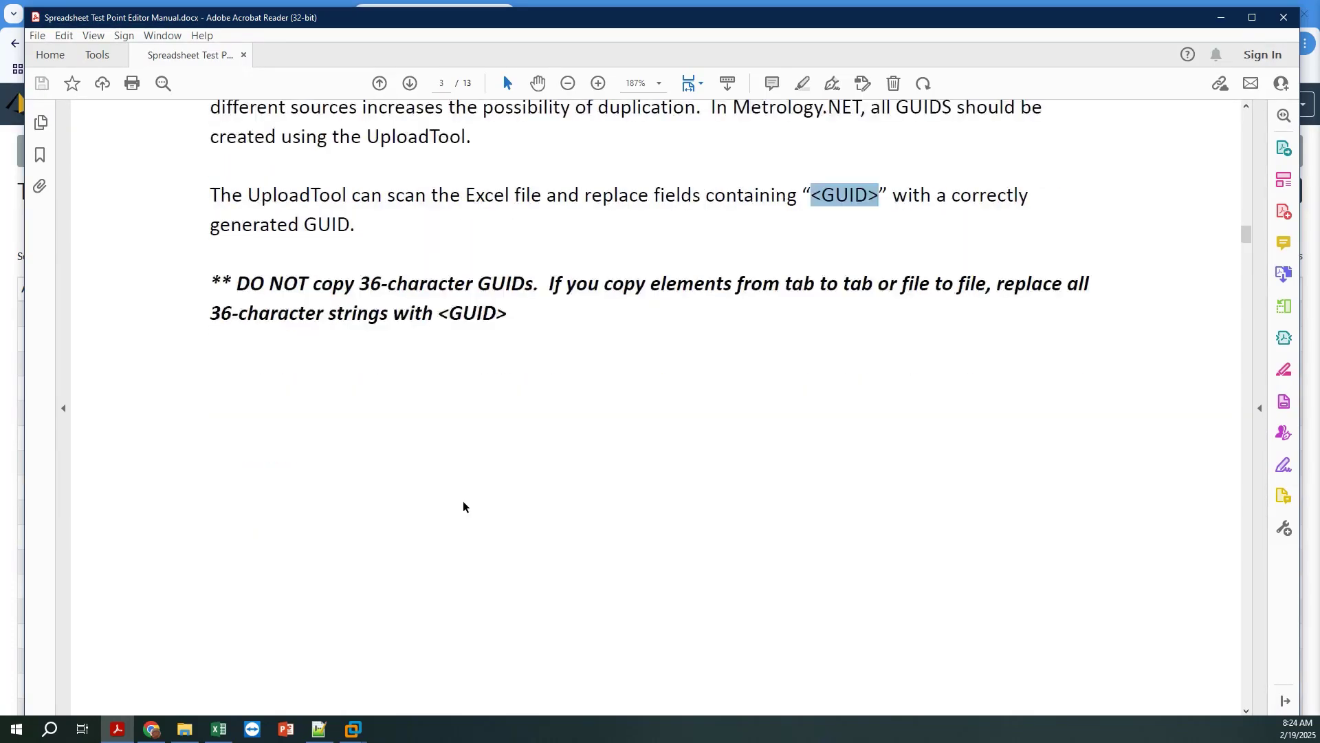
{"action": "scroll", "coordinate": [479, 486], "scroll_direction": "down", "scroll_amount": 3}
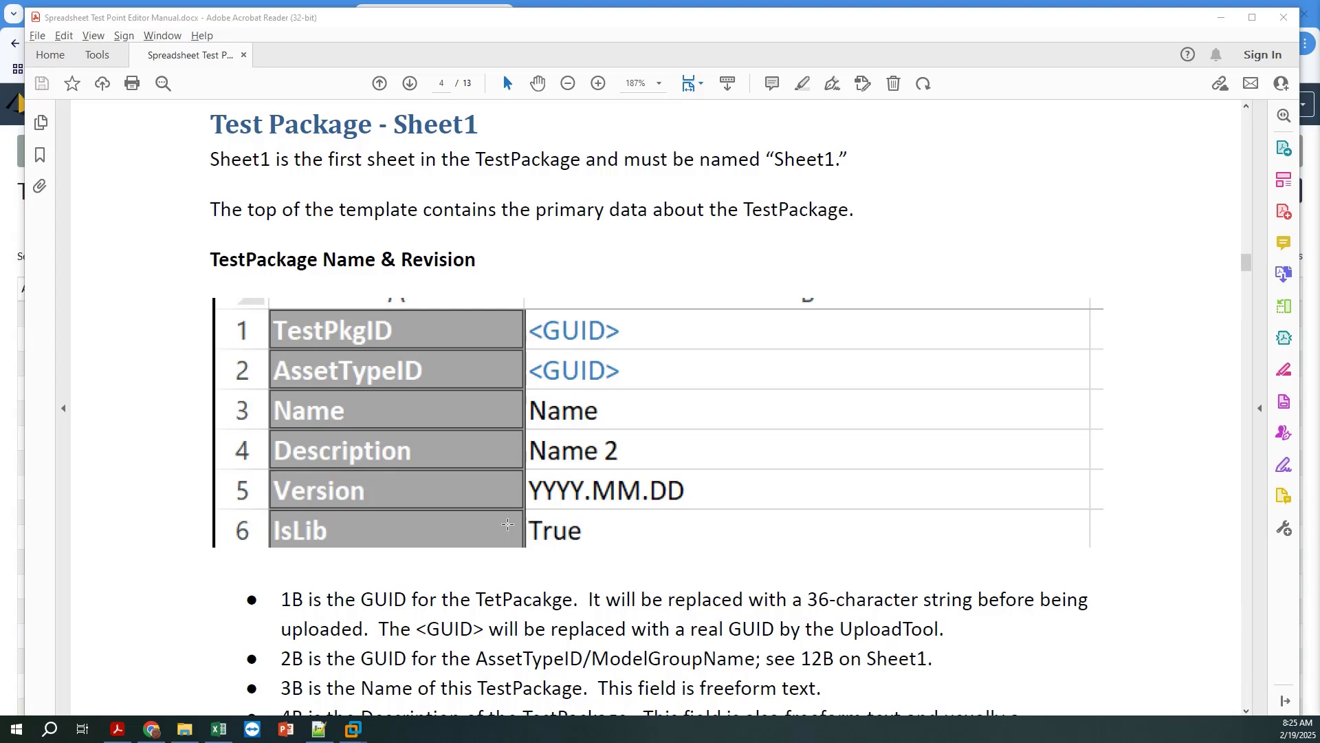
Switch to the Excel workbook and examine the Version and IsLib entries in the header of Sheet1
{"action": "key", "text": "alt+Tab"}
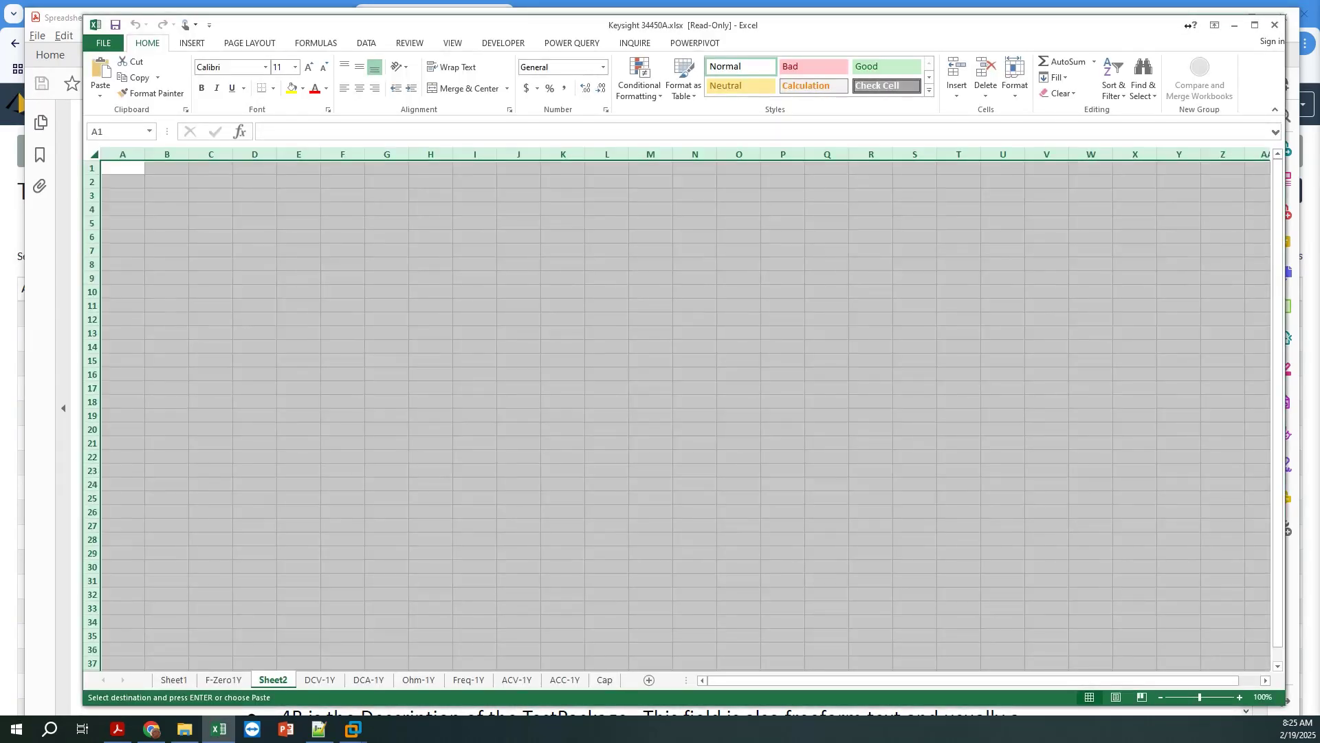
{"action": "left_click", "coordinate": [158, 683]}
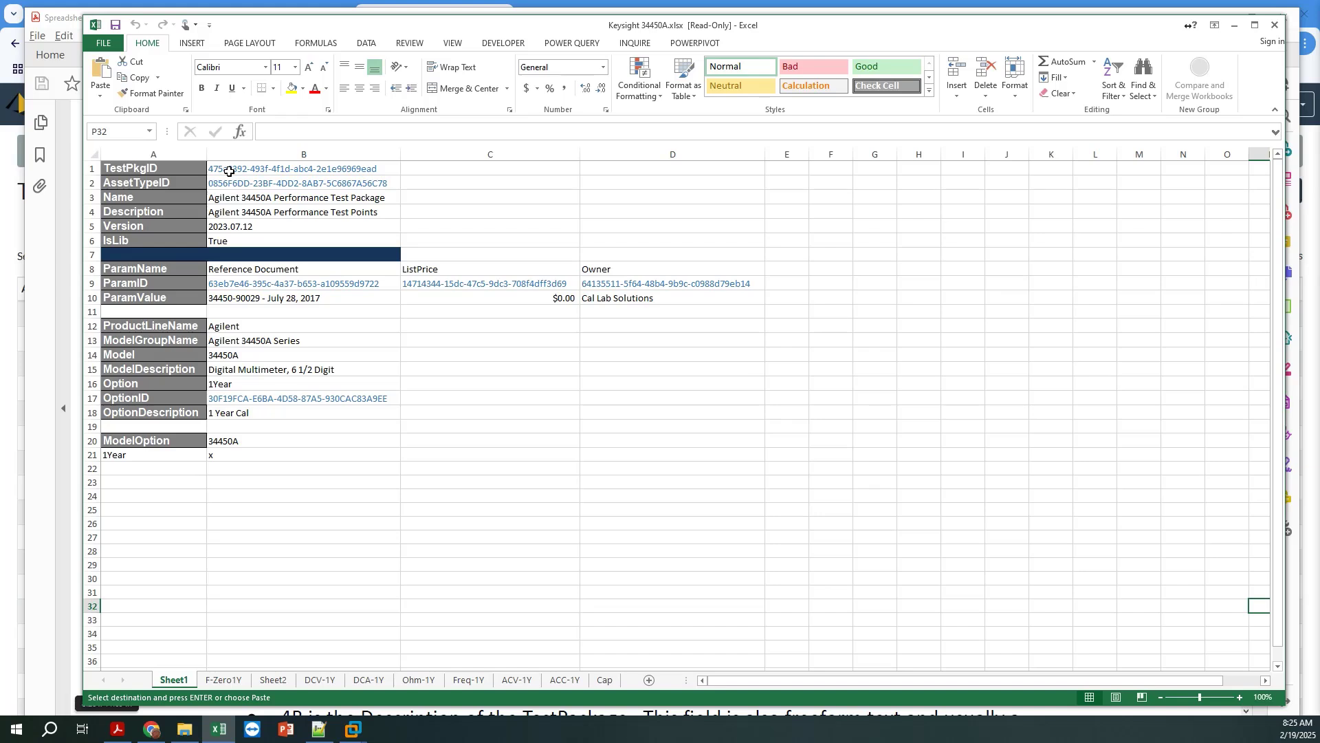
{"action": "left_click", "coordinate": [250, 227]}
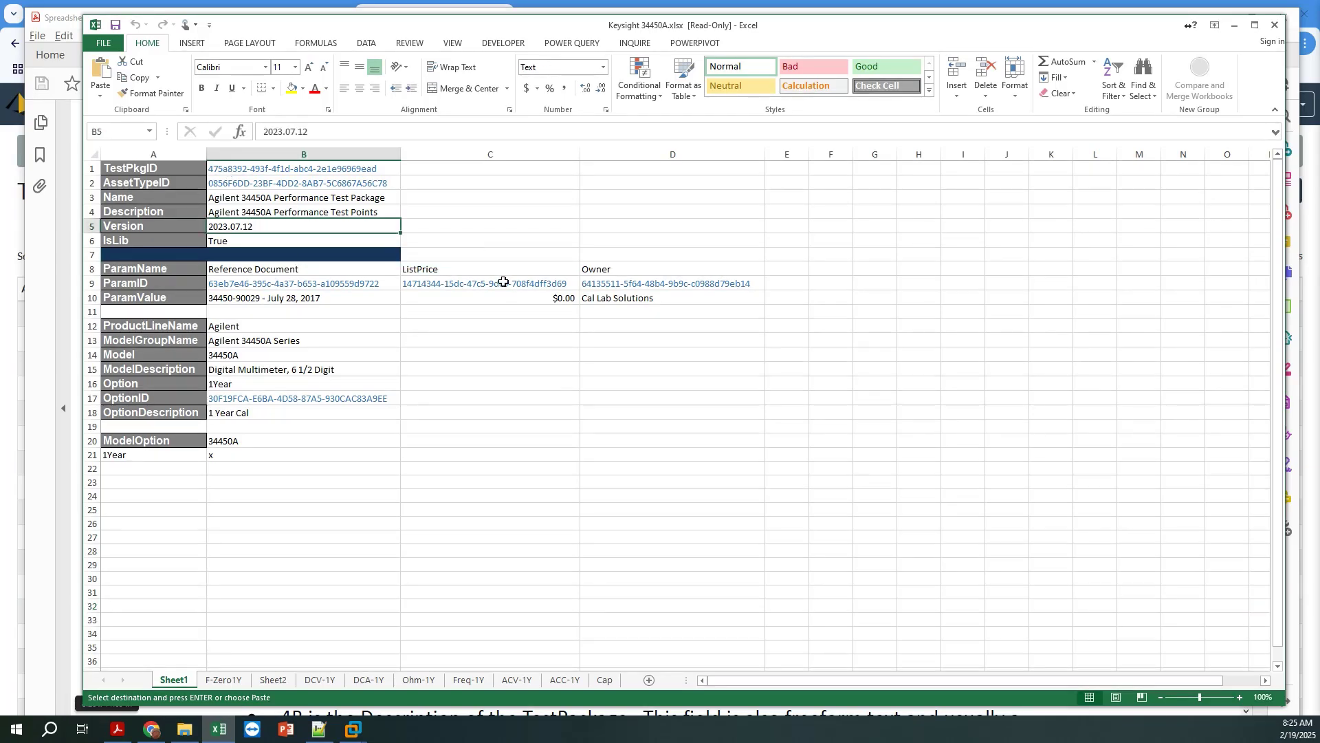
{"action": "left_click", "coordinate": [92, 240]}
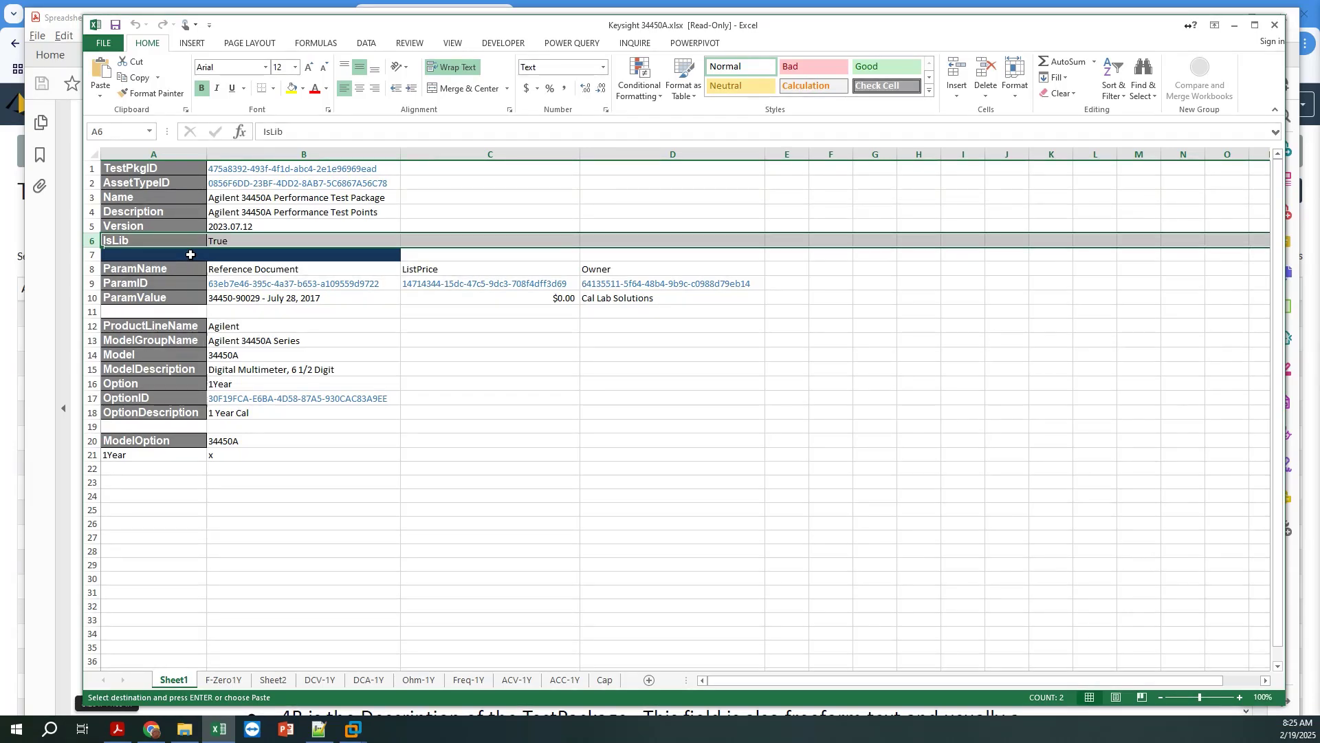
Switch back to the manual and read the Sheet1 header field descriptions and the example header
{"action": "key", "text": "alt+Tab"}
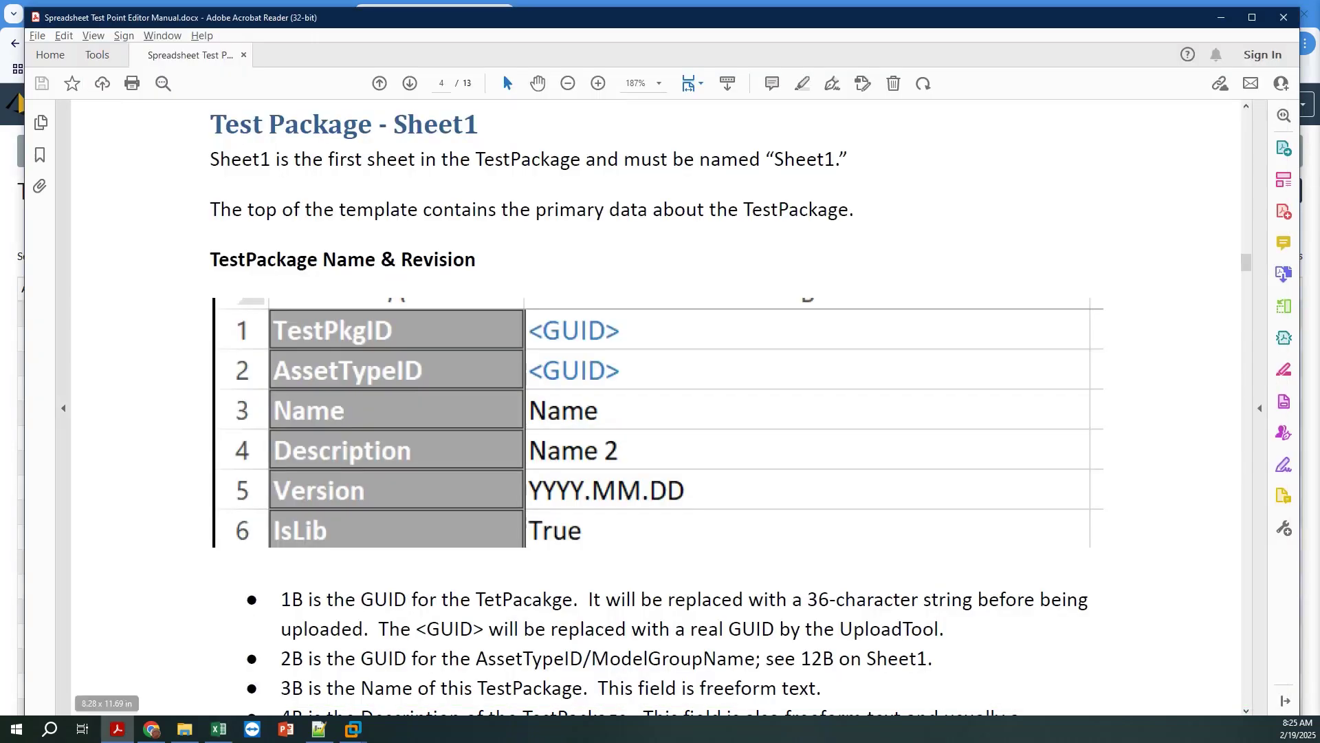
{"action": "scroll", "coordinate": [206, 446], "scroll_direction": "down", "scroll_amount": 4}
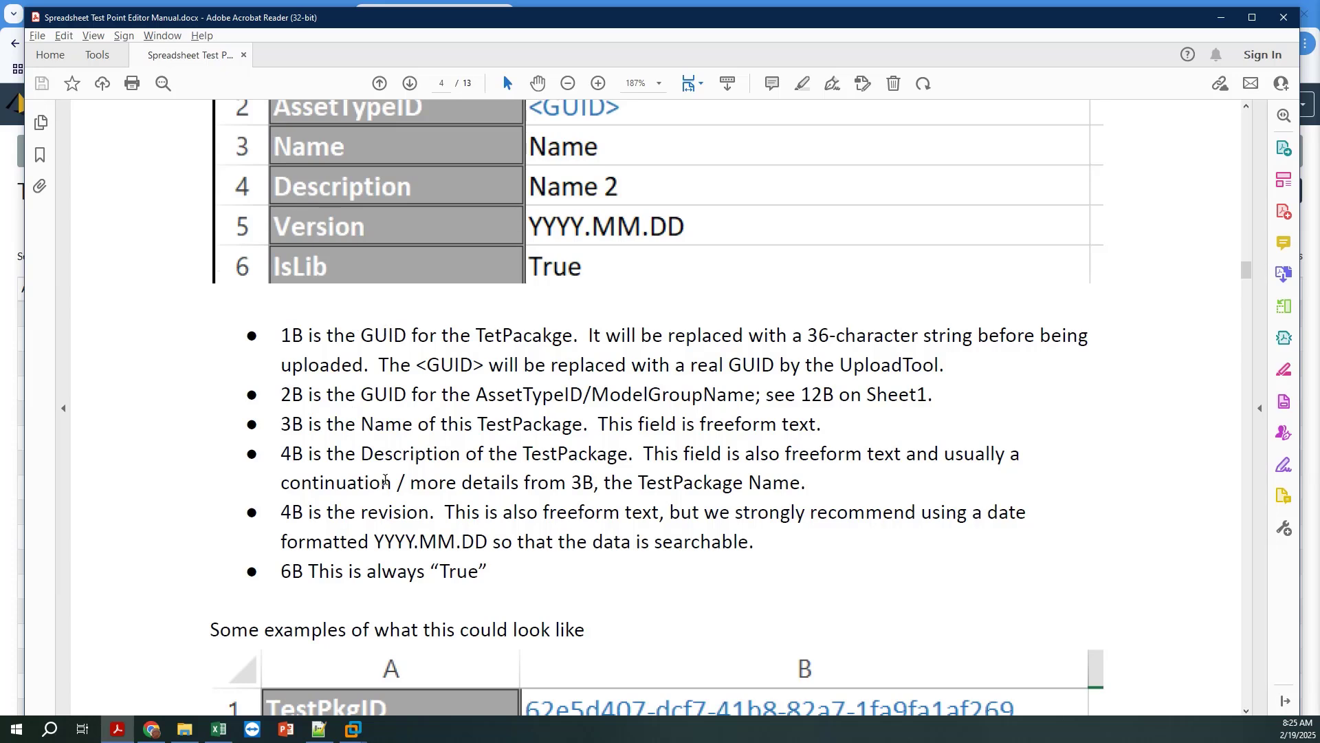
{"action": "scroll", "coordinate": [348, 503], "scroll_direction": "down", "scroll_amount": 3}
{"action": "scroll", "coordinate": [348, 503], "scroll_direction": "down", "scroll_amount": 4}
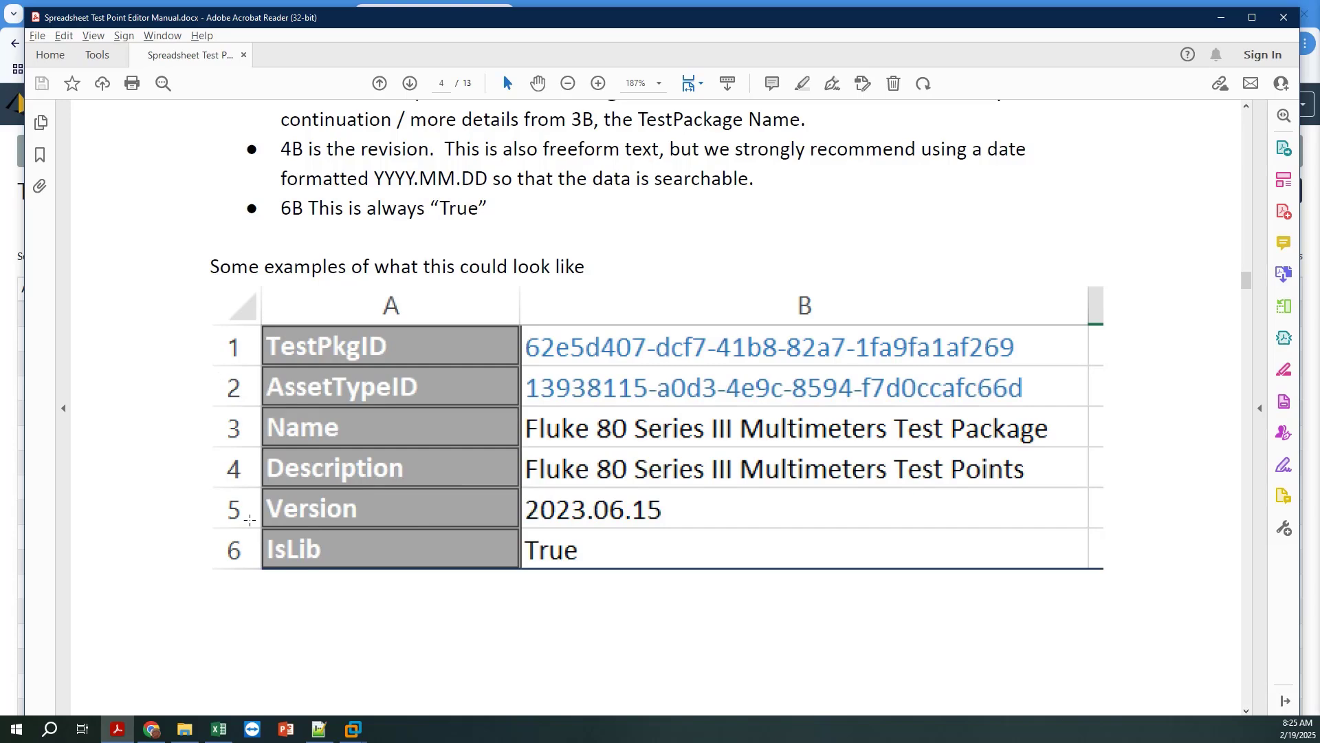
Read the Sheet1 header examples in the manual and continue to the TestPackage Parameters section
{"action": "scroll", "coordinate": [539, 480], "scroll_direction": "down", "scroll_amount": 8}
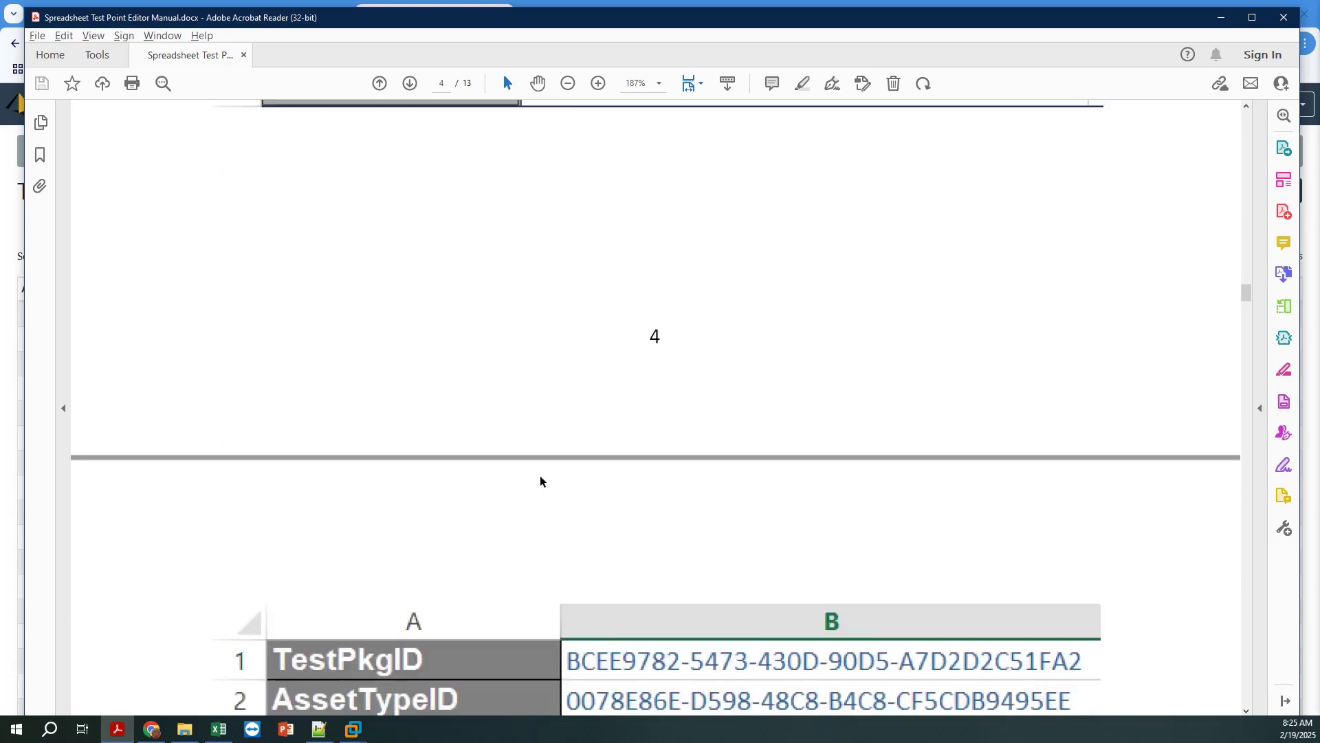
{"action": "scroll", "coordinate": [540, 481], "scroll_direction": "down", "scroll_amount": 5}
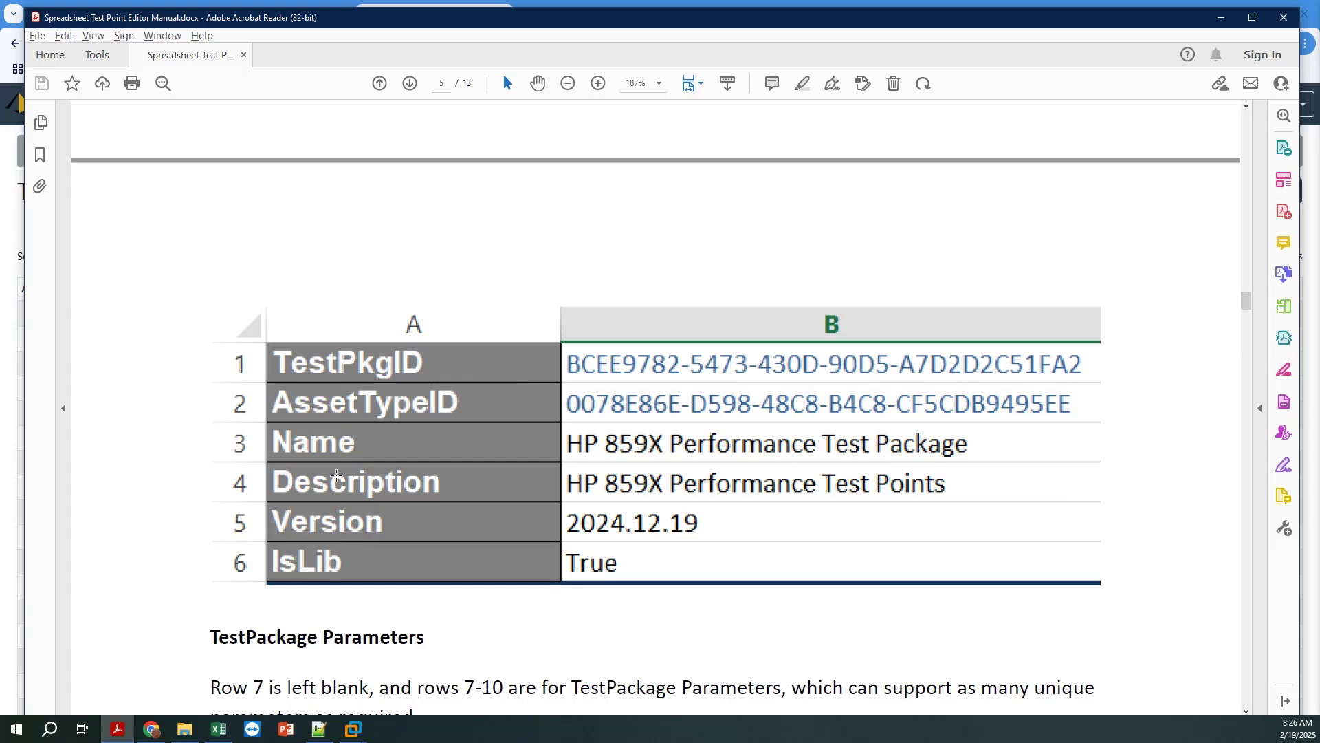
{"action": "scroll", "coordinate": [336, 475], "scroll_direction": "up", "scroll_amount": 10}
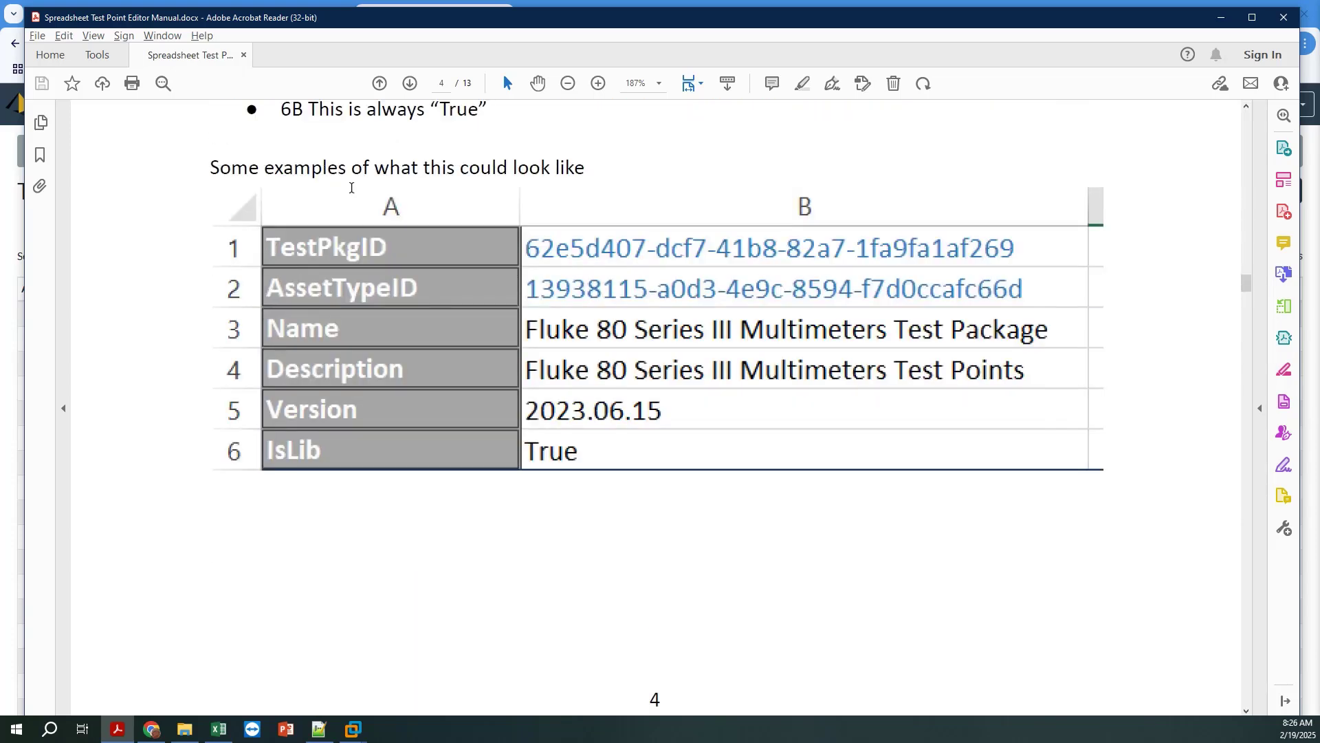
{"action": "scroll", "coordinate": [620, 423], "scroll_direction": "down", "scroll_amount": 7}
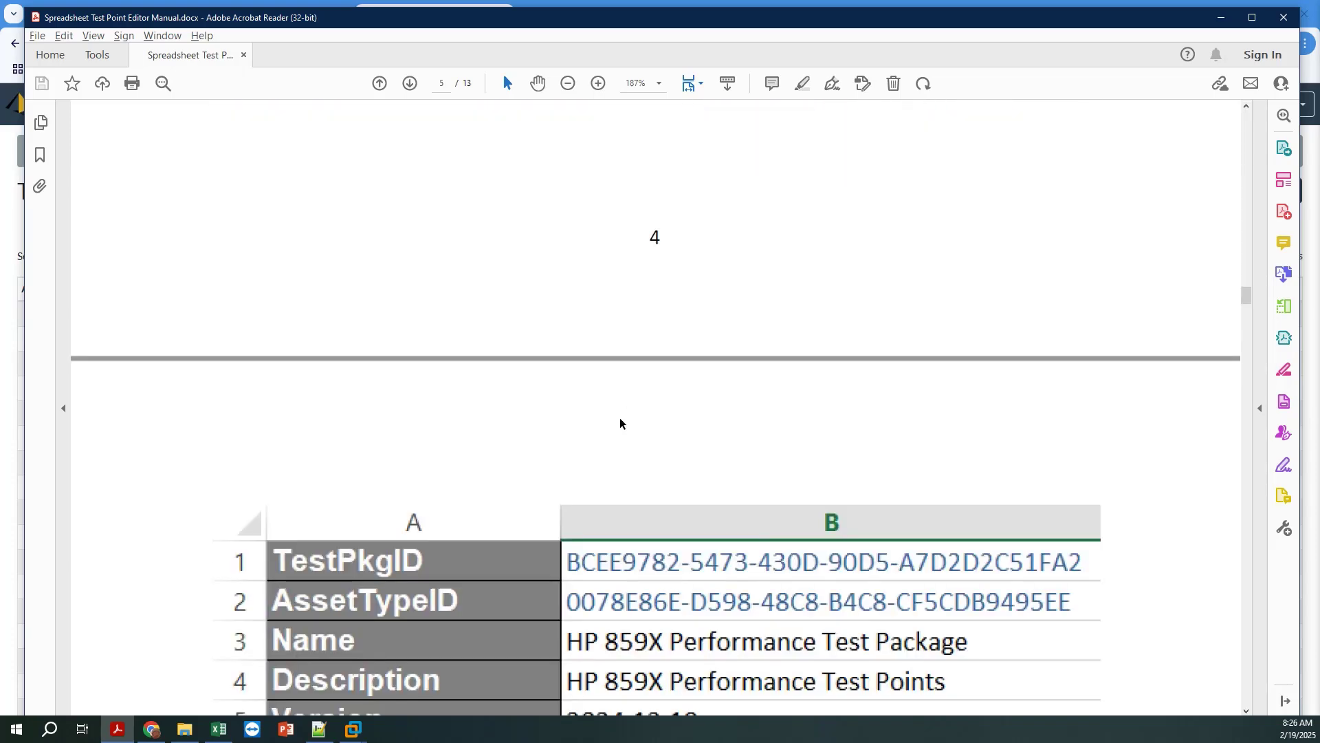
{"action": "scroll", "coordinate": [620, 424], "scroll_direction": "down", "scroll_amount": 6}
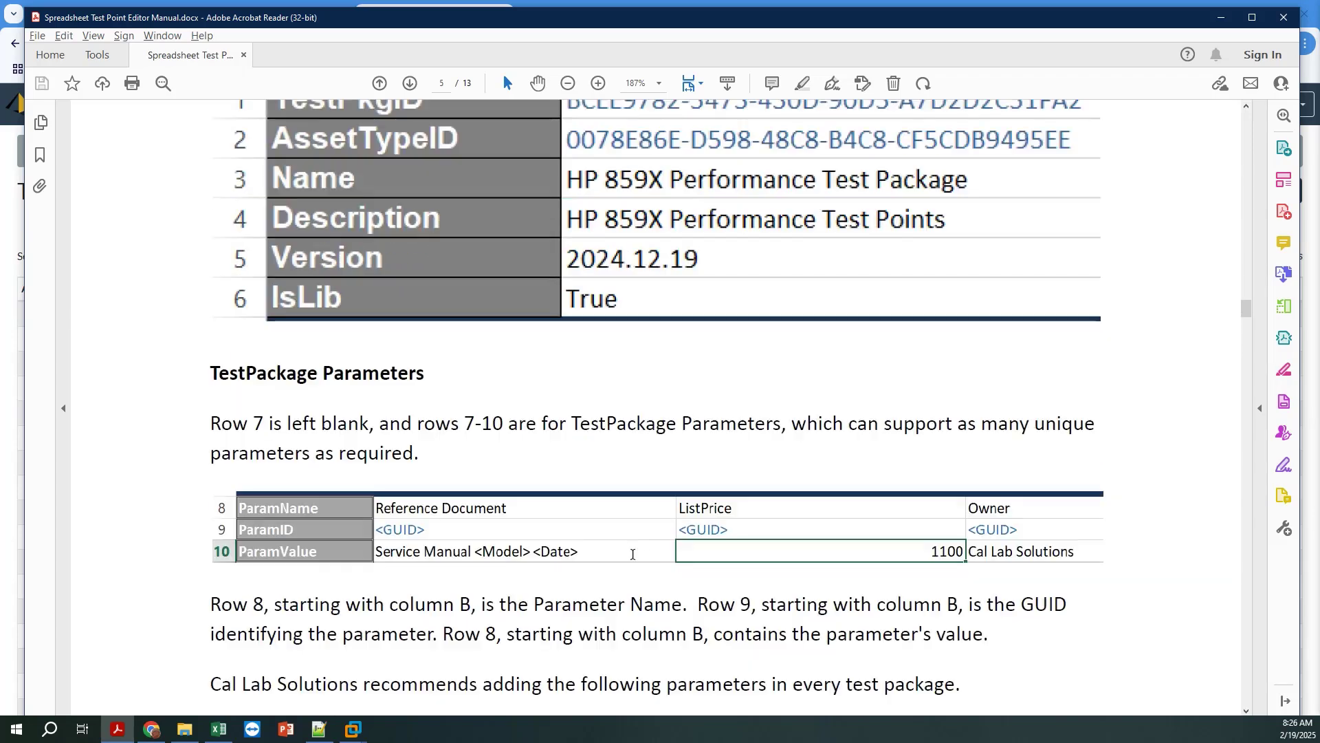
{"action": "scroll", "coordinate": [632, 554], "scroll_direction": "down", "scroll_amount": 2}
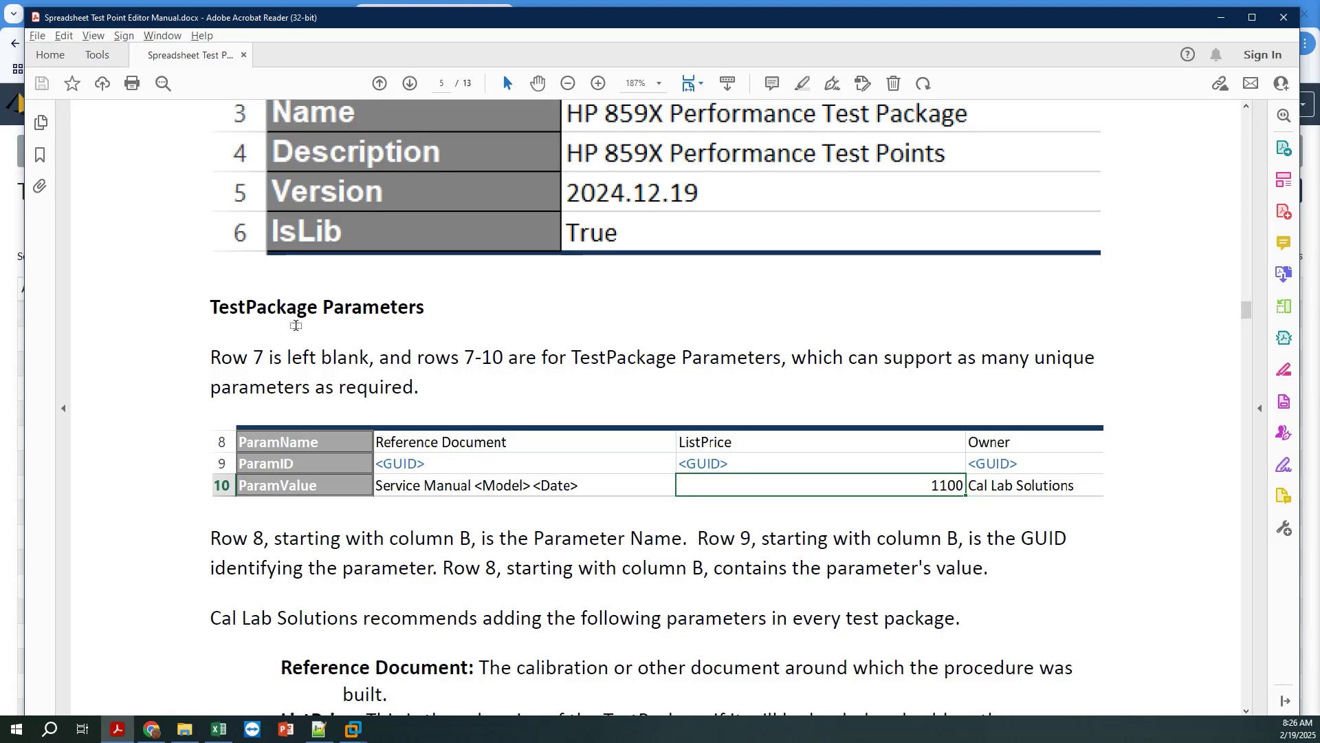
Switch to the Excel workbook and examine the Reference Document, ListPrice and Owner parameters in rows 8 to 10 of Sheet1
{"action": "key", "text": "alt+Tab"}
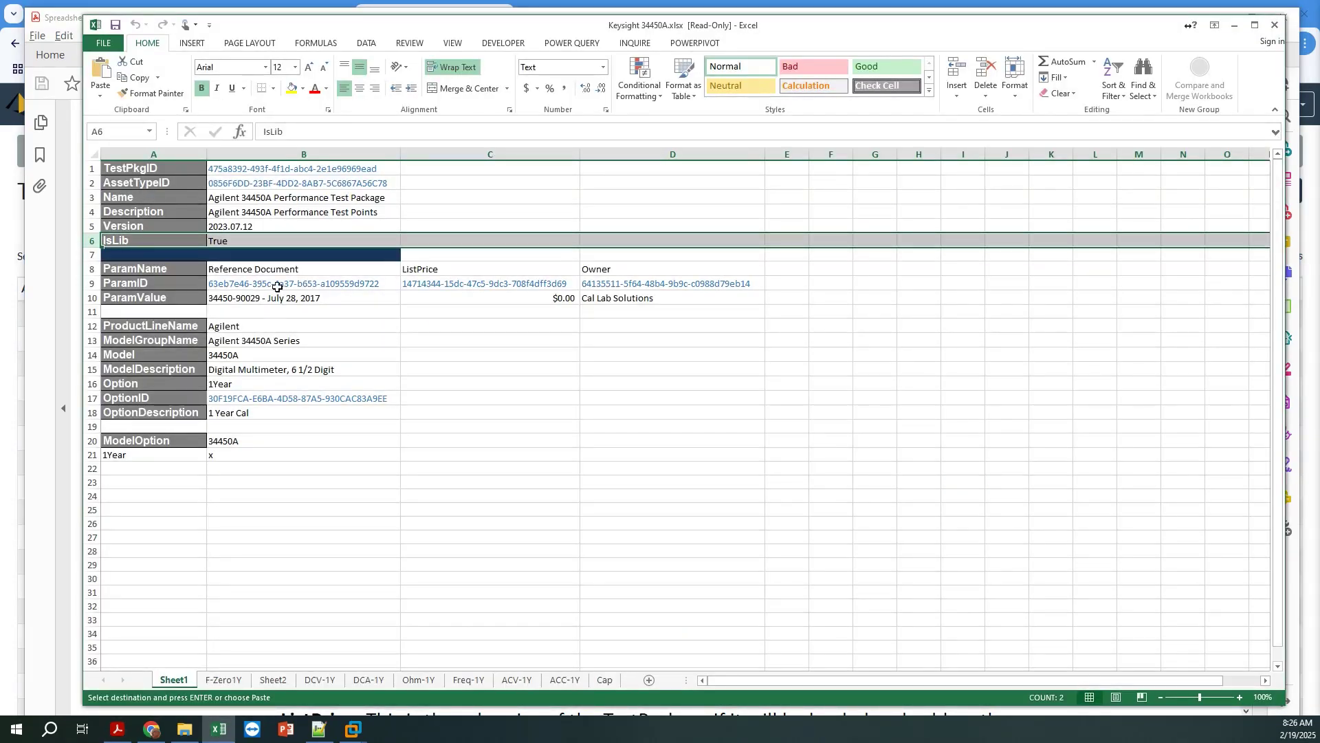
{"action": "left_click", "coordinate": [260, 300]}
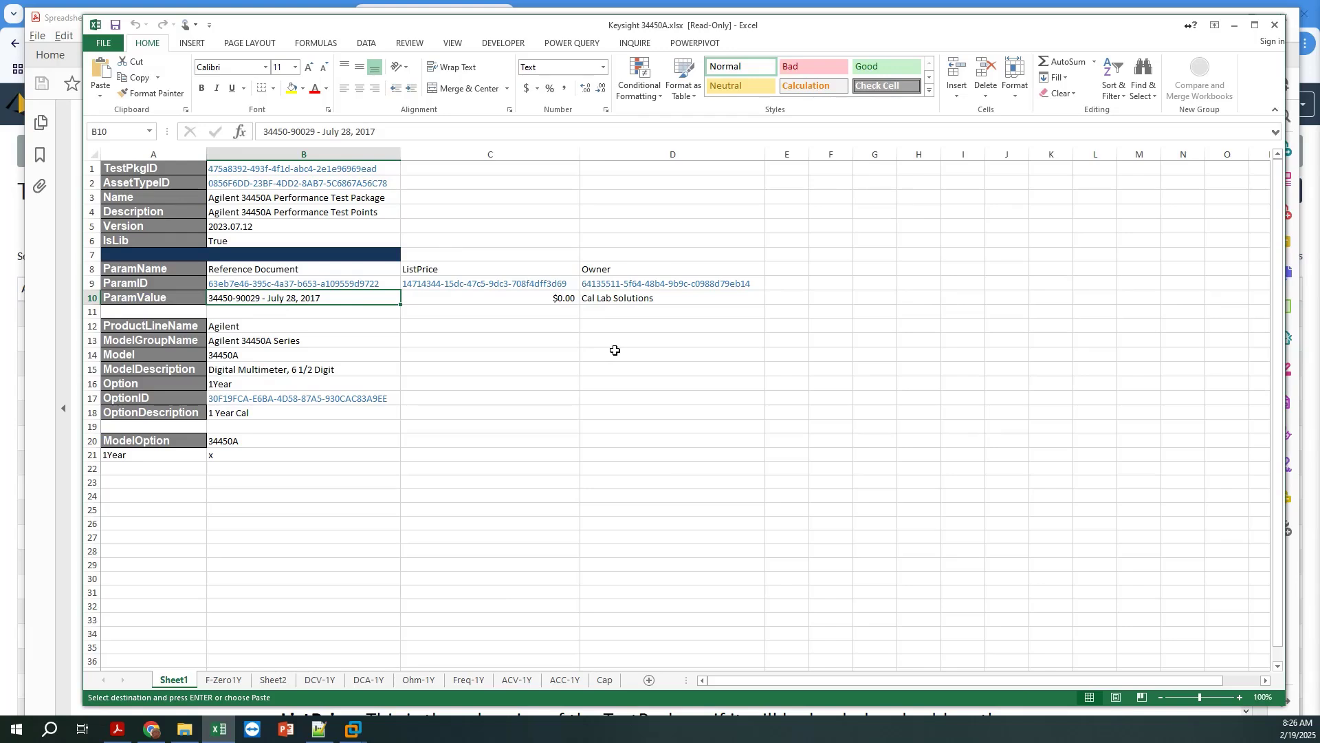
{"action": "key", "text": "Right"}
{"action": "key", "text": "Right"}
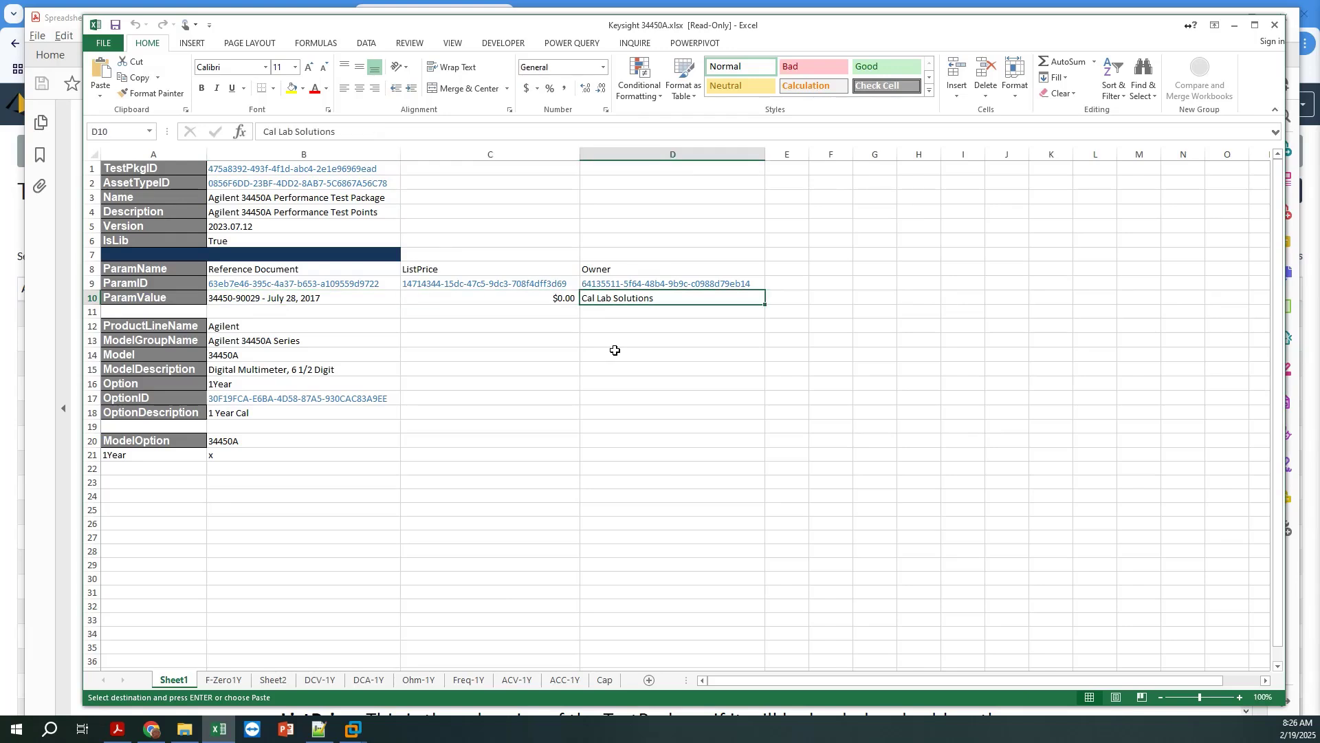
{"action": "key", "text": "Left"}
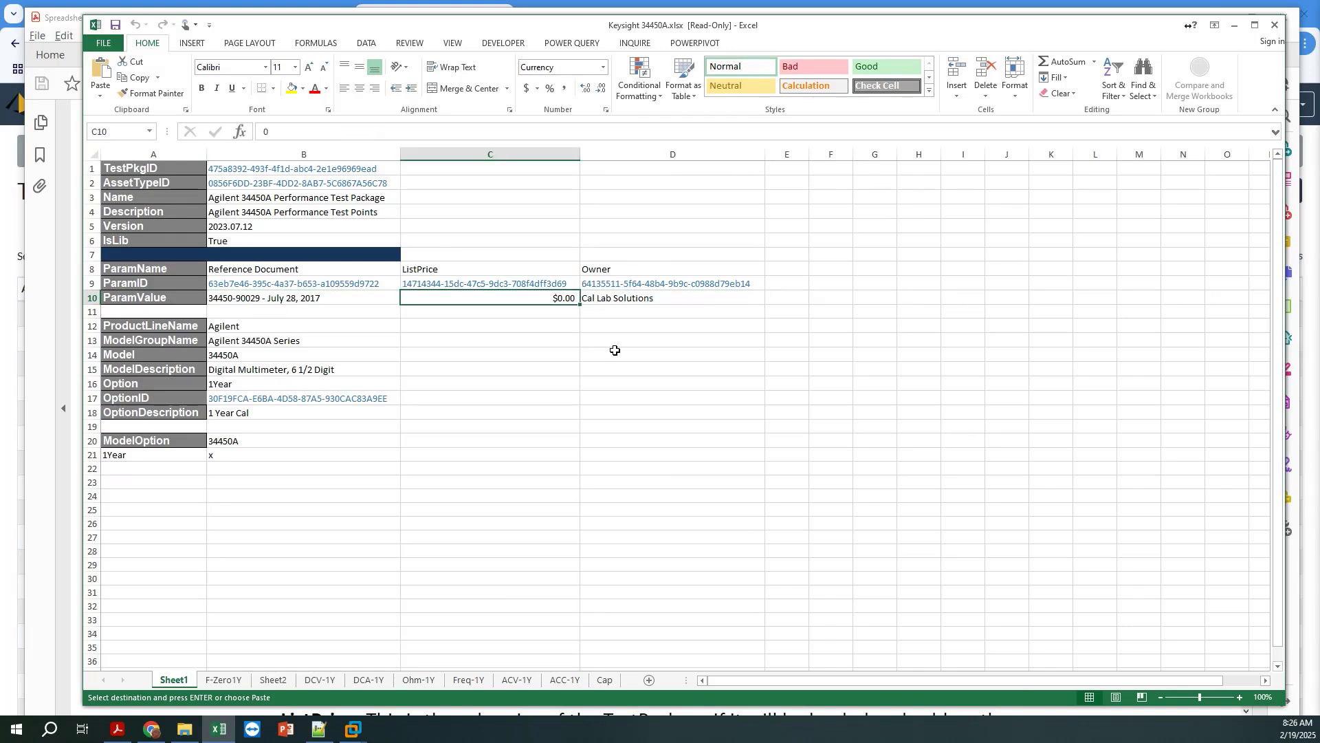
{"action": "key", "text": "Right"}
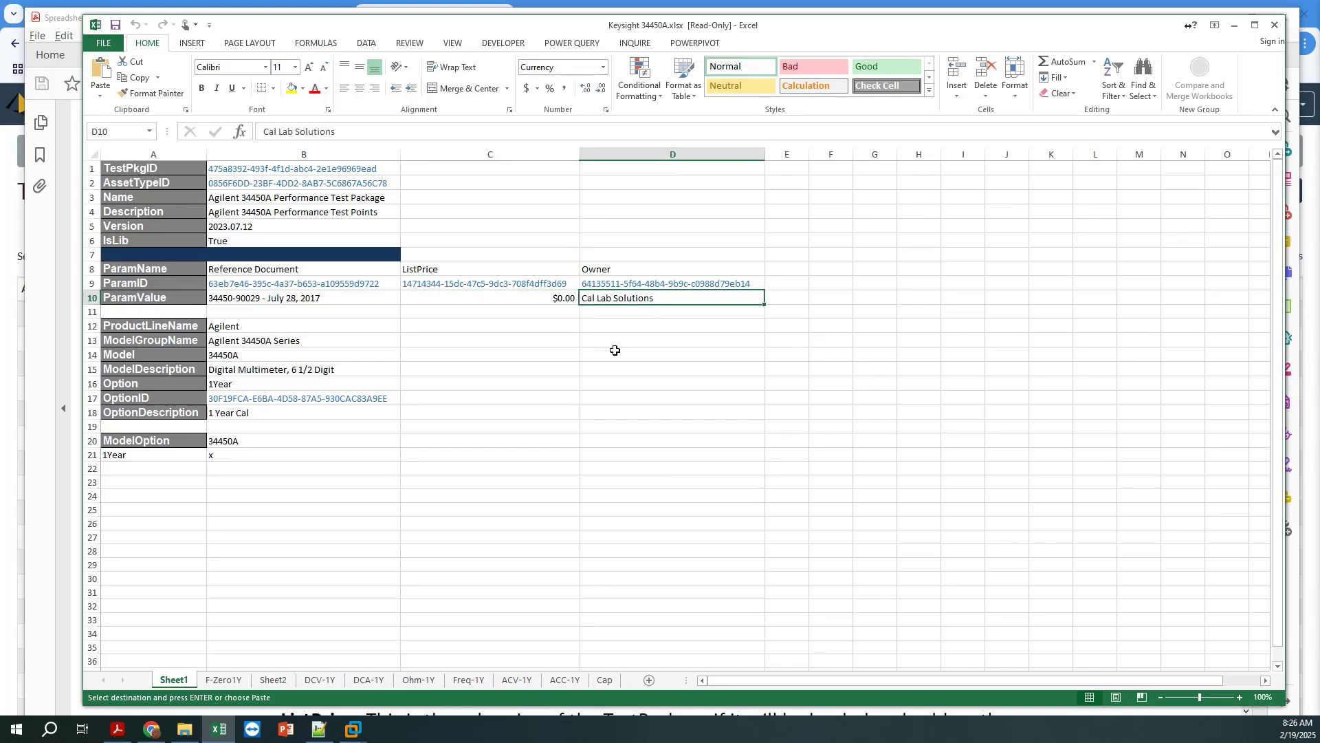
{"action": "key", "text": "Up"}
{"action": "key", "text": "Up"}
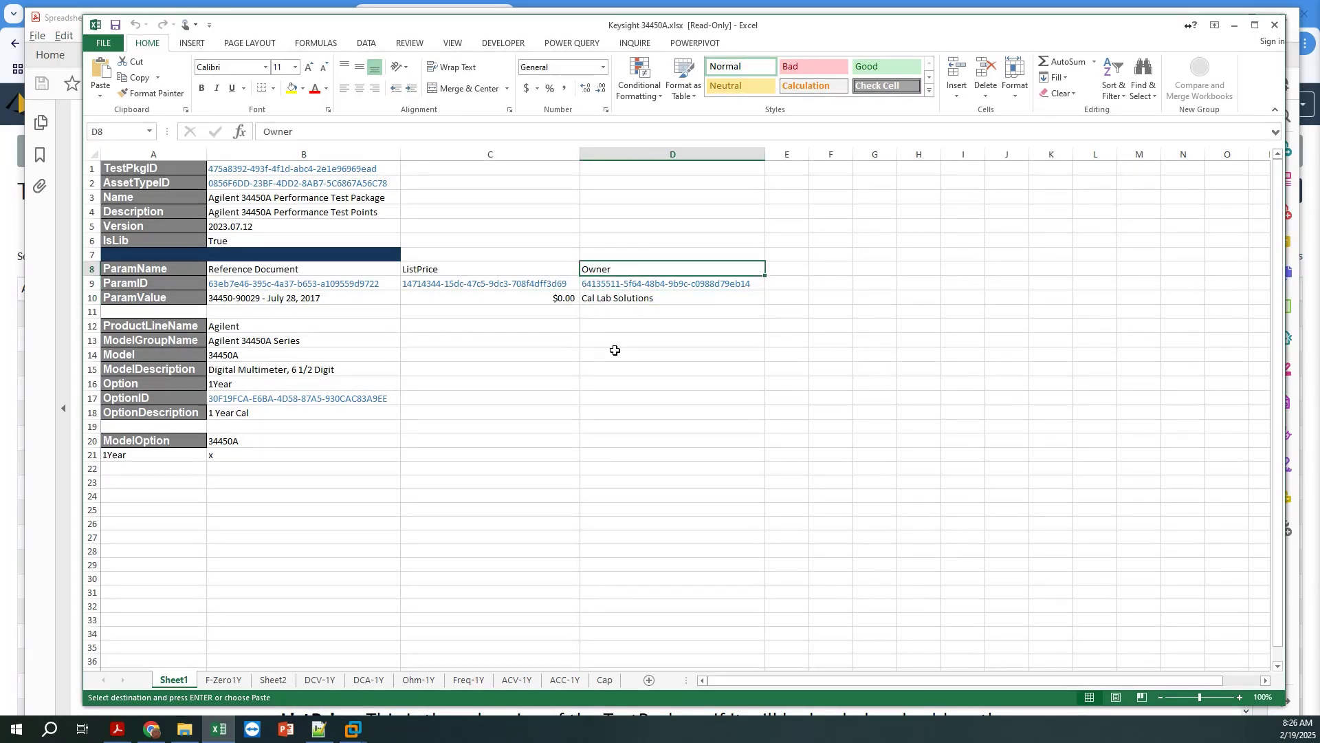
{"action": "key", "text": "Down"}
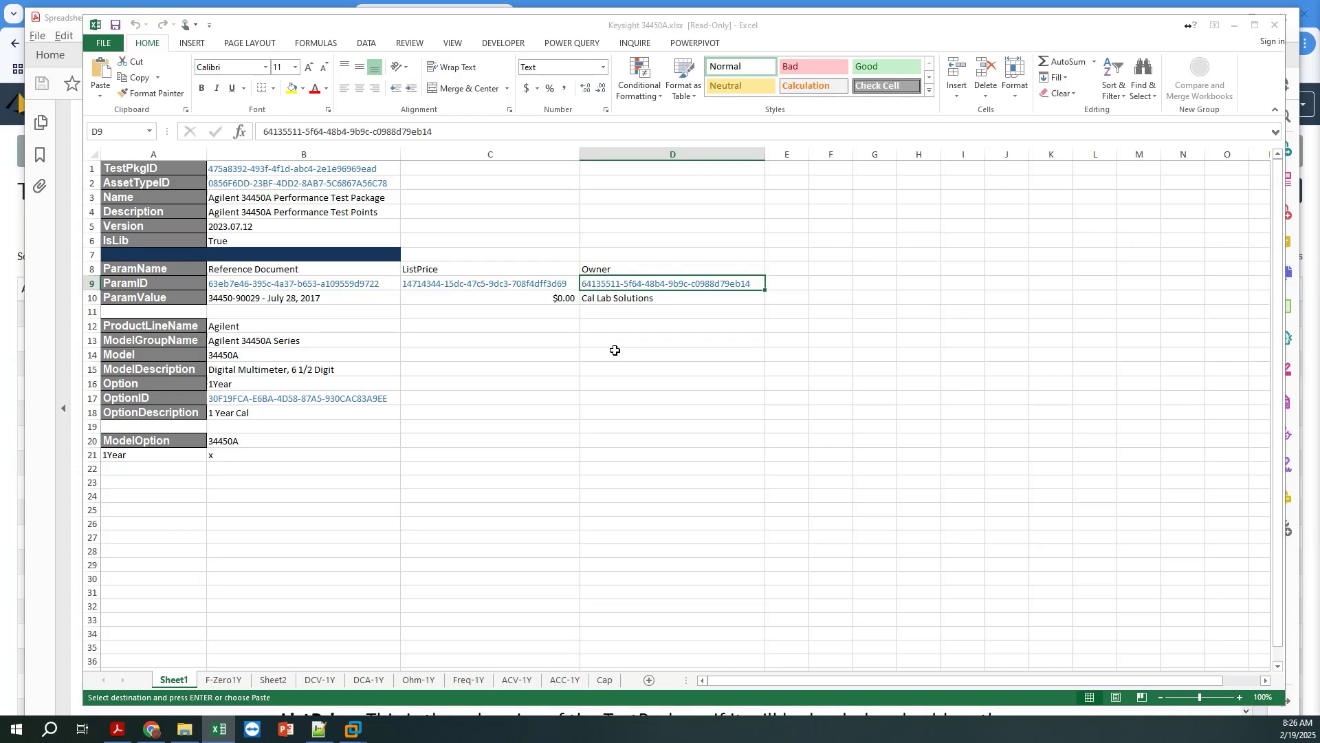
Return to the manual in Adobe Acrobat Reader and read the recommended parameters and the Supported Make Model information section
{"action": "key", "text": "alt+Tab"}
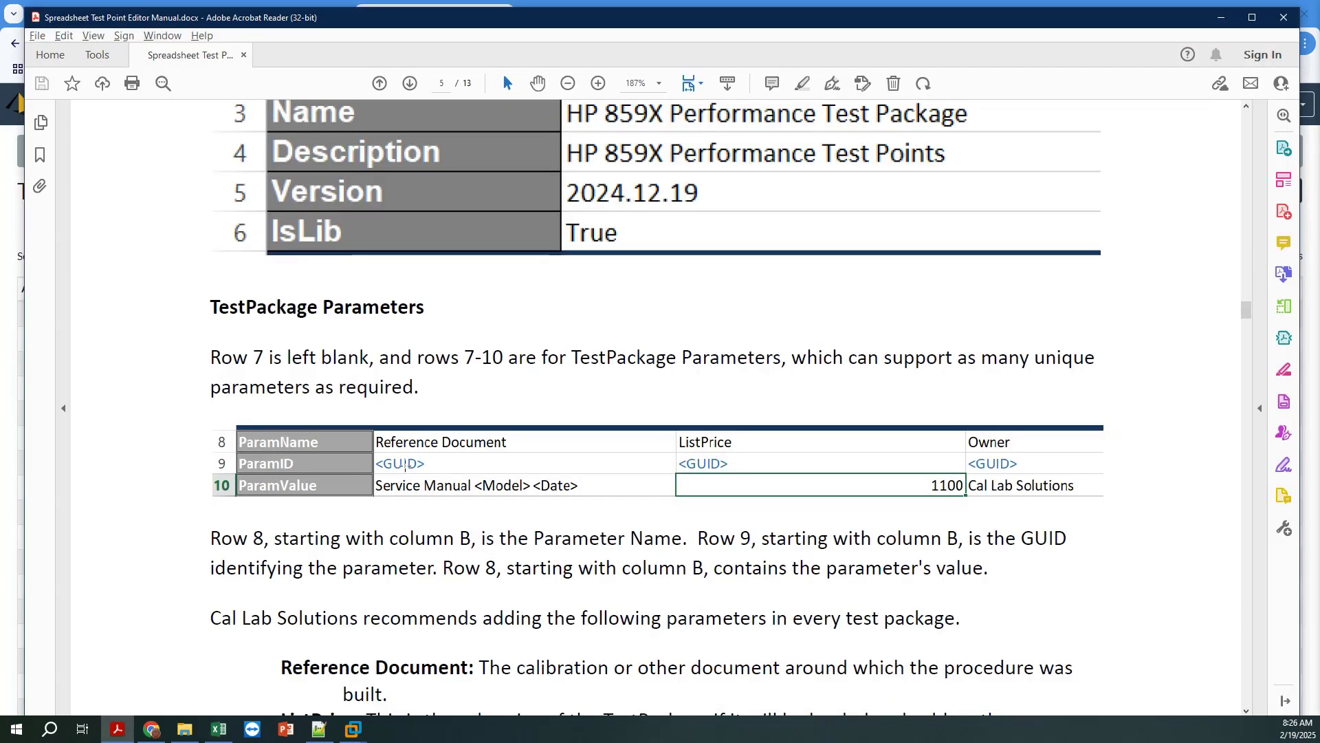
{"action": "key", "text": "alt+Tab"}
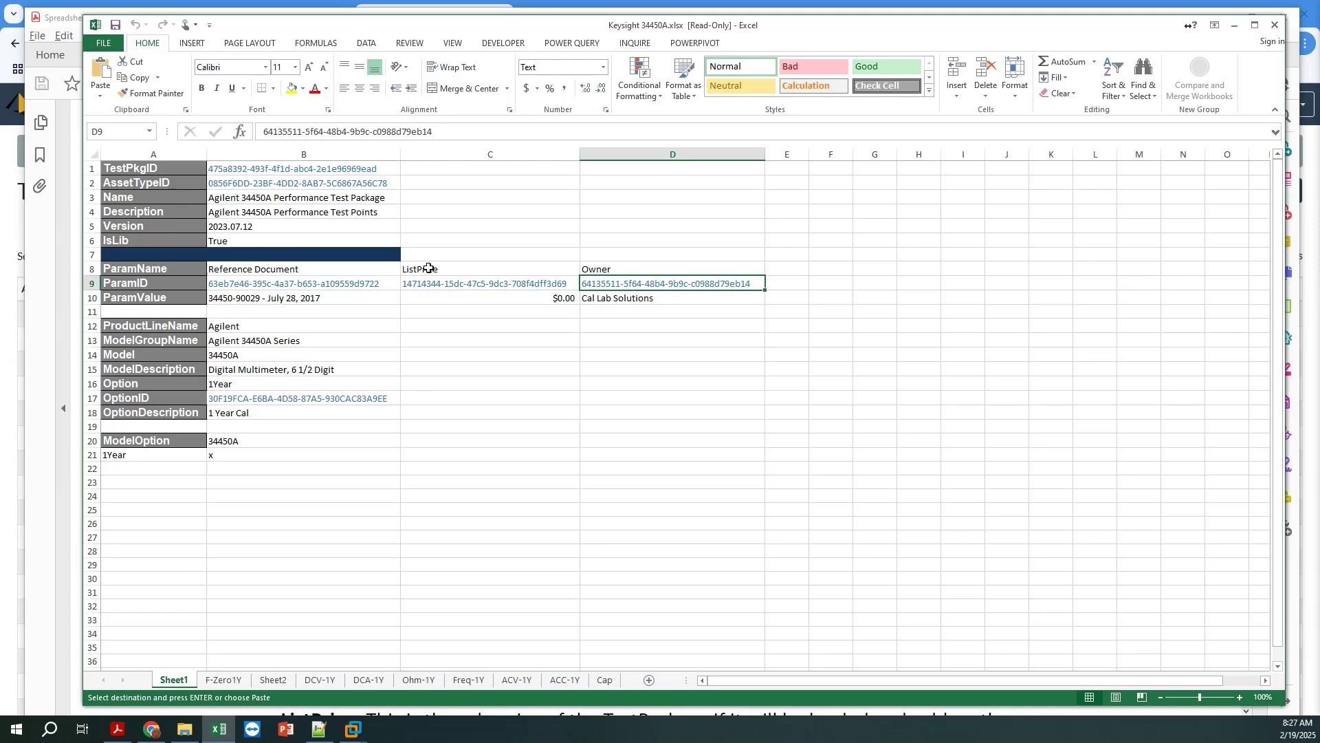
{"action": "scroll", "coordinate": [383, 501], "scroll_direction": "down", "scroll_amount": 10}
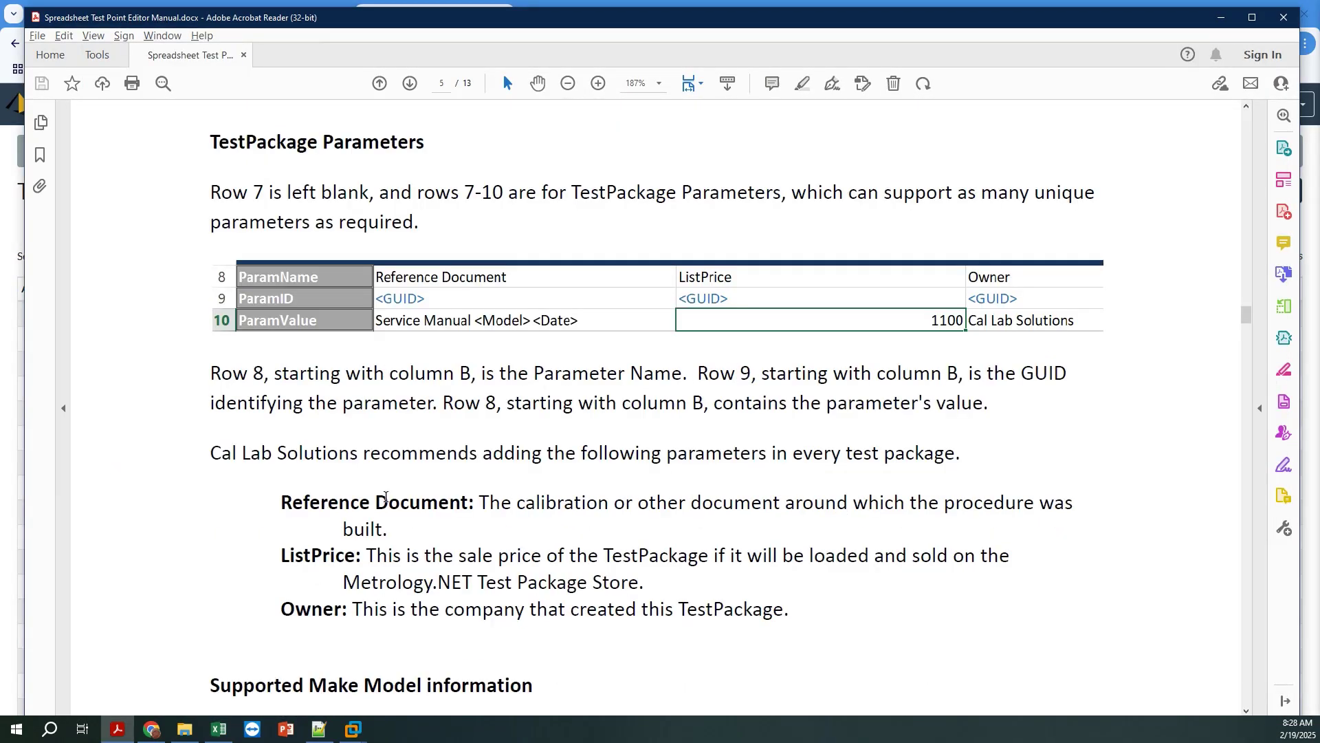
{"action": "scroll", "coordinate": [362, 495], "scroll_direction": "up", "scroll_amount": 3}
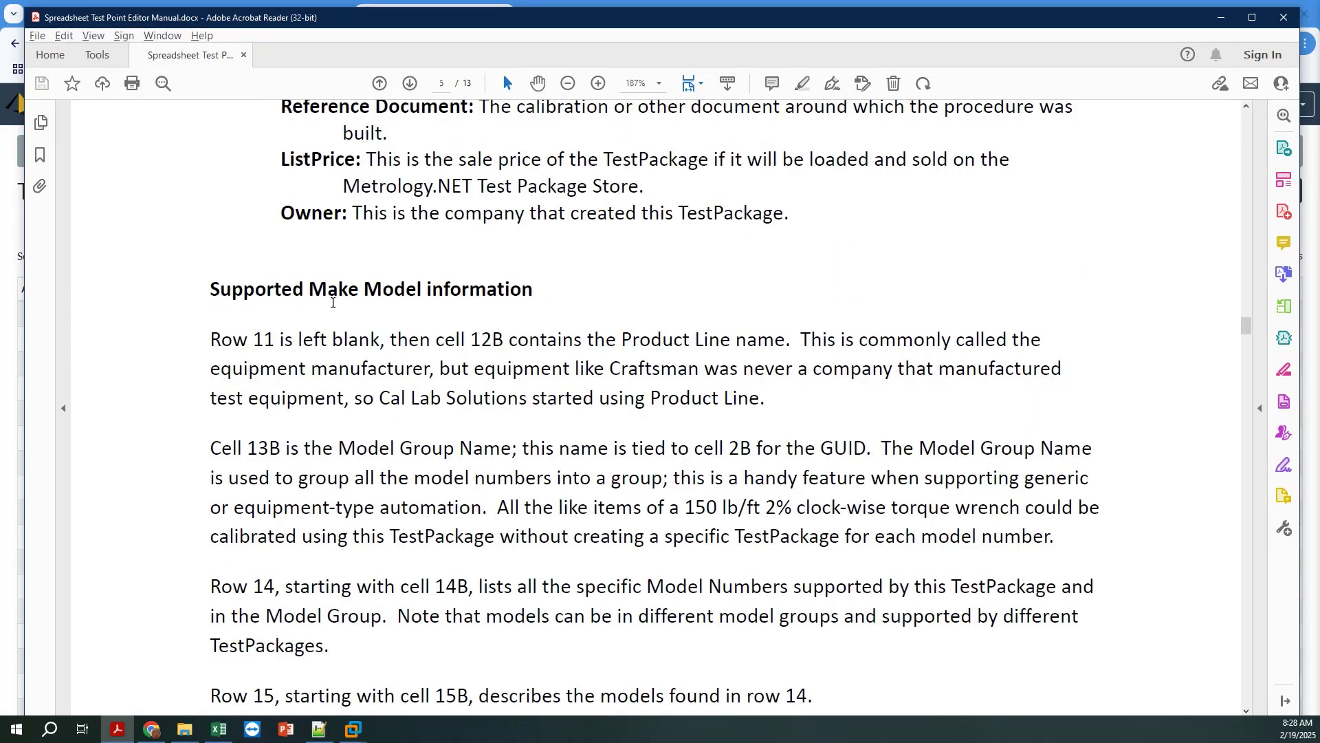
{"action": "scroll", "coordinate": [434, 362], "scroll_direction": "down", "scroll_amount": 7}
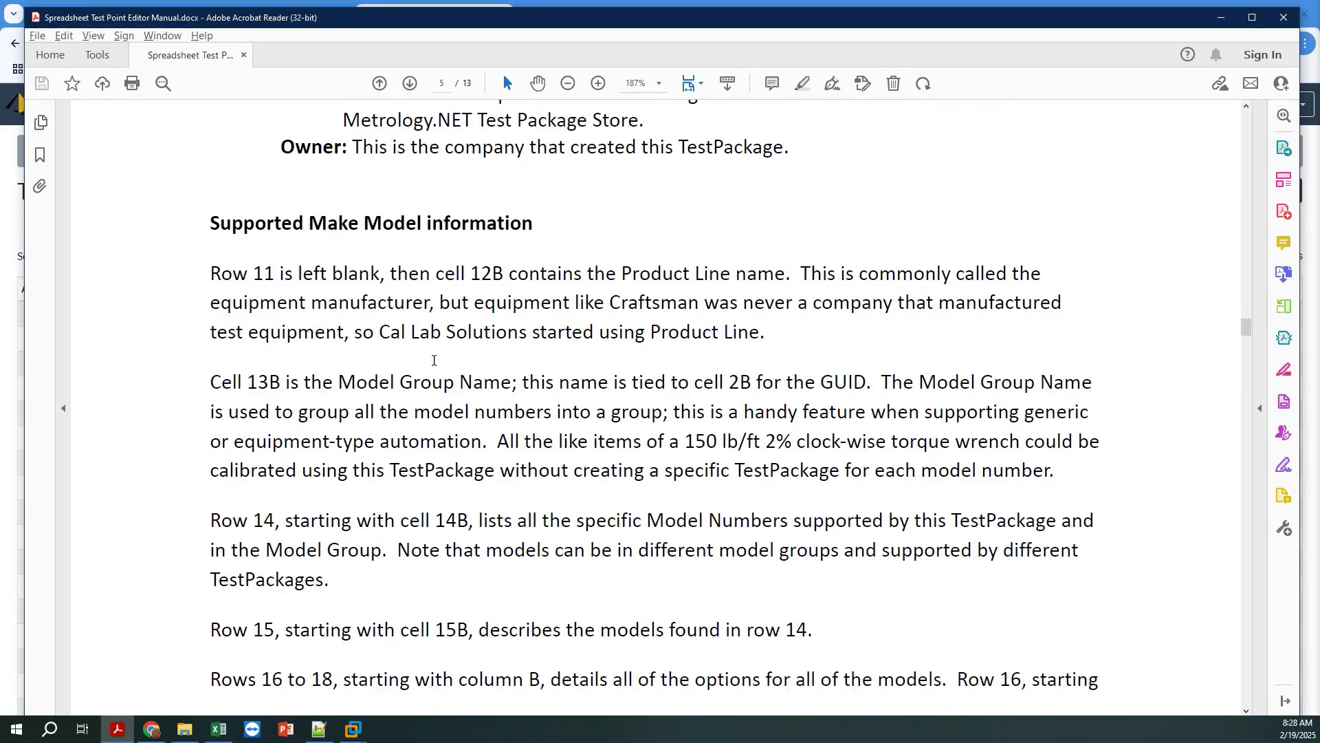
{"action": "scroll", "coordinate": [434, 365], "scroll_direction": "down", "scroll_amount": 8}
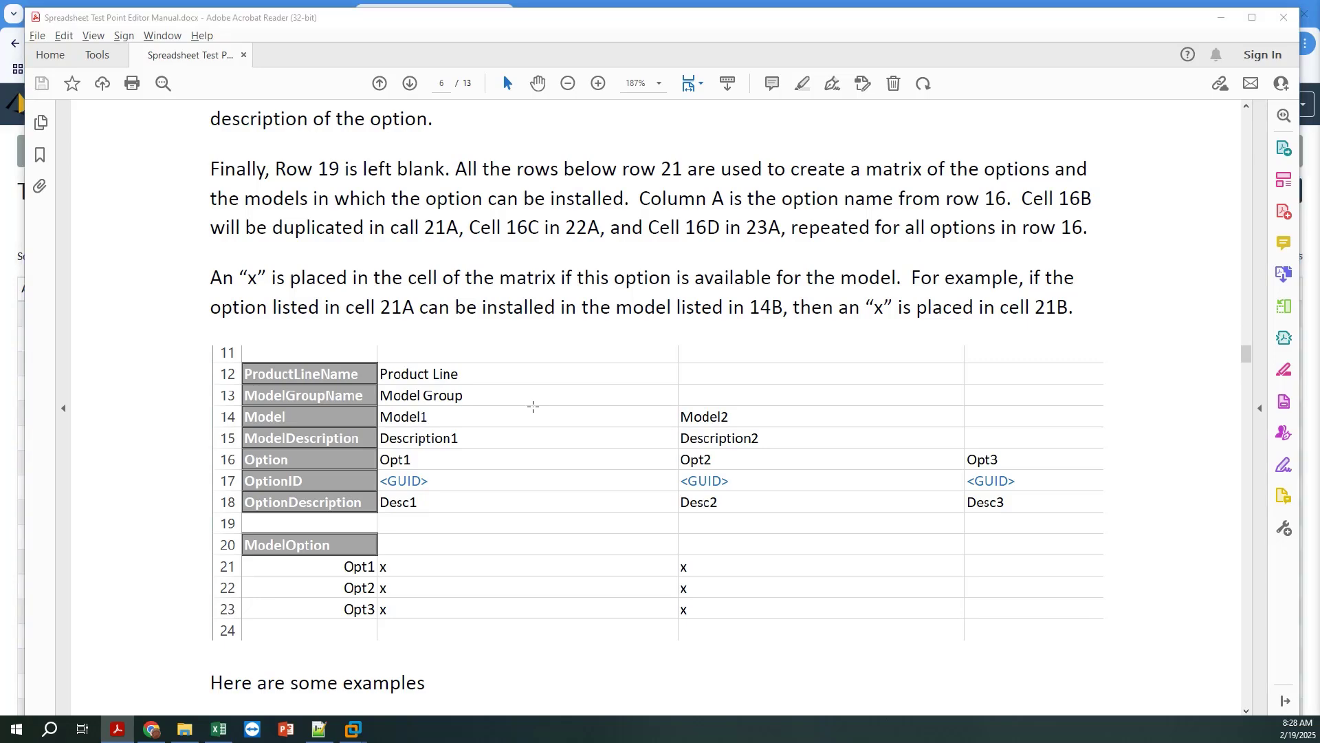
Switch to the Excel workbook and enter Keysight as a second product line name in cell C12 of Sheet1
{"action": "key", "text": "alt+Tab"}
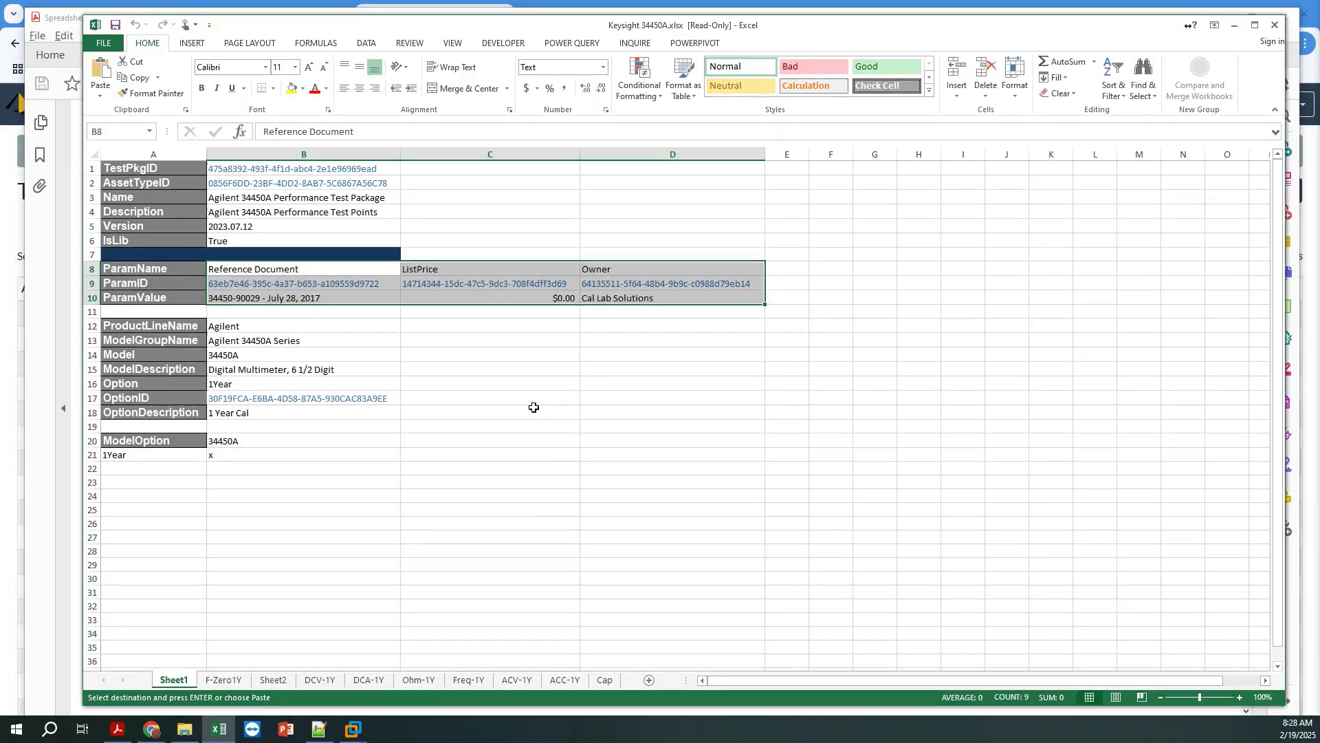
{"action": "left_click", "coordinate": [215, 330]}
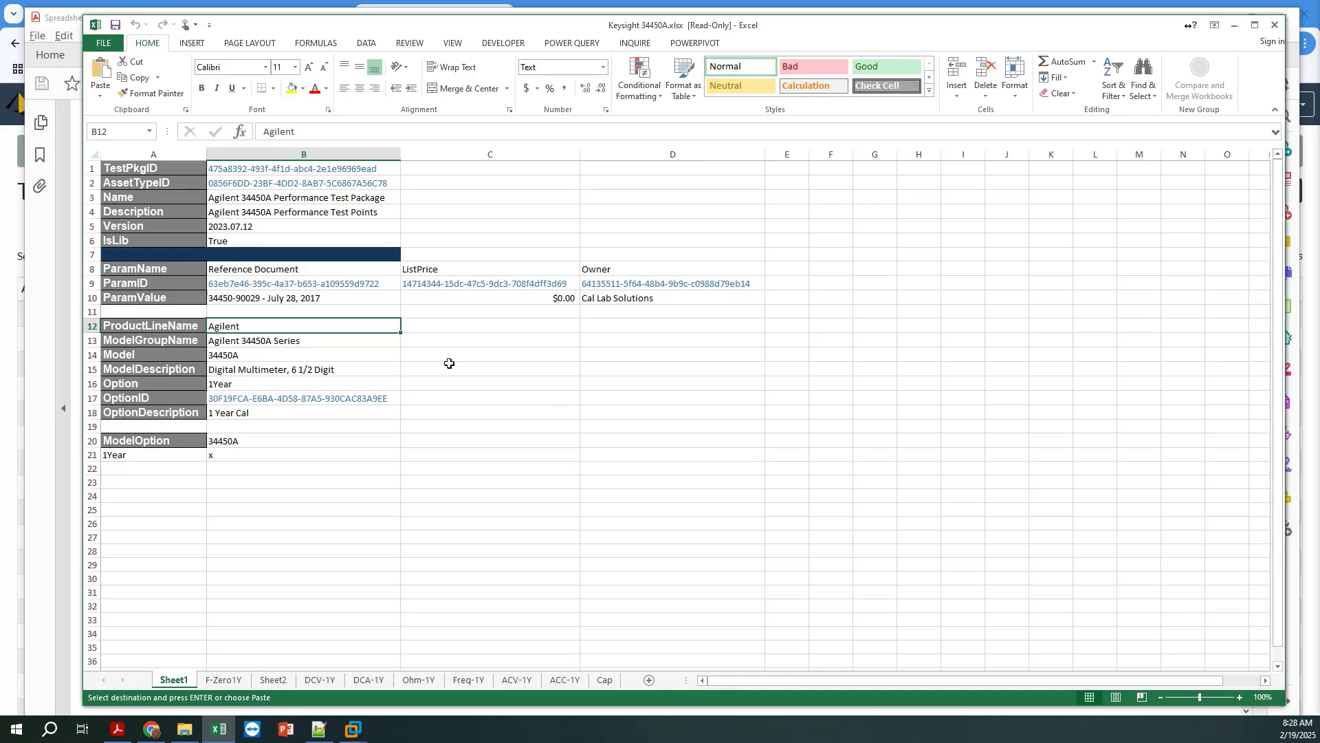
{"action": "key", "text": "Right"}
{"action": "type", "text": "K"}
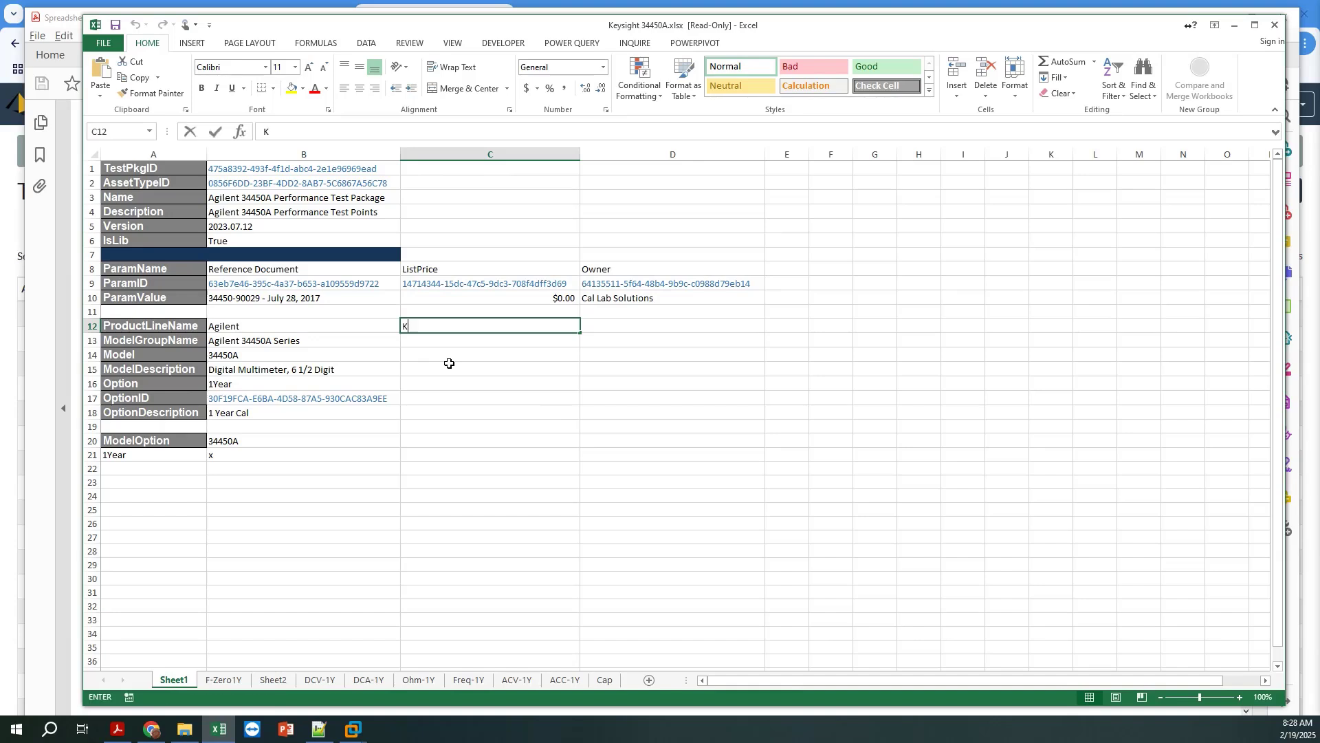
{"action": "type", "text": "esy"}
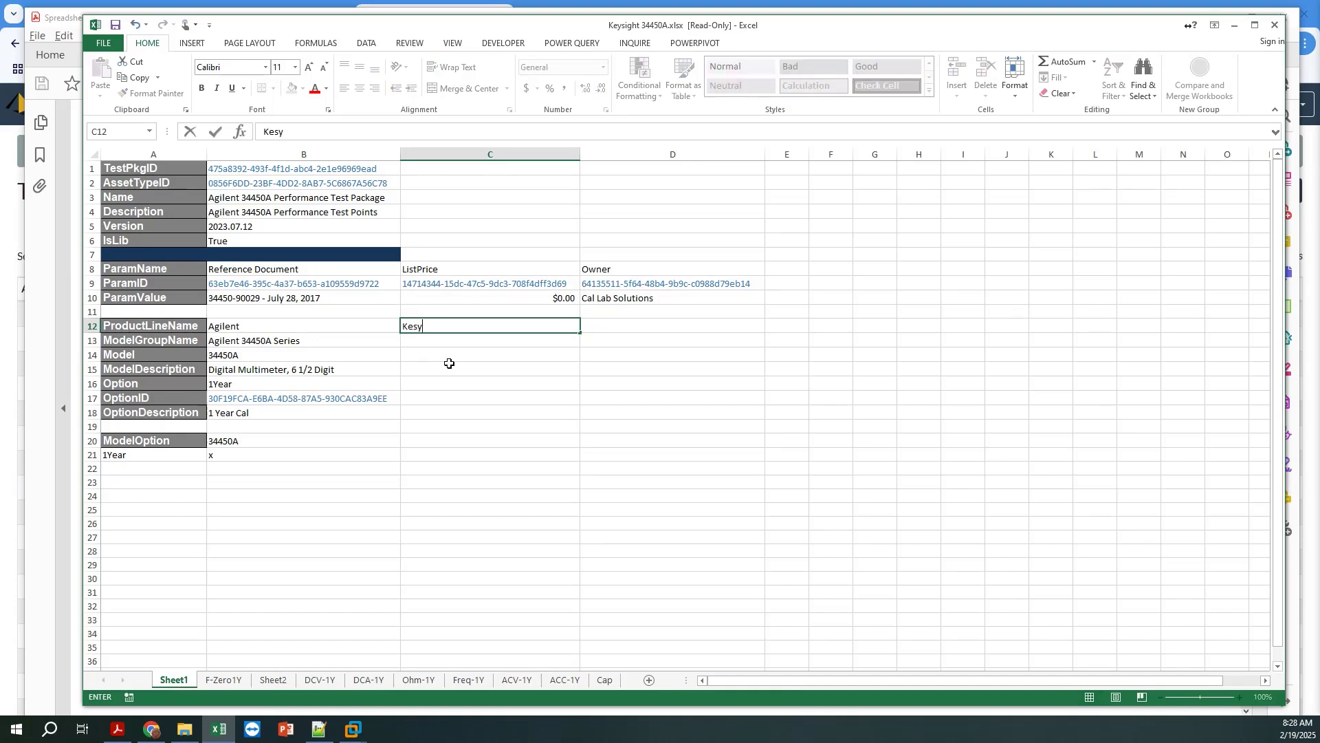
{"action": "key", "text": "BackSpace"}
{"action": "key", "text": "BackSpace"}
{"action": "type", "text": "ysight"}
{"action": "left_click", "coordinate": [247, 341]}
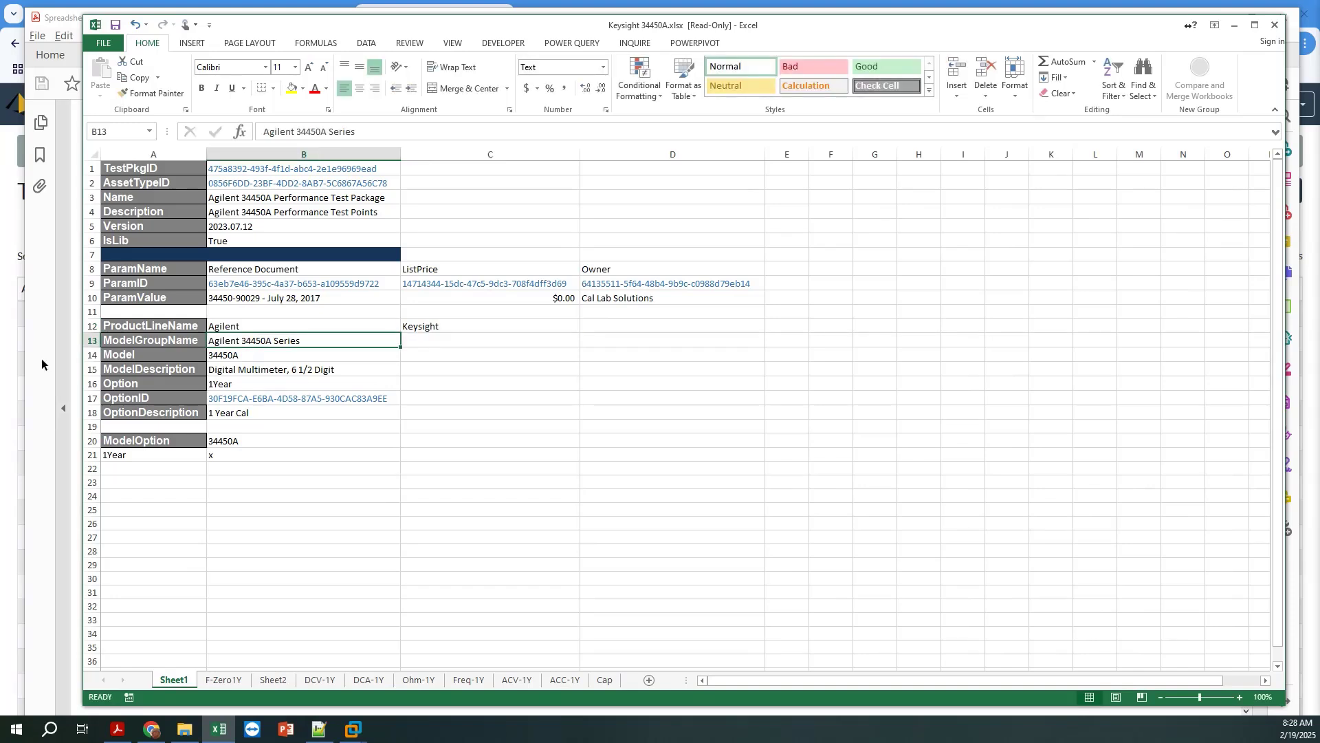
Highlight the ModelGroupName and AssetTypeID rows together, and examine the Model and ModelDescription entries in column B
{"action": "left_click", "coordinate": [90, 340]}
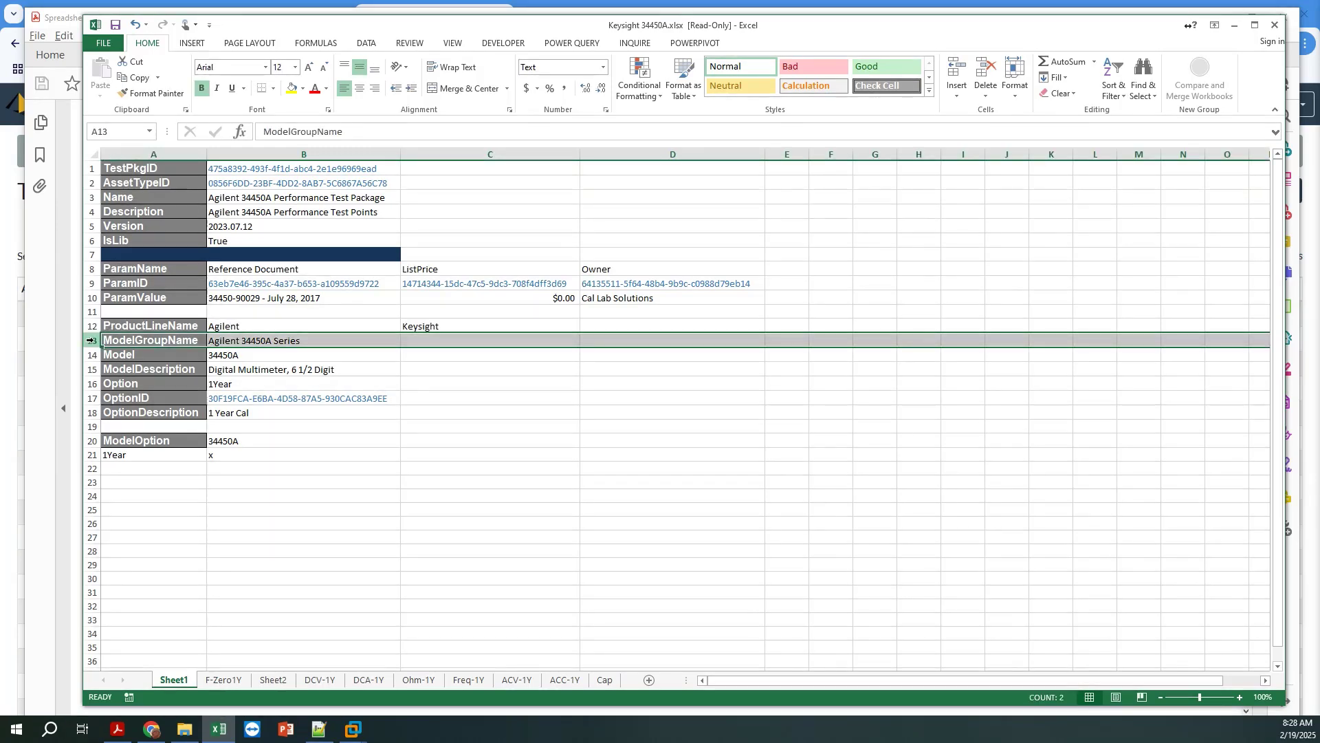
{"action": "left_click", "coordinate": [90, 183], "text": "ctrl"}
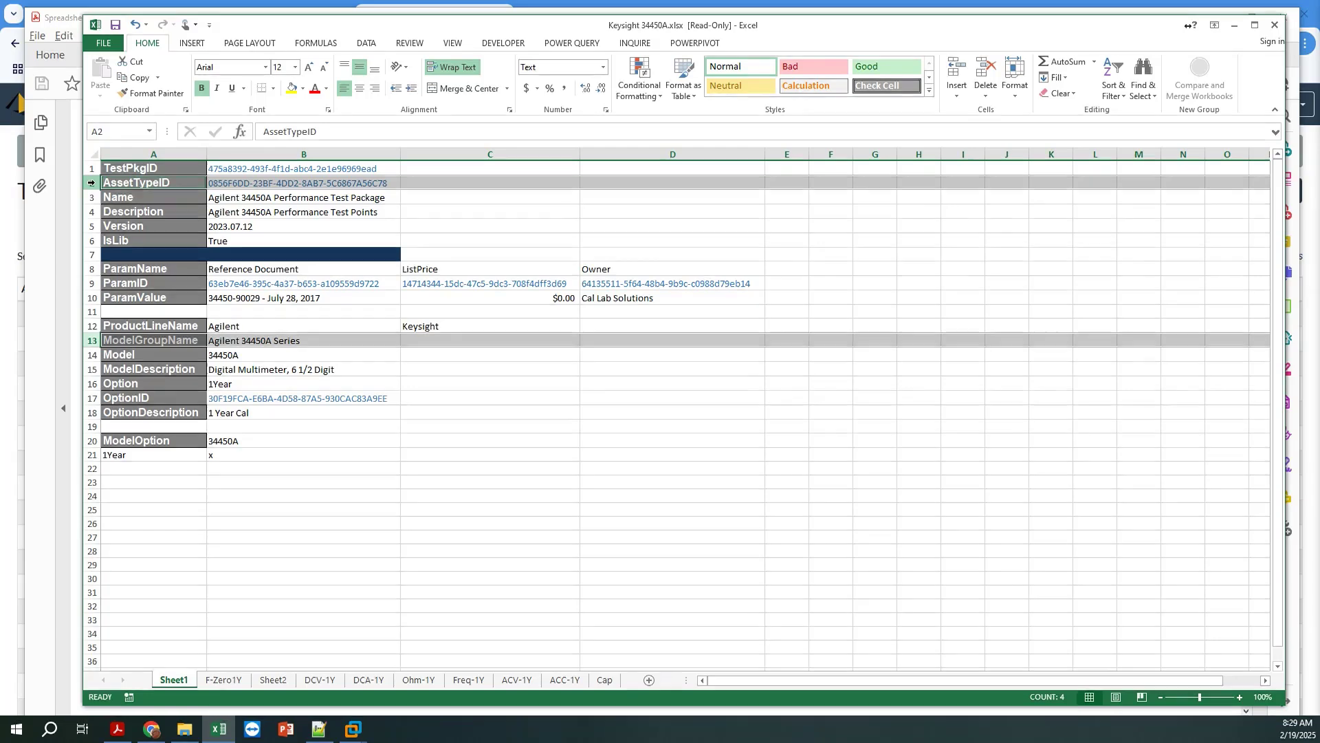
{"action": "left_click", "coordinate": [219, 356]}
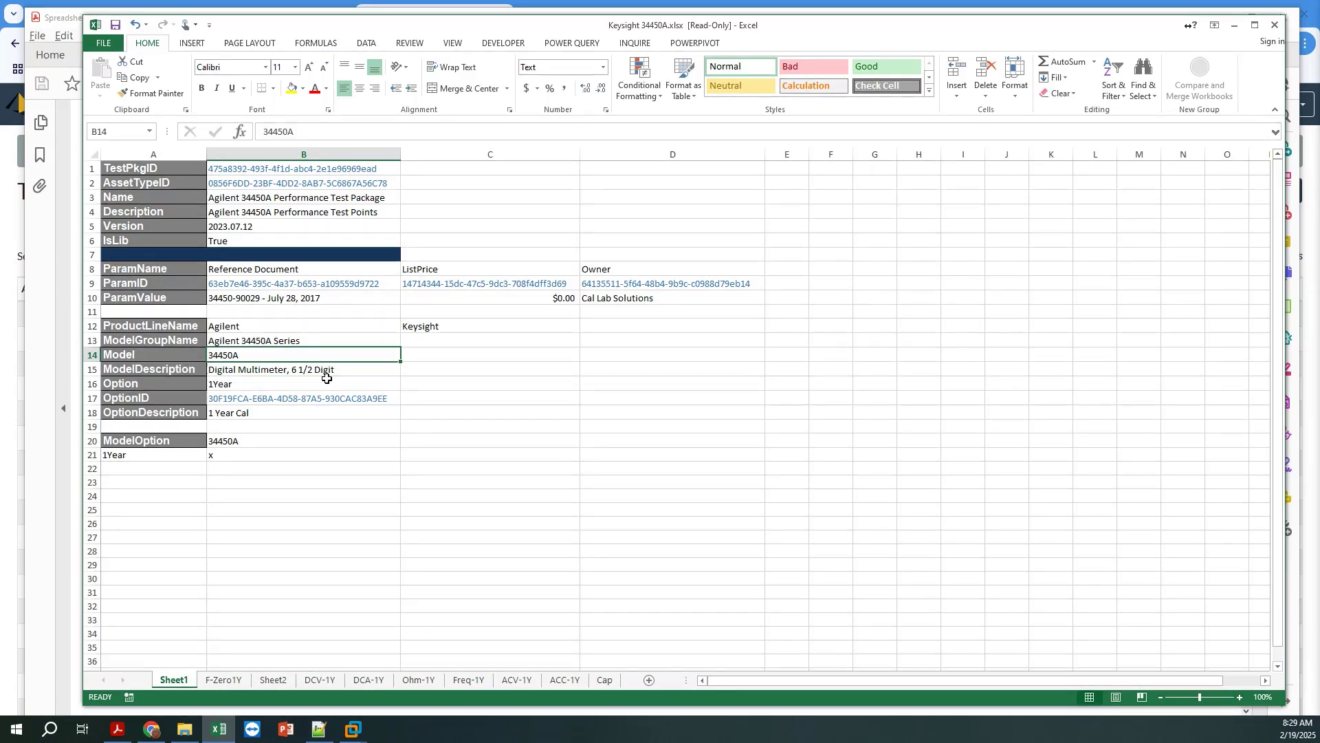
{"action": "left_click", "coordinate": [326, 377]}
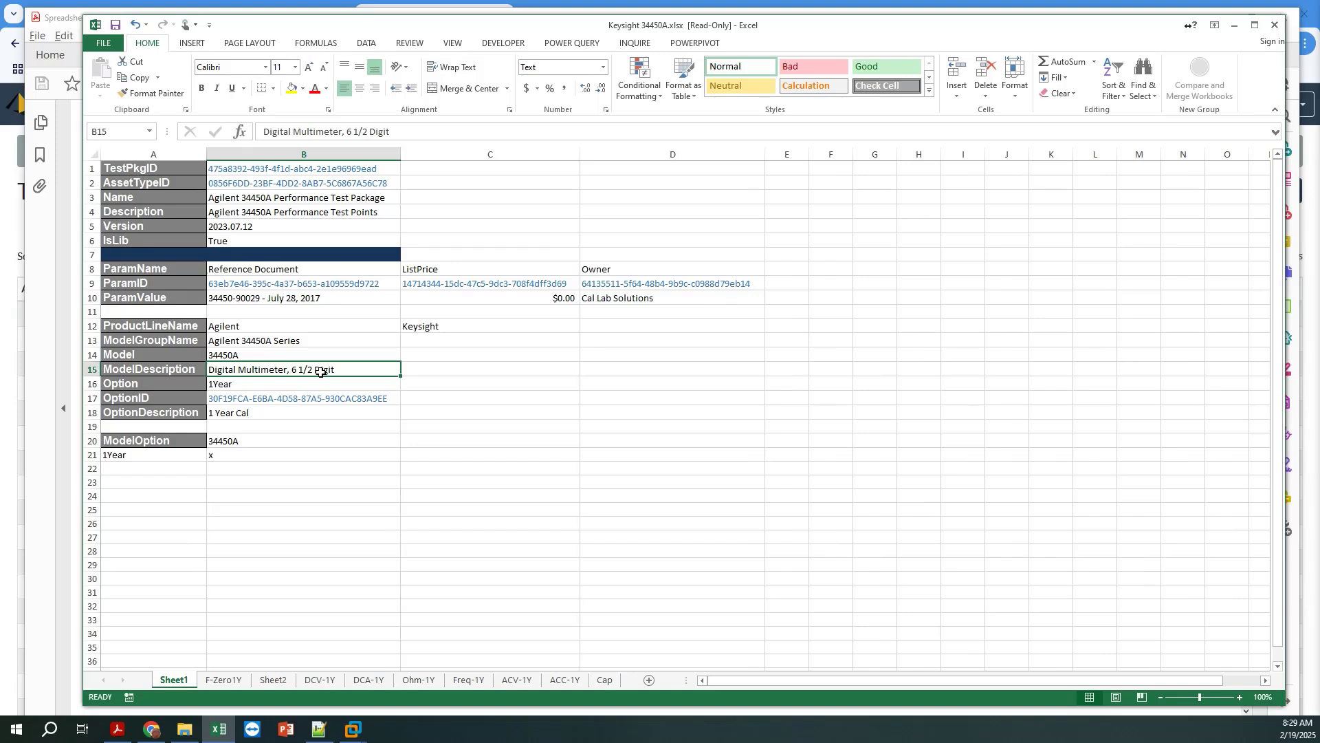
Examine the Option entry in cell B16 and compare the workbook's option rows with the model-option matrix in the manual
{"action": "key", "text": "alt+Tab"}
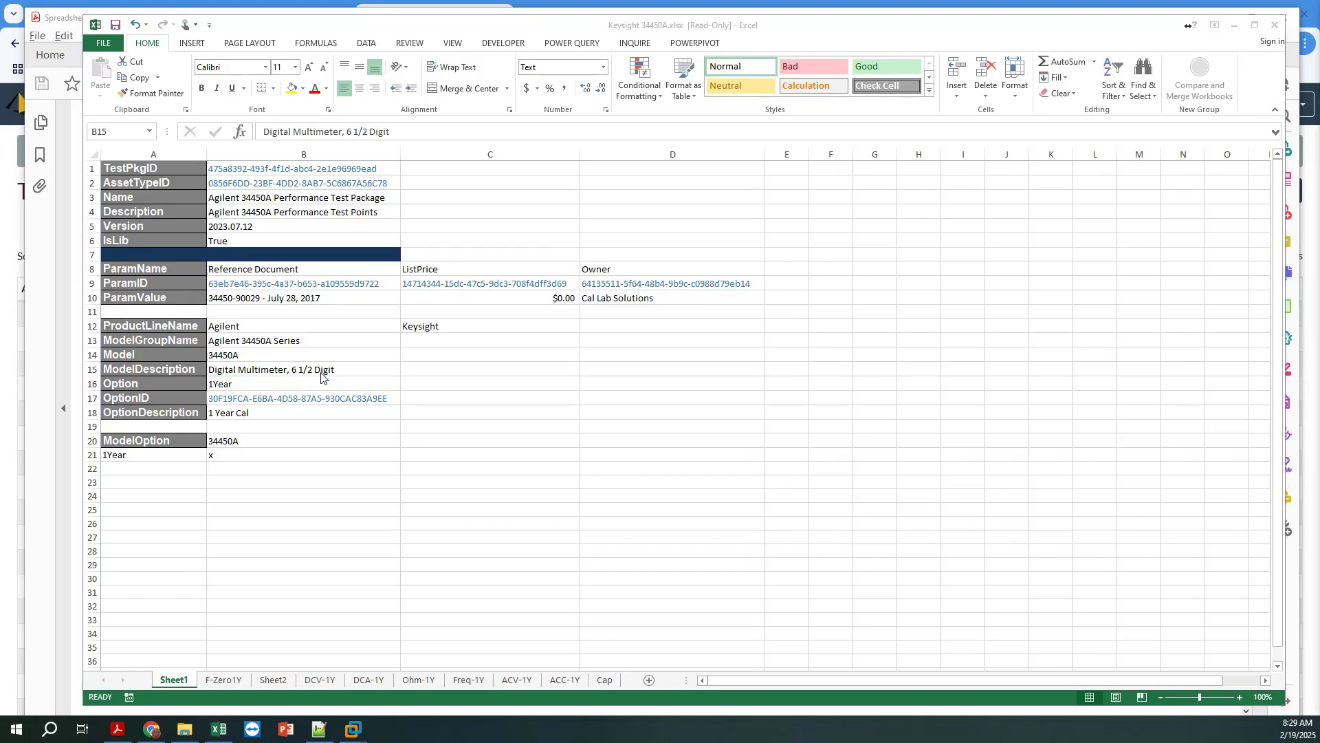
{"action": "left_click", "coordinate": [320, 372]}
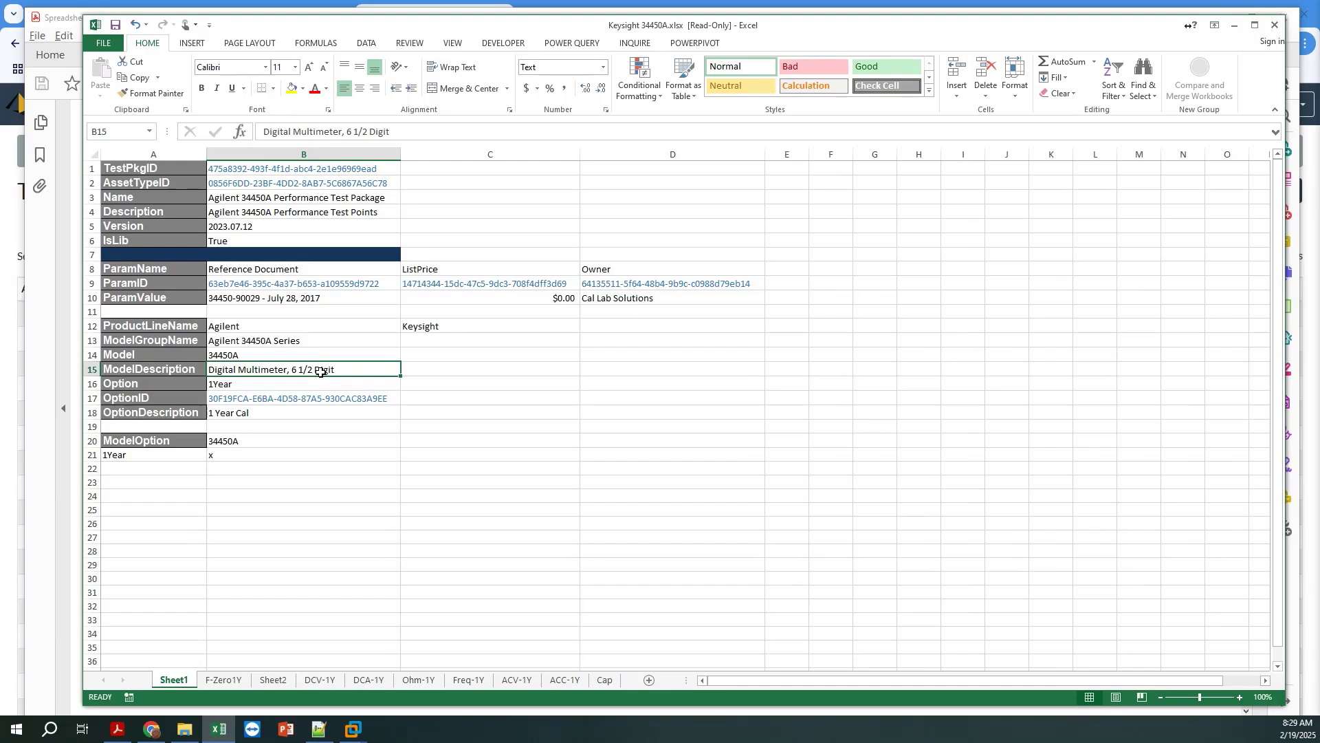
{"action": "left_click", "coordinate": [257, 390]}
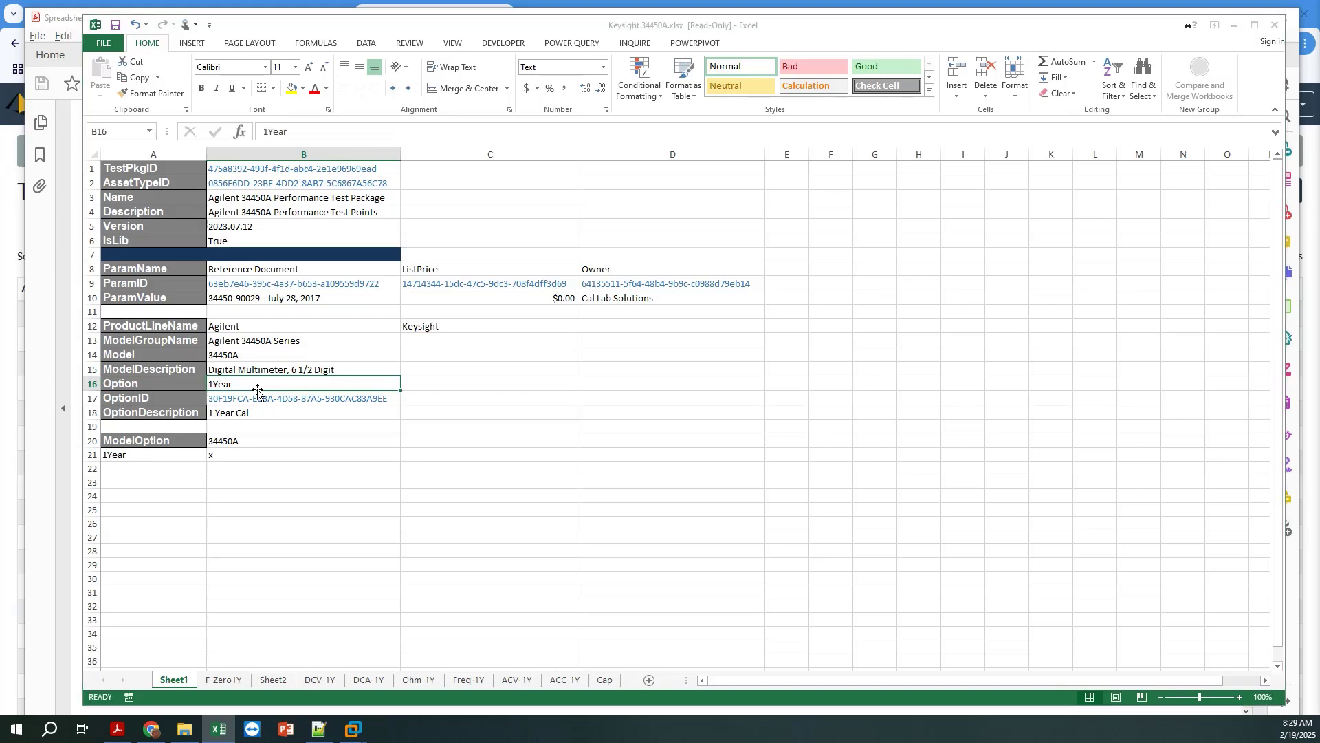
{"action": "key", "text": "alt+Tab"}
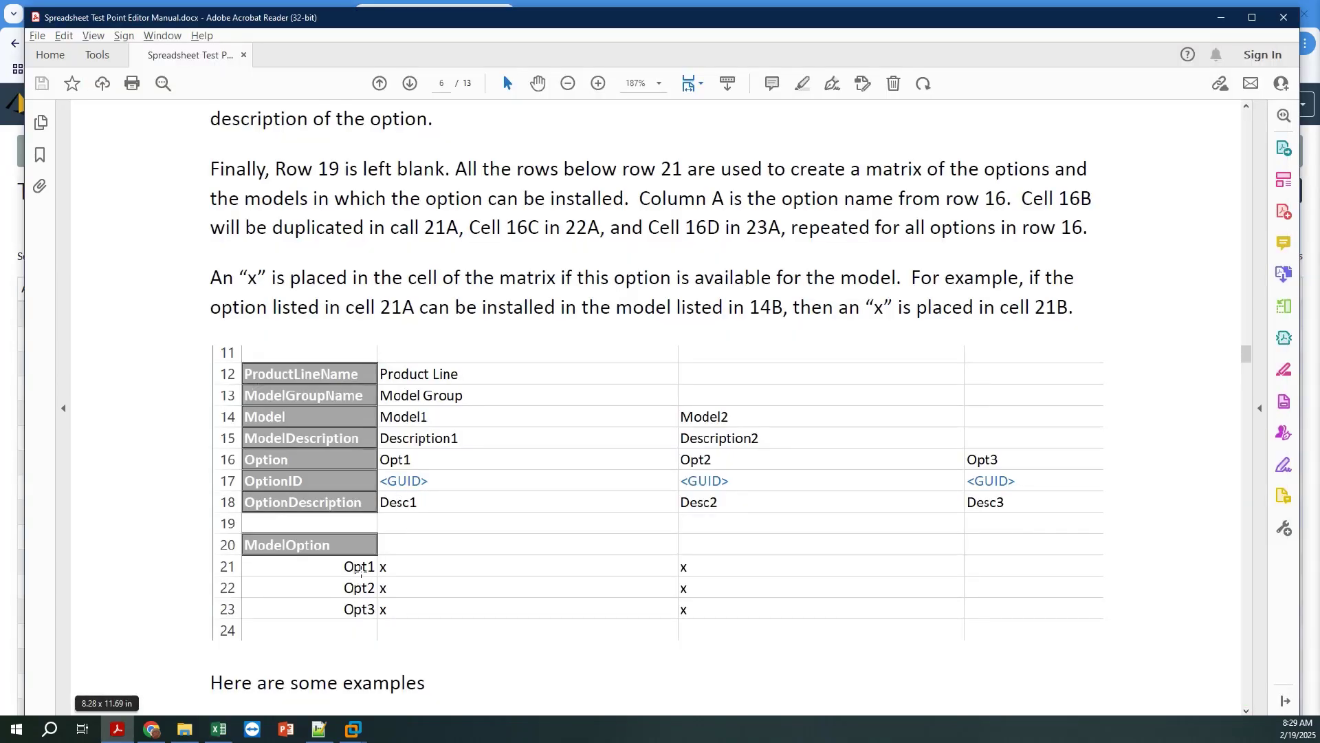
{"action": "key", "text": "alt+Tab"}
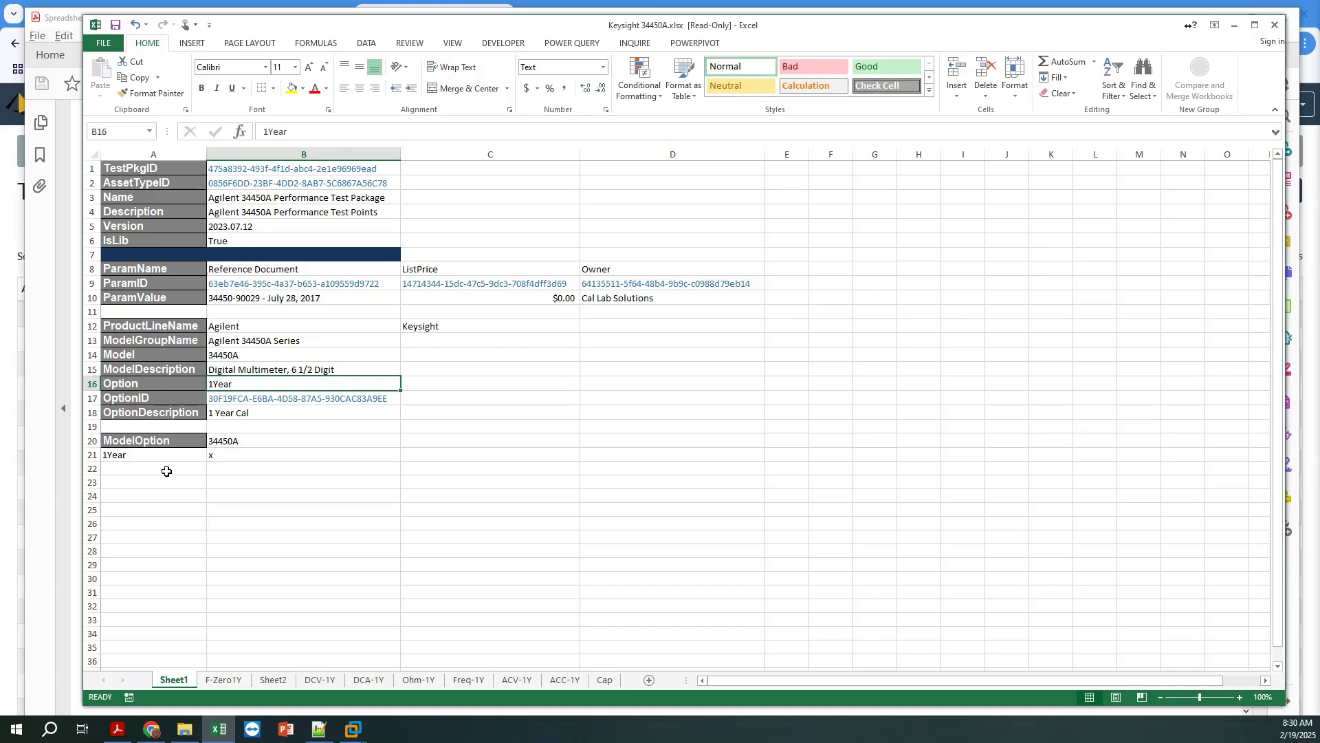
Open the recent workbook Keysight U1453_61A.xlsx and highlight its two Model entries in cells B14:C14 of Sheet1
{"action": "left_click", "coordinate": [103, 42]}
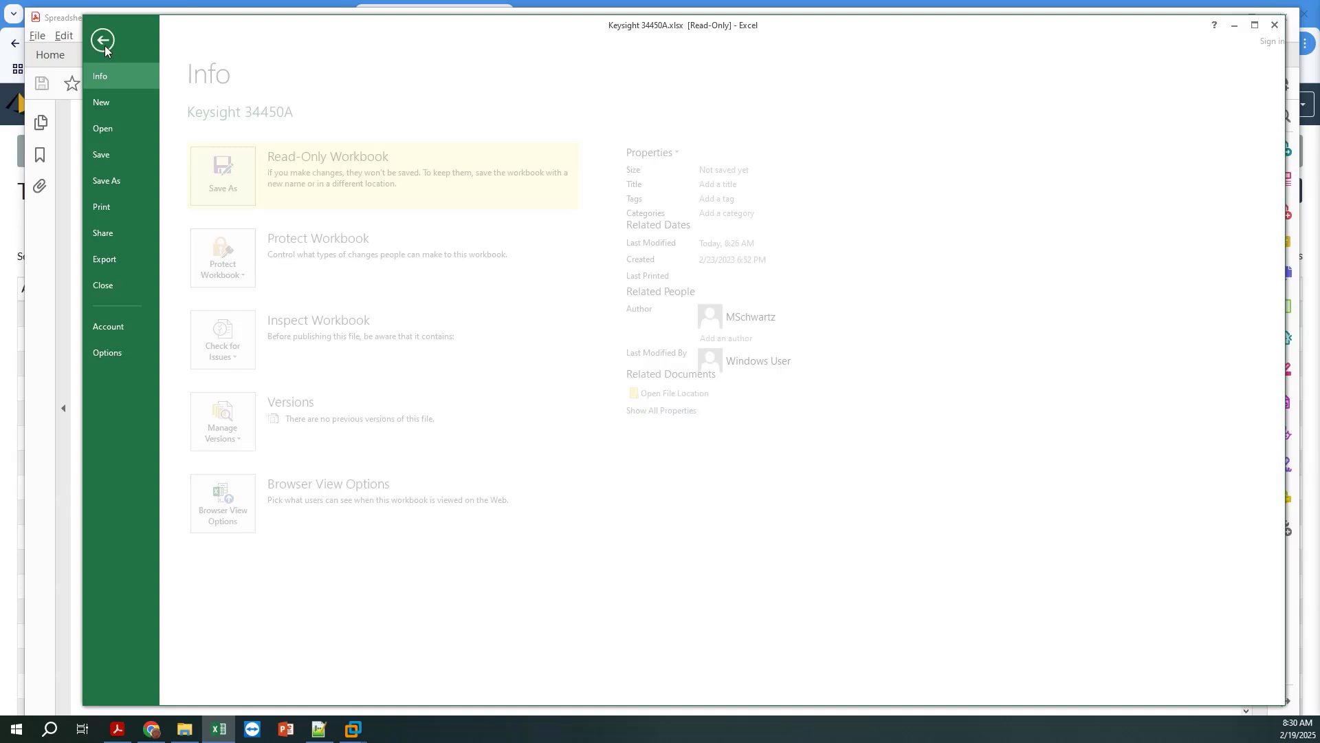
{"action": "left_click", "coordinate": [118, 134]}
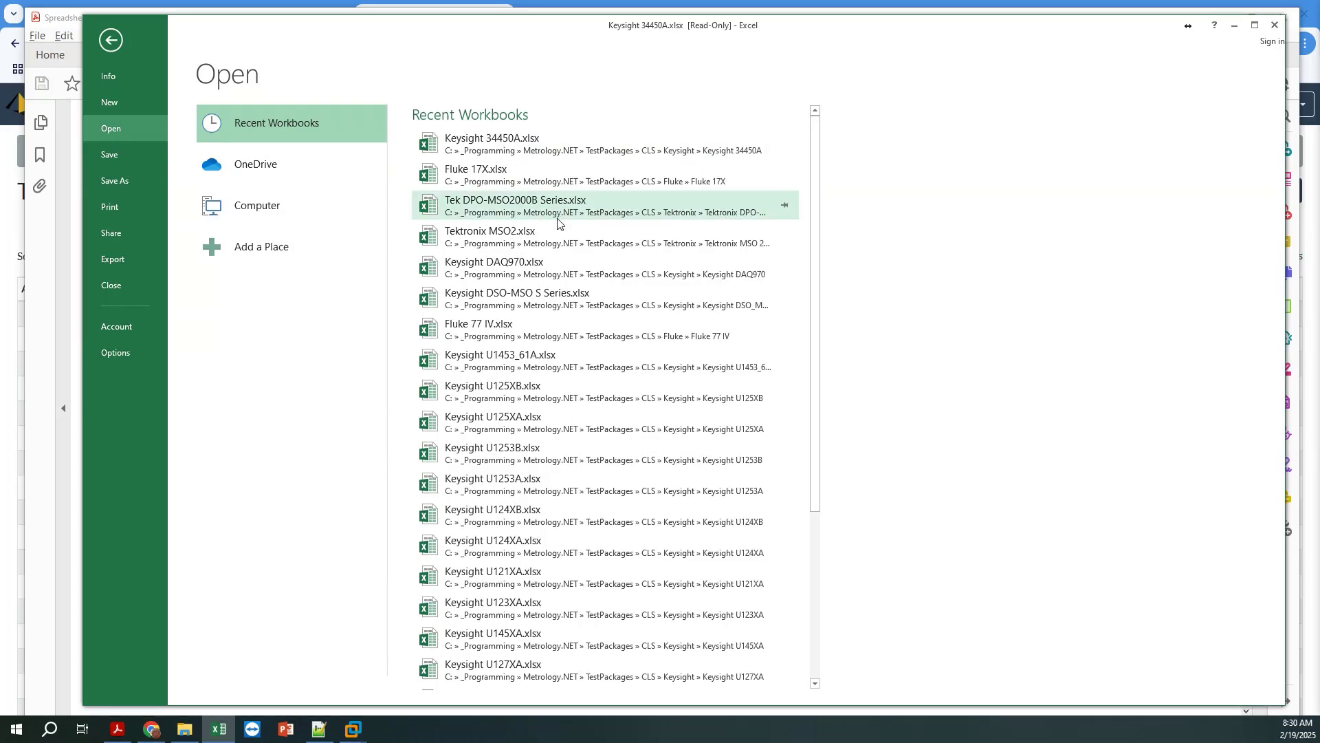
{"action": "left_click", "coordinate": [565, 359]}
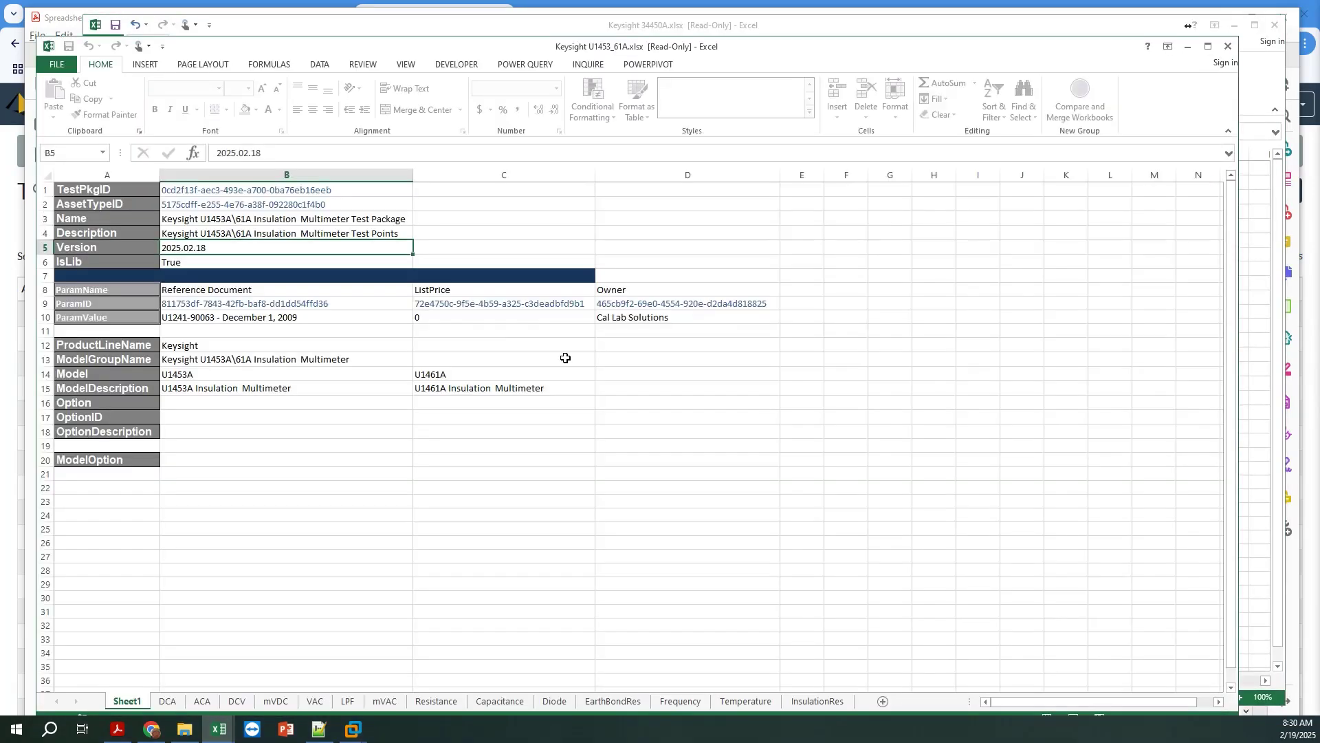
{"action": "left_click", "coordinate": [314, 521]}
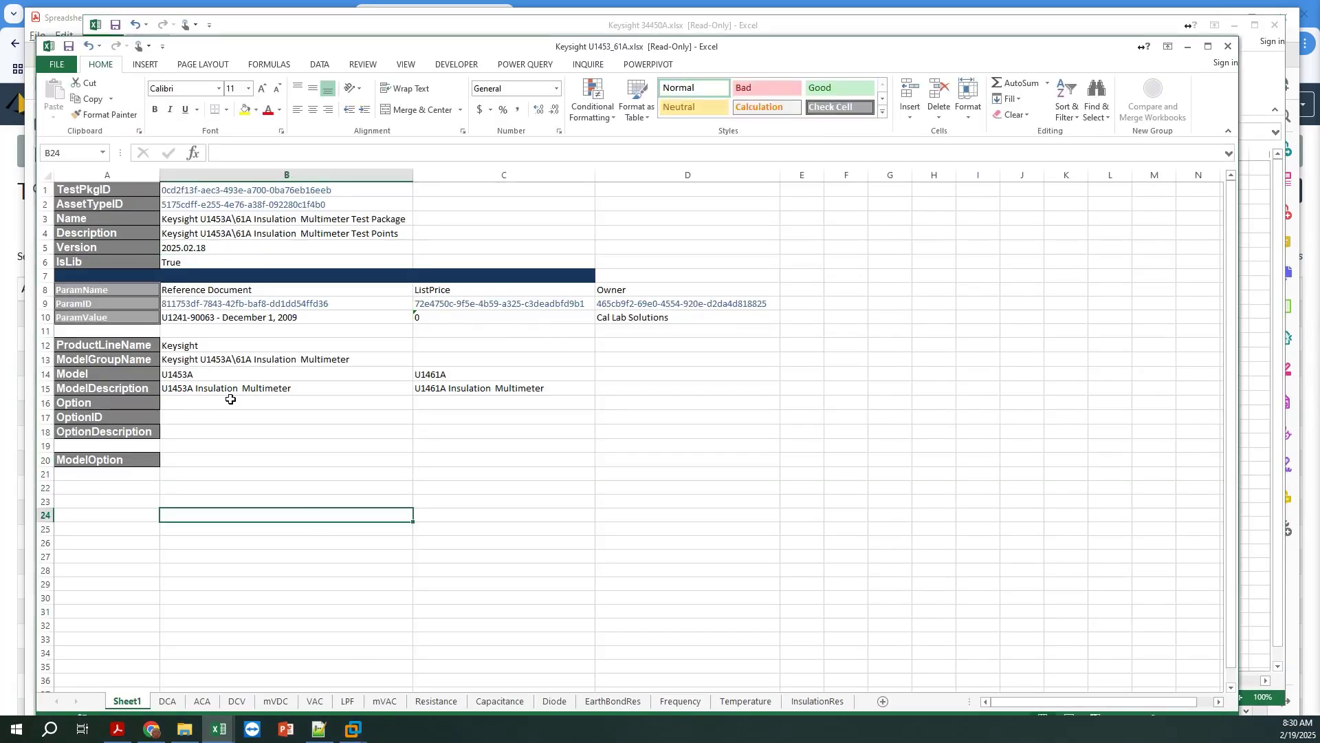
{"action": "left_click", "coordinate": [174, 375]}
{"action": "key", "text": "shift+Right"}
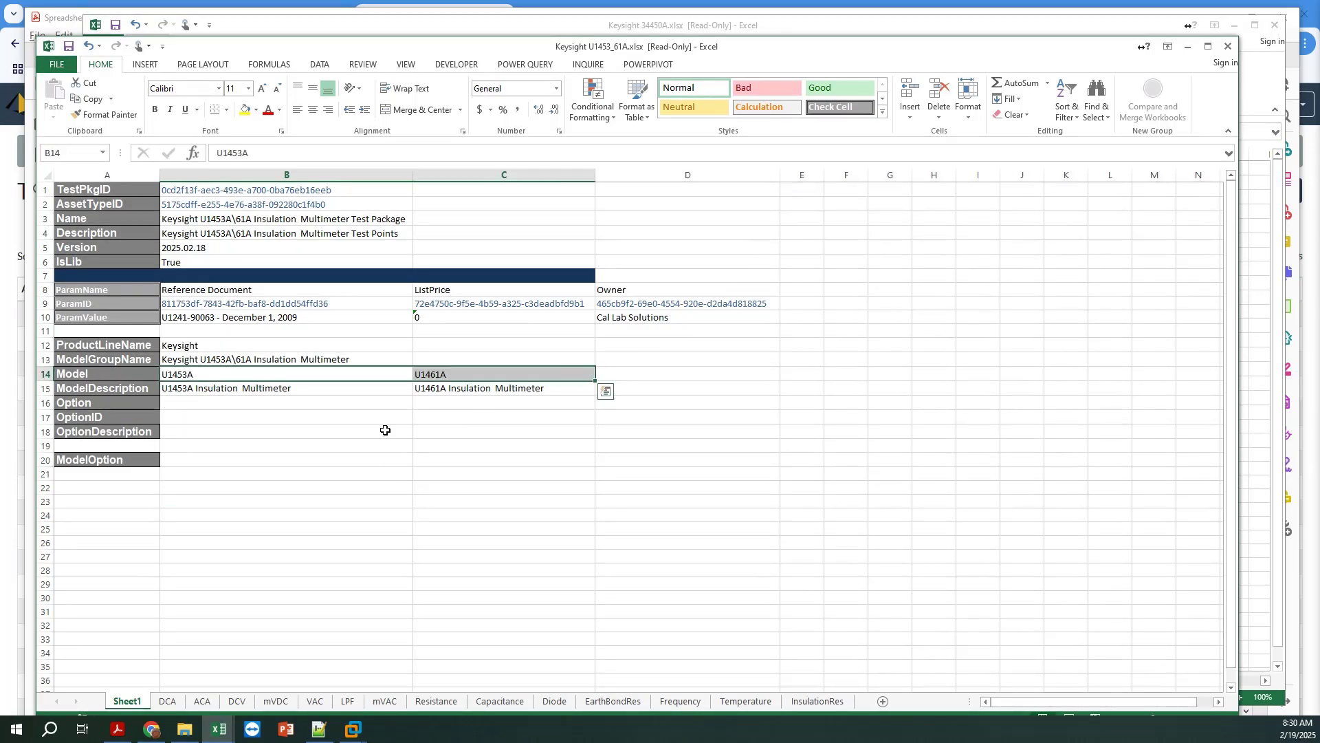
Open the recent workbook Tek DPO-MSO2000B Series.xlsx and shift its window upward to examine the model rows in Sheet1
{"action": "left_click", "coordinate": [55, 67]}
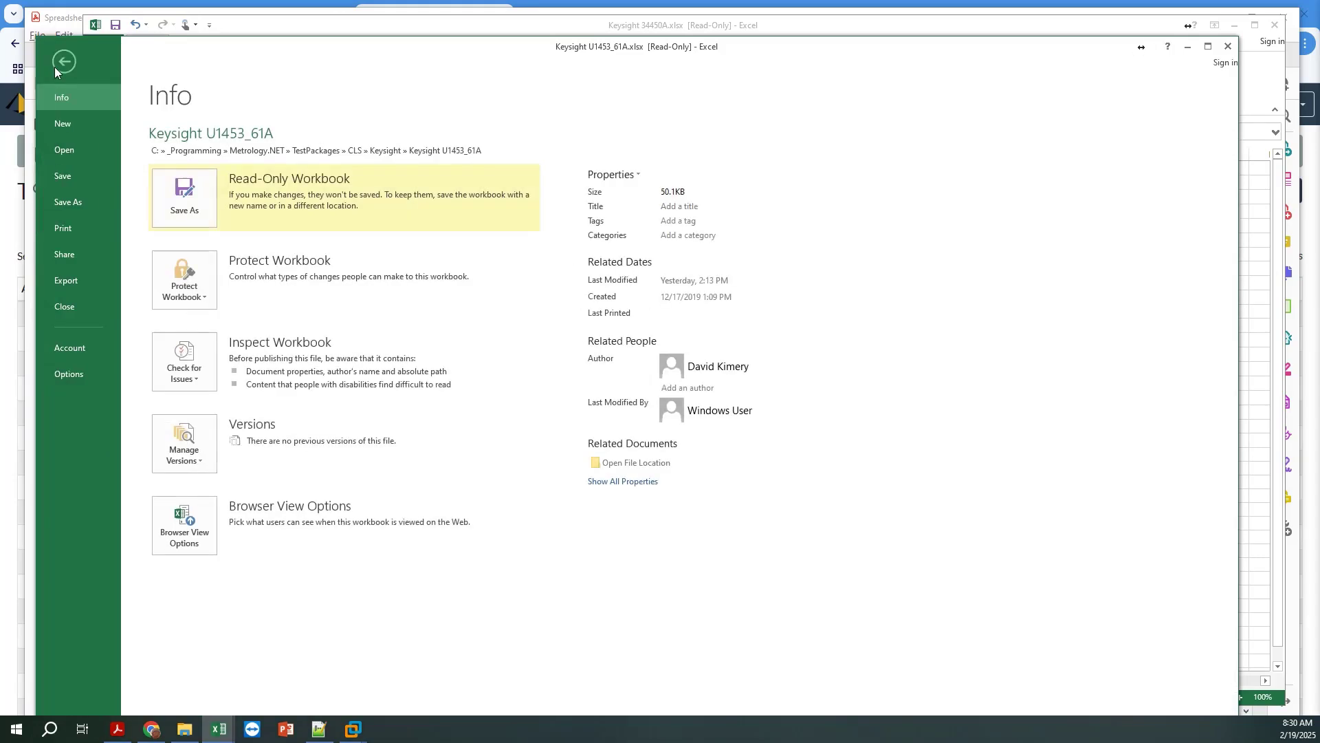
{"action": "left_click", "coordinate": [72, 149]}
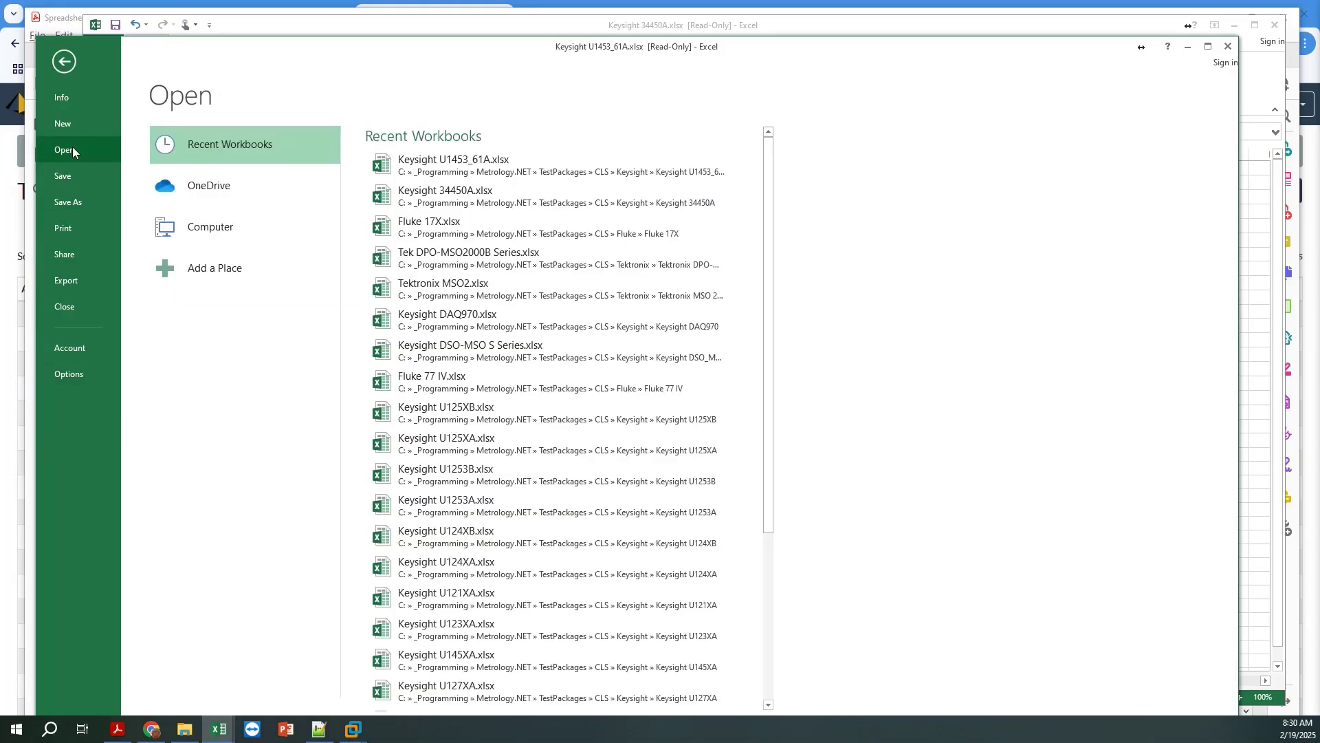
{"action": "left_click", "coordinate": [584, 253]}
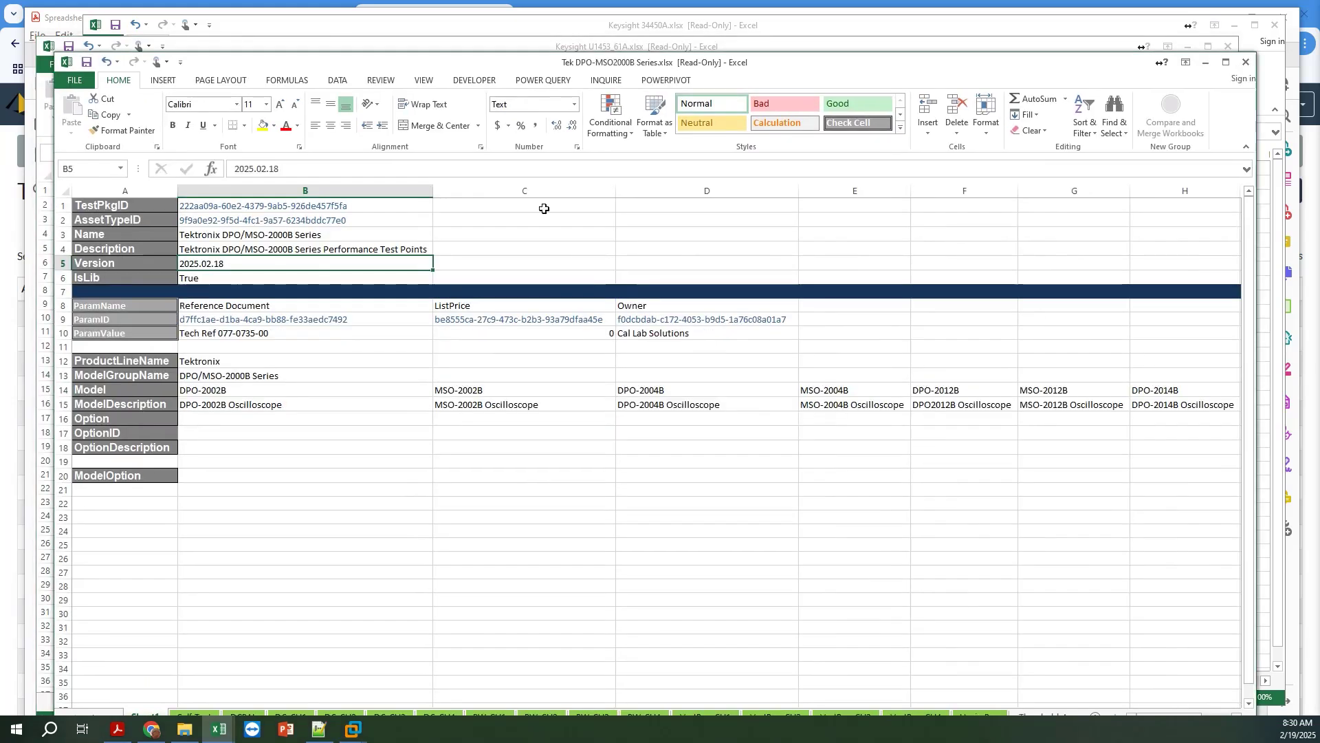
{"action": "left_click_drag", "start_coordinate": [715, 69], "coordinate": [720, 47]}
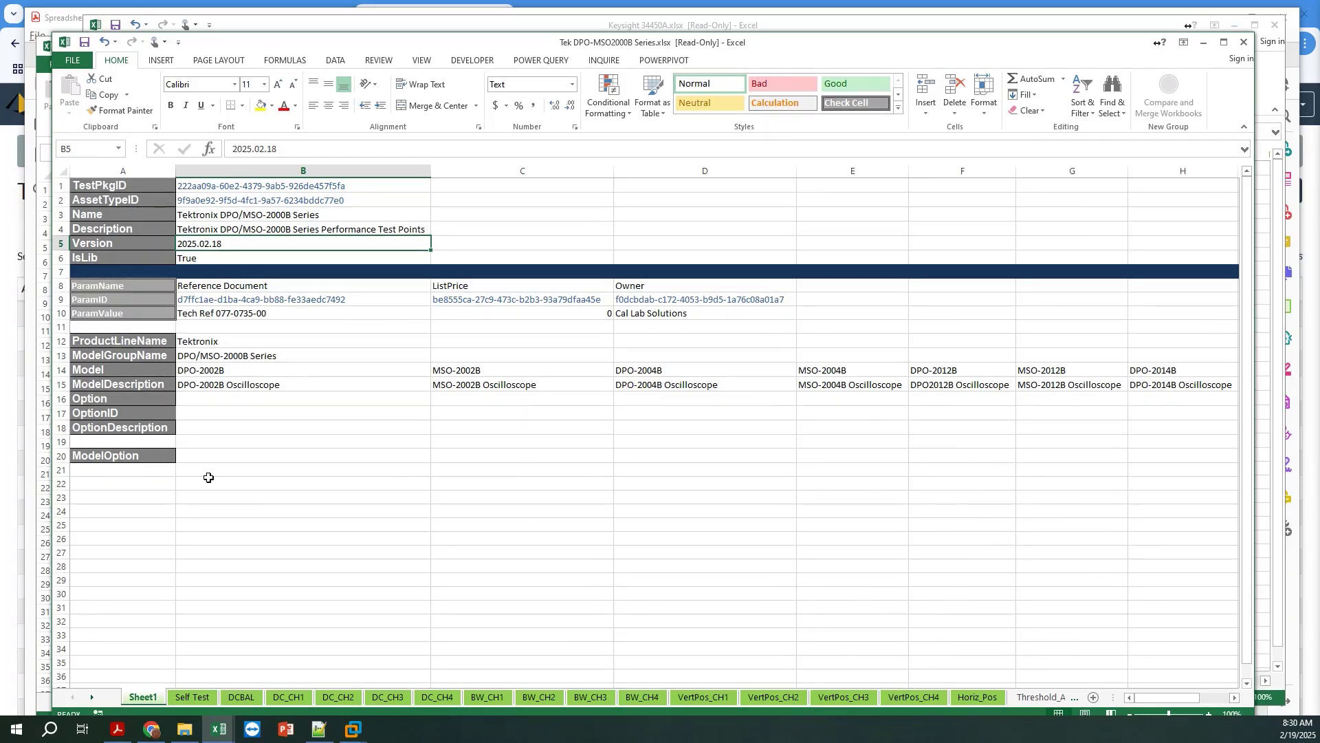
Open the recent workbook Tektronix MDO 3 Series.xlsx and shift its window upward to uncover the sheet tabs
{"action": "left_click", "coordinate": [72, 62]}
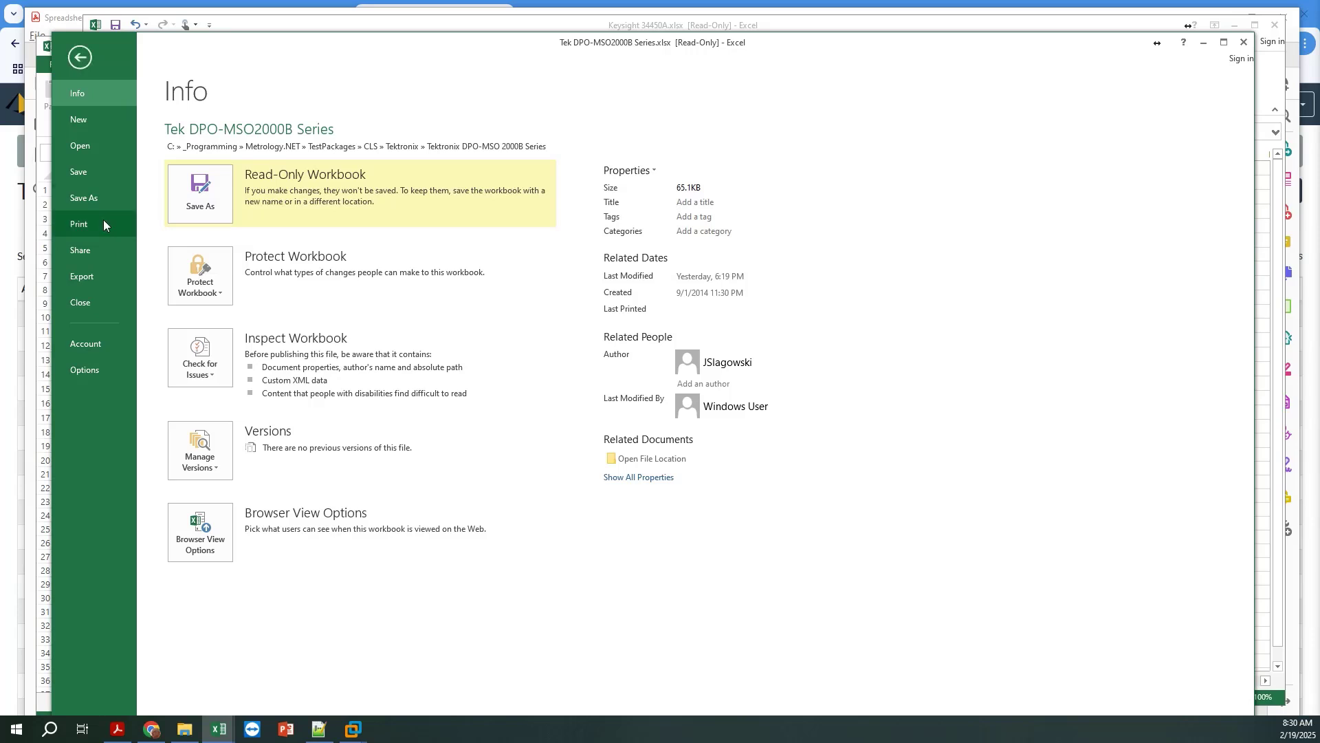
{"action": "left_click", "coordinate": [89, 148]}
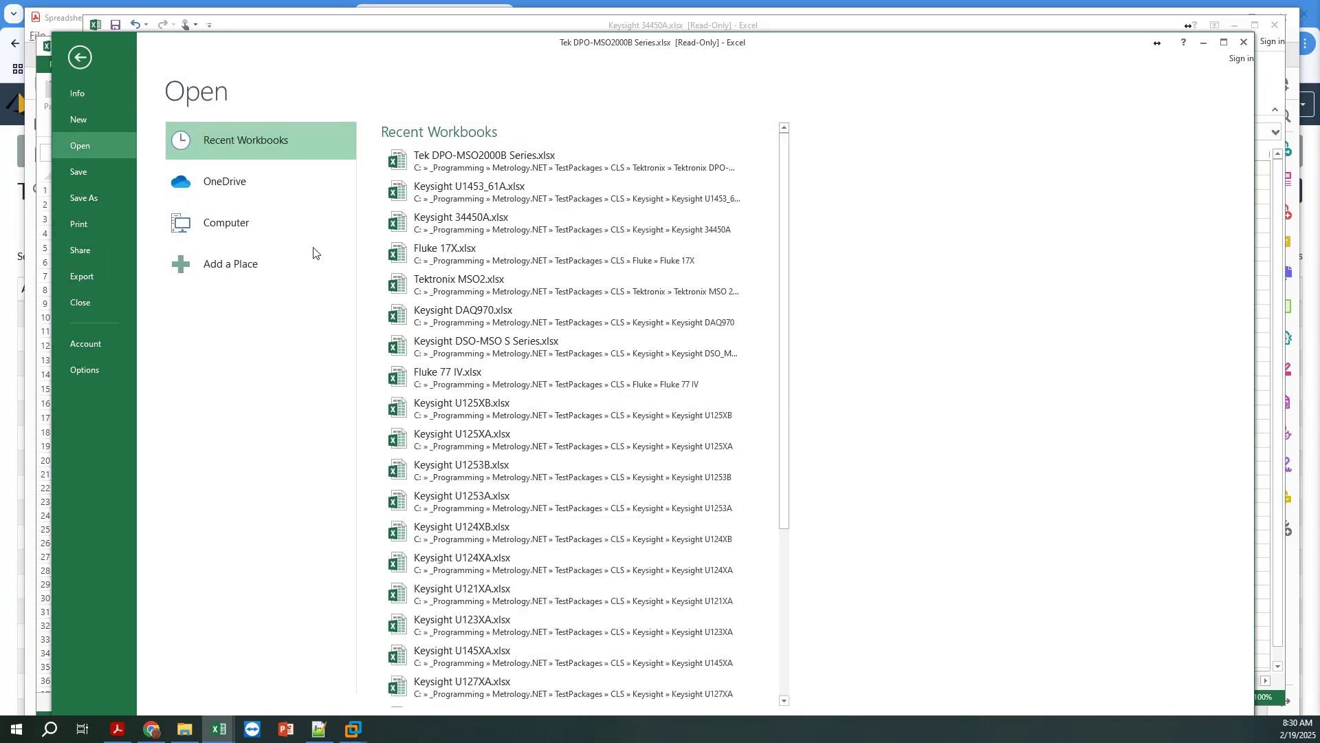
{"action": "scroll", "coordinate": [547, 496], "scroll_direction": "down", "scroll_amount": 2}
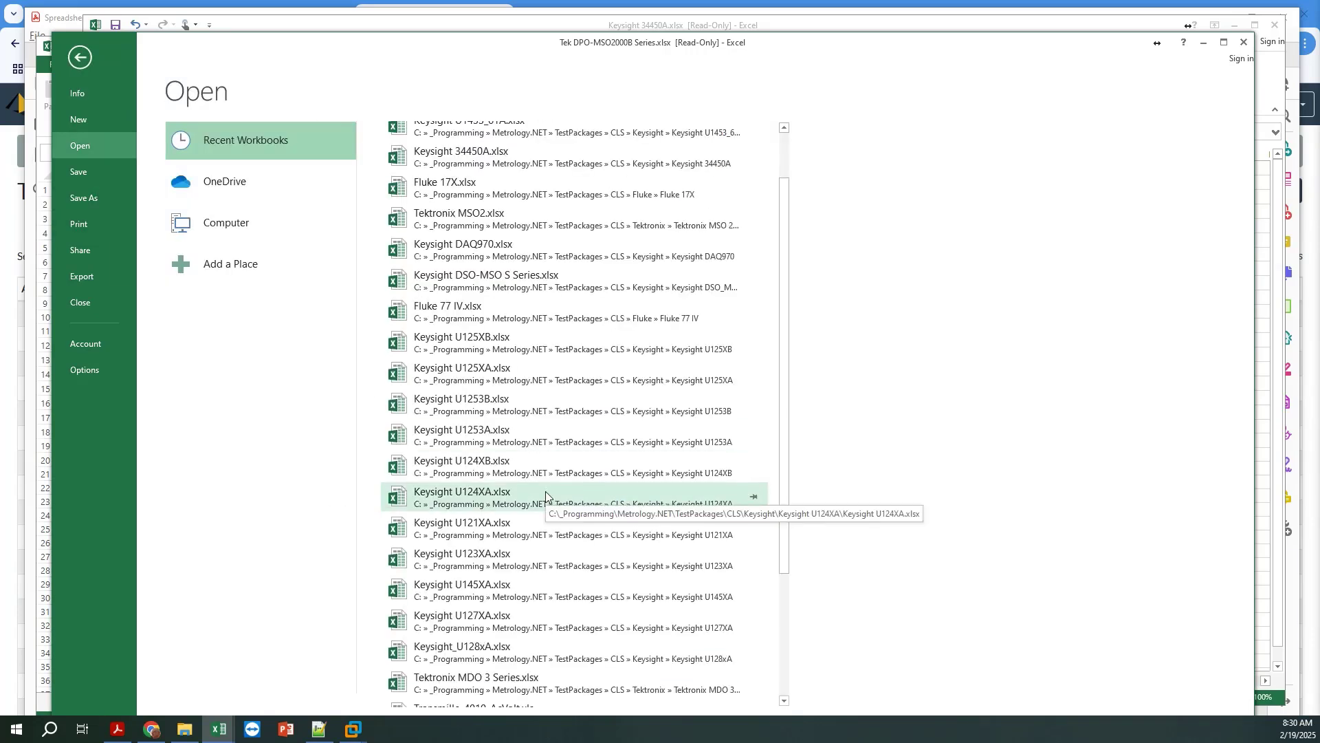
{"action": "scroll", "coordinate": [547, 496], "scroll_direction": "down", "scroll_amount": 1}
{"action": "left_click", "coordinate": [503, 647]}
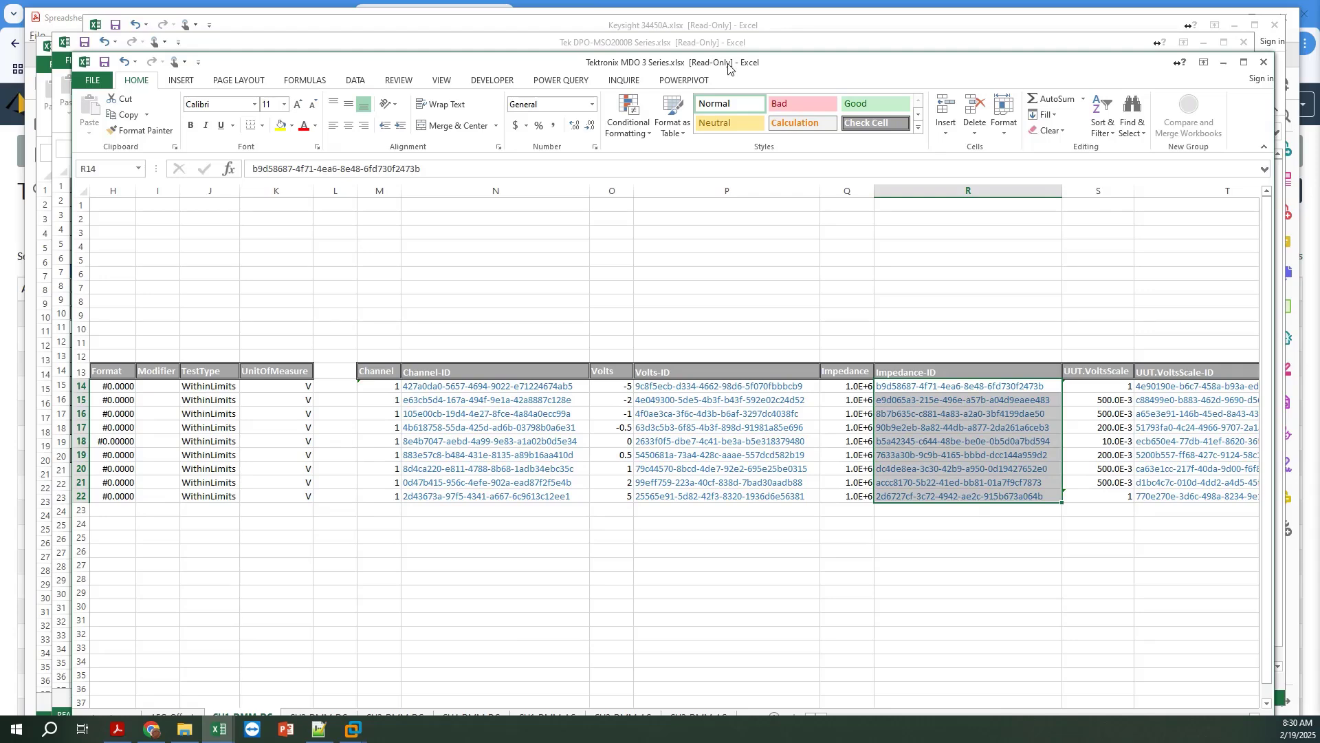
{"action": "left_click_drag", "start_coordinate": [729, 68], "coordinate": [729, 44]}
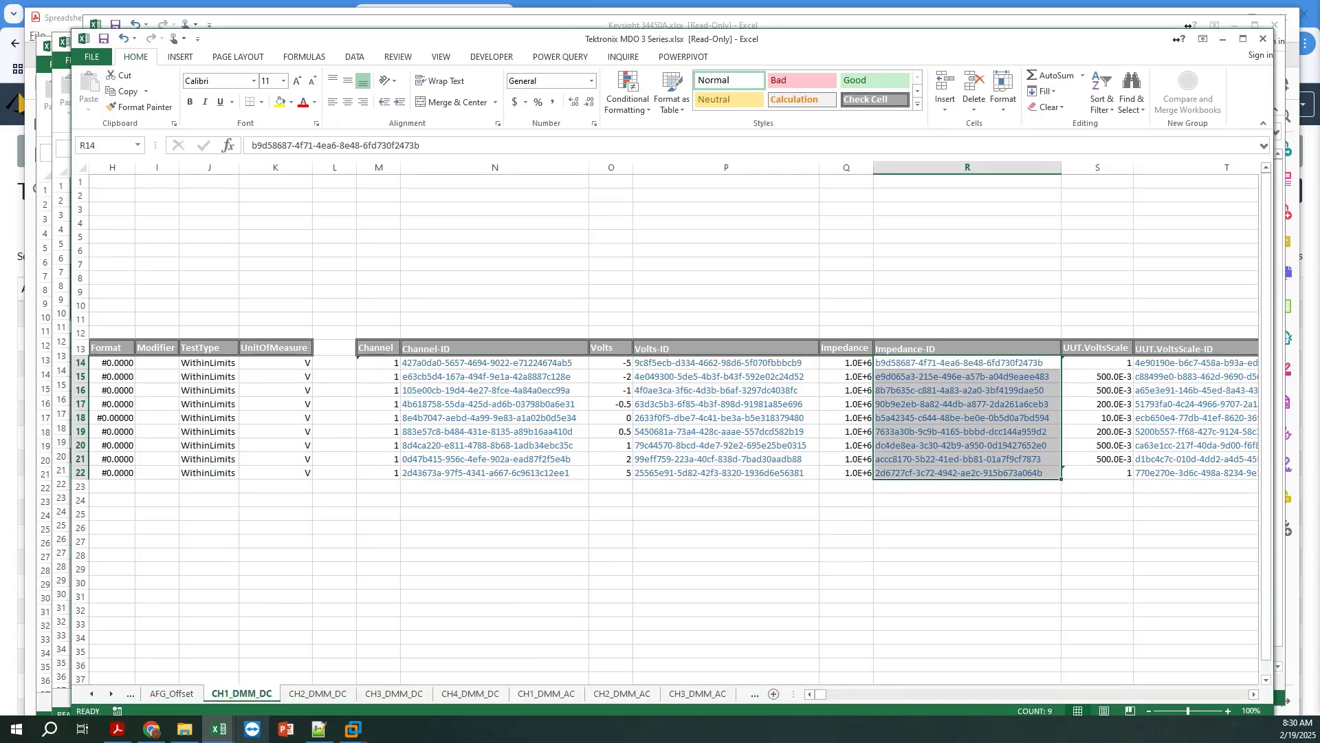
Go to Sheet1 of the MDO 3 Series workbook and examine the Model and ModelDescription entries in columns B and C
{"action": "left_click", "coordinate": [96, 694]}
{"action": "left_click", "coordinate": [96, 695]}
{"action": "left_click", "coordinate": [162, 693]}
{"action": "left_click", "coordinate": [253, 389]}
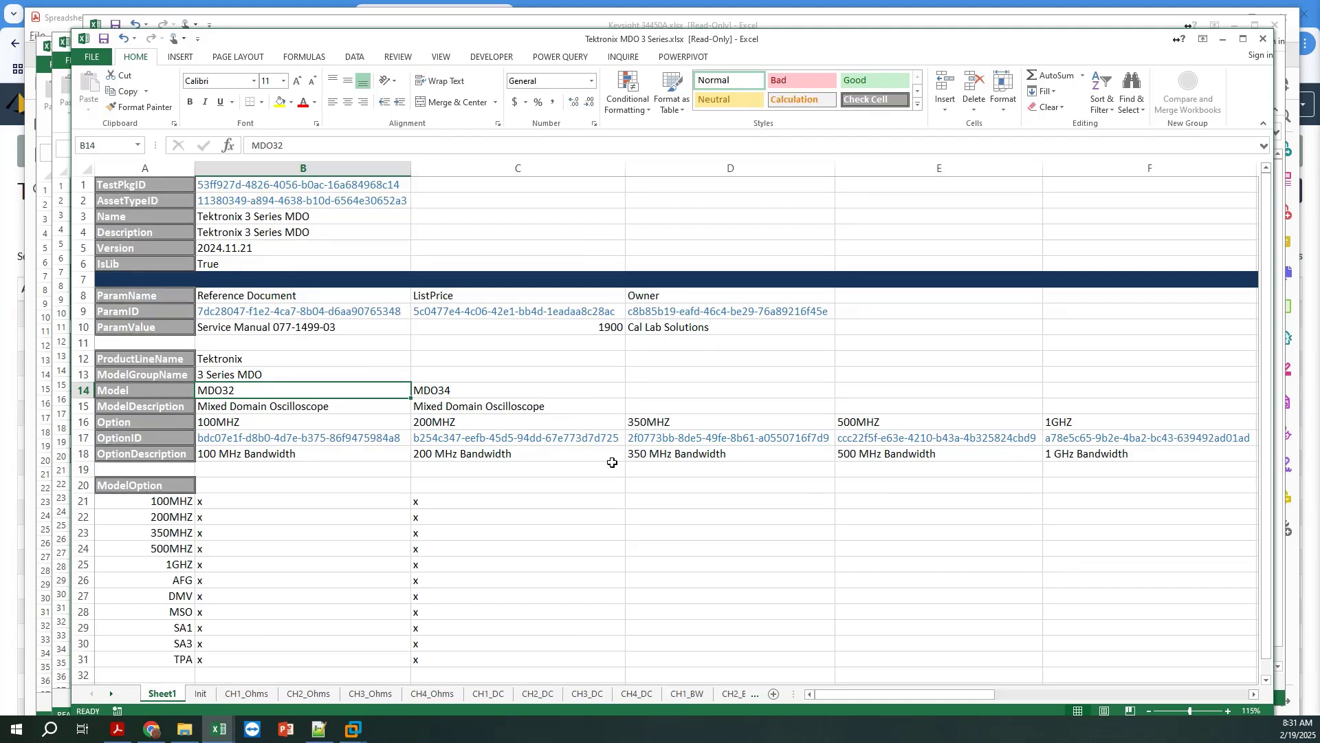
{"action": "key", "text": "Right"}
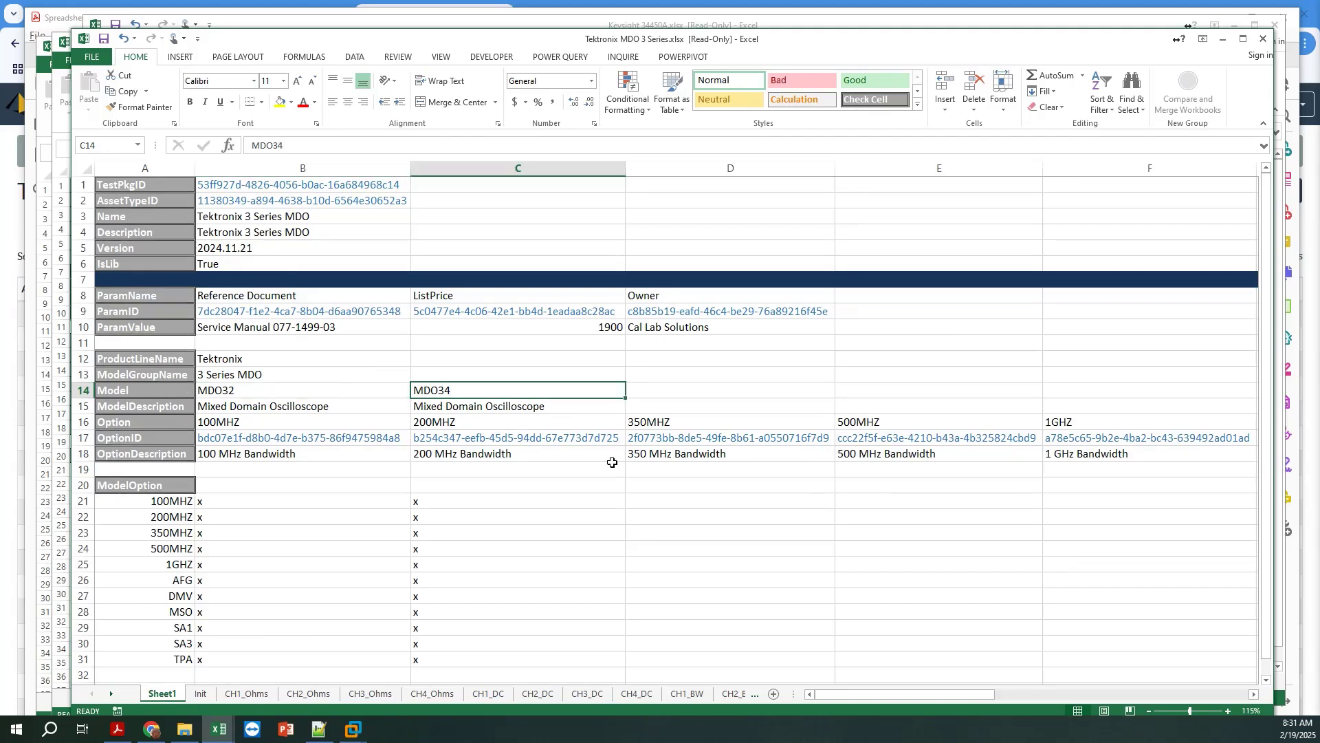
{"action": "key", "text": "Down"}
{"action": "key", "text": "Left"}
Step through the Option entries from B16 to E16 and examine the ModelOption matrix below them
{"action": "key", "text": "Down"}
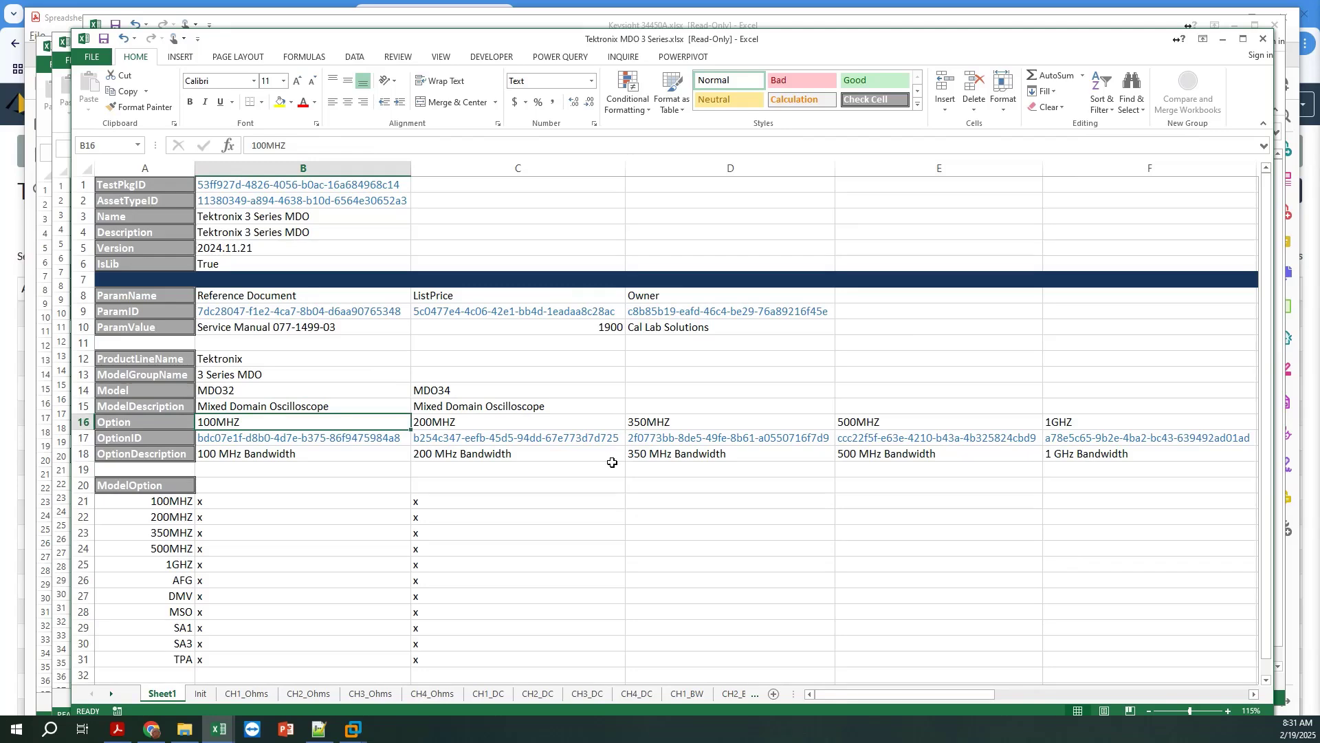
{"action": "key", "text": "Right"}
{"action": "key", "text": "Right"}
{"action": "key", "text": "Right"}
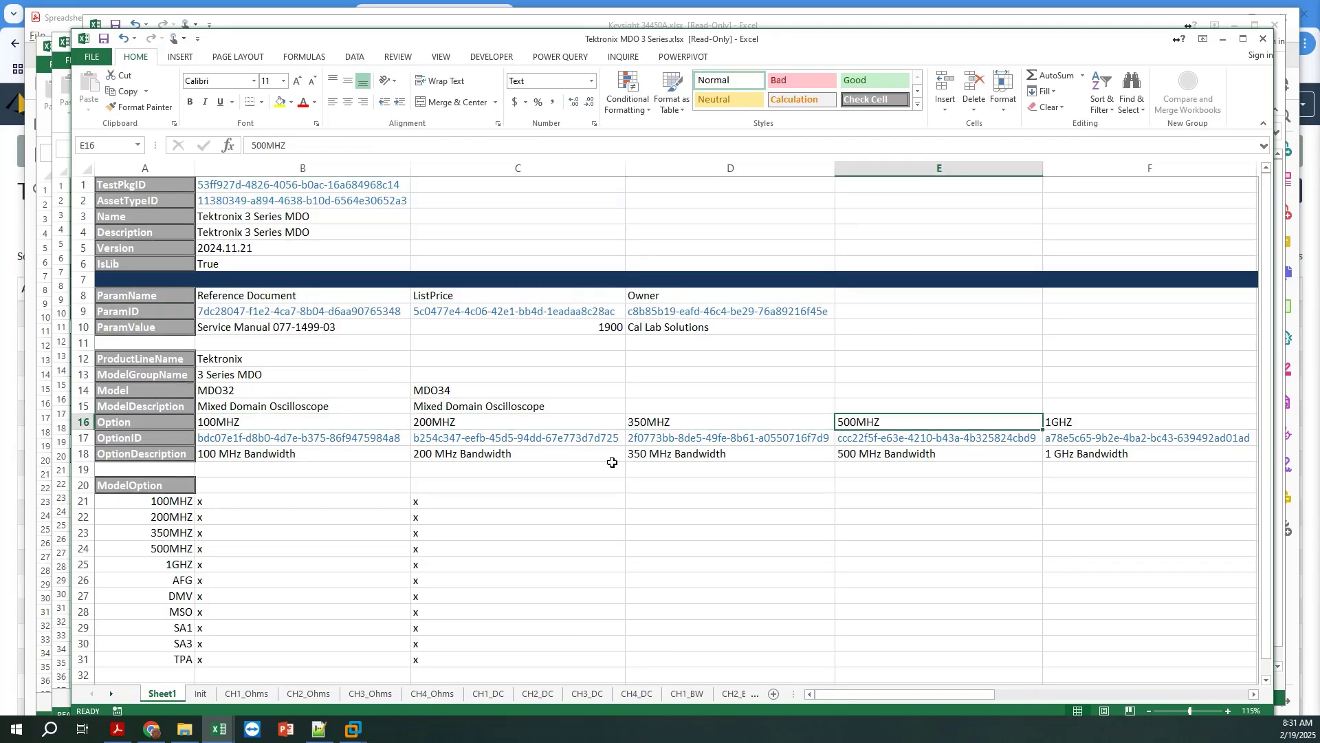
{"action": "scroll", "coordinate": [213, 481], "scroll_direction": "down", "scroll_amount": 2}
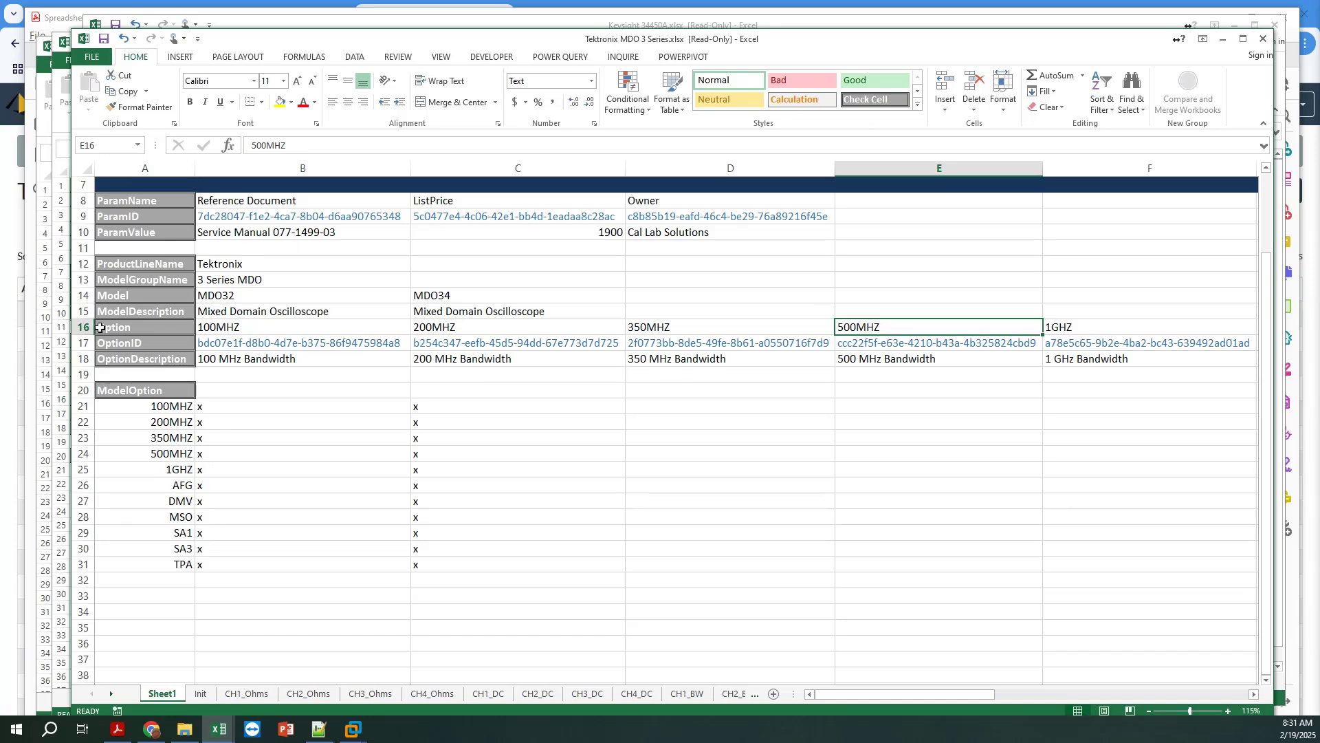
Highlight the OptionID row and compare the 100MHZ option in B16 with its GUID in B17
{"action": "left_click", "coordinate": [86, 343]}
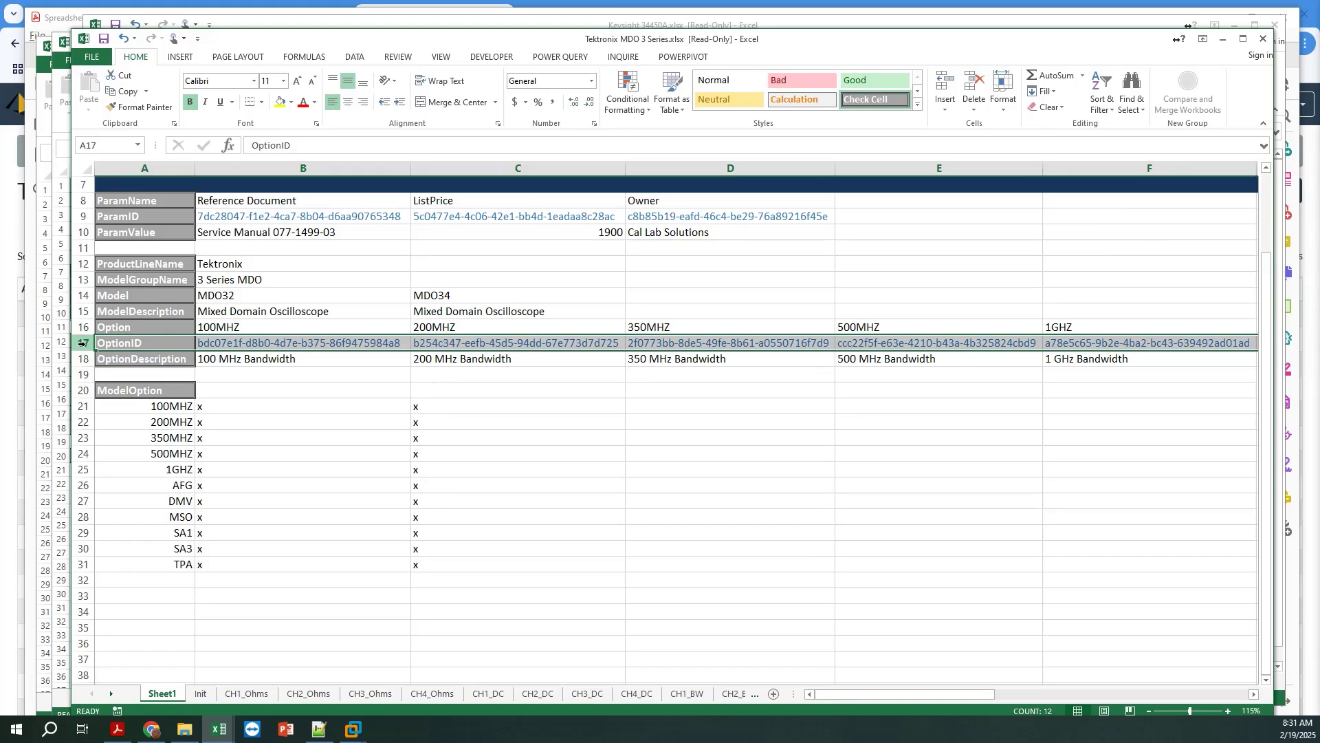
{"action": "left_click", "coordinate": [242, 328]}
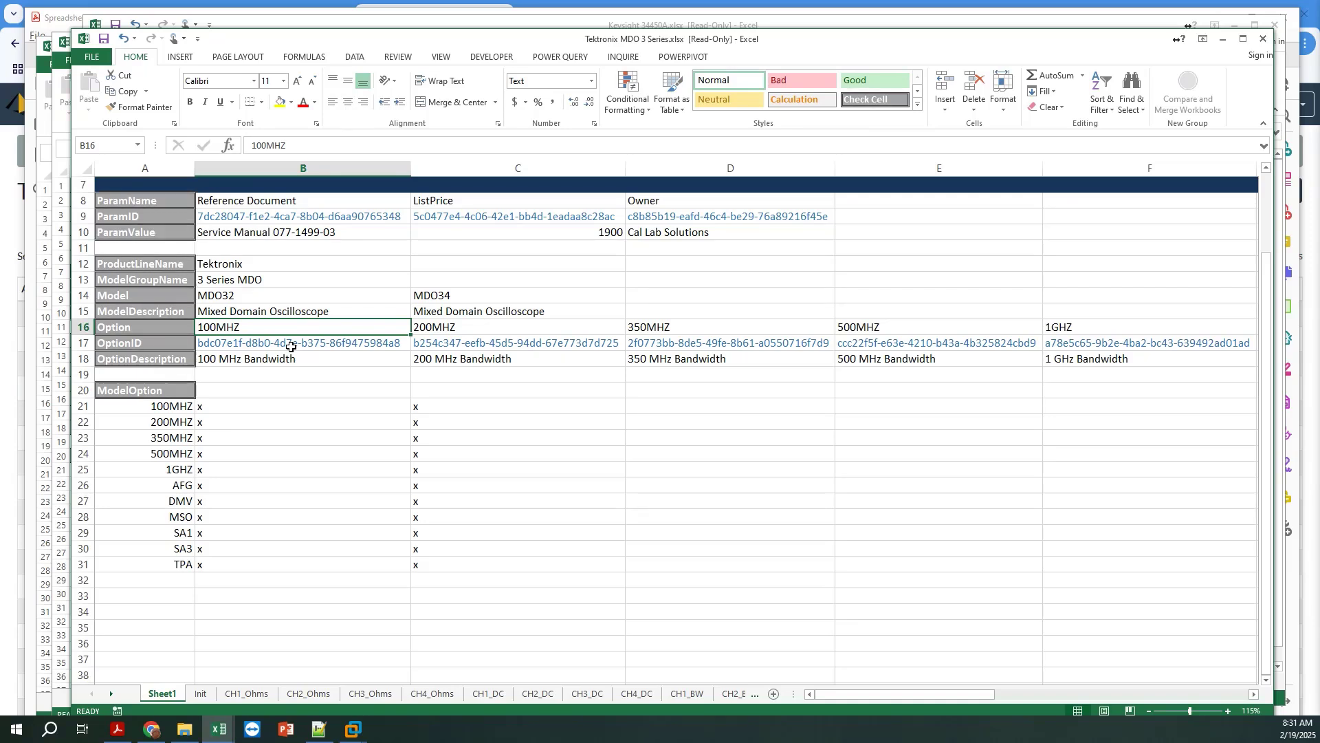
{"action": "left_click", "coordinate": [287, 345]}
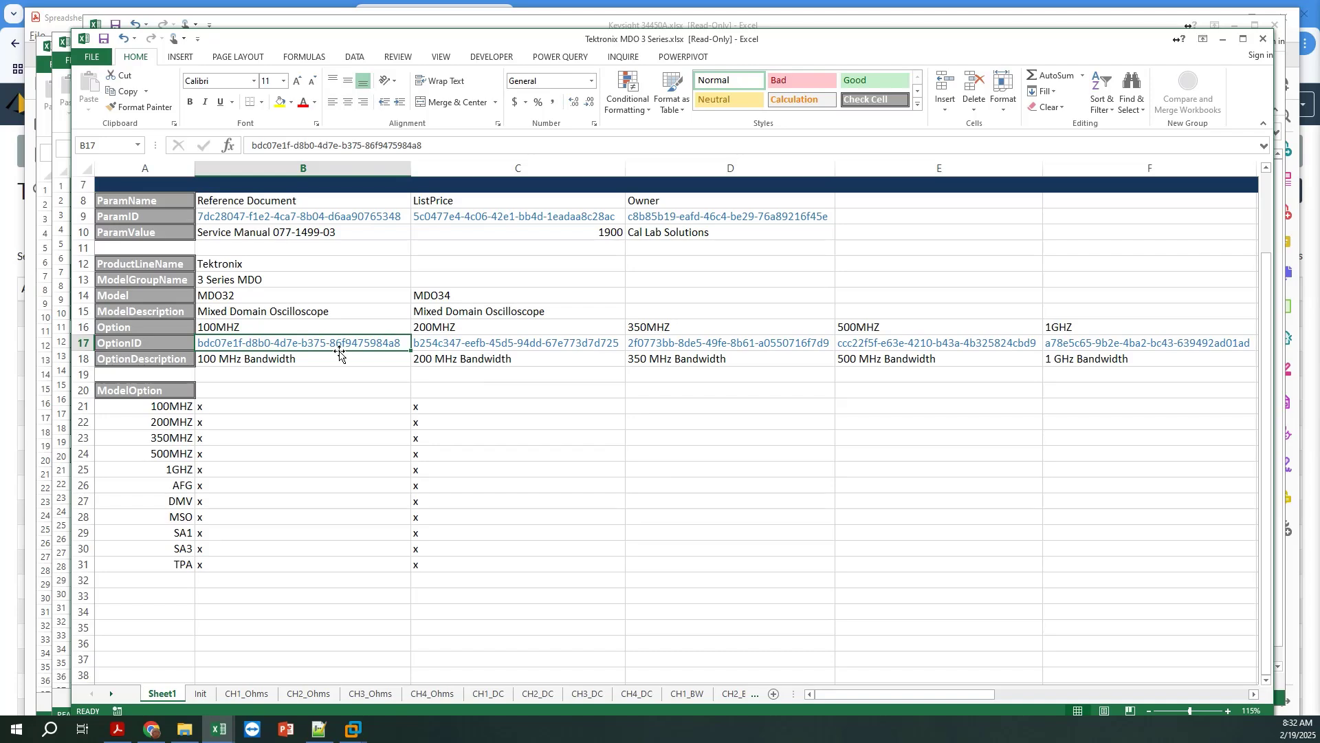
{"action": "scroll", "coordinate": [340, 353], "scroll_direction": "up", "scroll_amount": 1}
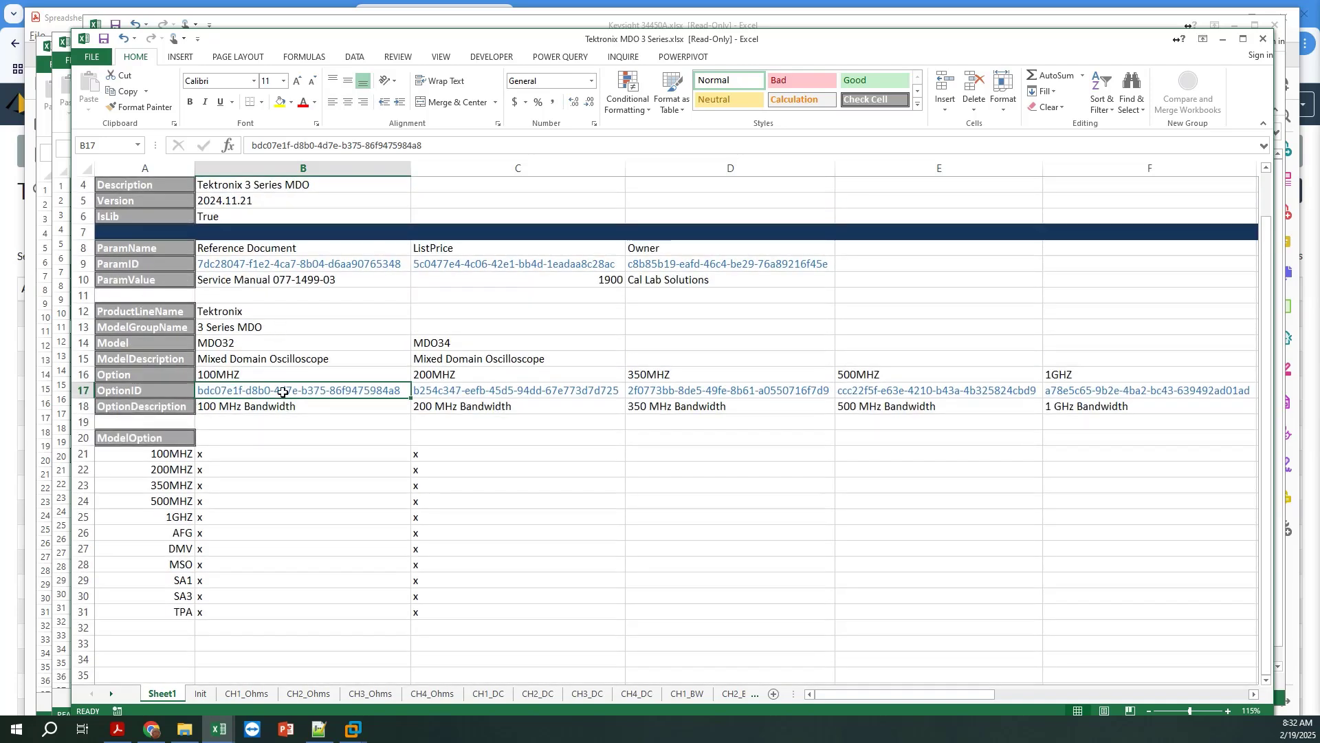
{"action": "left_click", "coordinate": [77, 390]}
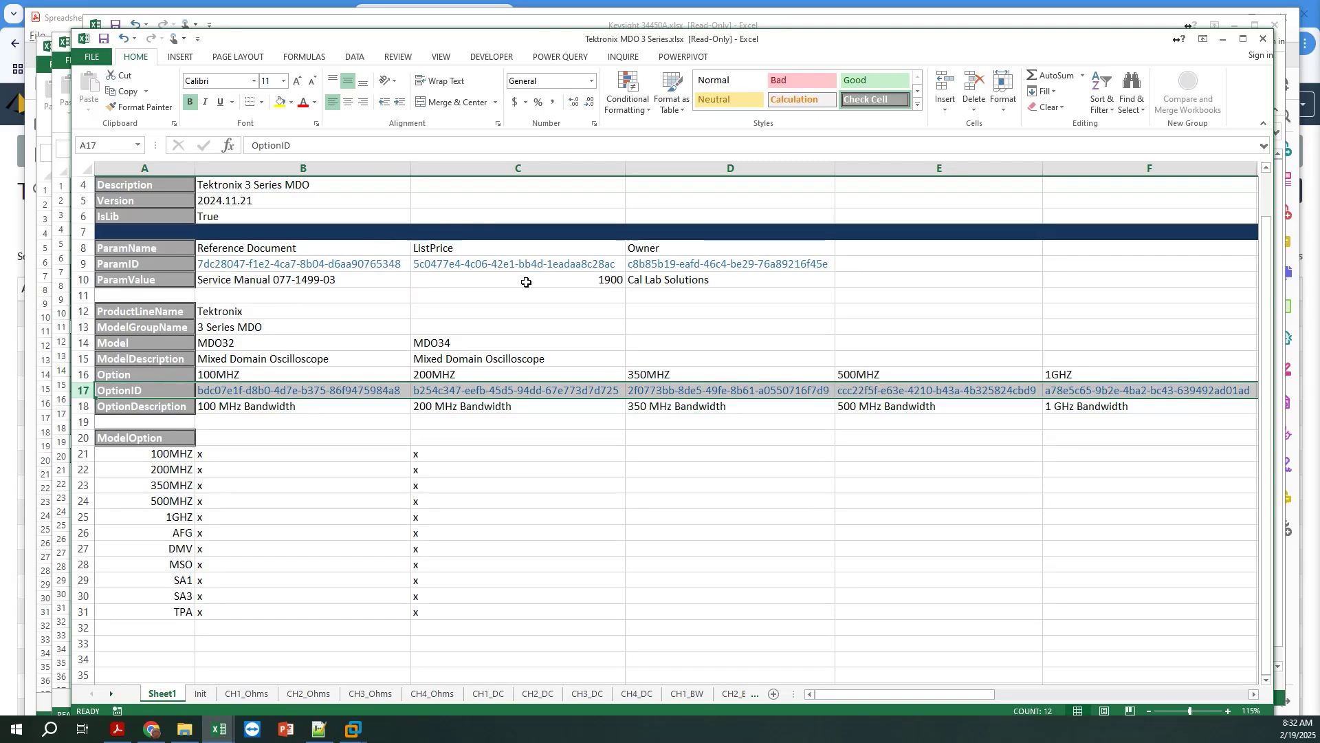
Minimize the Excel workbook to return to the manual in Adobe Acrobat Reader, and read the HP 859X example and the Calibration Options section
{"action": "left_click", "coordinate": [1223, 39]}
{"action": "scroll", "coordinate": [781, 298], "scroll_direction": "down", "scroll_amount": 3}
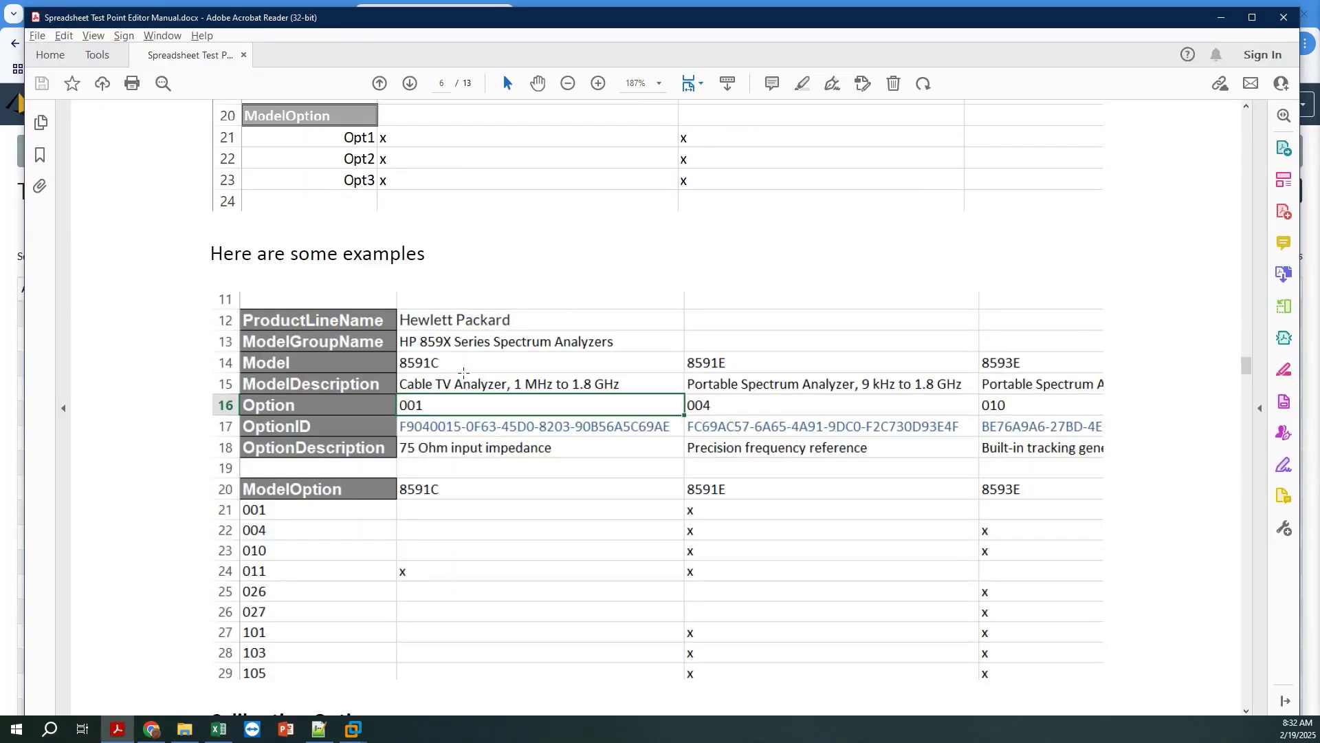
{"action": "scroll", "coordinate": [464, 372], "scroll_direction": "down", "scroll_amount": 1}
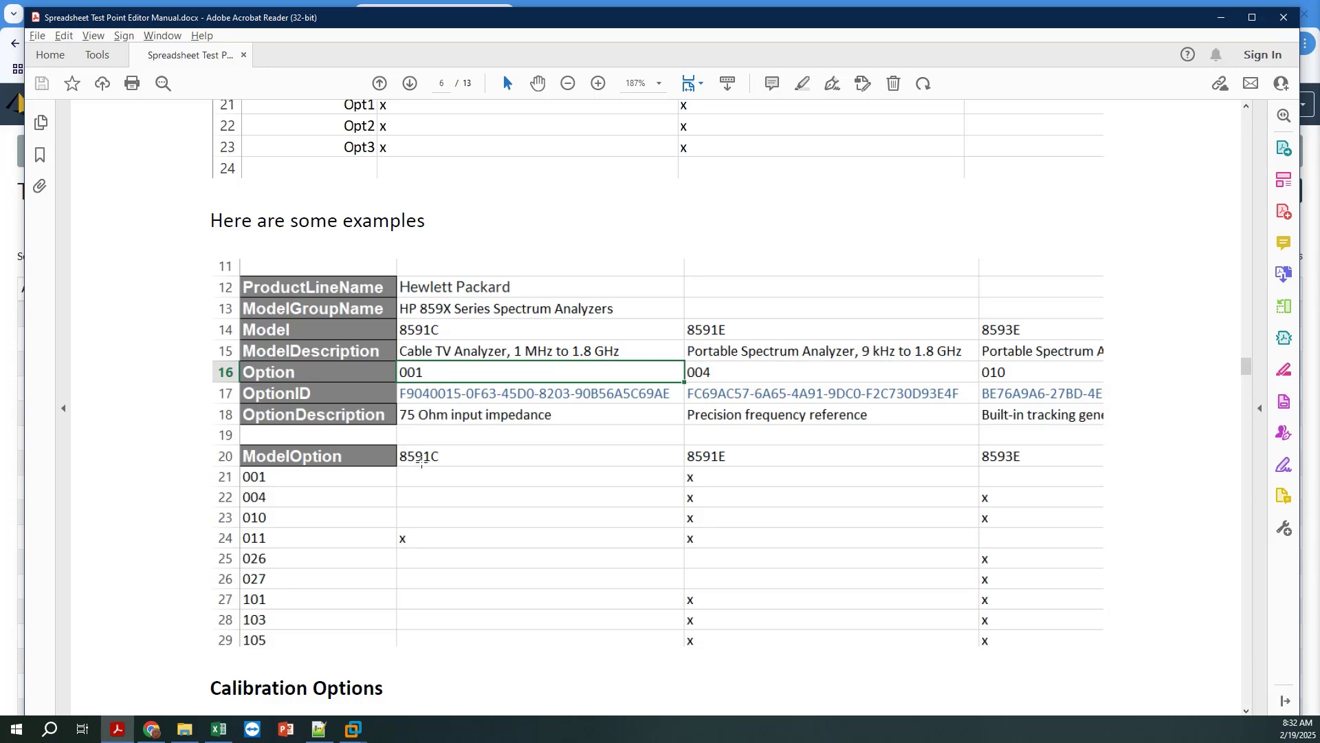
{"action": "scroll", "coordinate": [472, 527], "scroll_direction": "down", "scroll_amount": 1}
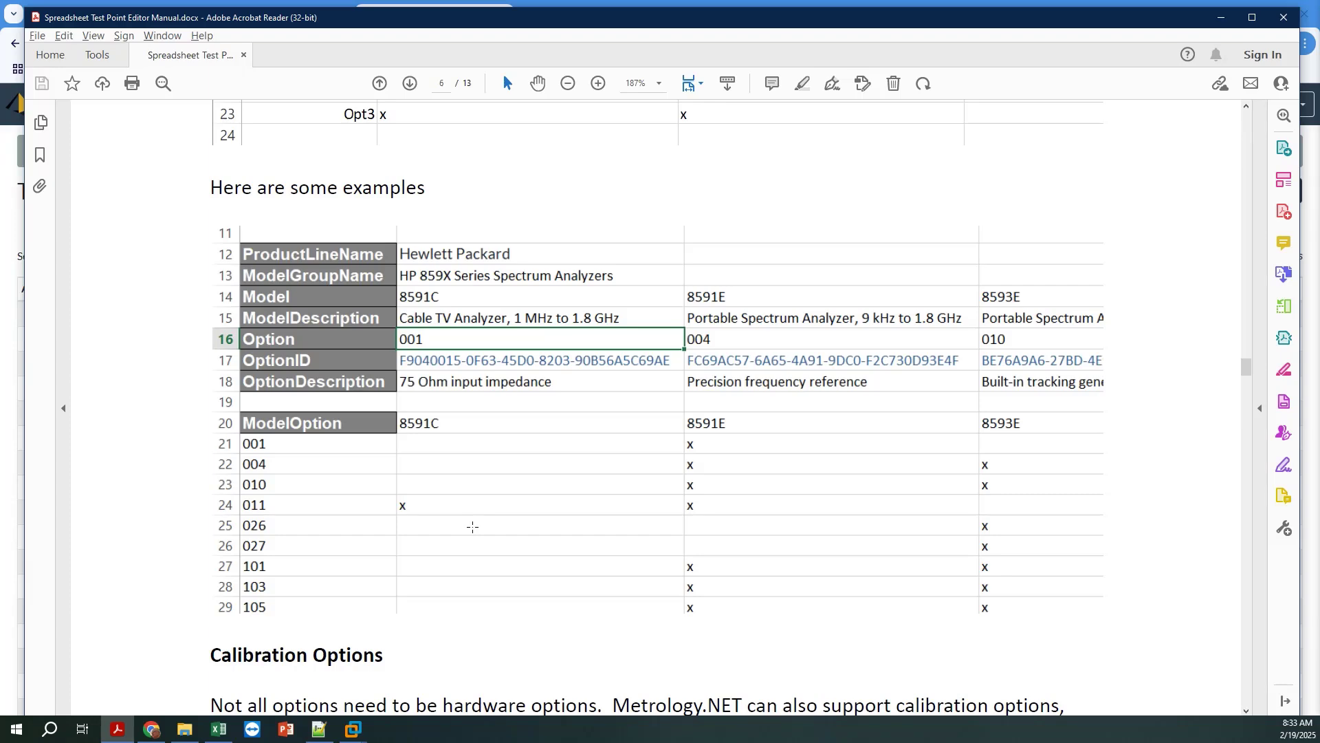
{"action": "scroll", "coordinate": [454, 546], "scroll_direction": "down", "scroll_amount": 10}
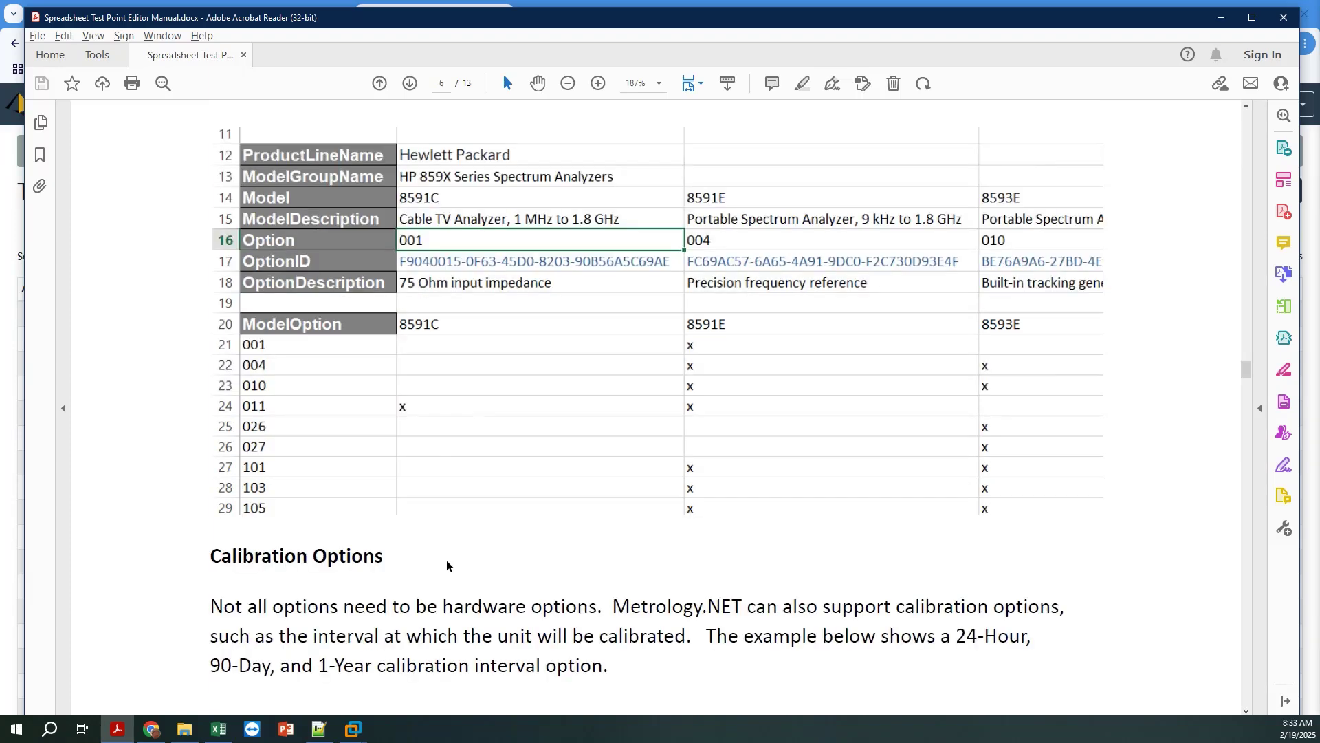
{"action": "scroll", "coordinate": [450, 549], "scroll_direction": "down", "scroll_amount": 5}
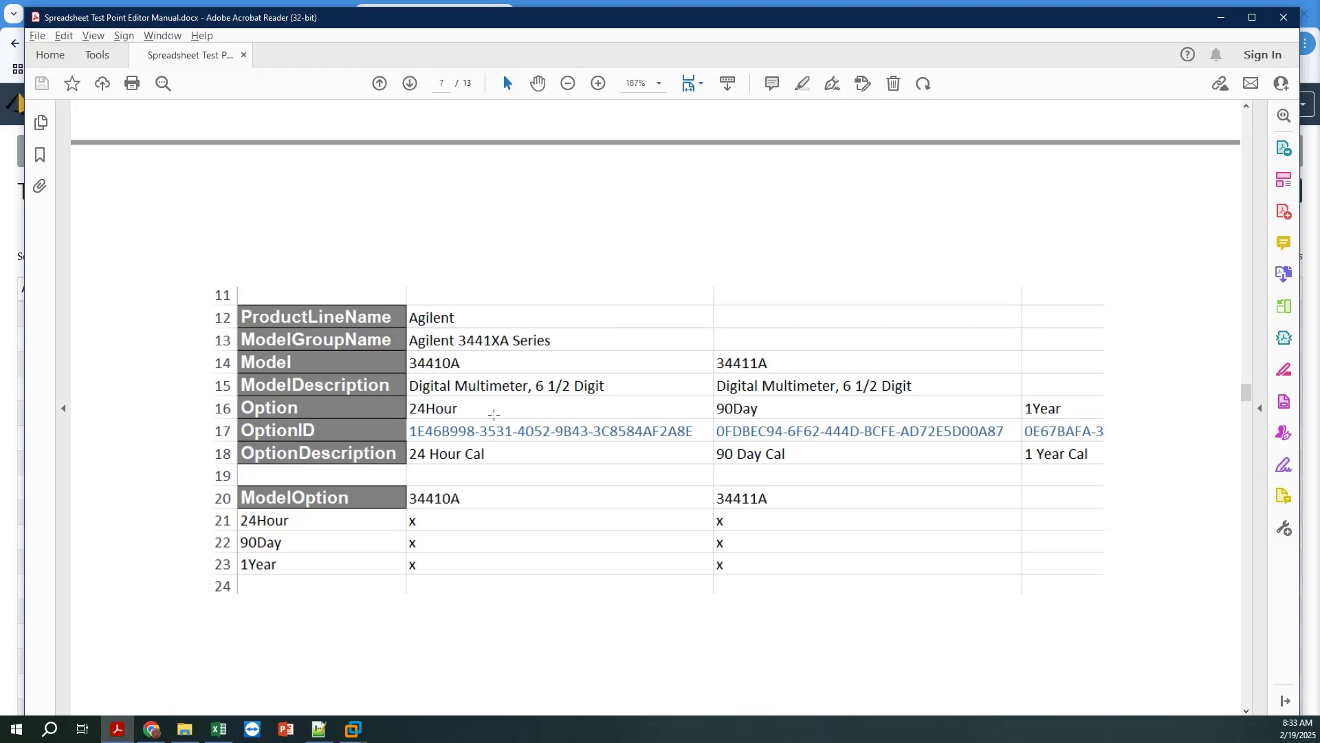
Read the manual's Test Group section on page 8, including the sheet naming guidance and the Header Section table
{"action": "scroll", "coordinate": [480, 501], "scroll_direction": "down", "scroll_amount": 4}
{"action": "scroll", "coordinate": [481, 507], "scroll_direction": "down", "scroll_amount": 10}
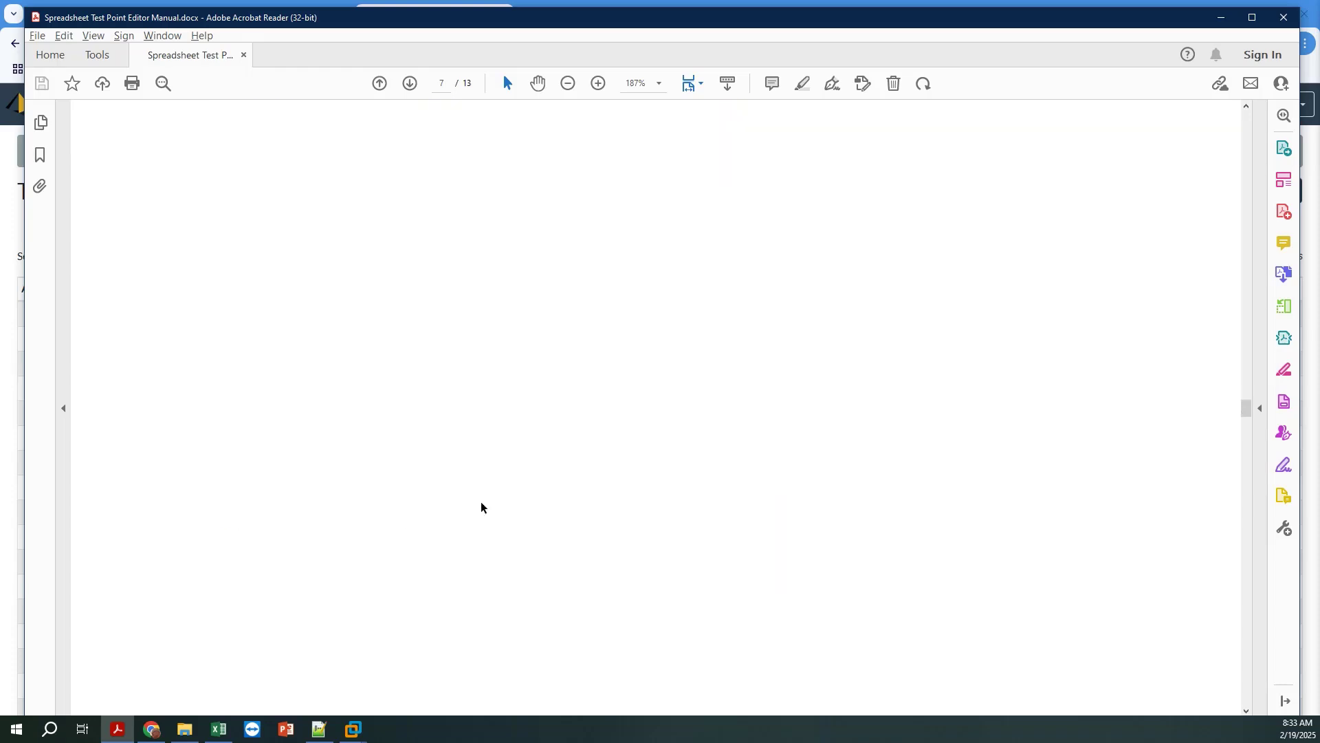
{"action": "scroll", "coordinate": [484, 506], "scroll_direction": "down", "scroll_amount": 6}
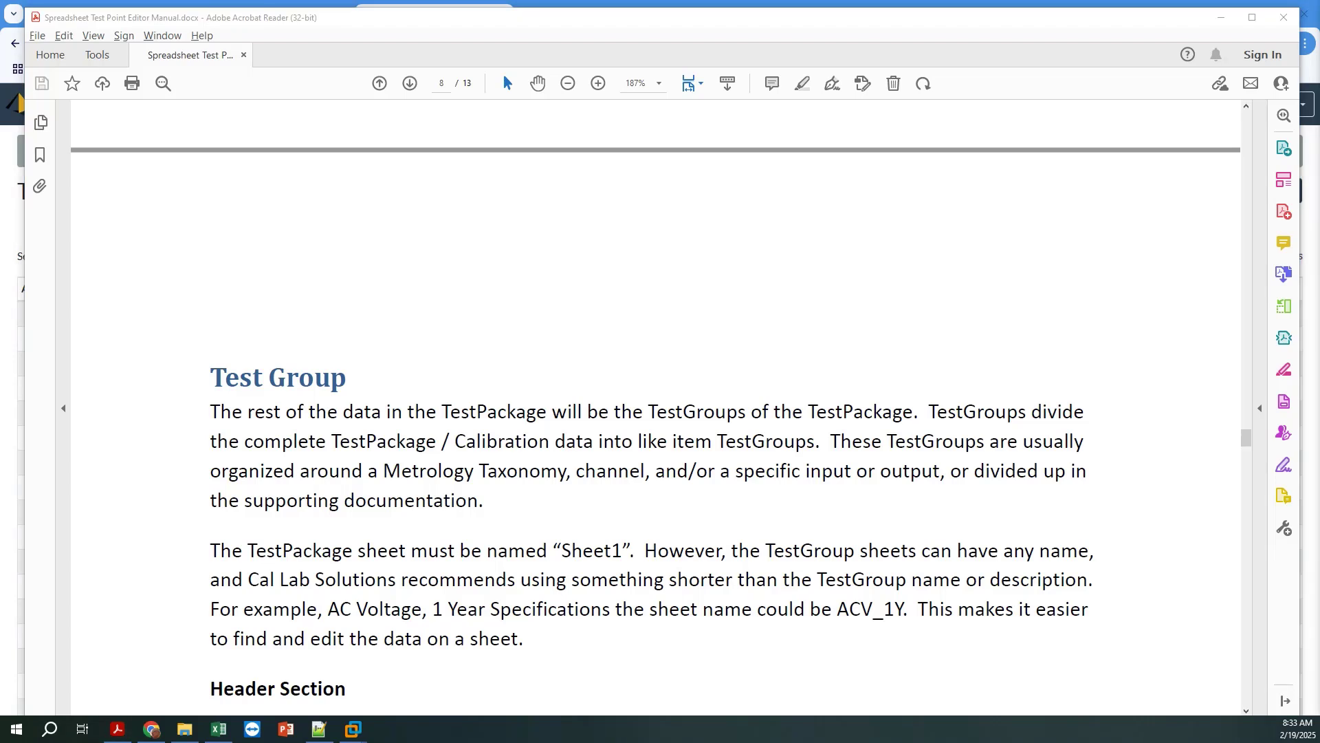
{"action": "scroll", "coordinate": [344, 234], "scroll_direction": "down", "scroll_amount": 1}
{"action": "scroll", "coordinate": [374, 253], "scroll_direction": "down", "scroll_amount": 1}
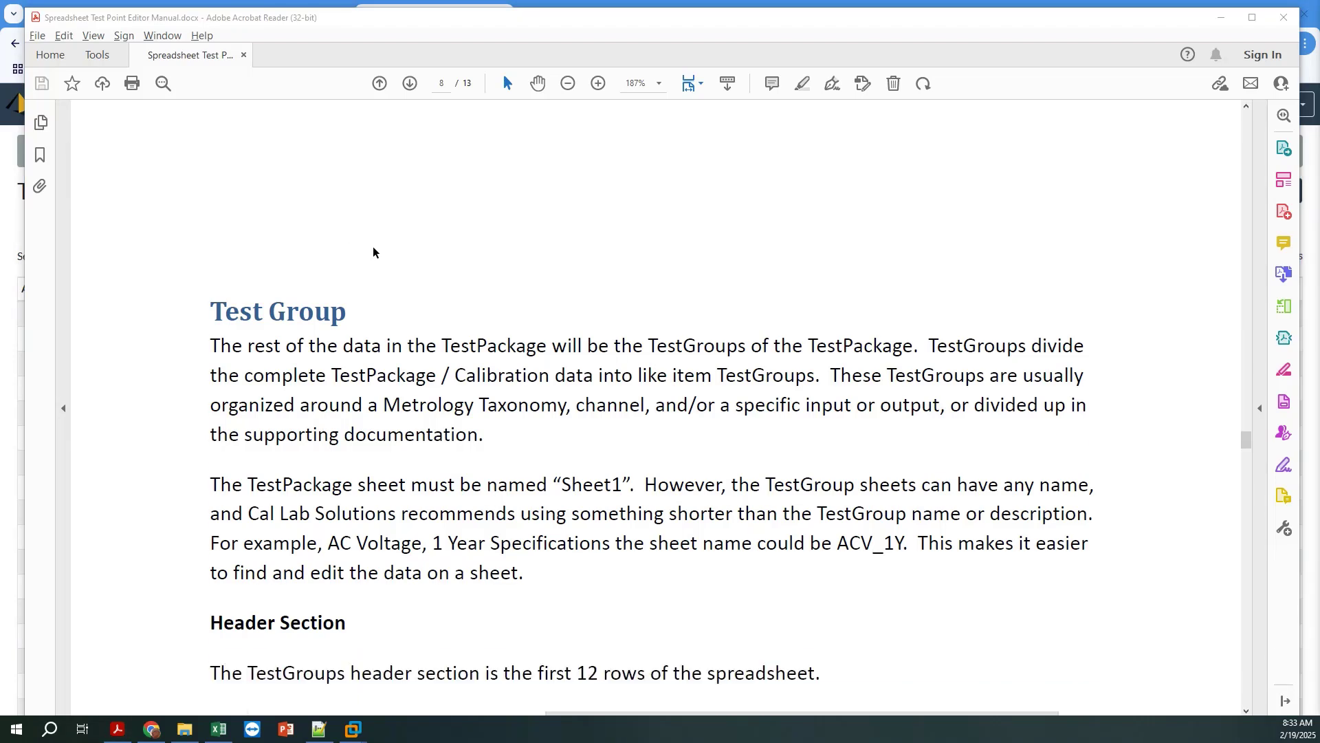
{"action": "scroll", "coordinate": [411, 309], "scroll_direction": "down", "scroll_amount": 1}
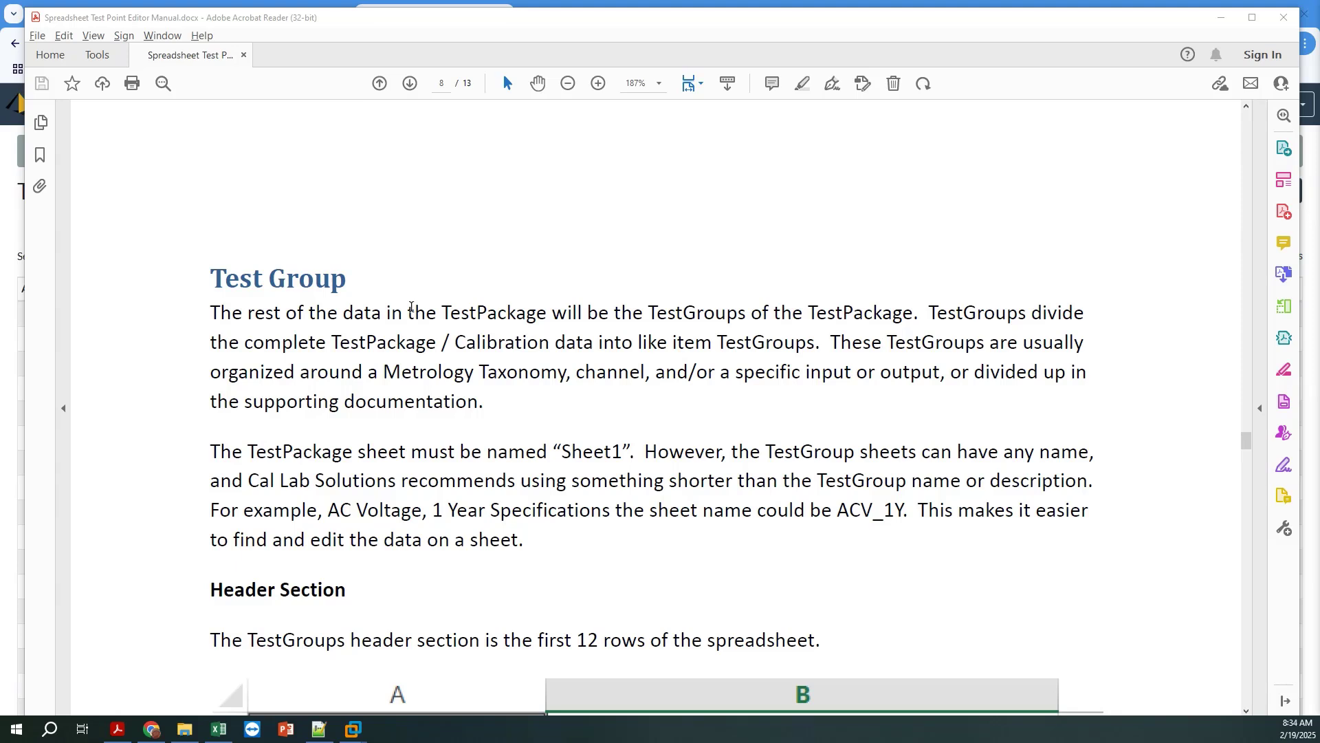
{"action": "scroll", "coordinate": [546, 262], "scroll_direction": "down", "scroll_amount": 4}
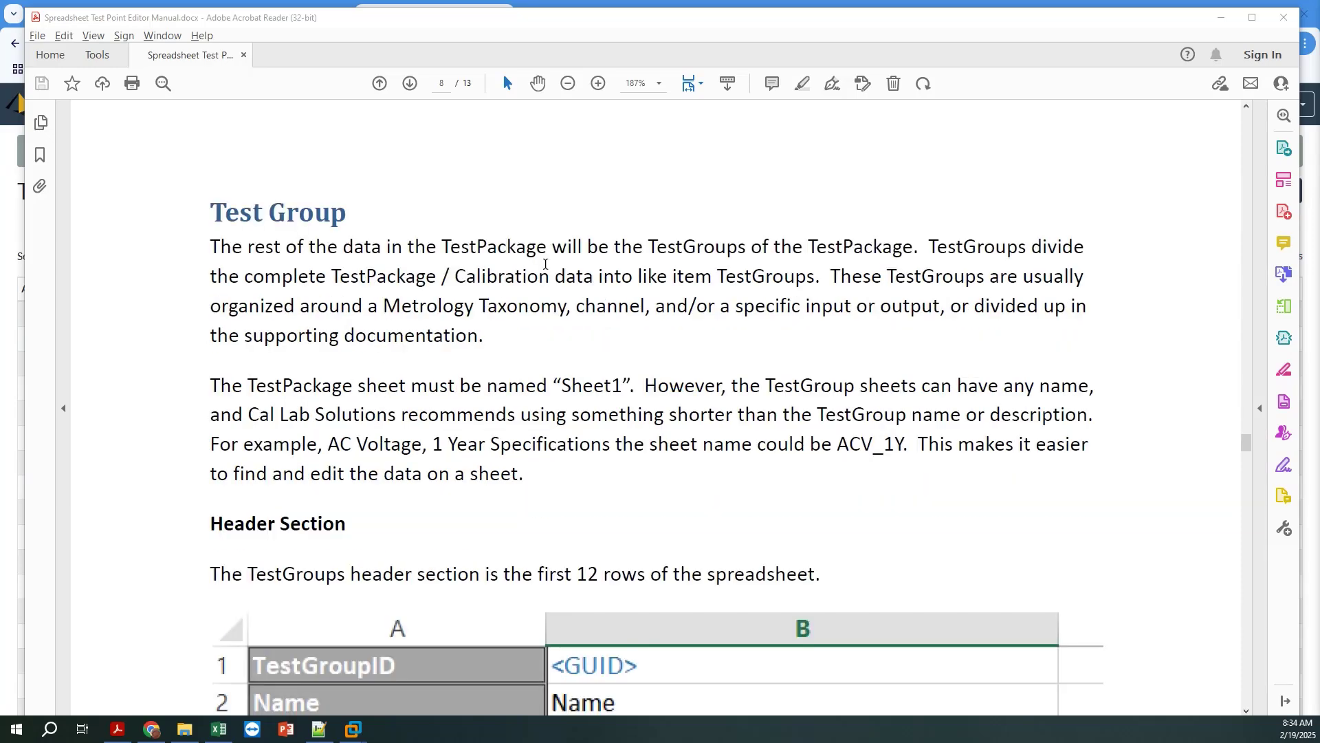
{"action": "scroll", "coordinate": [546, 264], "scroll_direction": "down", "scroll_amount": 4}
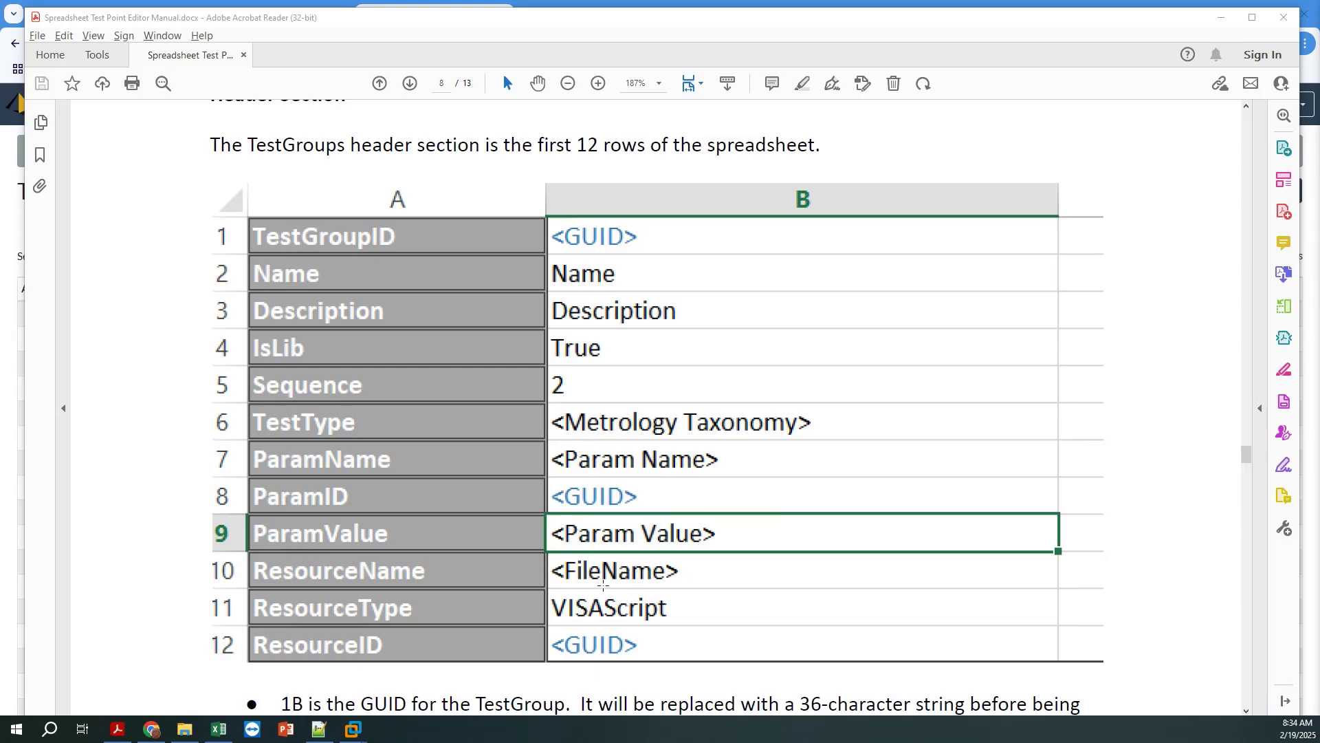
Read the manual's explanations of the TestGroup header rows, from the GUID in 1B to the resource rows 10-12
{"action": "scroll", "coordinate": [603, 585], "scroll_direction": "down", "scroll_amount": 6}
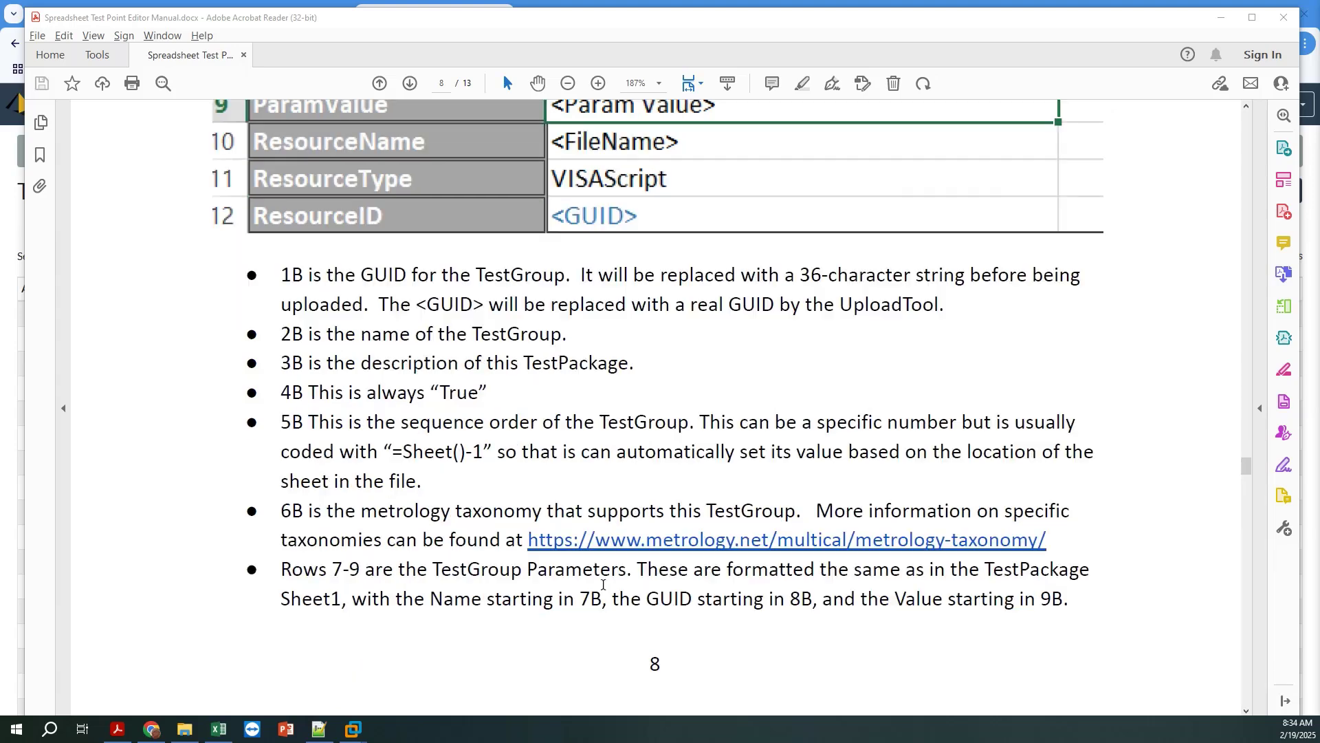
{"action": "scroll", "coordinate": [603, 585], "scroll_direction": "down", "scroll_amount": 3}
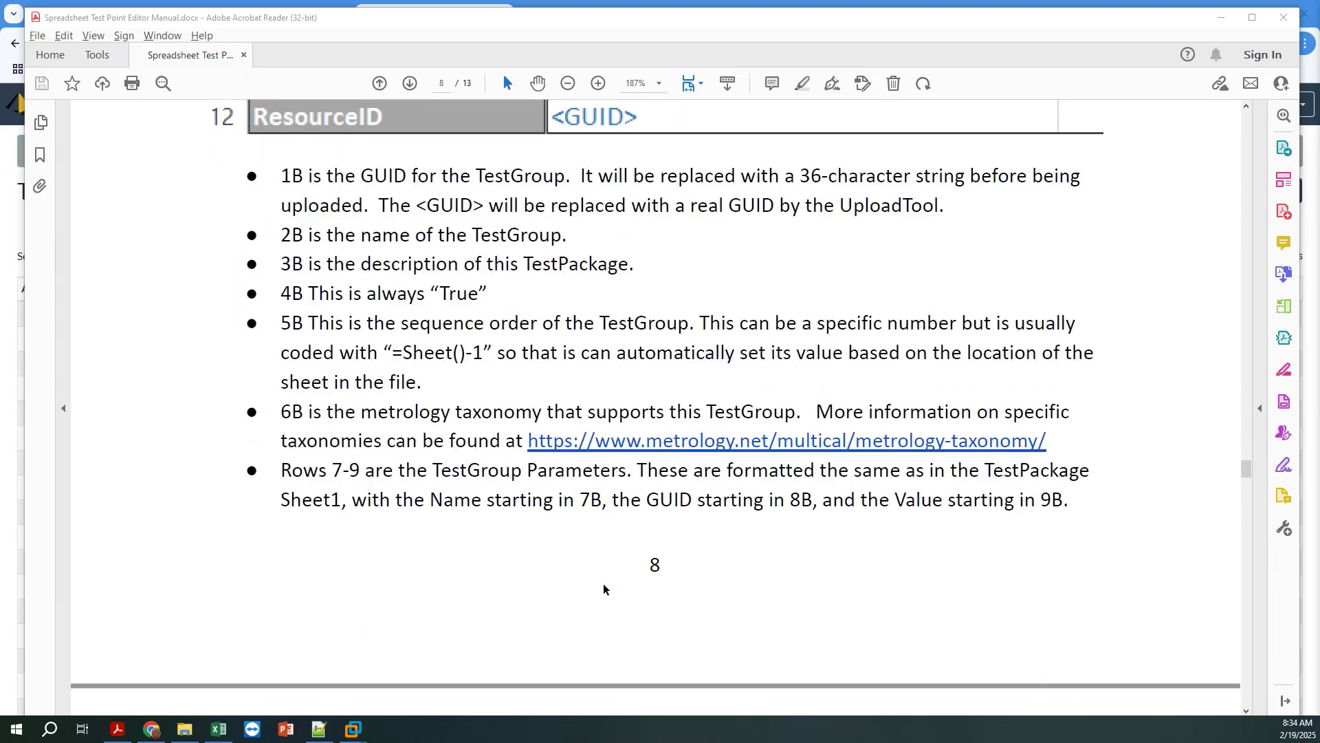
{"action": "scroll", "coordinate": [604, 588], "scroll_direction": "down", "scroll_amount": 1}
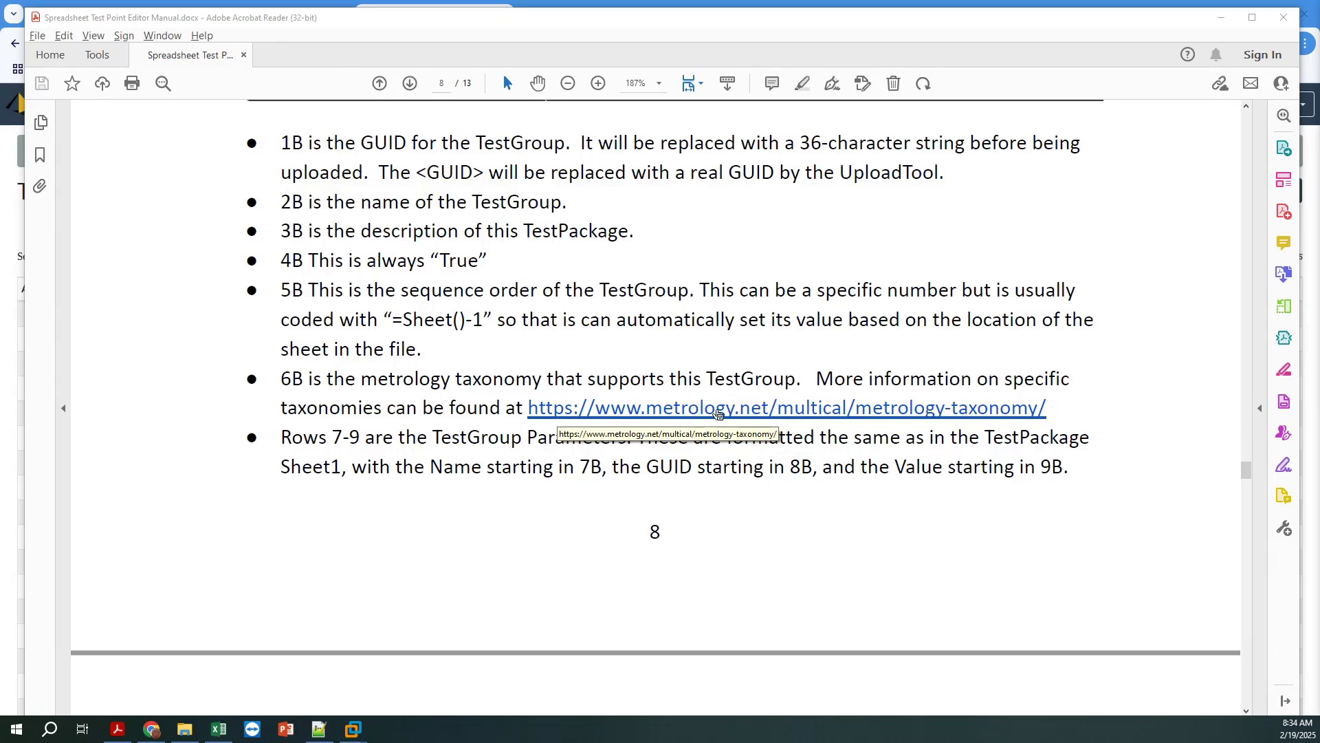
{"action": "scroll", "coordinate": [718, 413], "scroll_direction": "down", "scroll_amount": 12}
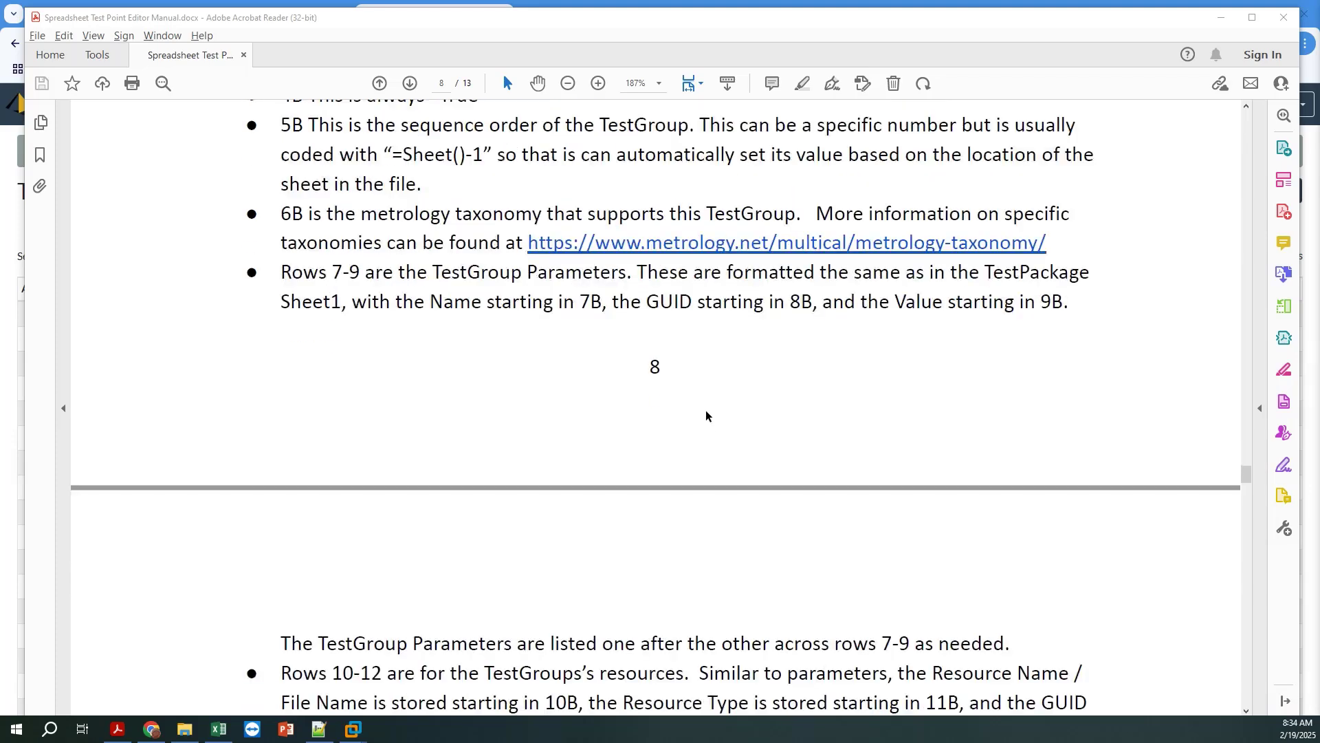
{"action": "scroll", "coordinate": [706, 410], "scroll_direction": "down", "scroll_amount": 8}
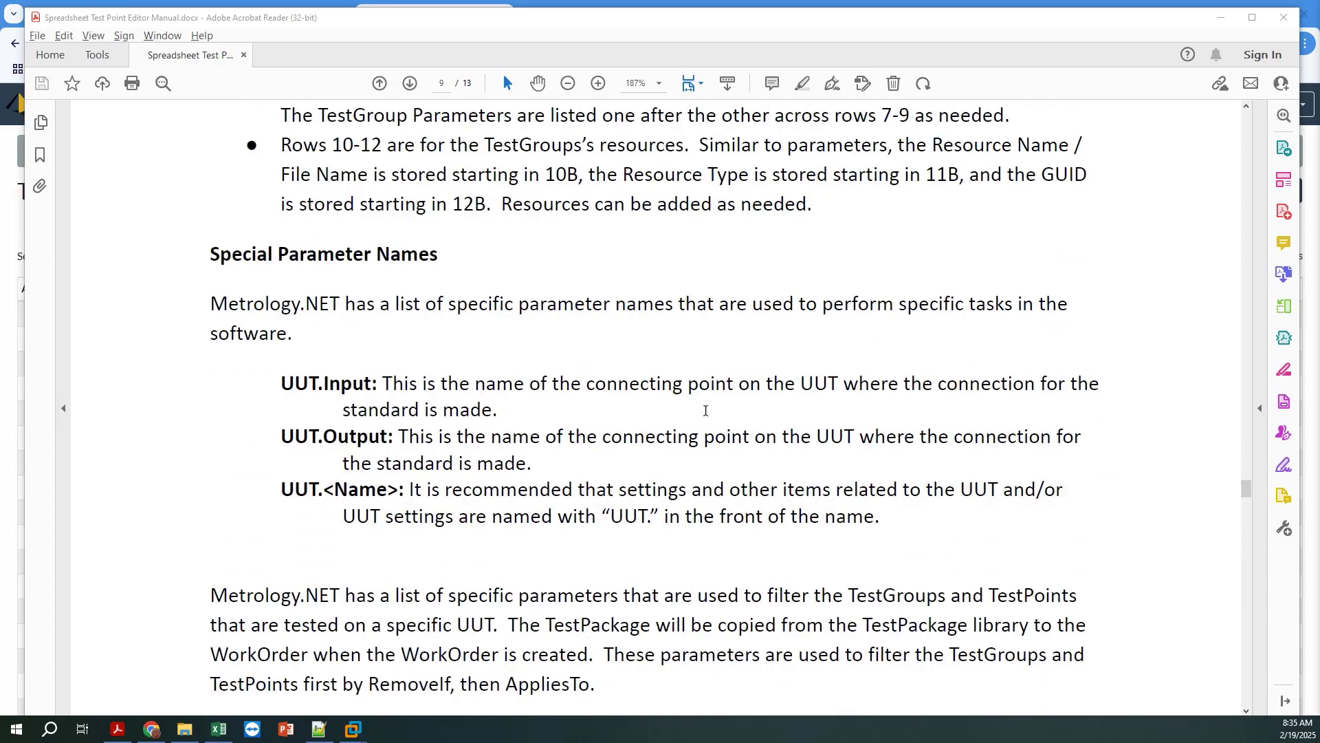
Read the manual's Special Parameter Names section, covering the UUT names and the AppliesTo and RemoveIf filter parameters
{"action": "scroll", "coordinate": [688, 413], "scroll_direction": "down", "scroll_amount": 1}
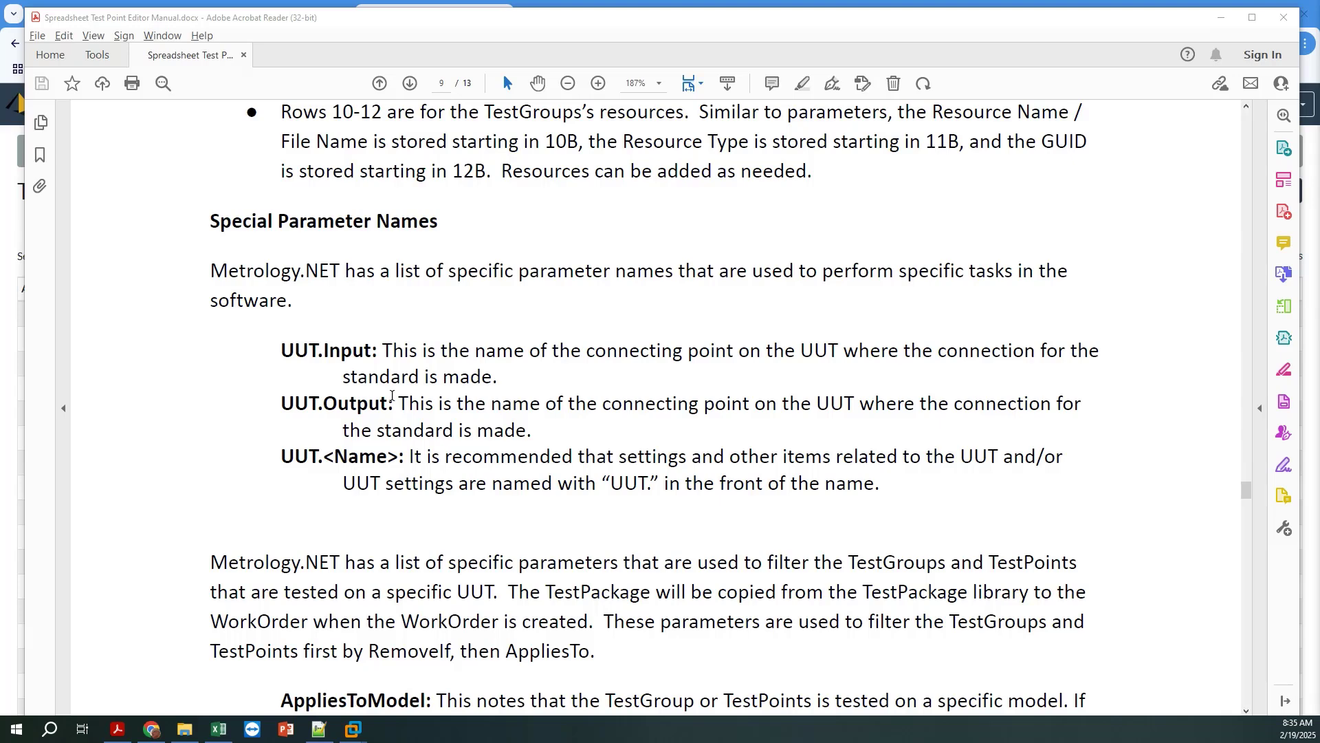
{"action": "scroll", "coordinate": [605, 543], "scroll_direction": "down", "scroll_amount": 5}
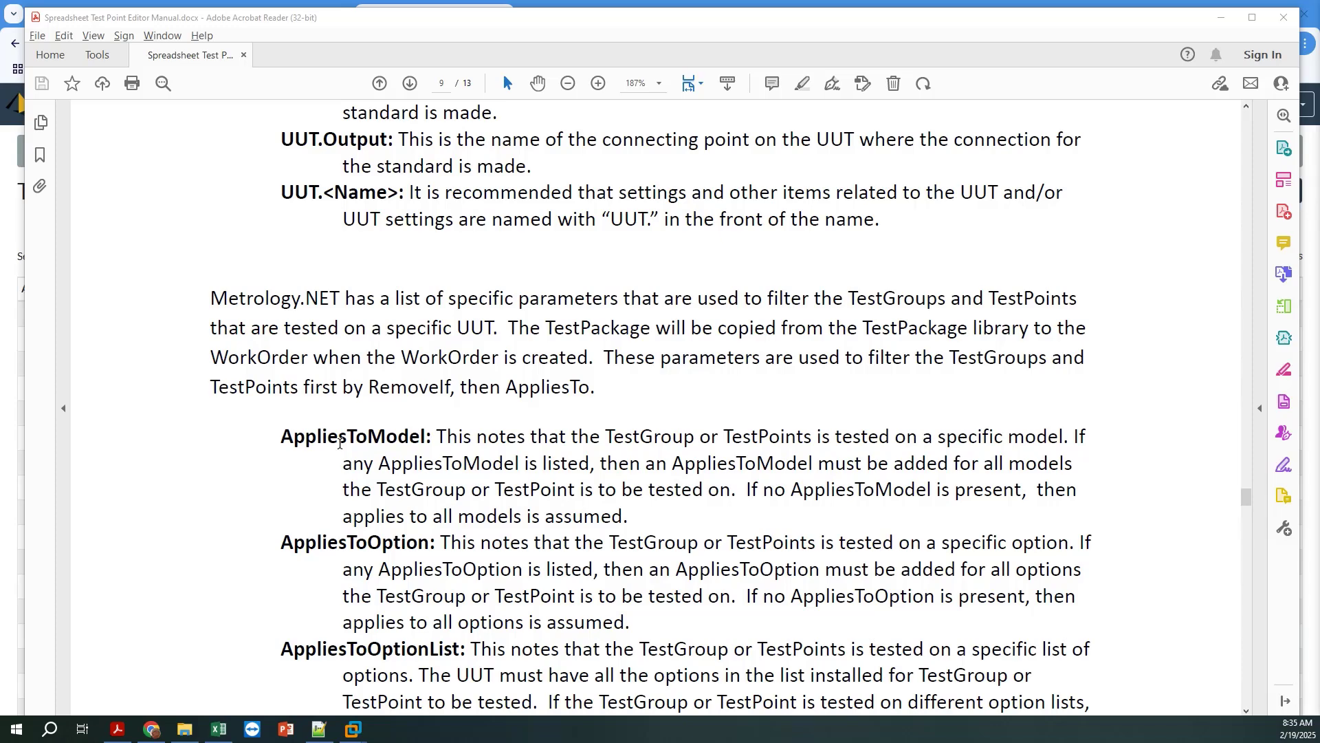
{"action": "left_click", "coordinate": [368, 436]}
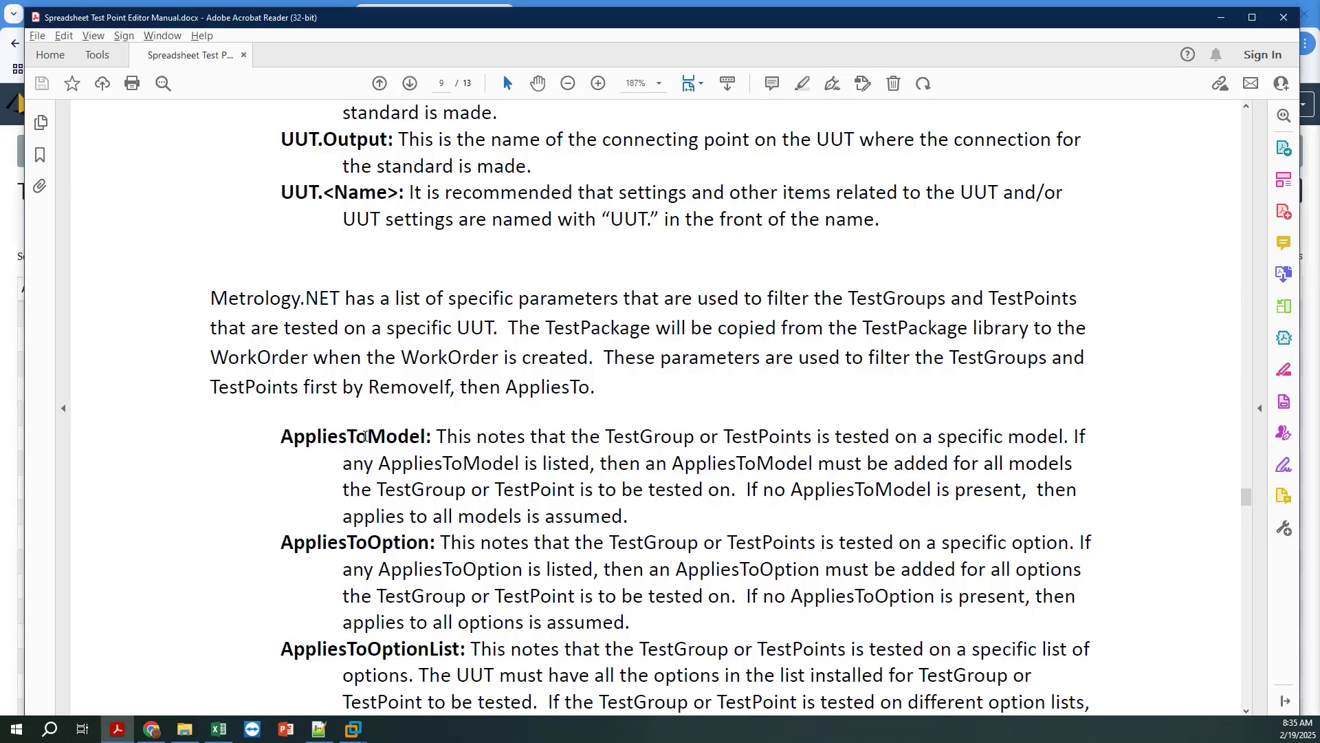
{"action": "scroll", "coordinate": [306, 509], "scroll_direction": "down", "scroll_amount": 2}
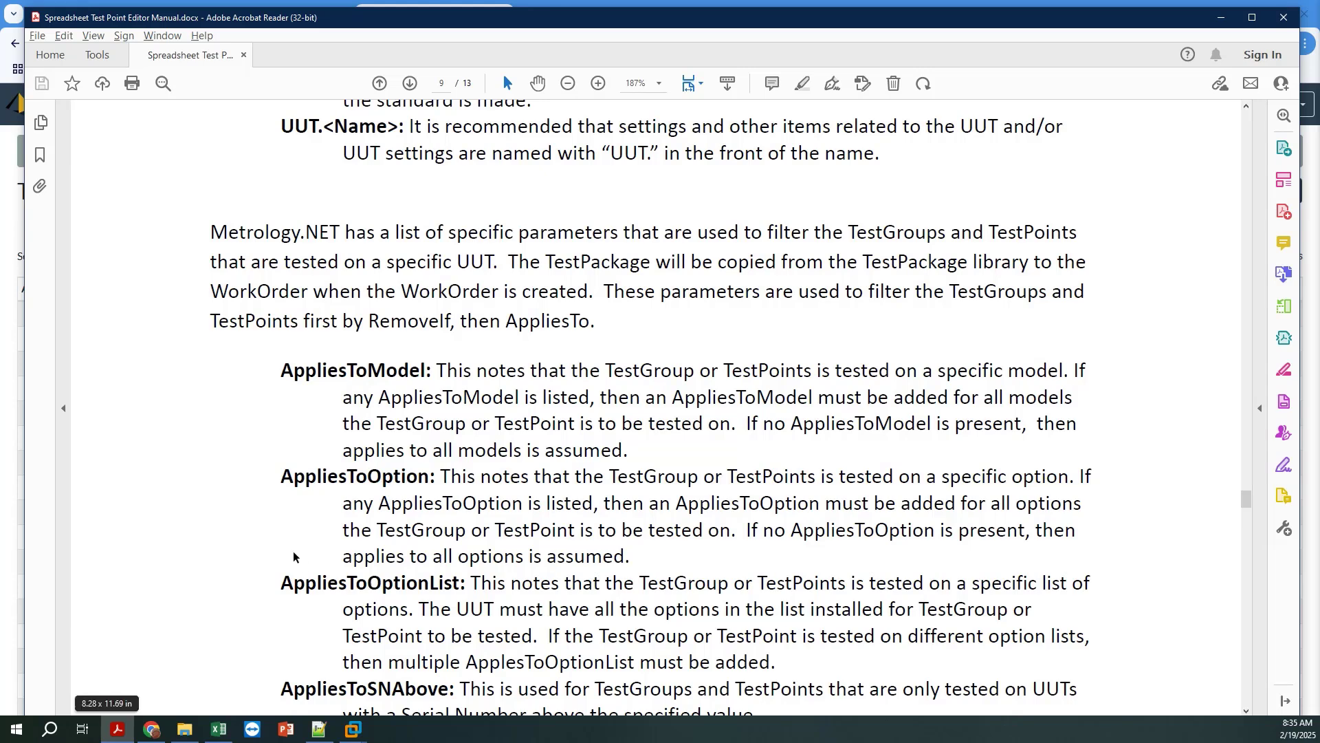
{"action": "scroll", "coordinate": [372, 550], "scroll_direction": "down", "scroll_amount": 5}
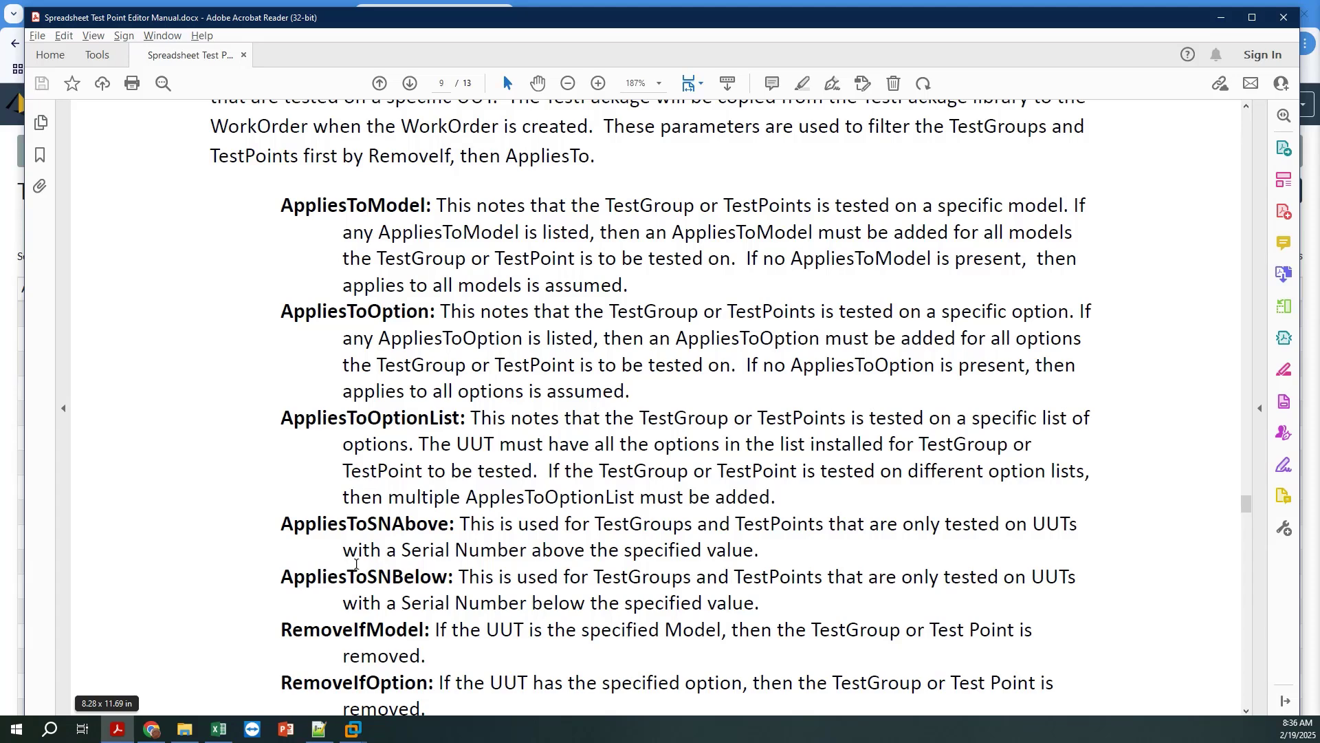
{"action": "scroll", "coordinate": [356, 564], "scroll_direction": "down", "scroll_amount": 3}
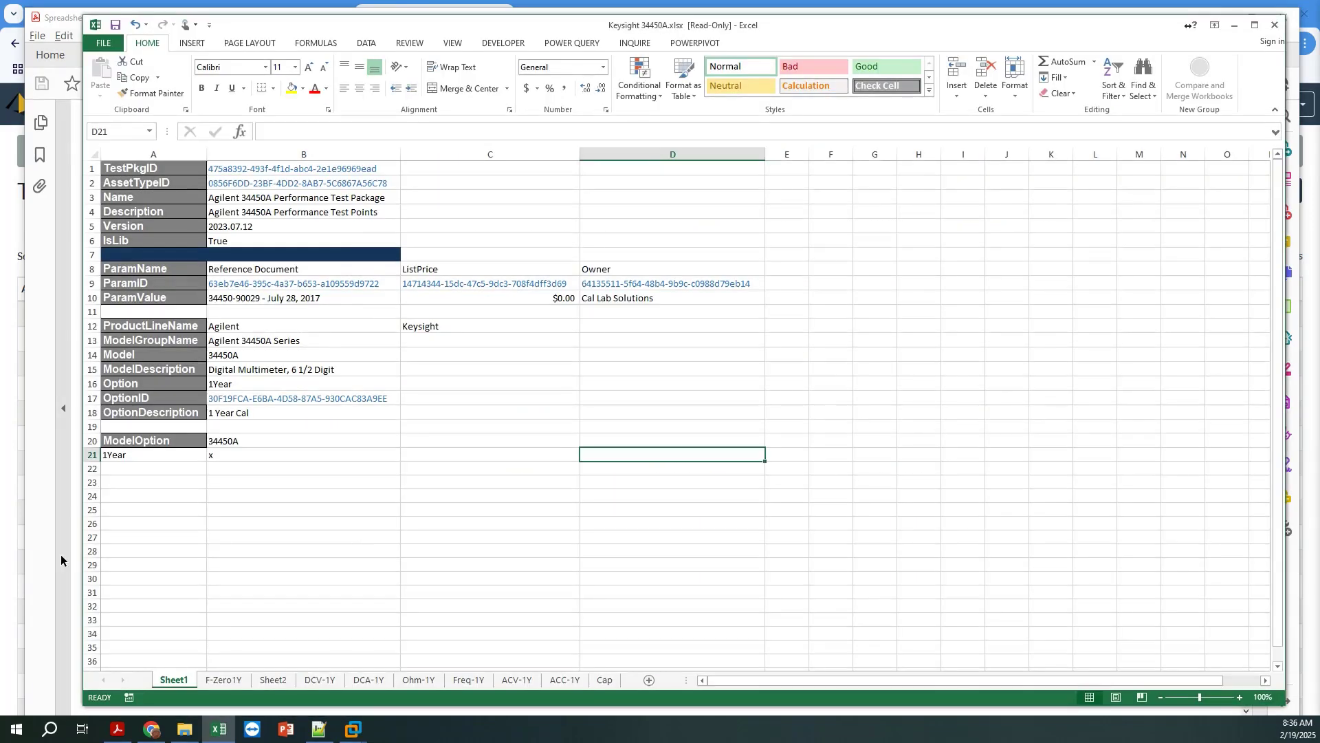
Switch to the Keysight 34450A workbook in Excel and go to the TestGroupID in B1 of the ACV-1Y sheet
{"action": "left_click", "coordinate": [319, 682]}
{"action": "left_click", "coordinate": [518, 680]}
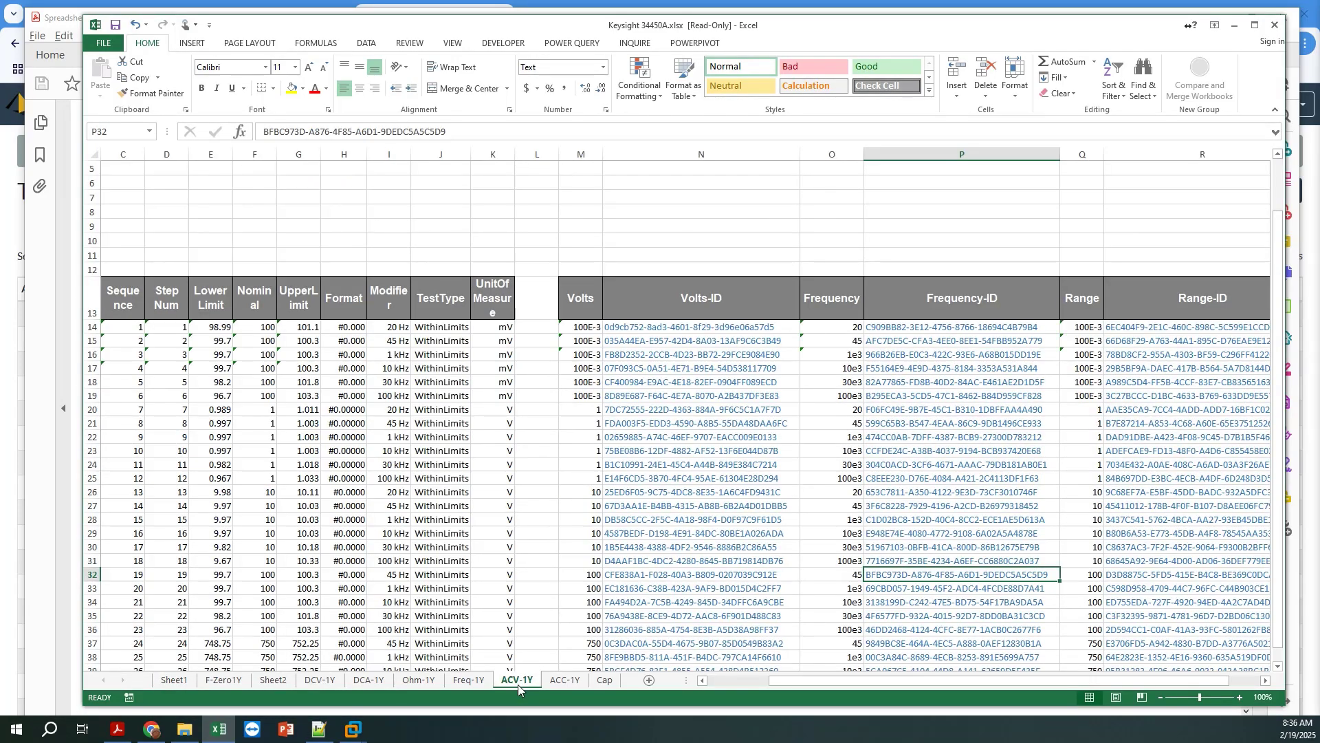
{"action": "key", "text": "Left"}
{"action": "key", "text": "Left"}
{"action": "key", "text": "Left"}
{"action": "key", "text": "Left"}
{"action": "key", "text": "Left"}
{"action": "key", "text": "Left"}
{"action": "key", "text": "Left"}
{"action": "key", "text": "Left"}
{"action": "key", "text": "Left"}
{"action": "key", "text": "Left"}
{"action": "key", "text": "Left"}
{"action": "key", "text": "Left"}
{"action": "key", "text": "Left"}
{"action": "key", "text": "Left"}
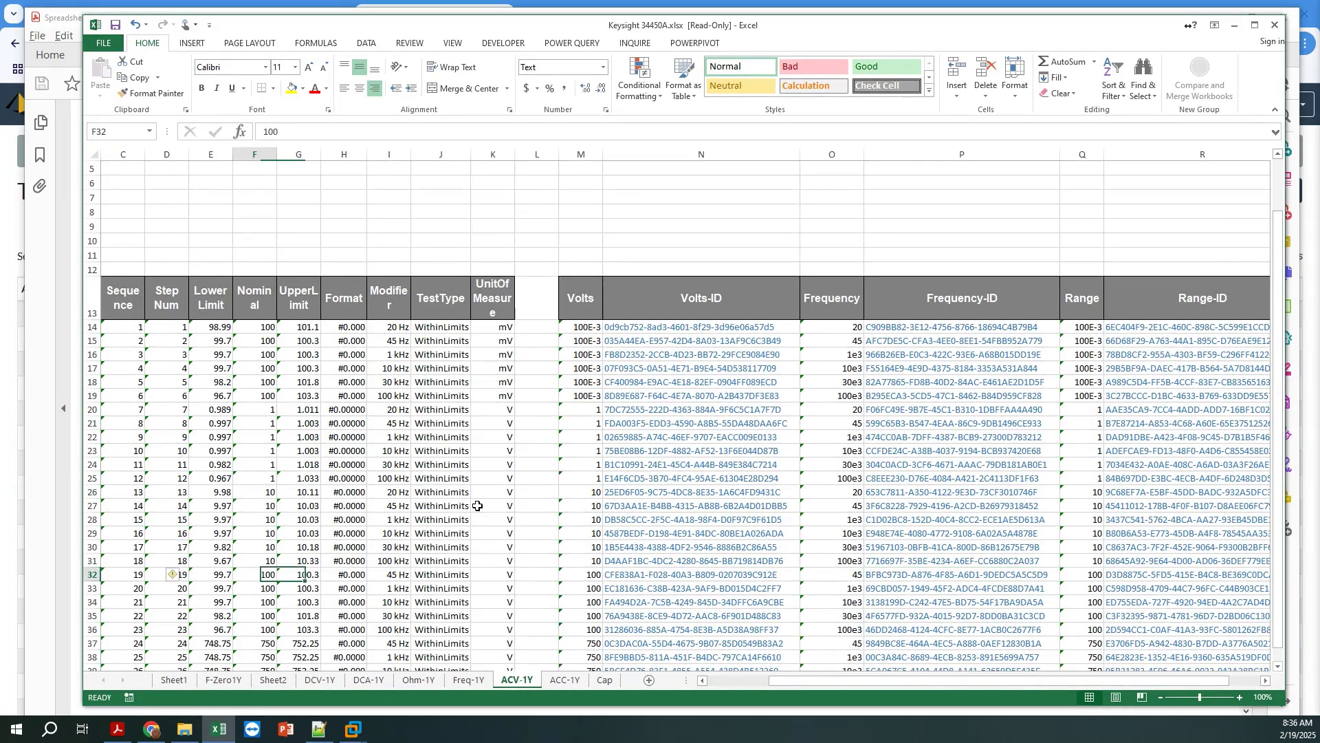
{"action": "key", "text": "Up"}
{"action": "key", "text": "Up"}
{"action": "key", "text": "Up"}
{"action": "key", "text": "Up"}
{"action": "key", "text": "Up"}
{"action": "key", "text": "Up"}
{"action": "key", "text": "Up"}
{"action": "key", "text": "Up"}
{"action": "key", "text": "Up"}
{"action": "key", "text": "Up"}
{"action": "key", "text": "Up"}
{"action": "key", "text": "Up"}
{"action": "key", "text": "Up"}
{"action": "key", "text": "Up"}
{"action": "key", "text": "Up"}
{"action": "key", "text": "Up"}
{"action": "key", "text": "Up"}
{"action": "key", "text": "Up"}
{"action": "key", "text": "Up"}
{"action": "key", "text": "Up"}
{"action": "key", "text": "Up"}
{"action": "key", "text": "Up"}
{"action": "key", "text": "Up"}
{"action": "key", "text": "Up"}
{"action": "key", "text": "Up"}
{"action": "key", "text": "Up"}
{"action": "key", "text": "Up"}
{"action": "key", "text": "Up"}
{"action": "key", "text": "Up"}
{"action": "key", "text": "Up"}
{"action": "key", "text": "Up"}
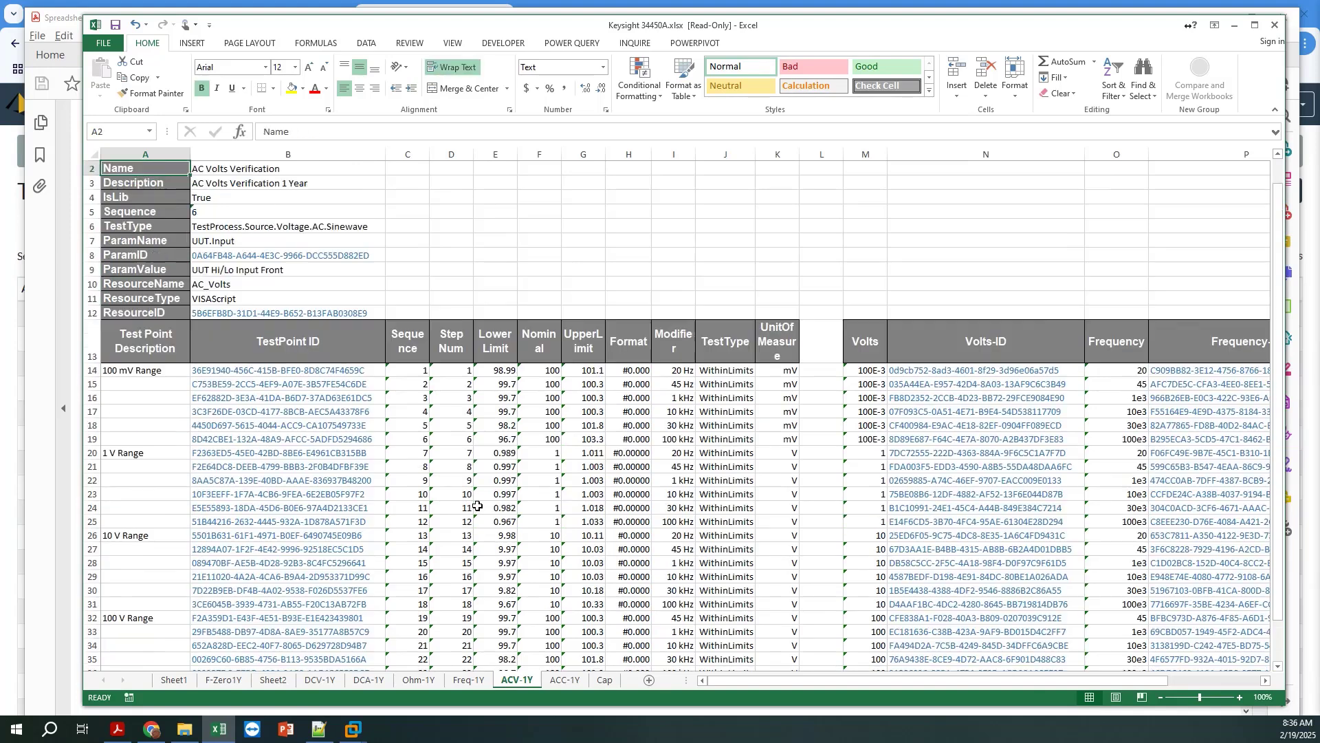
{"action": "key", "text": "Right"}
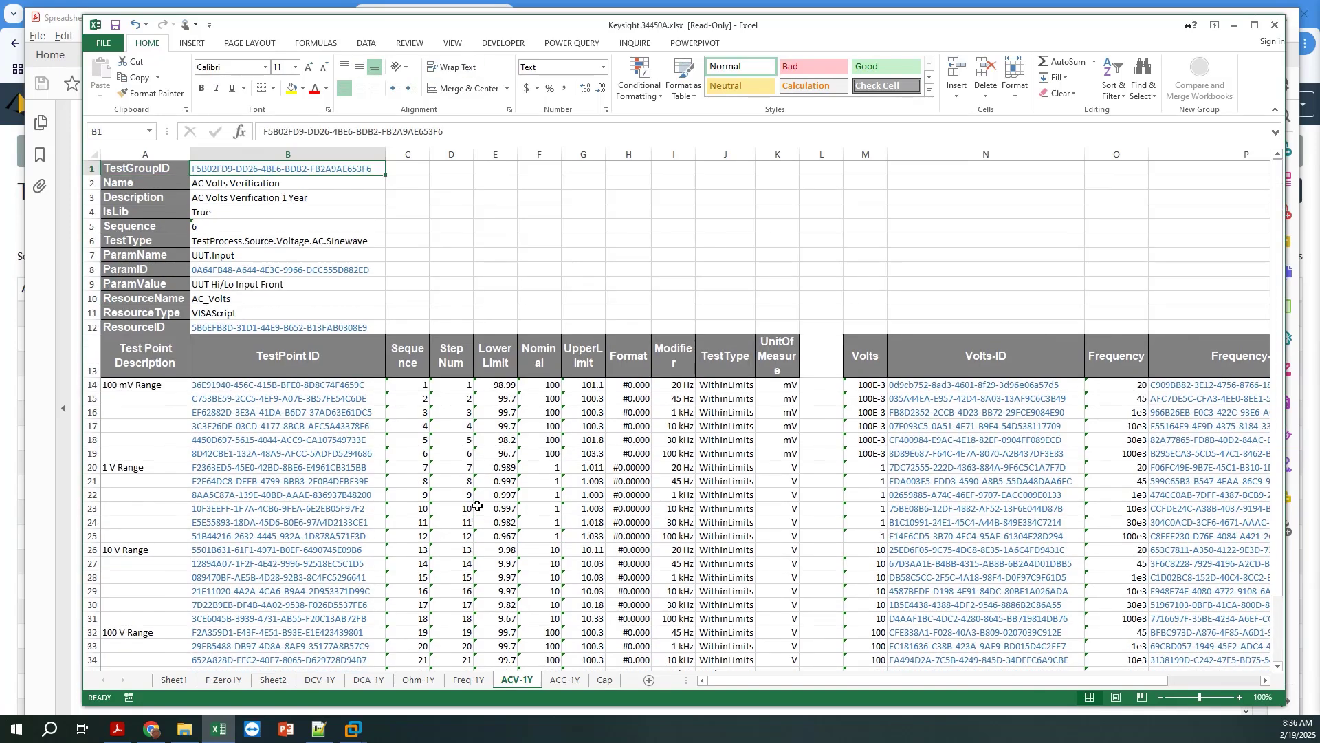
Format the Sequence cell B5 as General and replace its value with the formula =Sheet()-1
{"action": "key", "text": "Down"}
{"action": "key", "text": "Down"}
{"action": "key", "text": "Down"}
{"action": "key", "text": "Down"}
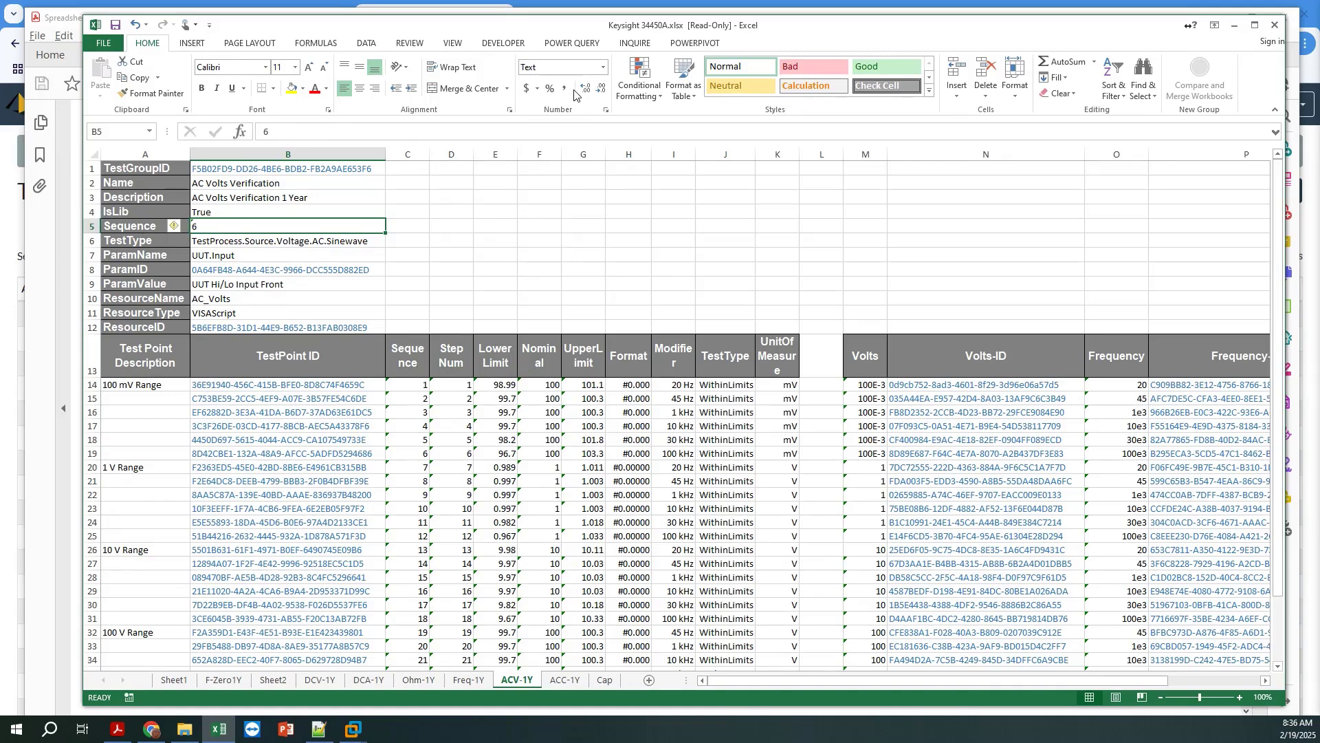
{"action": "left_click", "coordinate": [603, 67]}
{"action": "left_click", "coordinate": [570, 90]}
{"action": "left_click", "coordinate": [296, 132]}
{"action": "type", "text": "=S"}
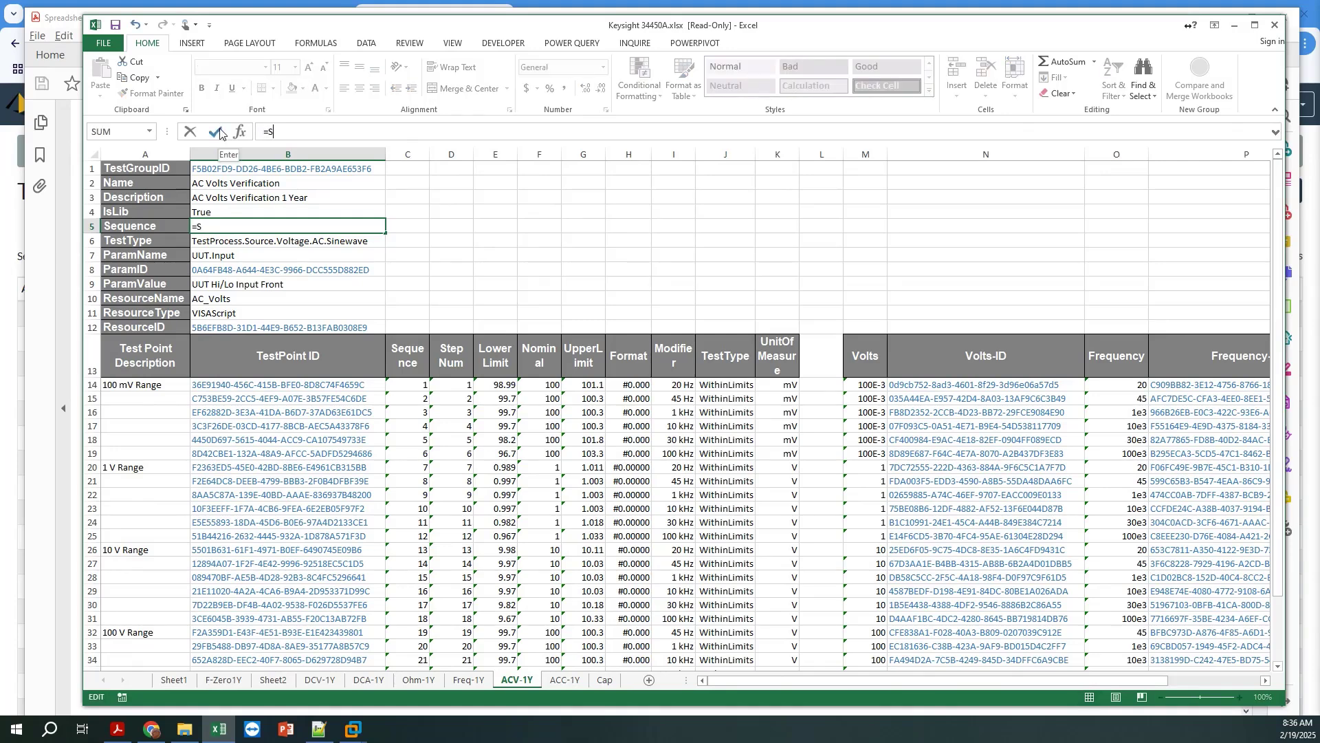
{"action": "type", "text": "heet"}
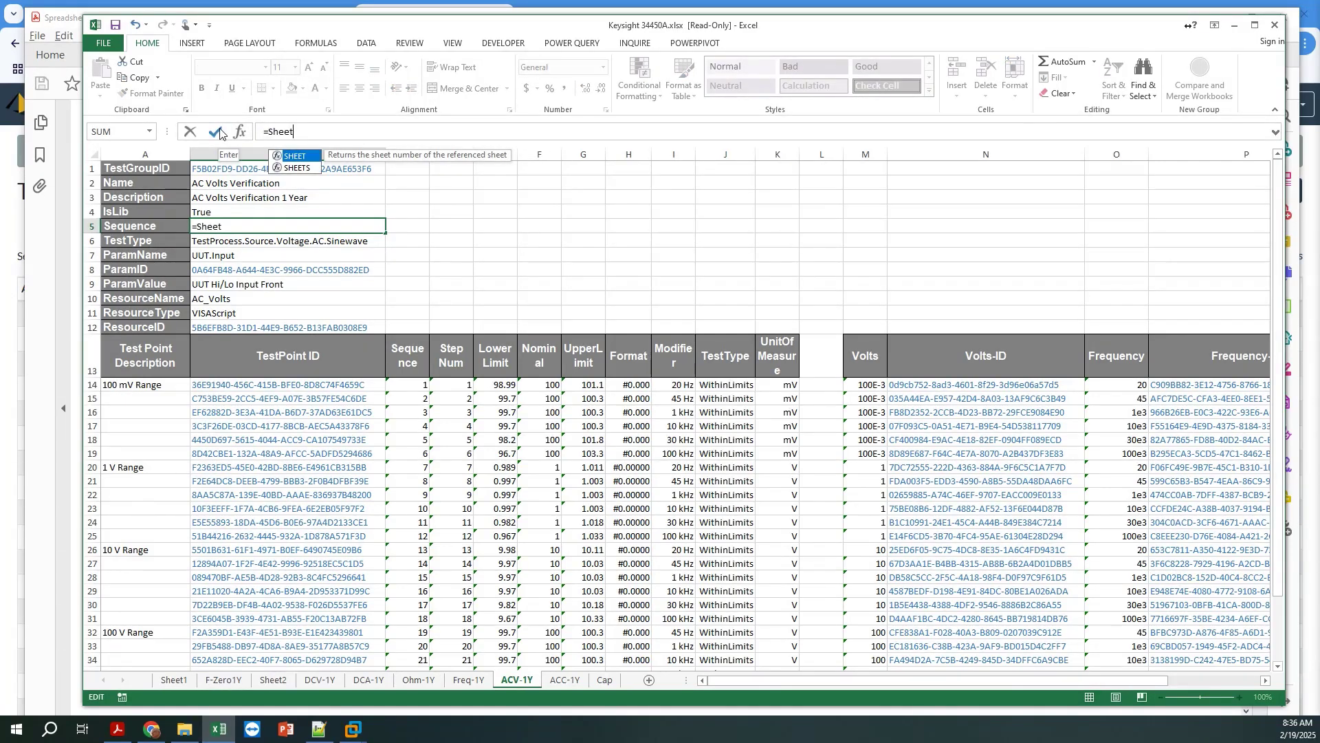
{"action": "type", "text": "()-"}
{"action": "key", "text": "Return"}
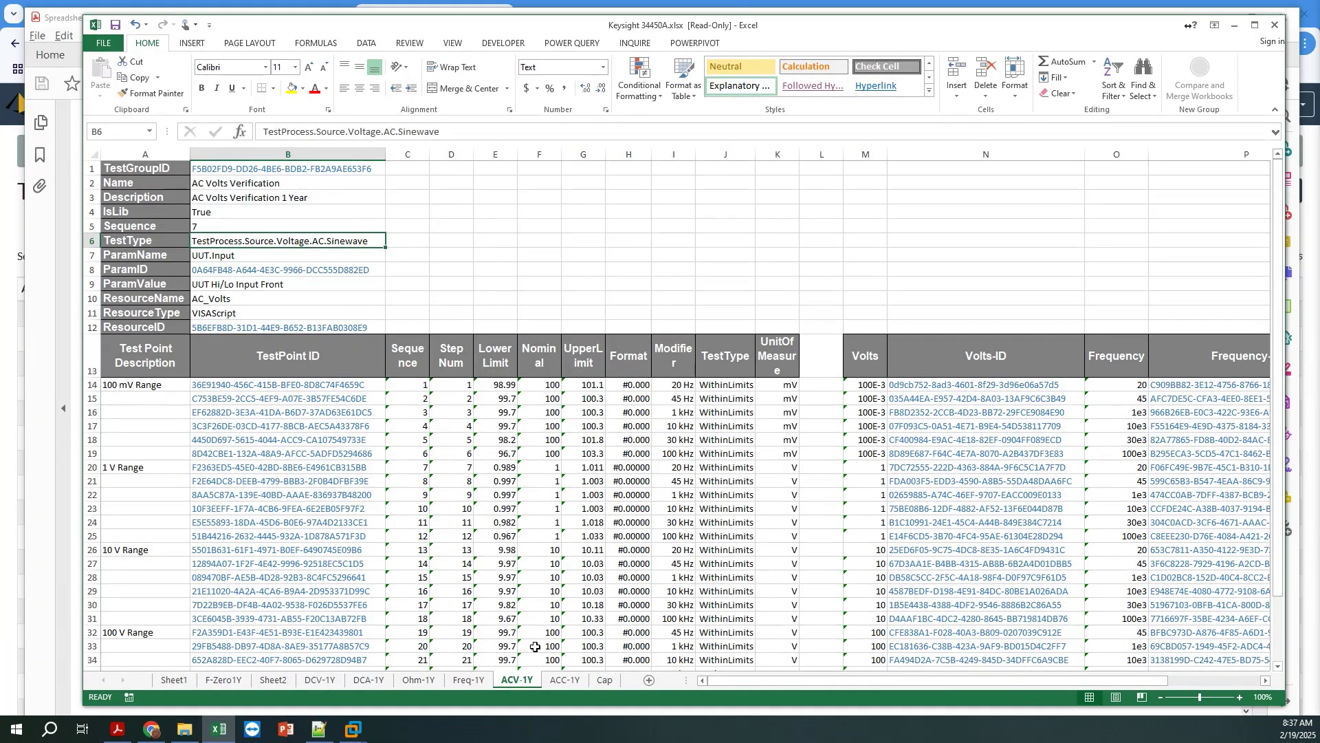
Test the sequence formula by moving the ACV-1Y sheet before Freq-1Y, before Ohm-1Y, and back to just before ACC-1Y
{"action": "left_click_drag", "start_coordinate": [477, 678], "coordinate": [461, 676]}
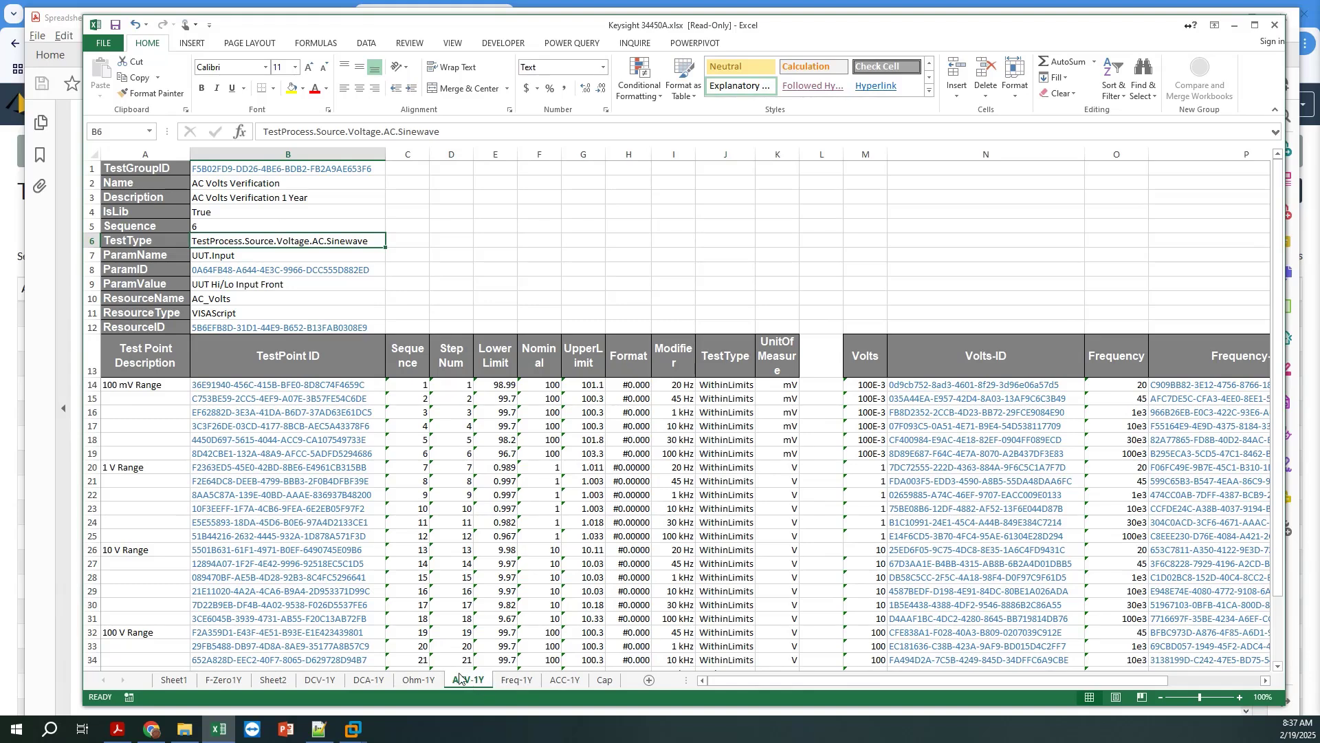
{"action": "left_click_drag", "start_coordinate": [459, 673], "coordinate": [403, 679]}
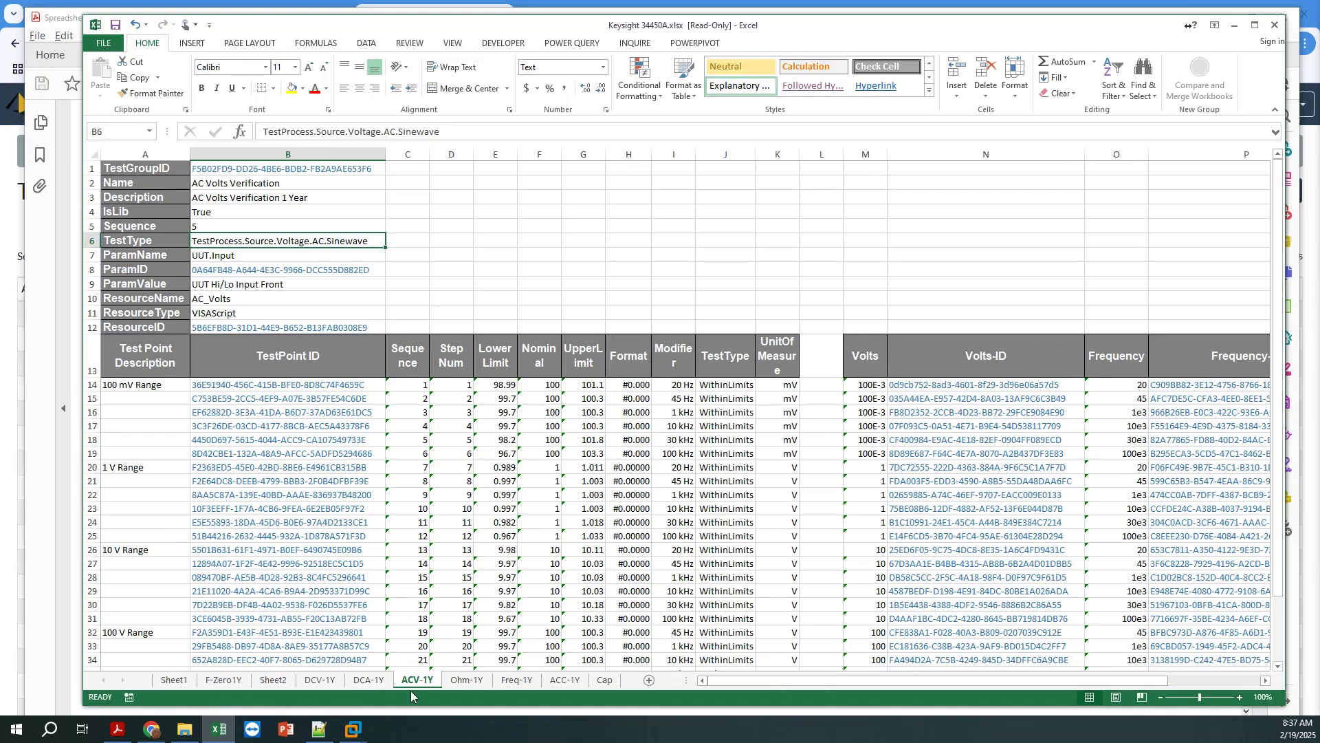
{"action": "left_click_drag", "start_coordinate": [413, 689], "coordinate": [544, 686]}
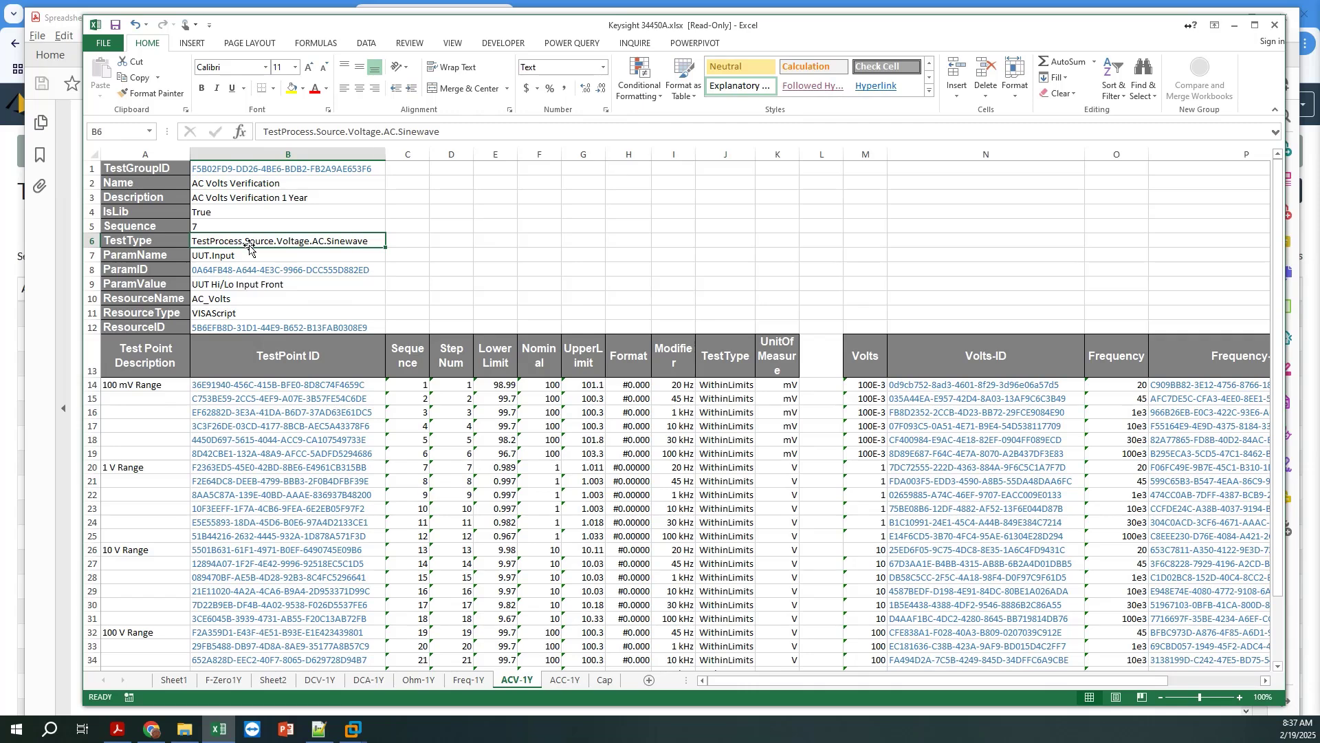
Highlight the UUT.Input parameter block in B7:B9 and examine the resource name in B10
{"action": "left_click_drag", "start_coordinate": [227, 258], "coordinate": [227, 280]}
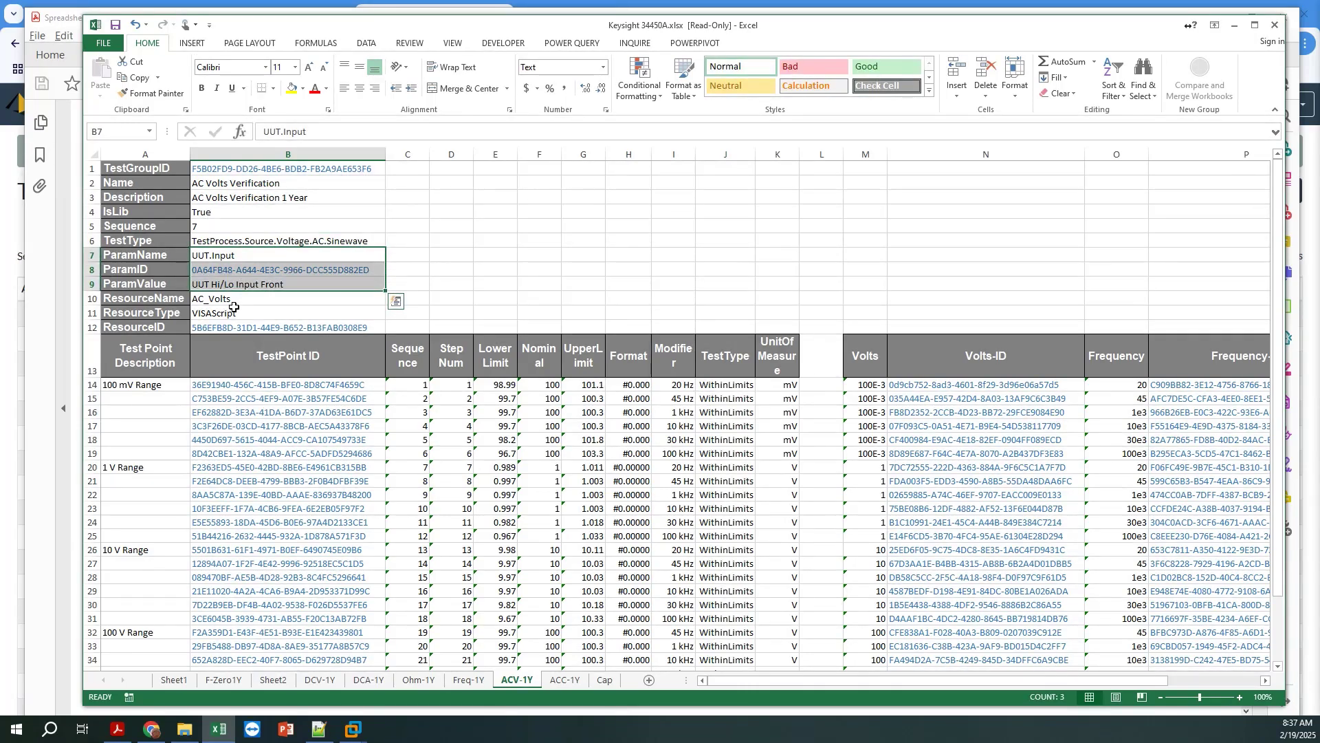
{"action": "left_click", "coordinate": [233, 305]}
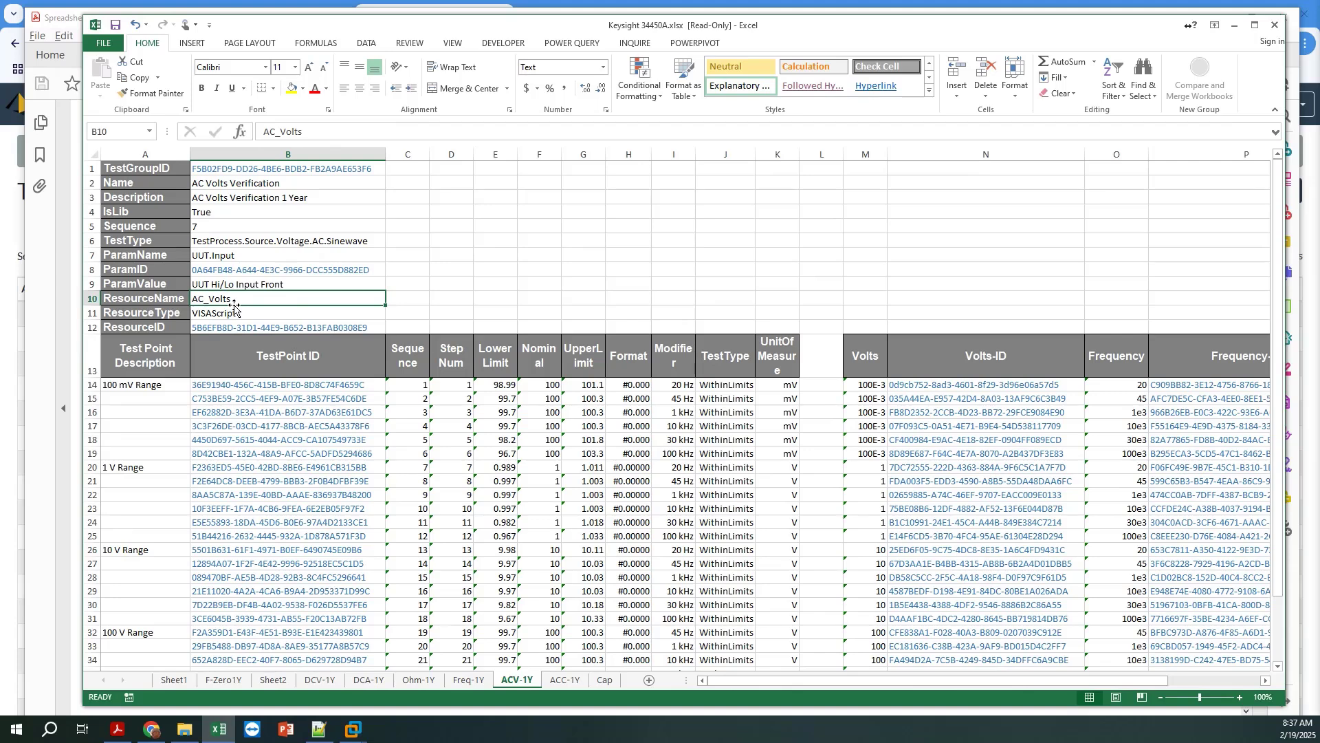
Return to the manual in Adobe Acrobat Reader and review the Test Group Resources section and the system-wide key parameters
{"action": "key", "text": "alt+Tab"}
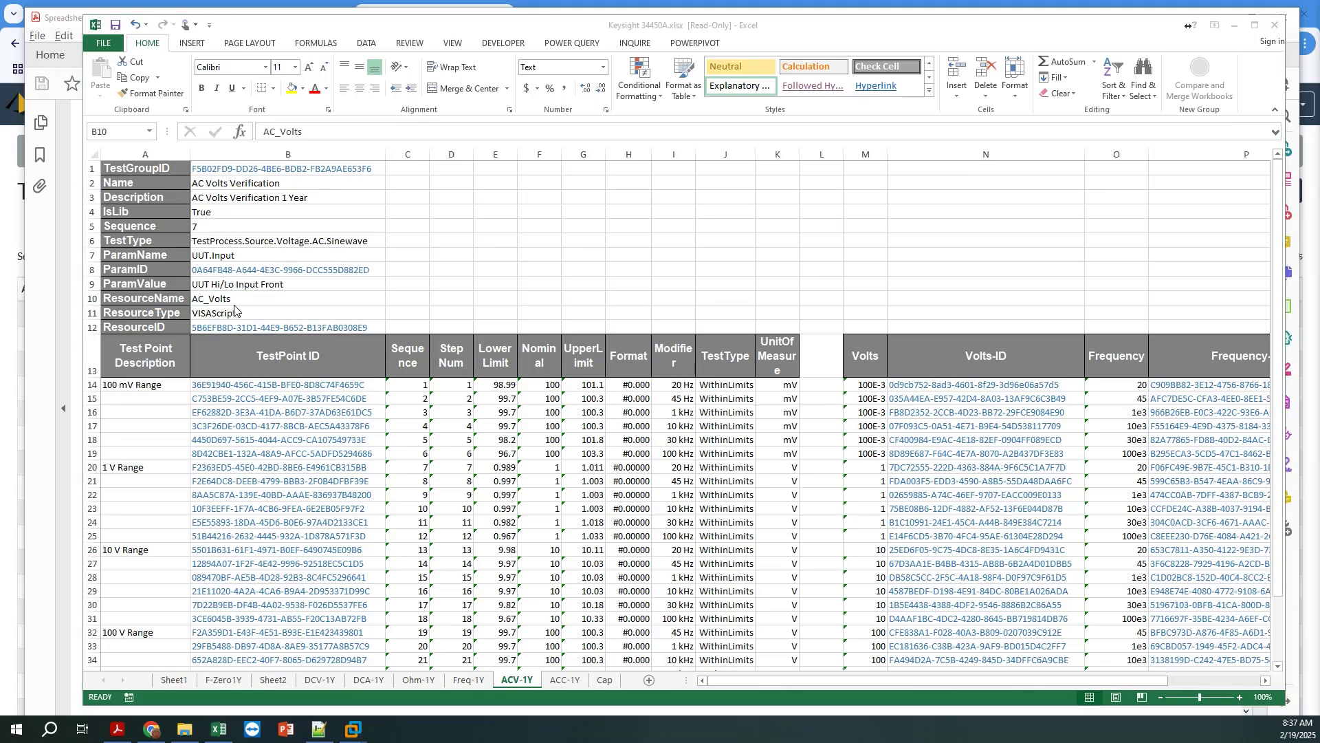
{"action": "key", "text": "alt+Tab"}
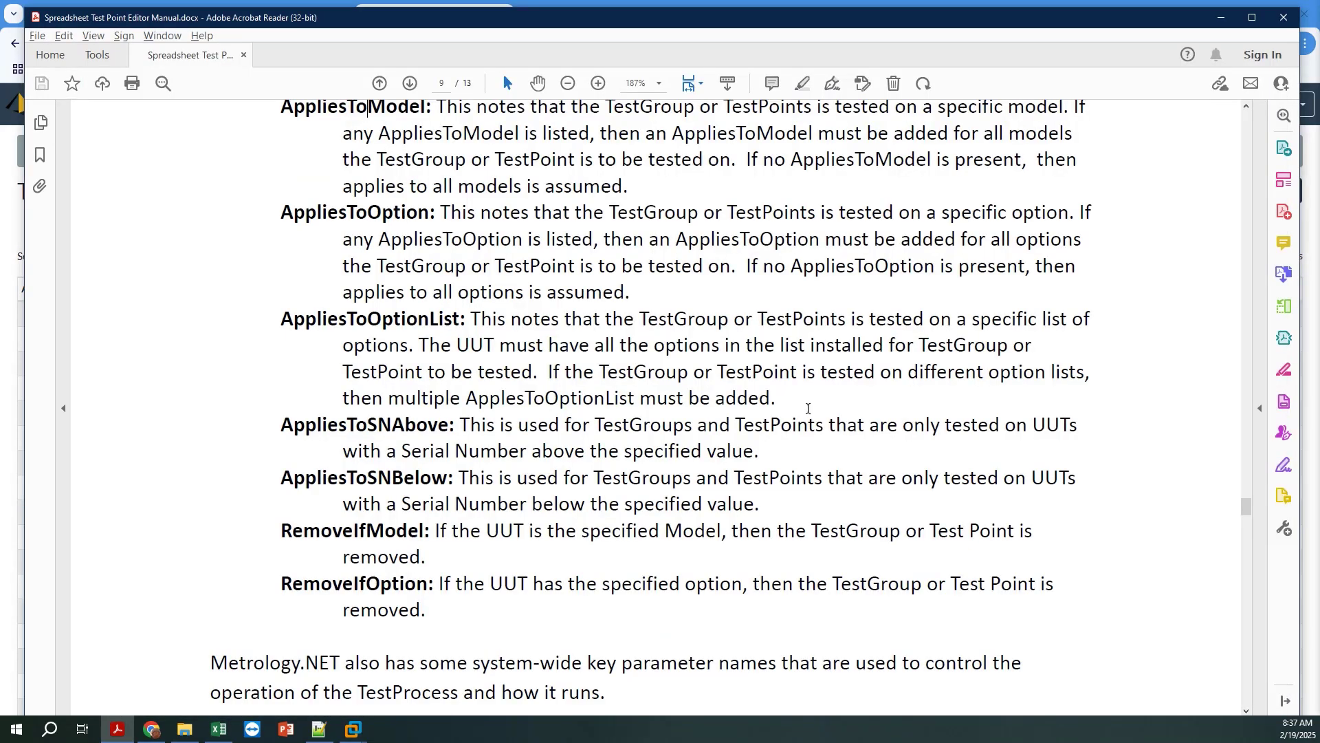
{"action": "scroll", "coordinate": [769, 479], "scroll_direction": "down", "scroll_amount": 4}
{"action": "scroll", "coordinate": [769, 479], "scroll_direction": "down", "scroll_amount": 8}
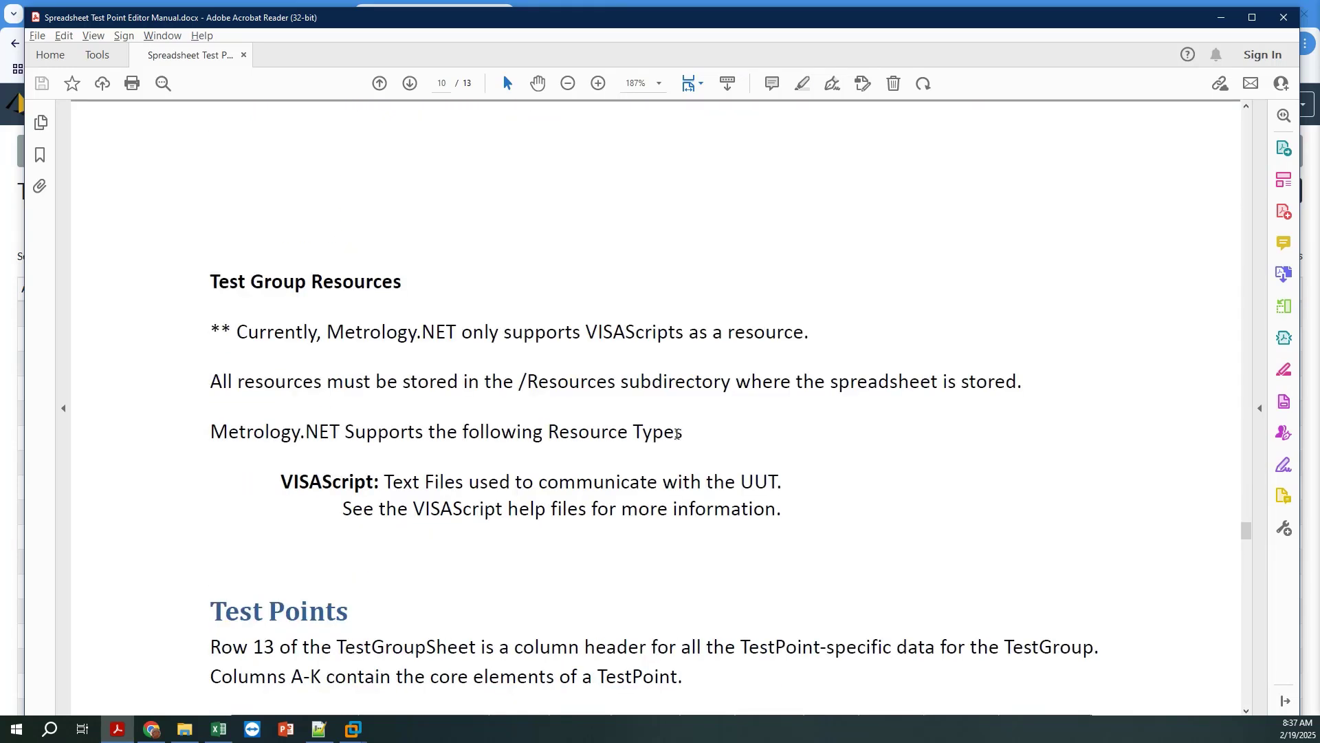
{"action": "scroll", "coordinate": [678, 433], "scroll_direction": "up", "scroll_amount": 8}
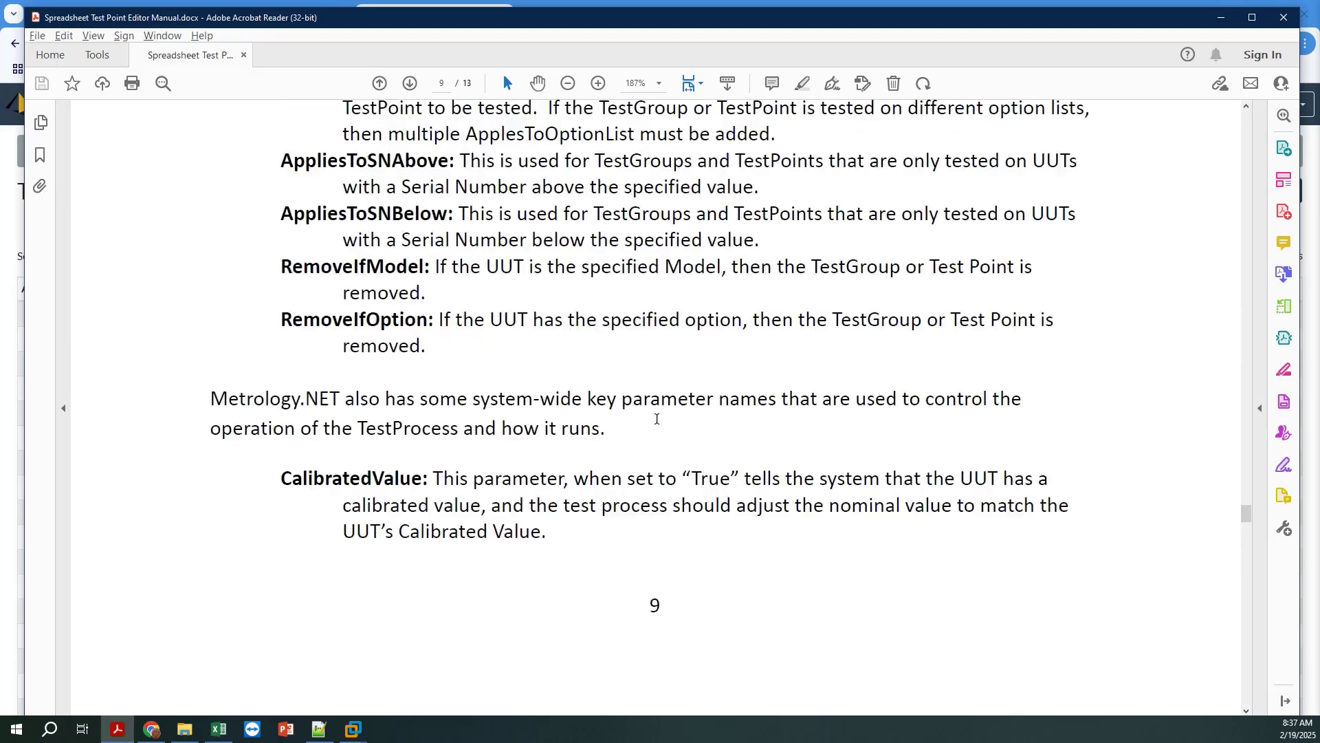
{"action": "scroll", "coordinate": [657, 419], "scroll_direction": "up", "scroll_amount": 3}
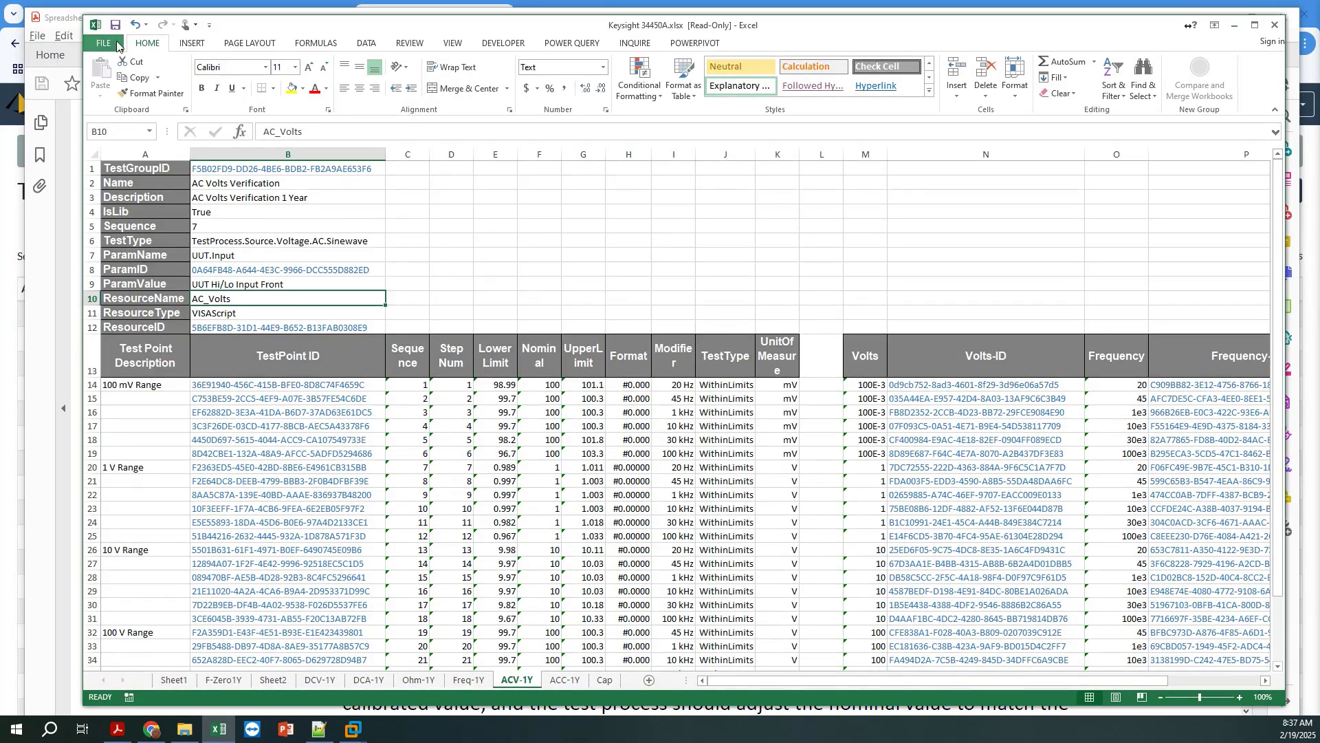
Switch to Excel, open the Keysight U1453_61A.xlsx workbook, and reposition its window higher on the screen
{"action": "left_click", "coordinate": [117, 40]}
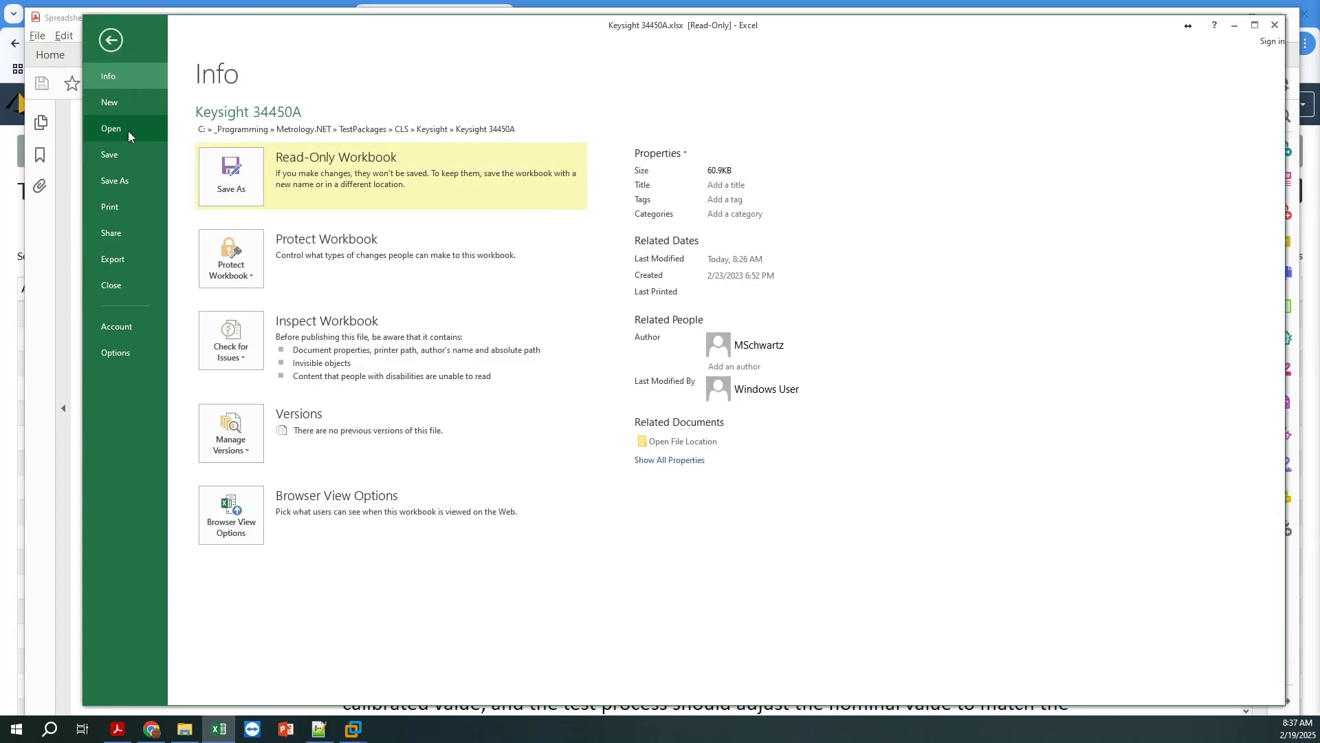
{"action": "left_click", "coordinate": [129, 132]}
{"action": "left_click", "coordinate": [504, 209]}
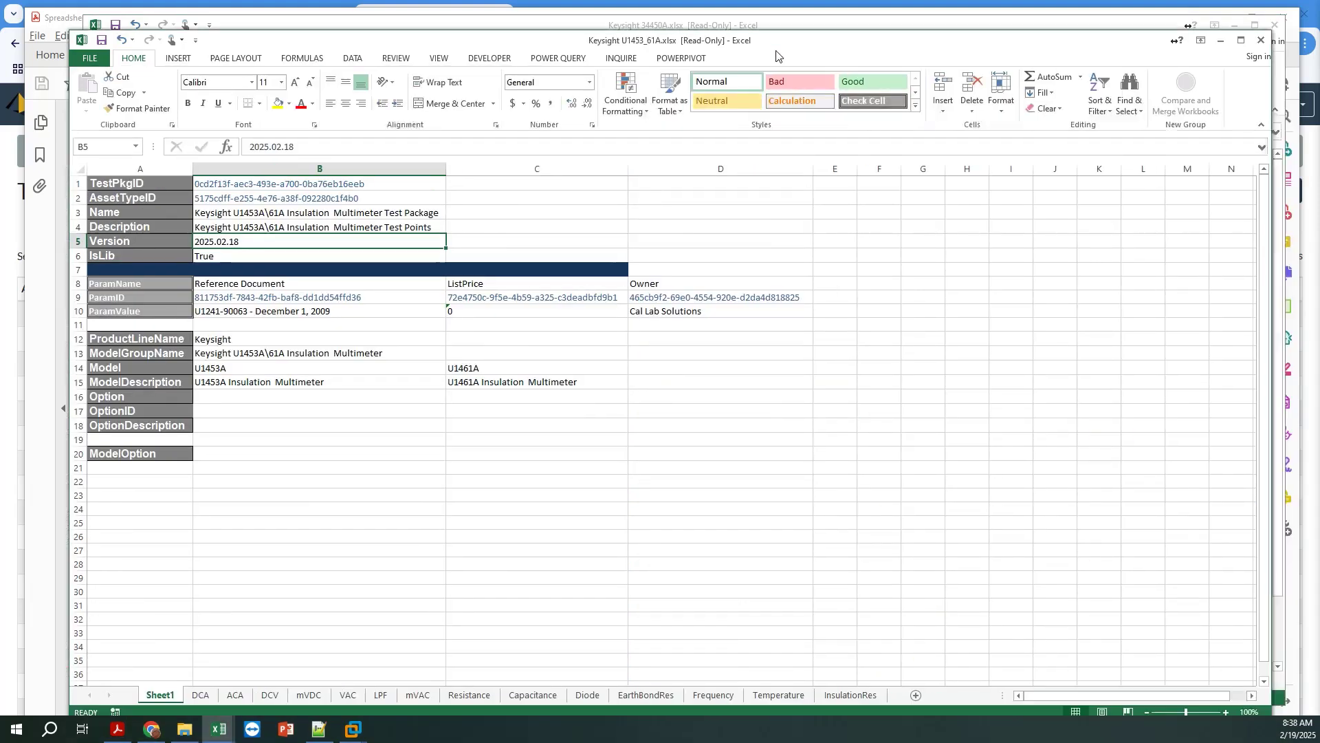
{"action": "left_click_drag", "start_coordinate": [783, 60], "coordinate": [759, 27]}
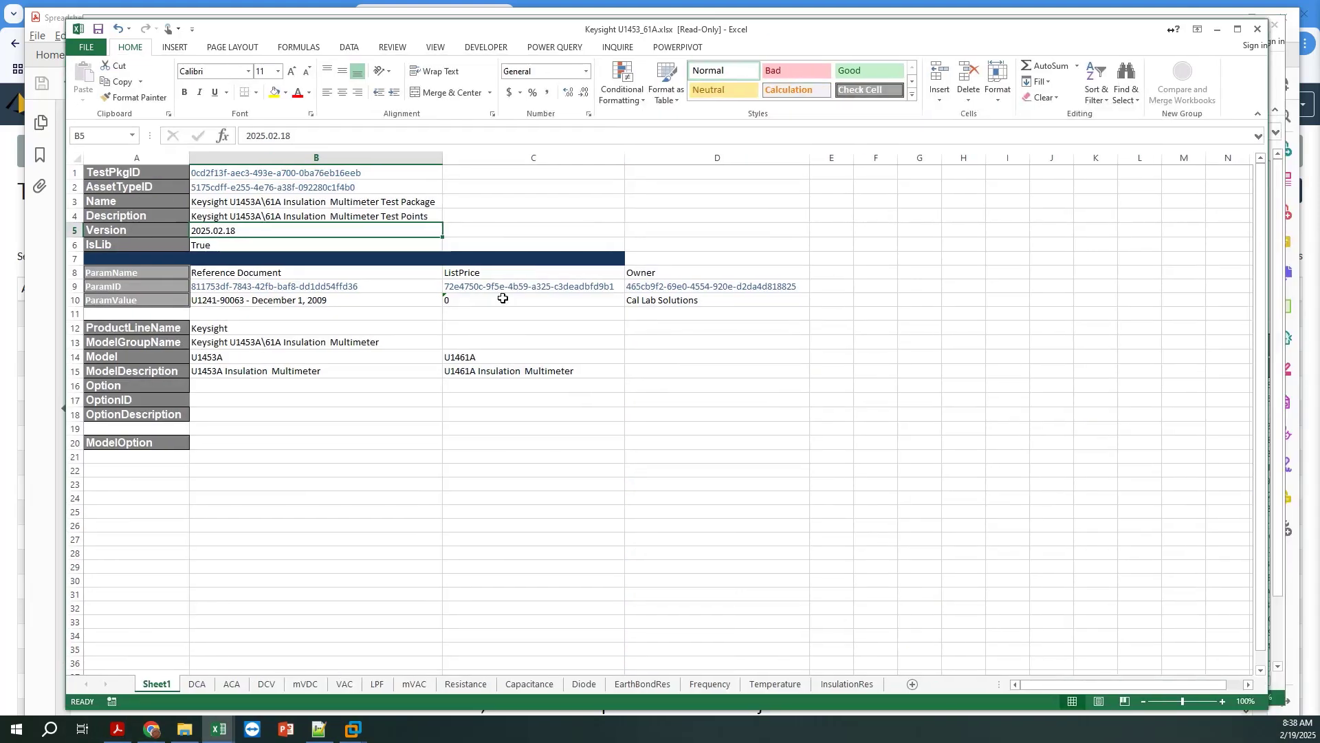
Examine the AppliesToModel parameter in C7:C9 of the DCA sheet, and view the same parameter on the ACA sheet
{"action": "left_click", "coordinate": [205, 687]}
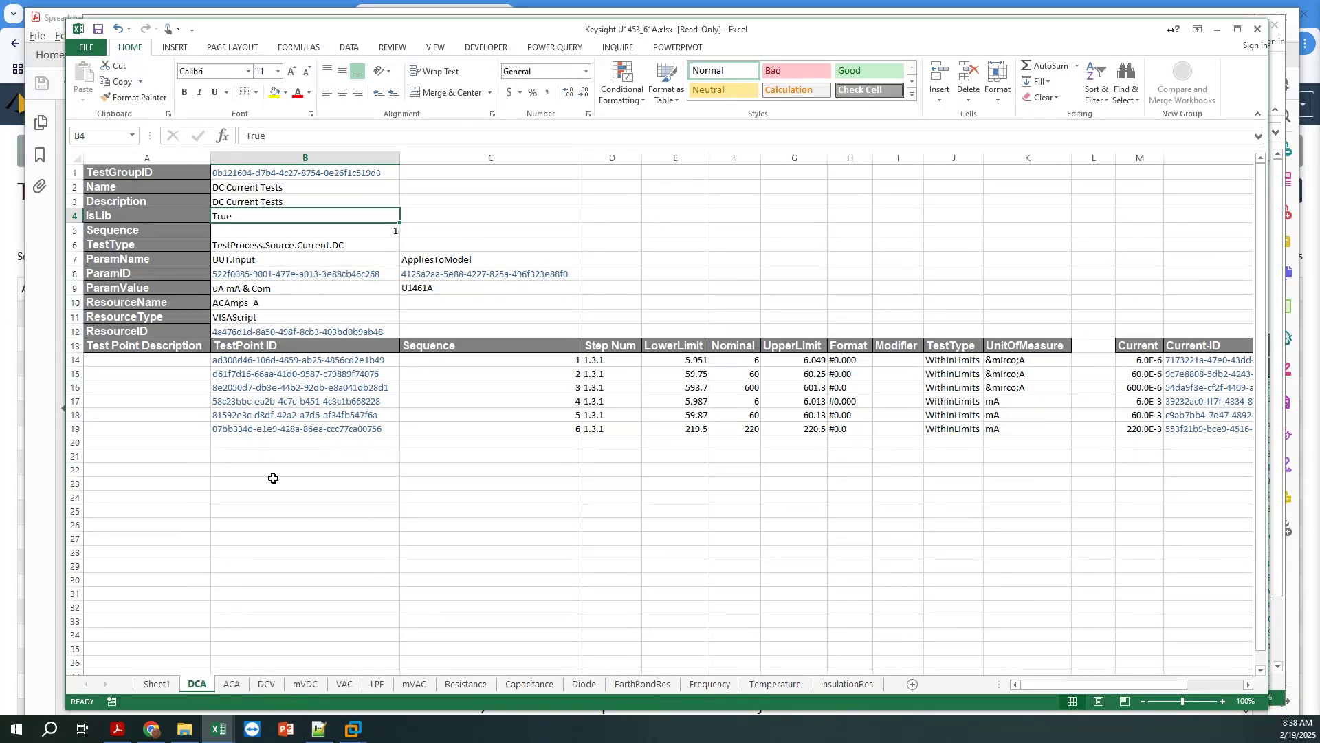
{"action": "left_click", "coordinate": [443, 260]}
{"action": "key", "text": "shift+Down"}
{"action": "key", "text": "shift+Down"}
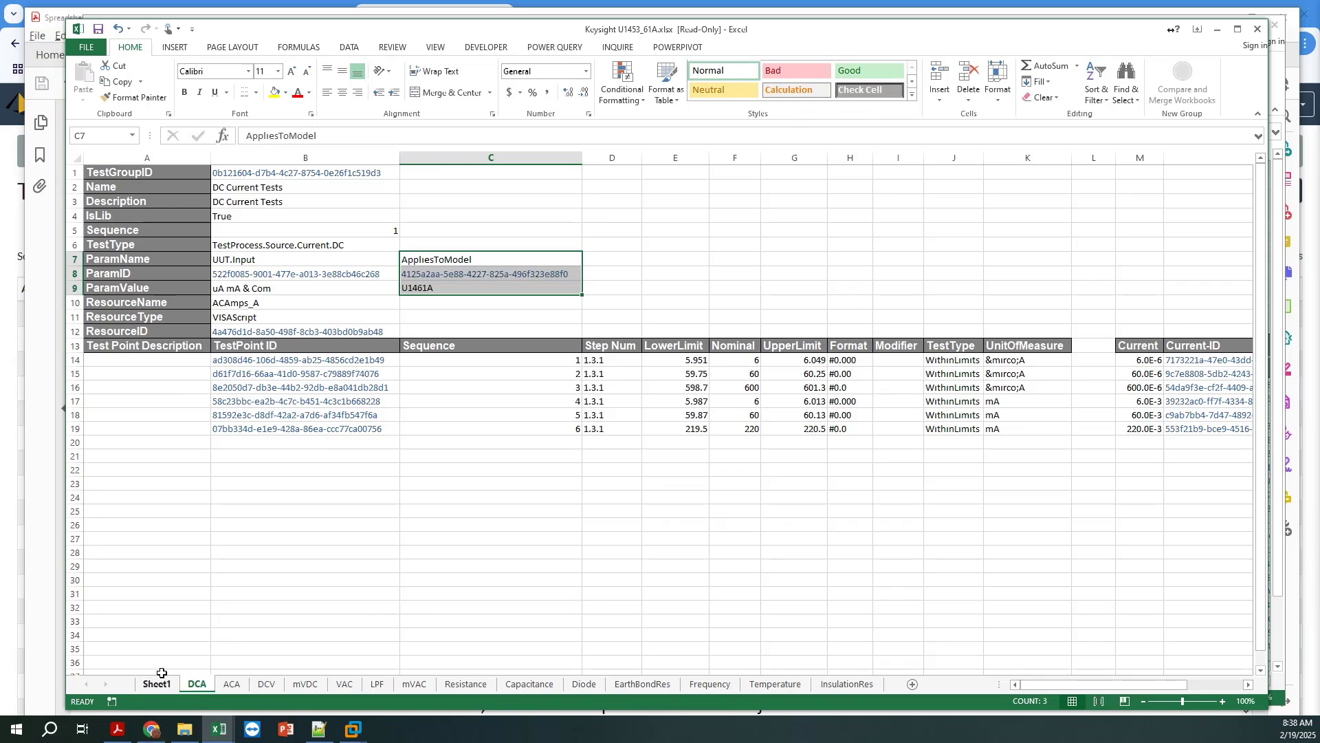
{"action": "left_click", "coordinate": [232, 684]}
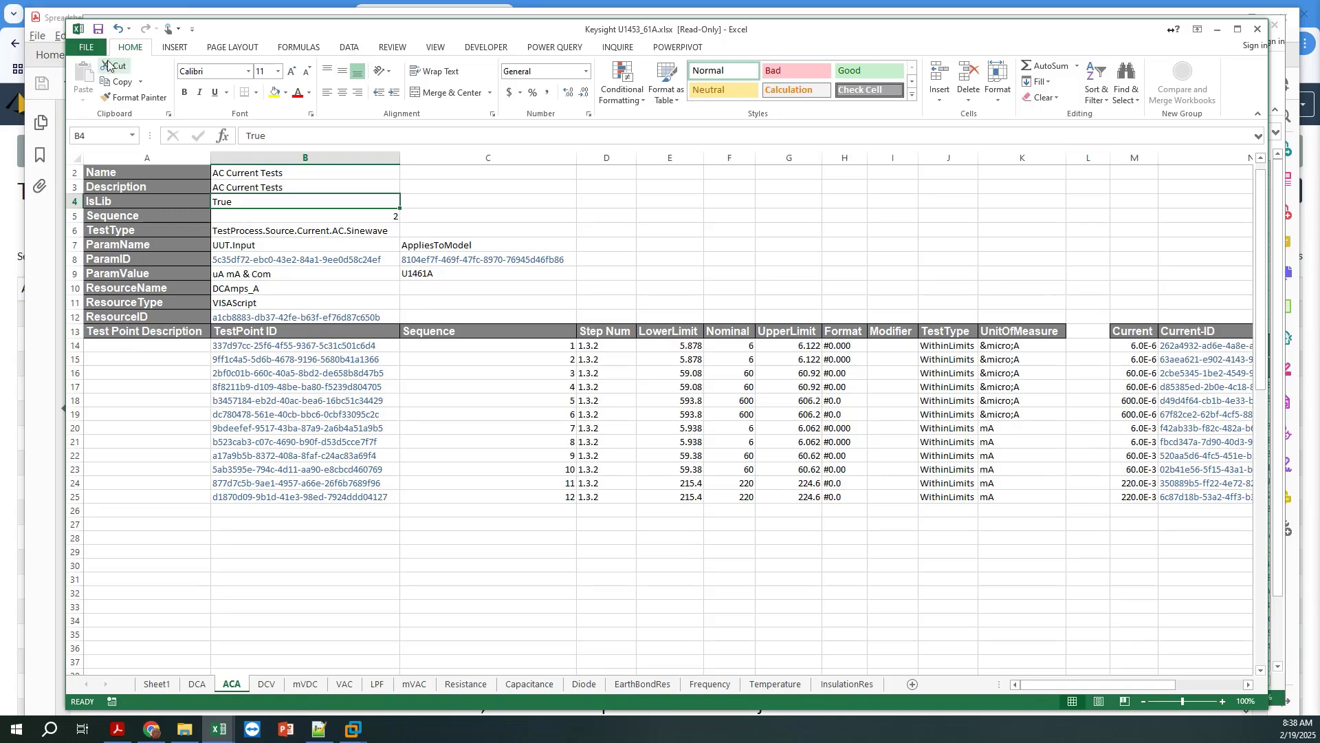
Open the recent workbook Tek DPO-MSO2000B Series.xlsx and reposition its window higher on the screen
{"action": "left_click", "coordinate": [88, 51]}
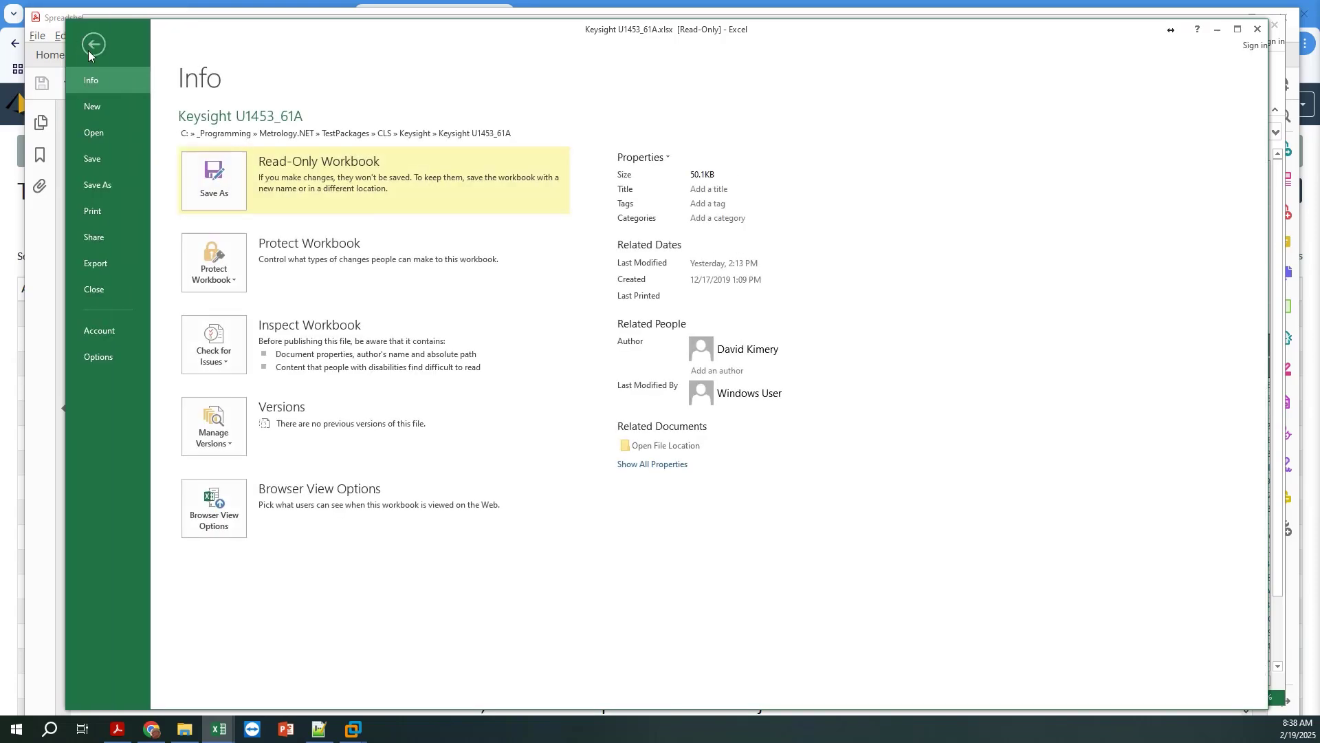
{"action": "left_click", "coordinate": [97, 135]}
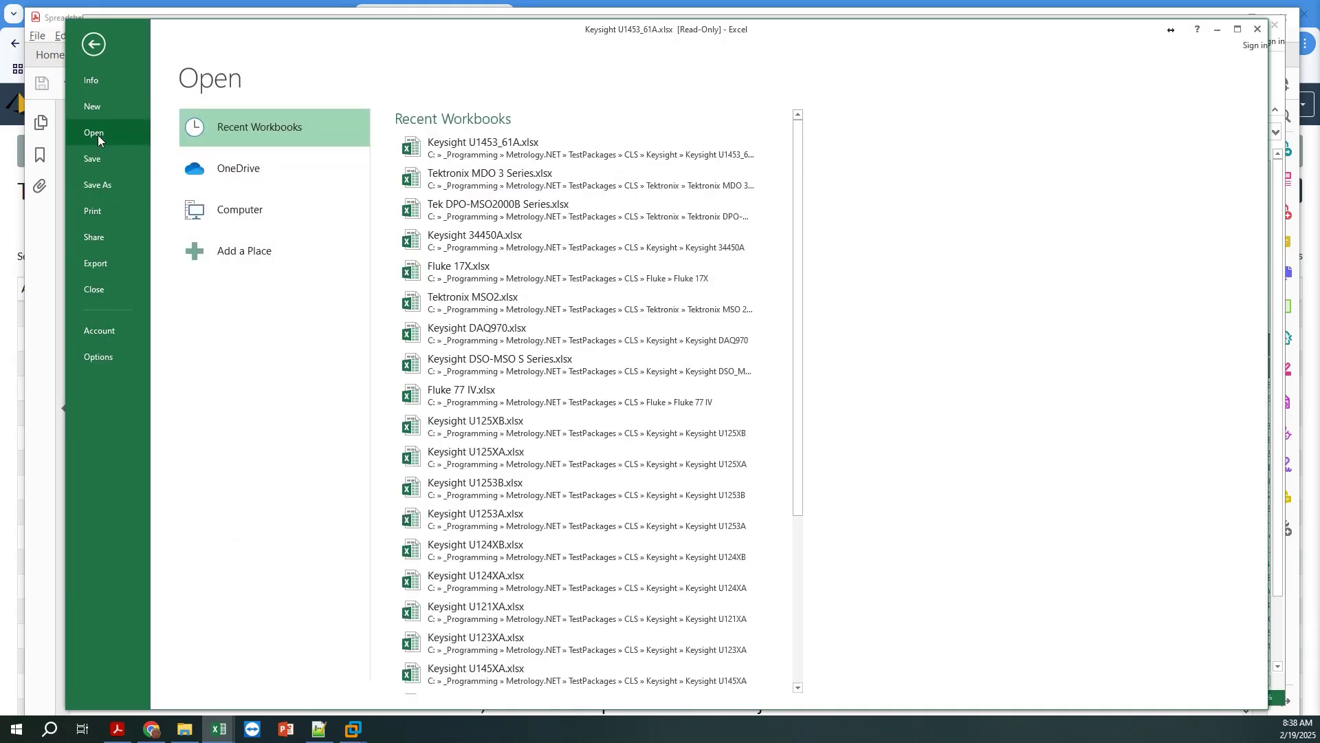
{"action": "left_click", "coordinate": [596, 212]}
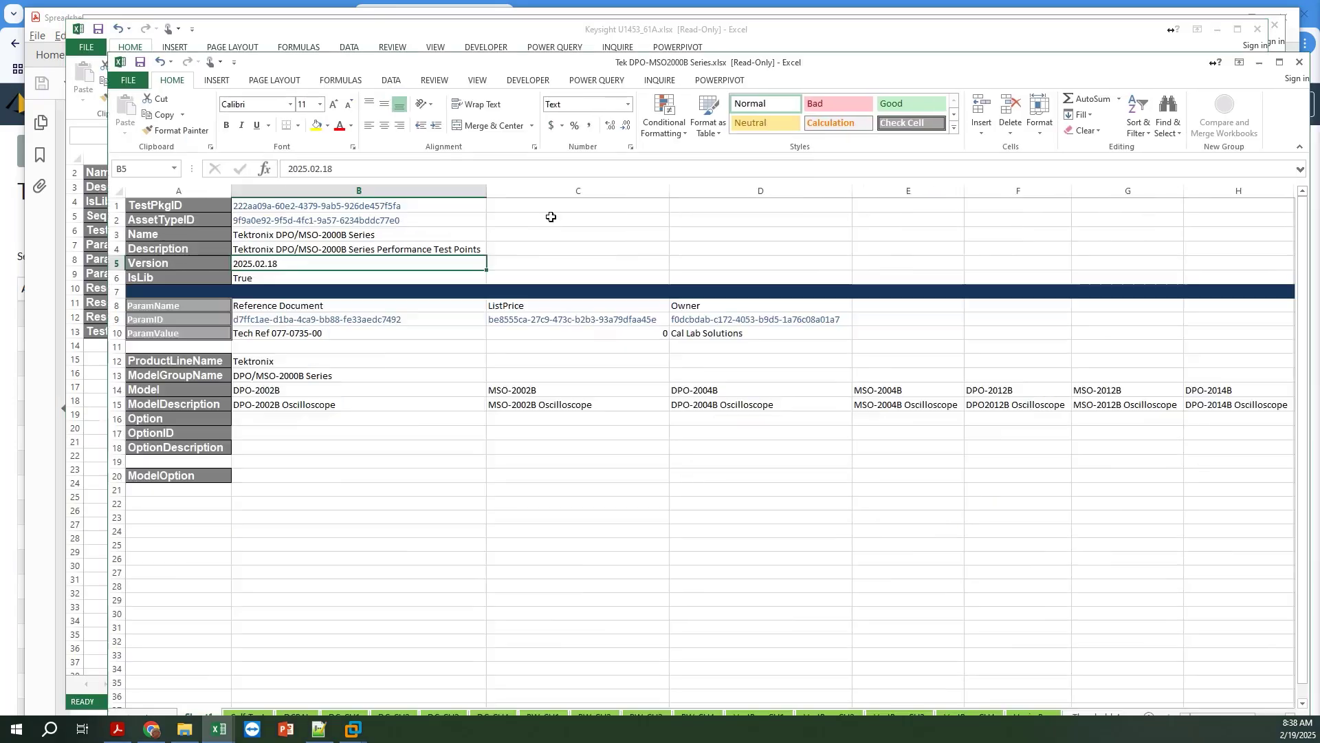
{"action": "left_click_drag", "start_coordinate": [844, 61], "coordinate": [779, 22]}
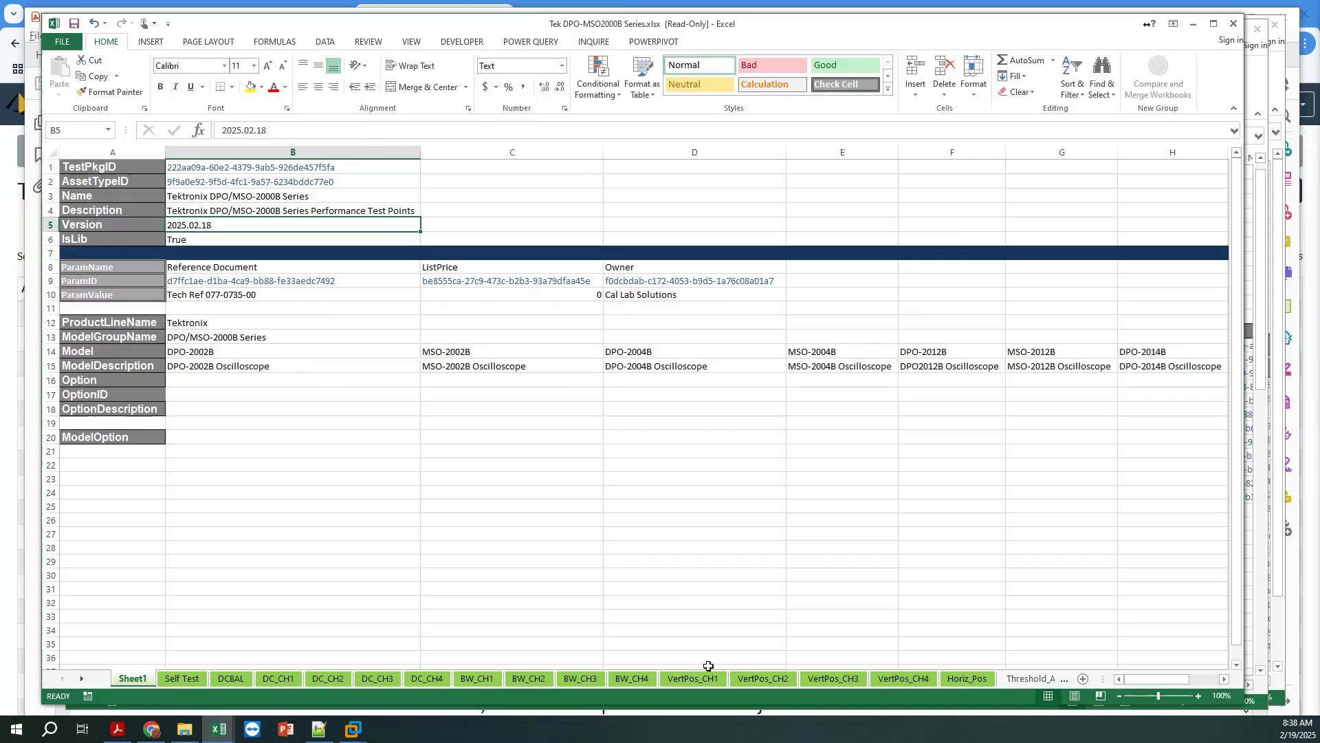
Show the BW_CH2 sheet and examine its core test point columns from the description in A14 to the modifier in I16
{"action": "left_click", "coordinate": [83, 679]}
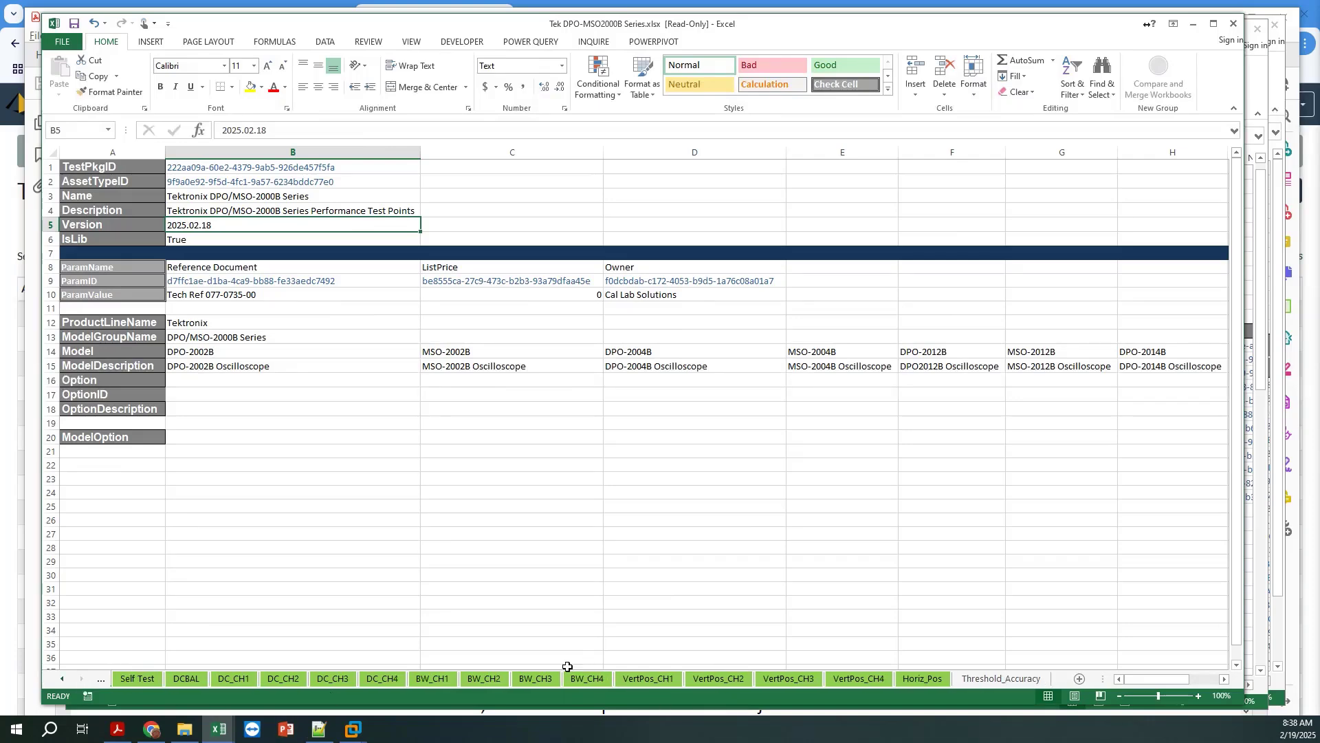
{"action": "left_click", "coordinate": [495, 677]}
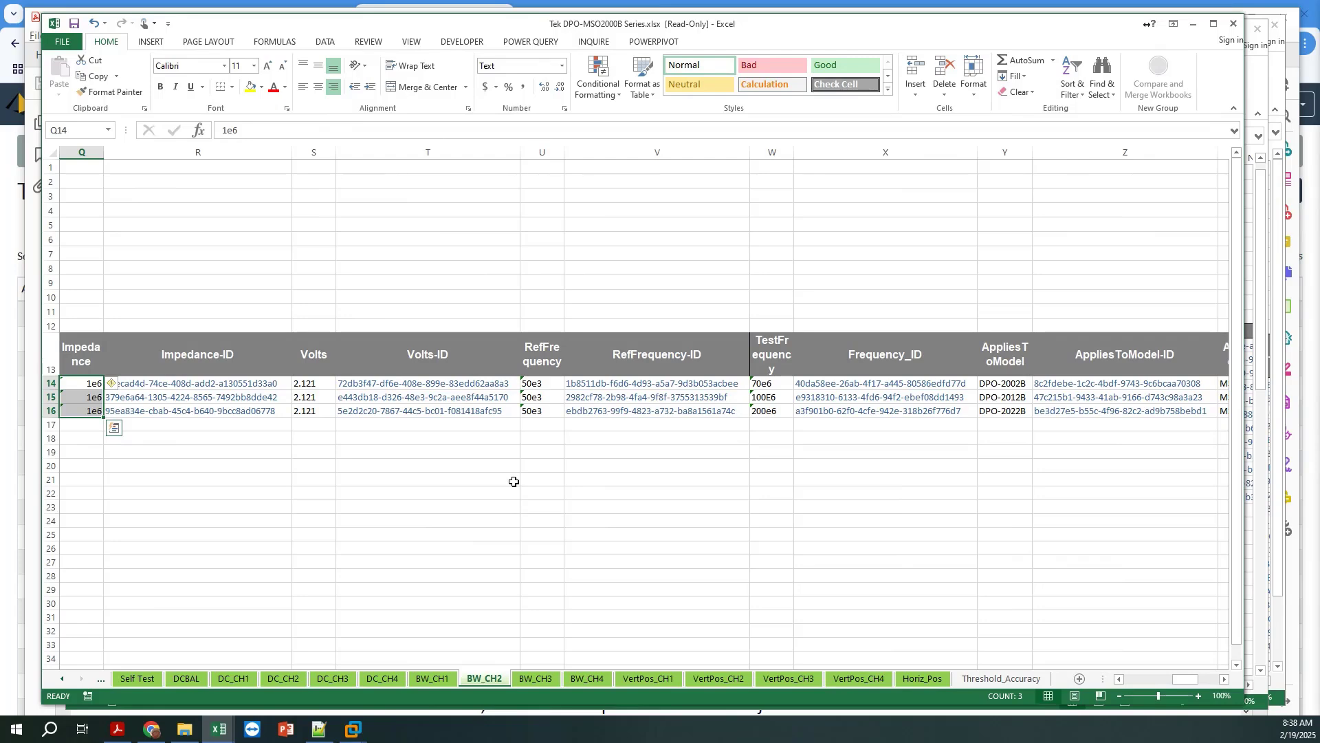
{"action": "key", "text": "Home"}
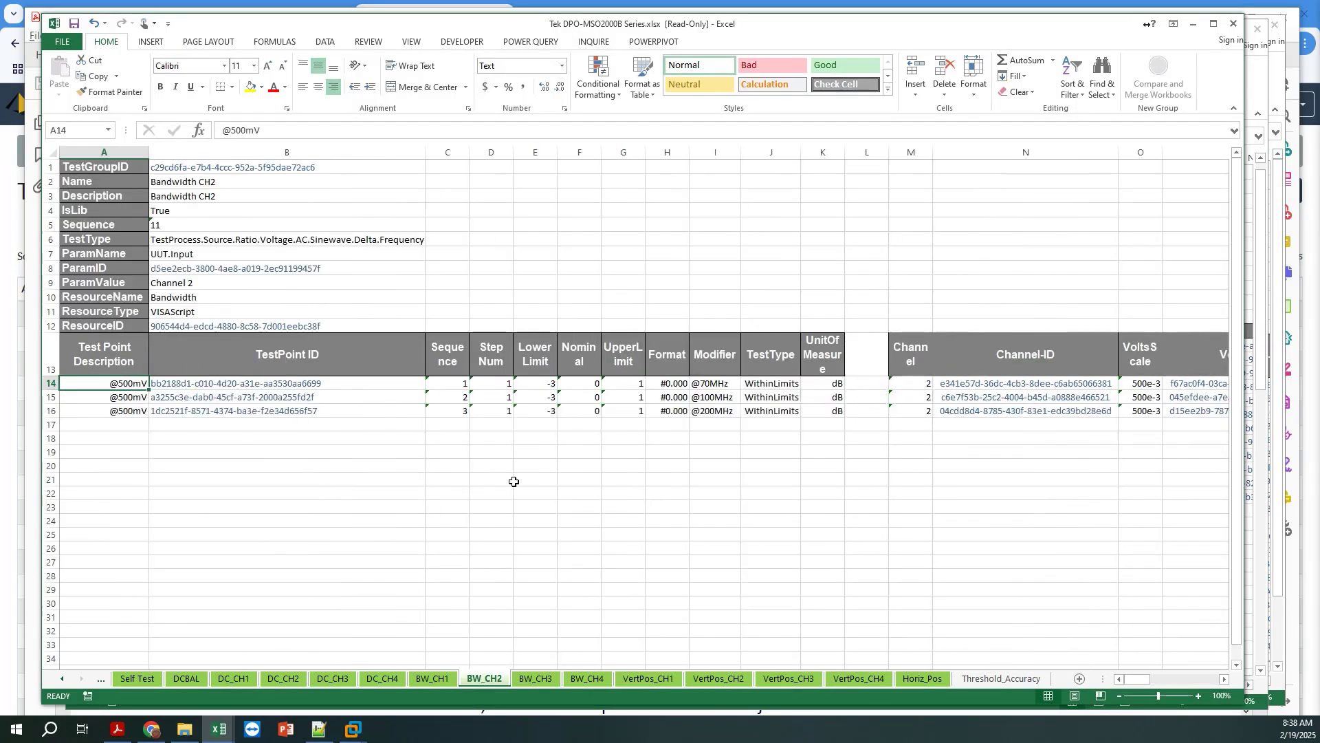
{"action": "key", "text": "Right"}
{"action": "key", "text": "Right"}
{"action": "key", "text": "Right"}
{"action": "key", "text": "Right"}
{"action": "key", "text": "Right"}
{"action": "key", "text": "Right"}
{"action": "key", "text": "Right"}
{"action": "key", "text": "Right"}
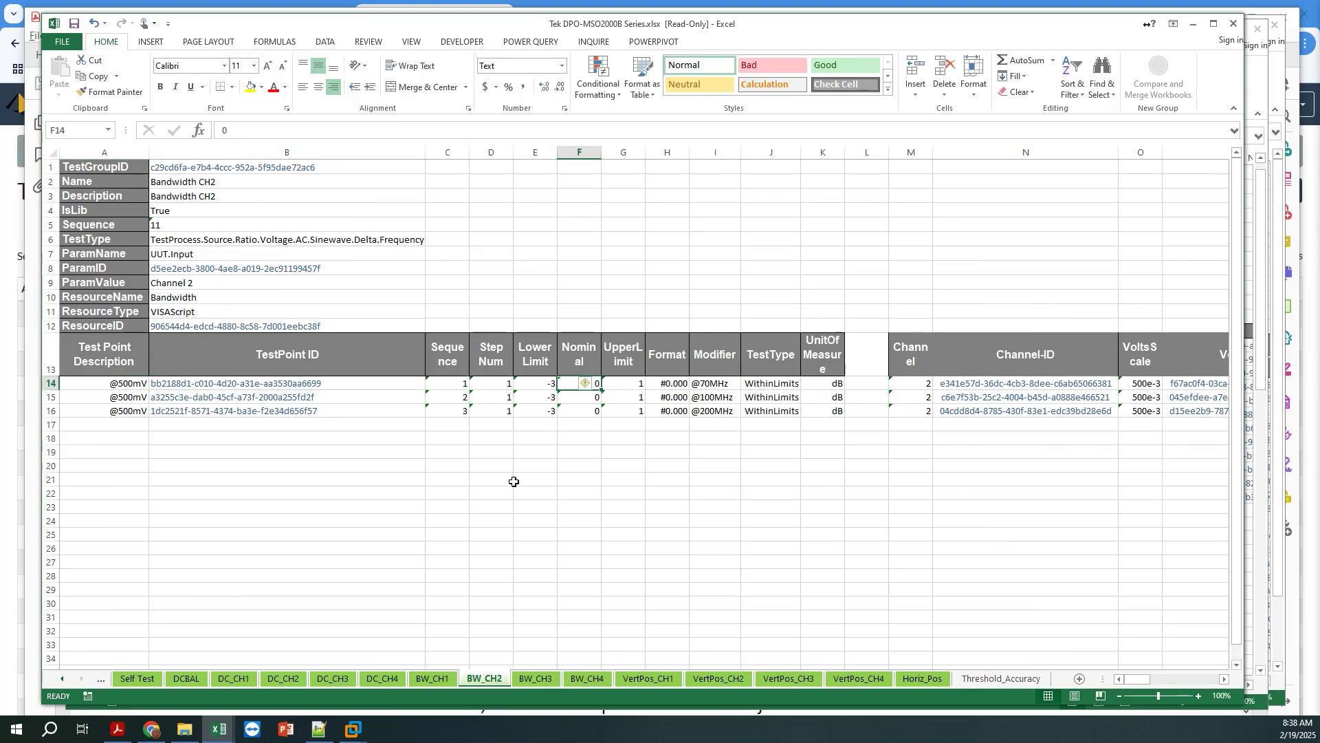
{"action": "key", "text": "Down"}
{"action": "key", "text": "Down"}
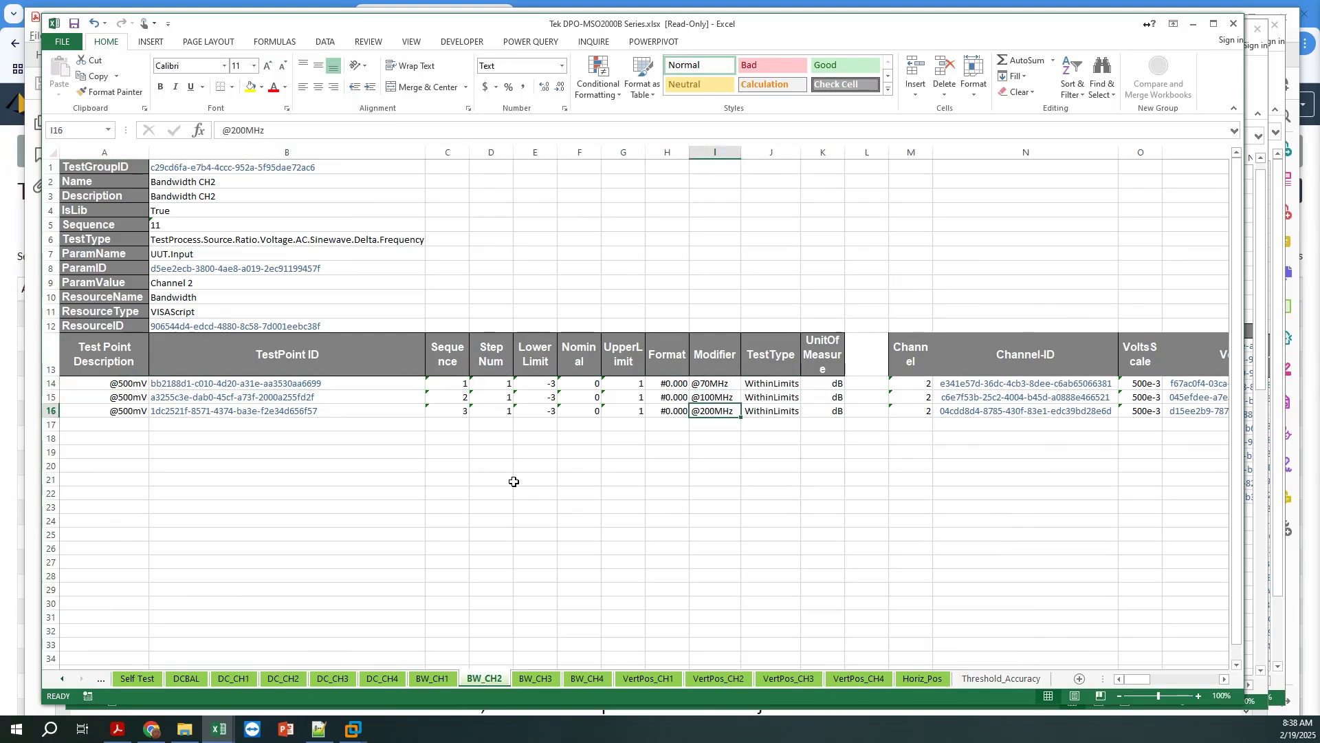
Examine the test point parameters along row 16, from the test type in column J to the AppliesToModel-ID in column Z
{"action": "key", "text": "Right"}
{"action": "key", "text": "Right"}
{"action": "key", "text": "Right"}
{"action": "key", "text": "Right"}
{"action": "key", "text": "Right"}
{"action": "key", "text": "Right"}
{"action": "key", "text": "Right"}
{"action": "key", "text": "Right"}
{"action": "key", "text": "Right"}
{"action": "key", "text": "Right"}
{"action": "key", "text": "Right"}
{"action": "key", "text": "Right"}
{"action": "key", "text": "Right"}
{"action": "key", "text": "Right"}
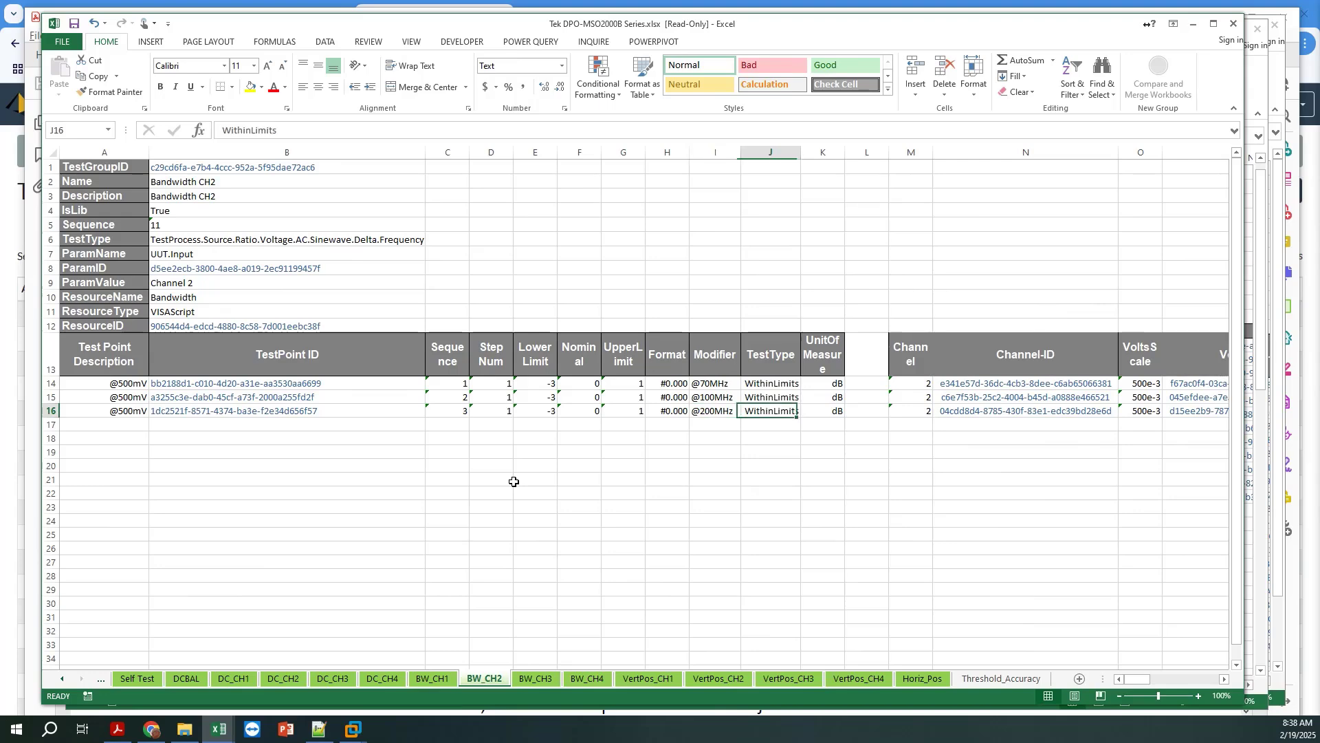
{"action": "key", "text": "Right"}
{"action": "key", "text": "Right"}
{"action": "key", "text": "Right"}
{"action": "key", "text": "Right"}
{"action": "key", "text": "Right"}
{"action": "key", "text": "Right"}
{"action": "key", "text": "Right"}
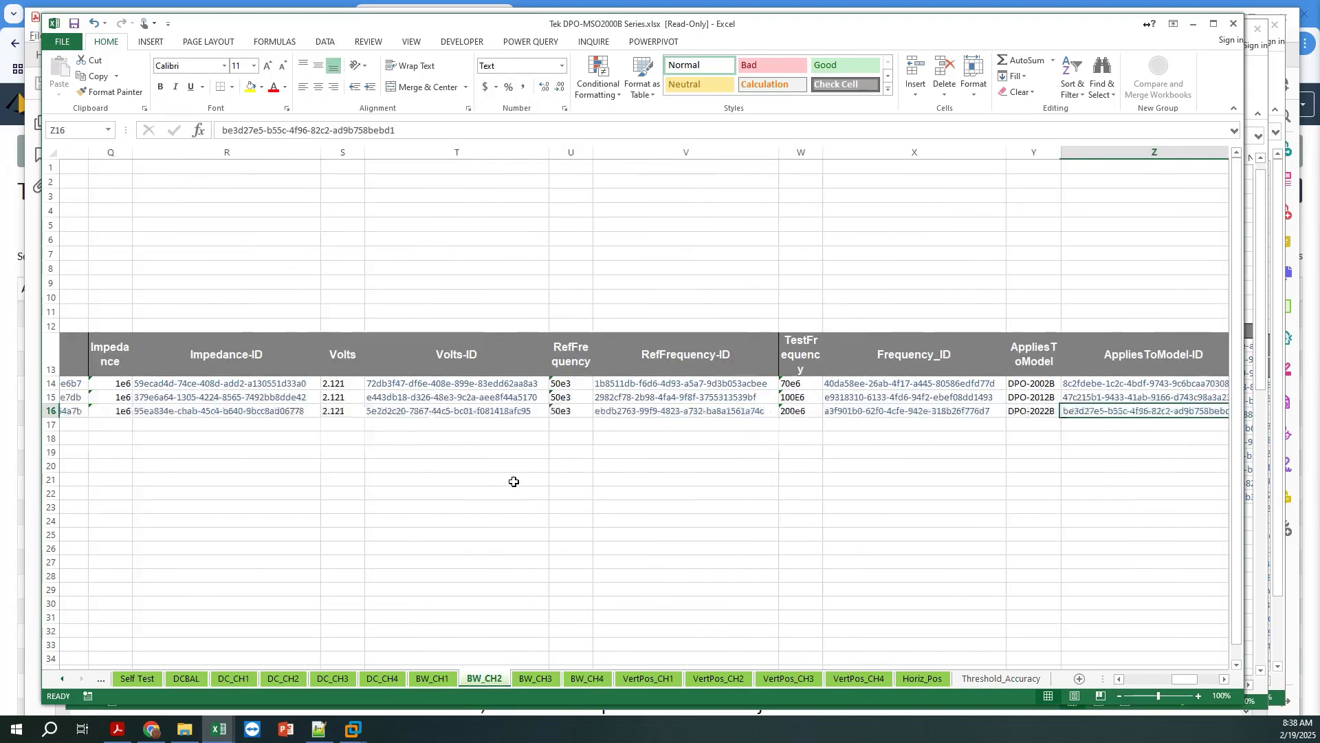
Examine the repeated AppliesToModel and AppliesToModel-ID pairs in row 14, from column Y through column AF
{"action": "key", "text": "Up"}
{"action": "key", "text": "Up"}
{"action": "key", "text": "Left"}
{"action": "key", "text": "Left"}
{"action": "key", "text": "Left"}
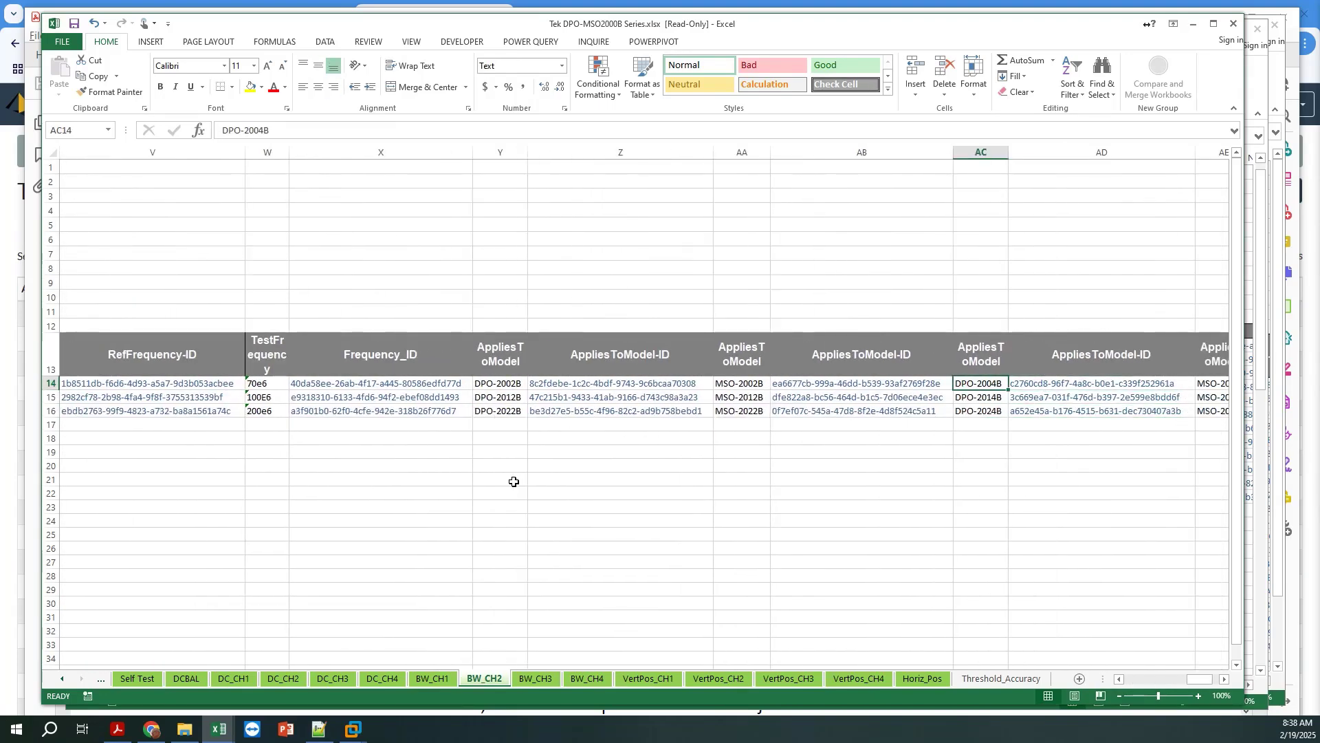
{"action": "key", "text": "Left"}
{"action": "key", "text": "Left"}
{"action": "key", "text": "Left"}
{"action": "key", "text": "Left"}
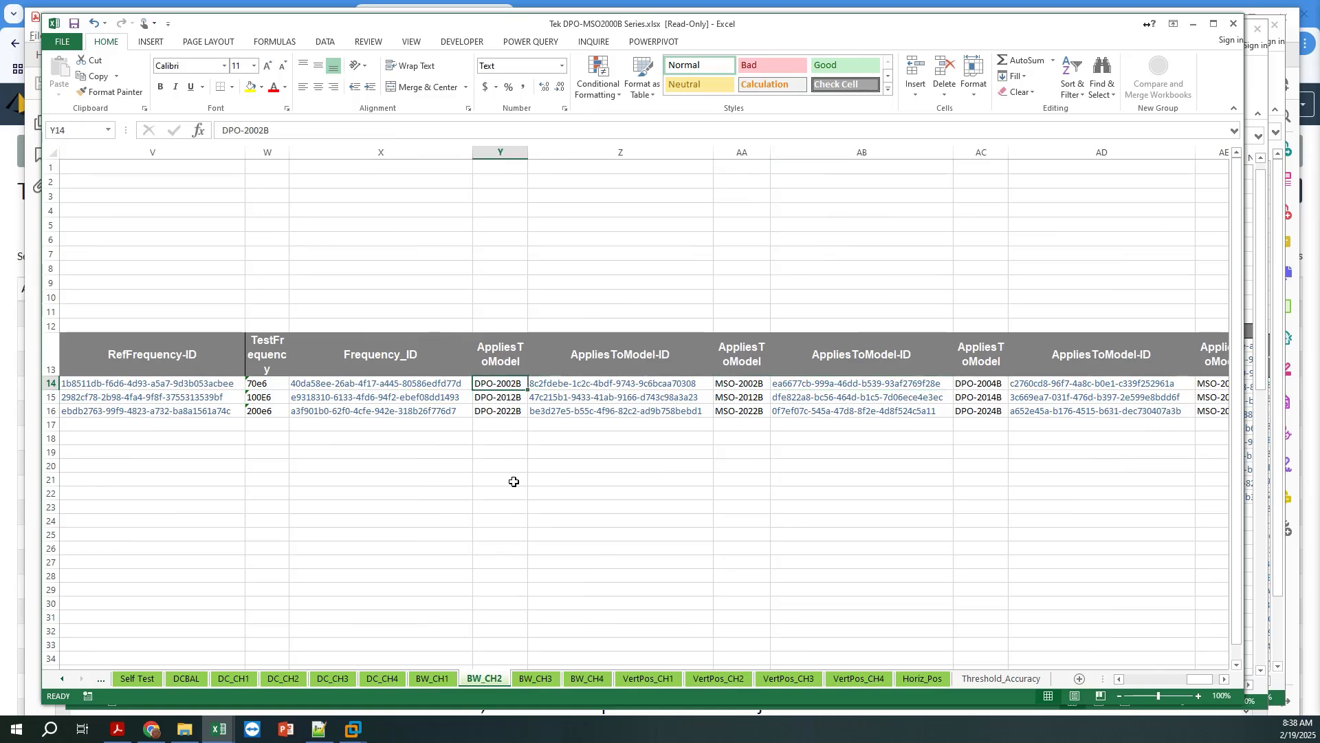
{"action": "key", "text": "Right"}
{"action": "key", "text": "Right"}
{"action": "key", "text": "Right"}
{"action": "key", "text": "Right"}
{"action": "key", "text": "Right"}
{"action": "key", "text": "Right"}
{"action": "key", "text": "Right"}
{"action": "key", "text": "Right"}
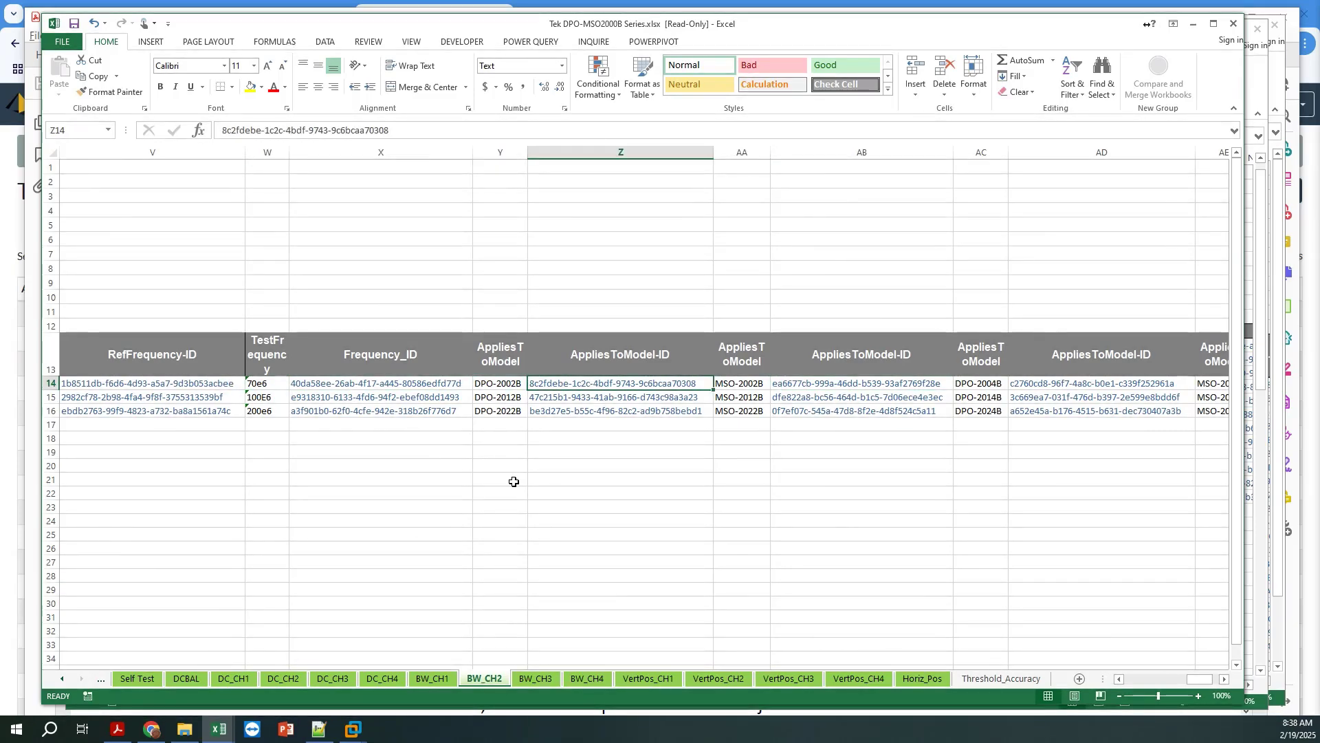
{"action": "key", "text": "Right"}
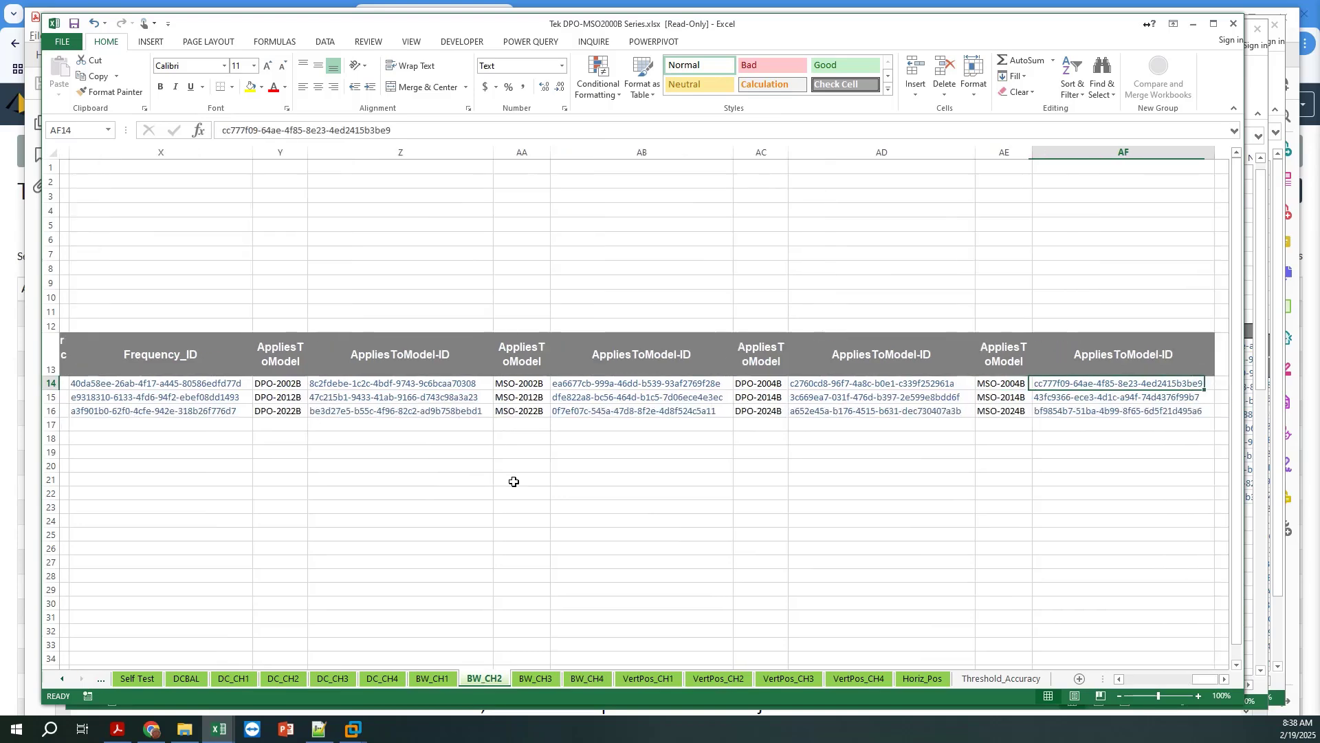
Return to the start of row 14 and select the empty parameter cell C7 beside UUT.Input
{"action": "key", "text": "Left"}
{"action": "key", "text": "Left"}
{"action": "key", "text": "Left"}
{"action": "key", "text": "Left"}
{"action": "key", "text": "Left"}
{"action": "key", "text": "Left"}
{"action": "key", "text": "Left"}
{"action": "key", "text": "Left"}
{"action": "key", "text": "Left"}
{"action": "key", "text": "Left"}
{"action": "key", "text": "Left"}
{"action": "key", "text": "Left"}
{"action": "key", "text": "Left"}
{"action": "key", "text": "Left"}
{"action": "key", "text": "Left"}
{"action": "key", "text": "Left"}
{"action": "key", "text": "Left"}
{"action": "key", "text": "Left"}
{"action": "key", "text": "Left"}
{"action": "key", "text": "Left"}
{"action": "key", "text": "Left"}
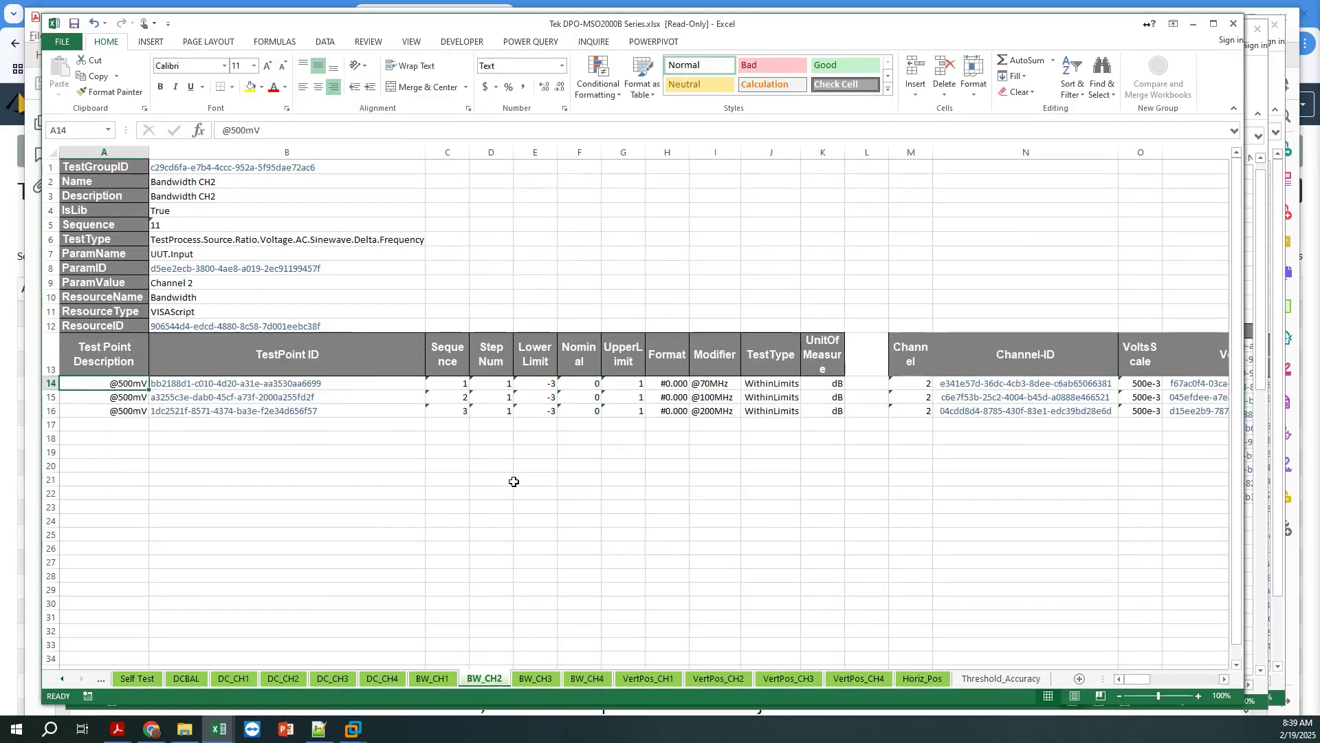
{"action": "left_click", "coordinate": [437, 256]}
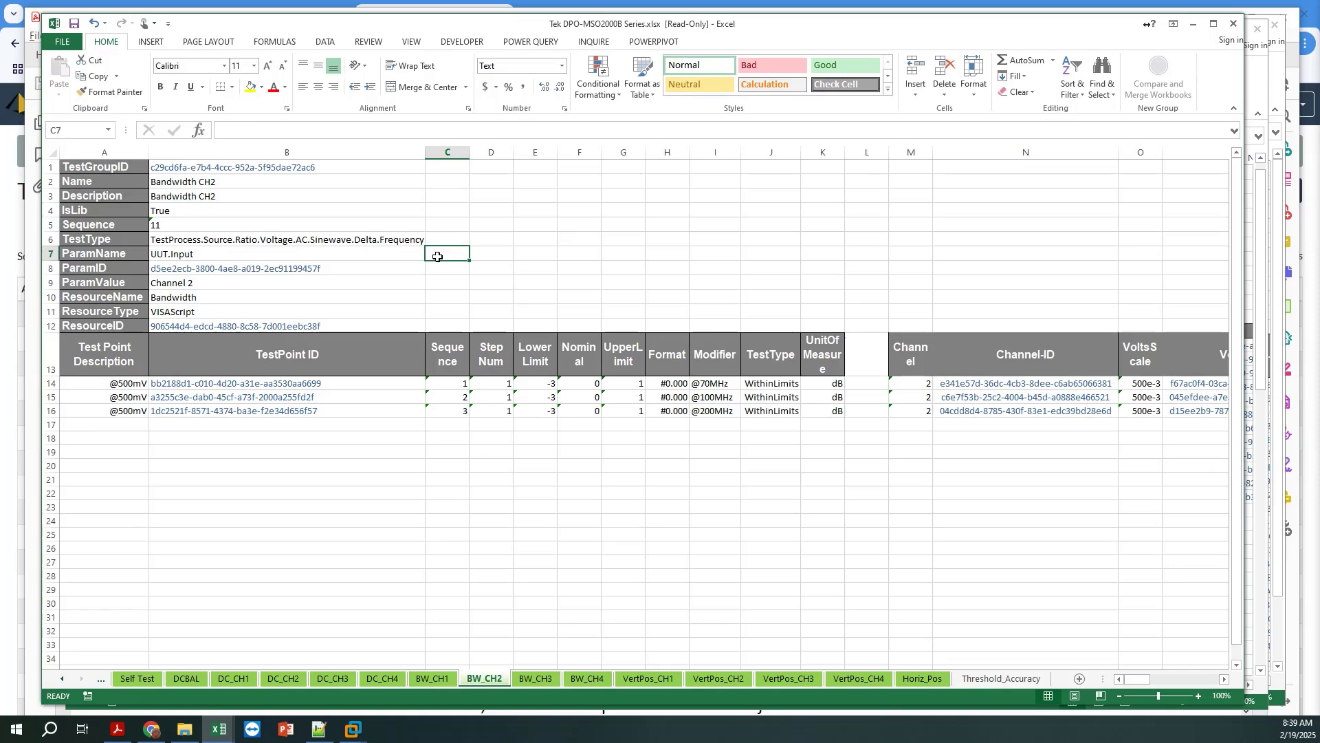
Switch to the manual in Adobe Acrobat Reader and read the Test Group Resources section and the Test Points column descriptions
{"action": "key", "text": "alt+Tab"}
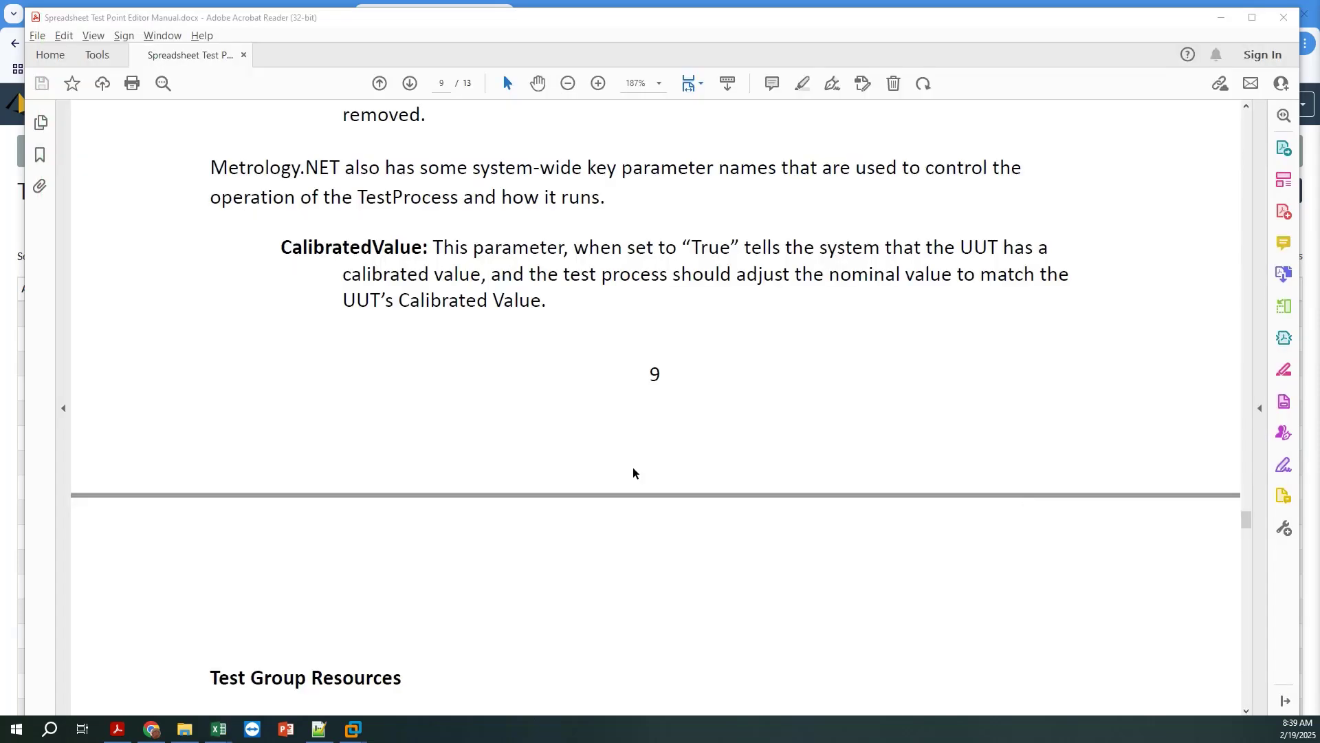
{"action": "scroll", "coordinate": [619, 475], "scroll_direction": "down", "scroll_amount": 4}
{"action": "scroll", "coordinate": [612, 479], "scroll_direction": "down", "scroll_amount": 1}
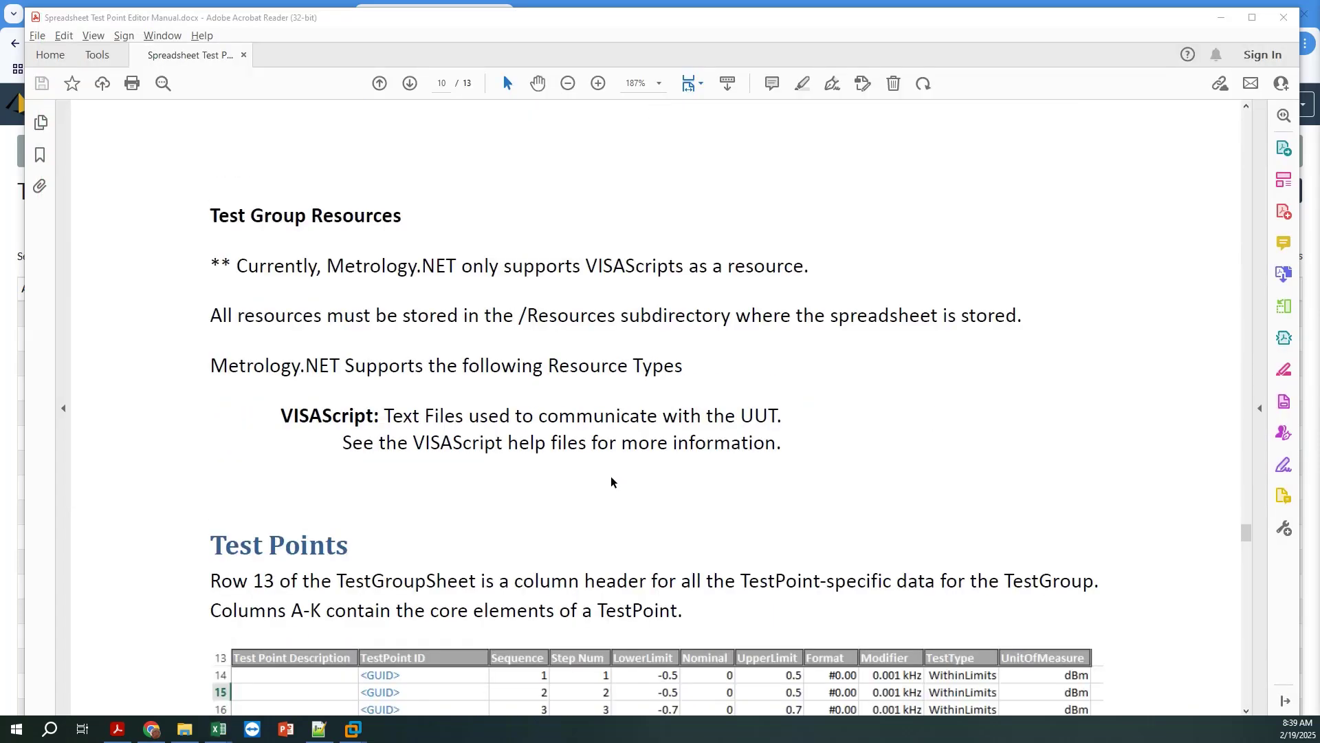
{"action": "scroll", "coordinate": [561, 424], "scroll_direction": "down", "scroll_amount": 4}
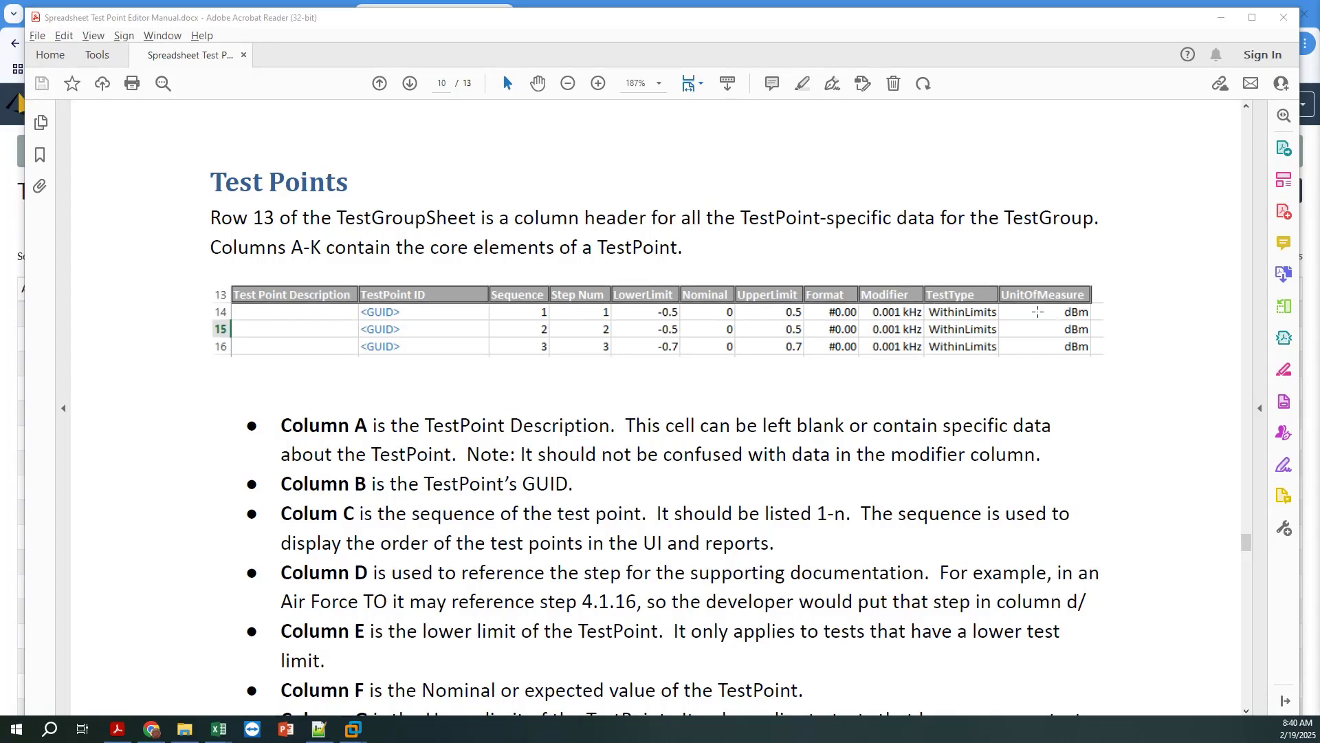
{"action": "scroll", "coordinate": [490, 554], "scroll_direction": "down", "scroll_amount": 1}
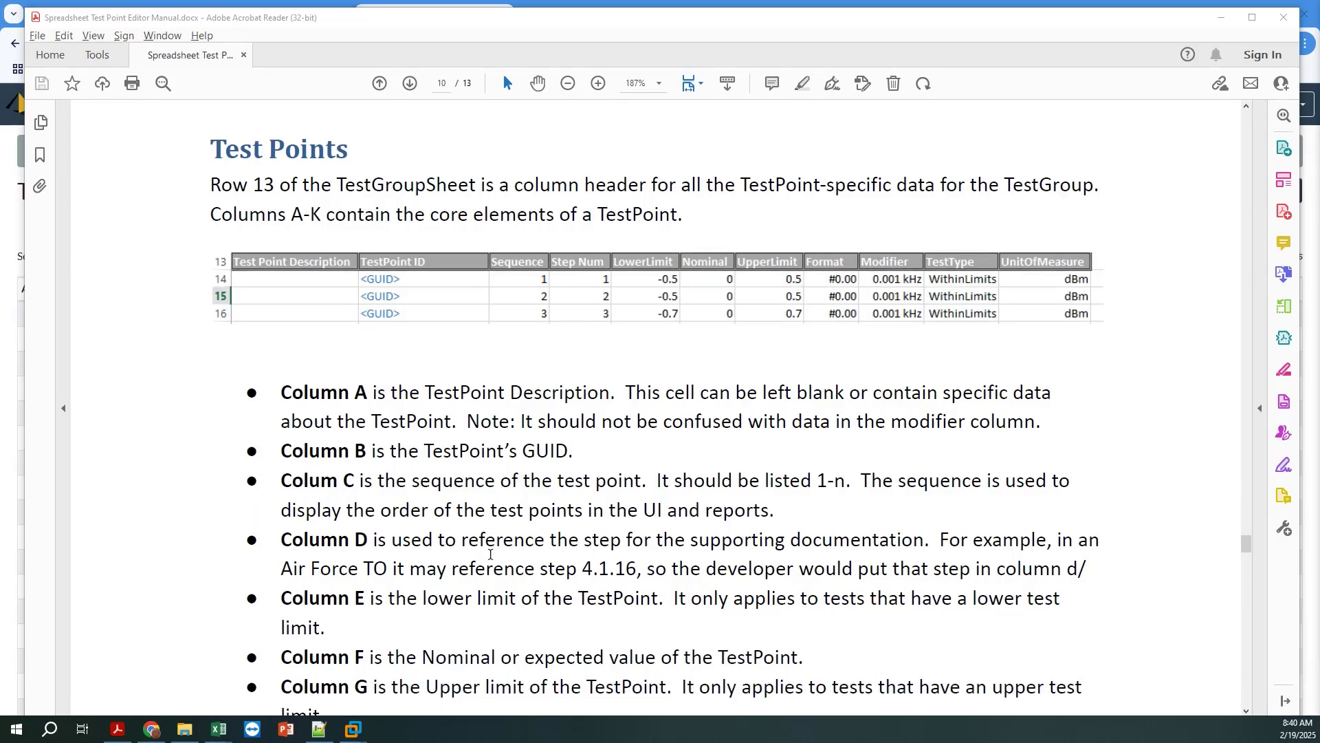
{"action": "scroll", "coordinate": [490, 554], "scroll_direction": "down", "scroll_amount": 2}
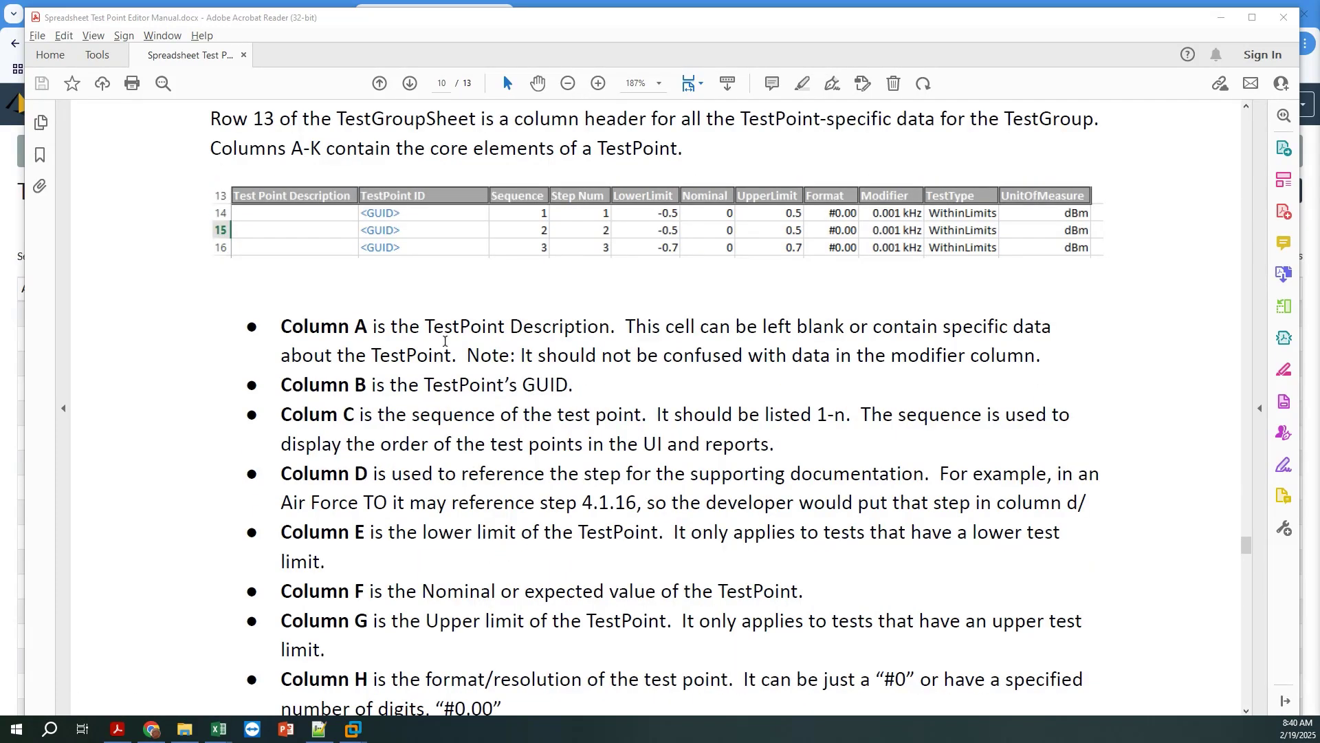
{"action": "scroll", "coordinate": [533, 576], "scroll_direction": "down", "scroll_amount": 3}
{"action": "scroll", "coordinate": [532, 577], "scroll_direction": "down", "scroll_amount": 2}
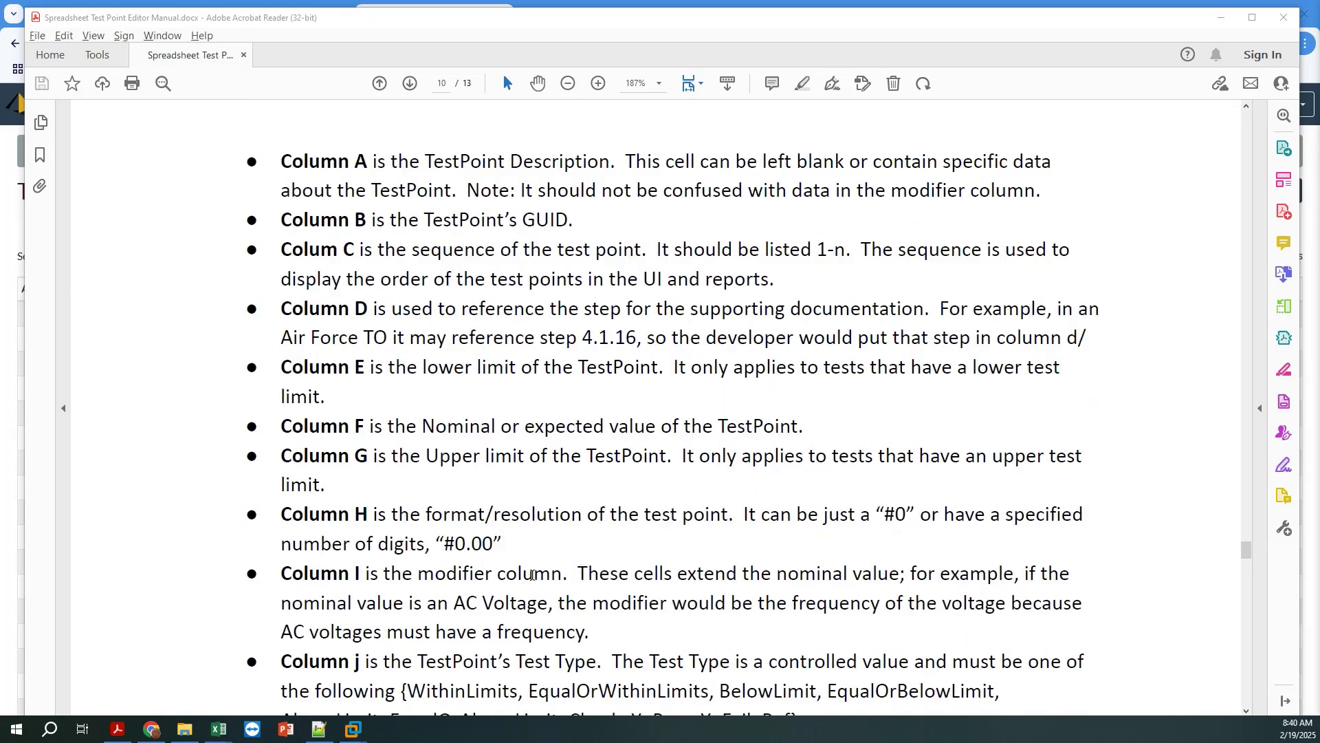
Switch to Excel and compare the TestType value in J14 of the BW_CH2 sheet and the Keysight U1453_61A ACA sheet
{"action": "key", "text": "alt+Tab"}
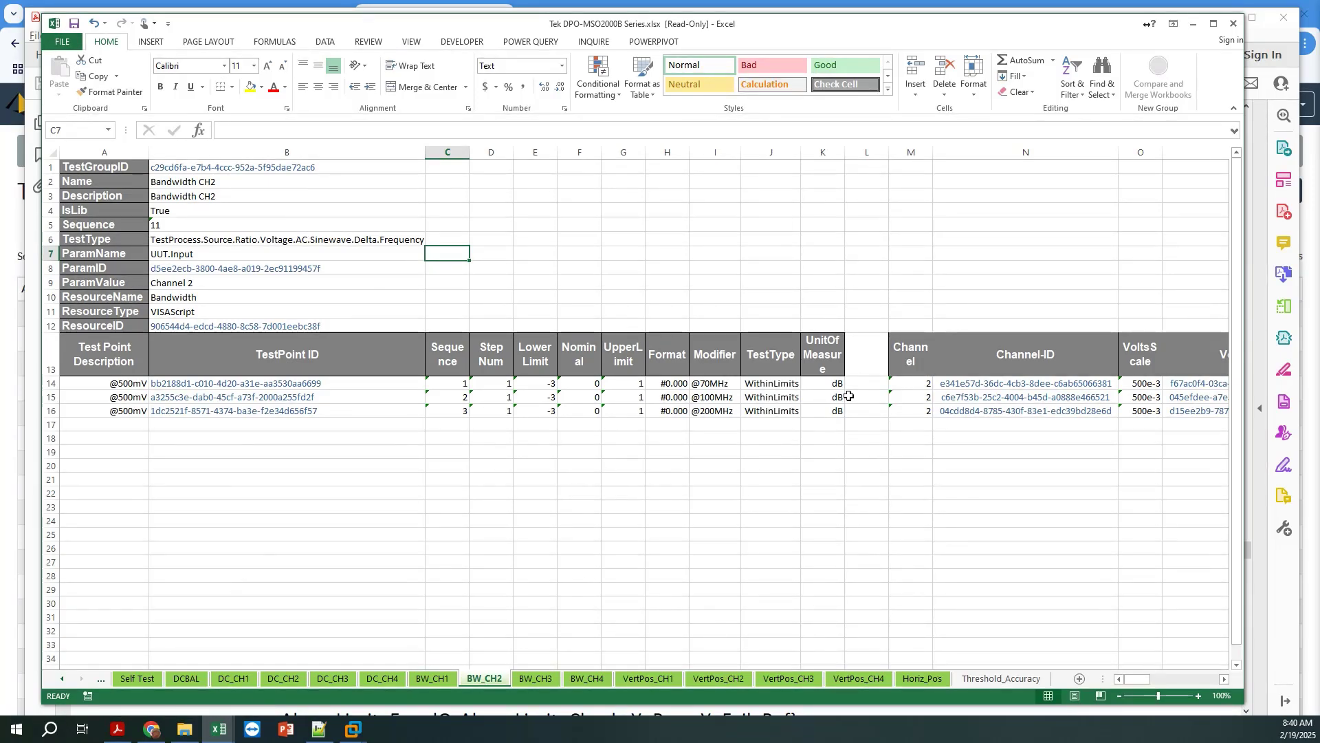
{"action": "left_click", "coordinate": [783, 383]}
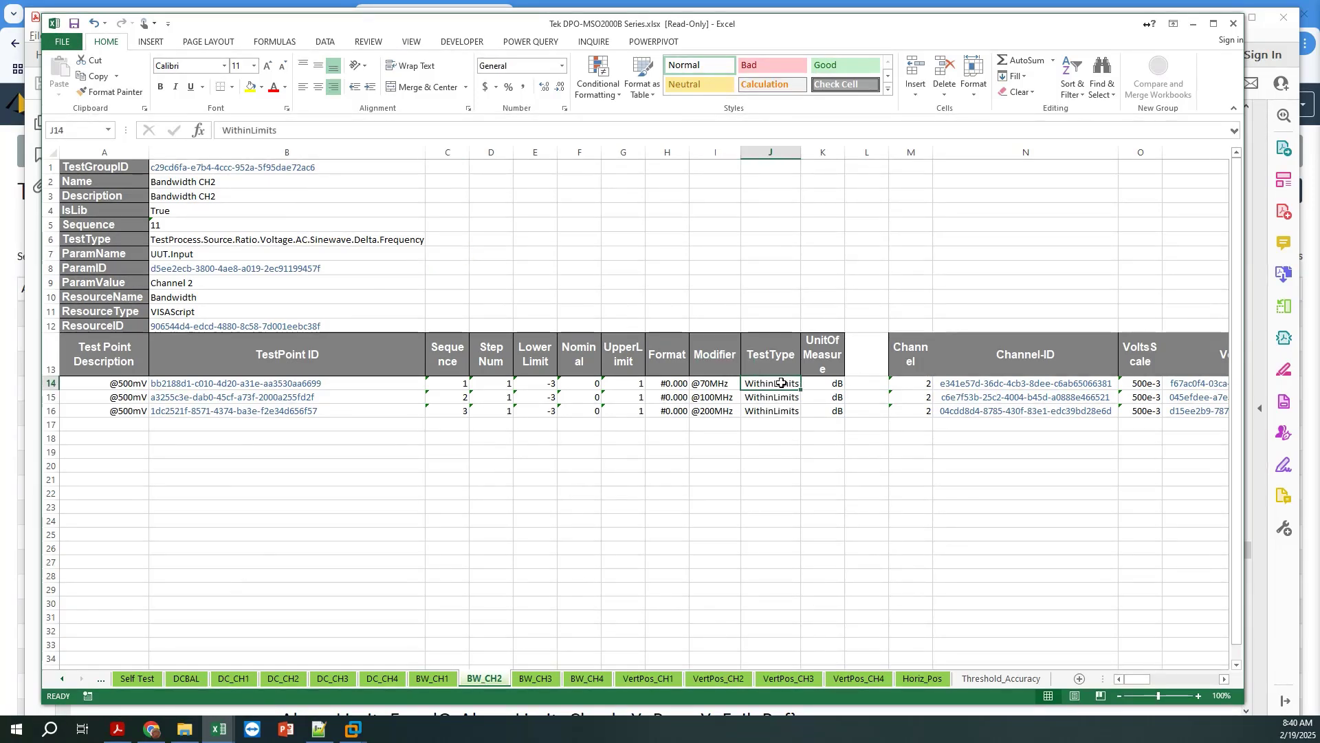
{"action": "key", "text": "alt+Tab"}
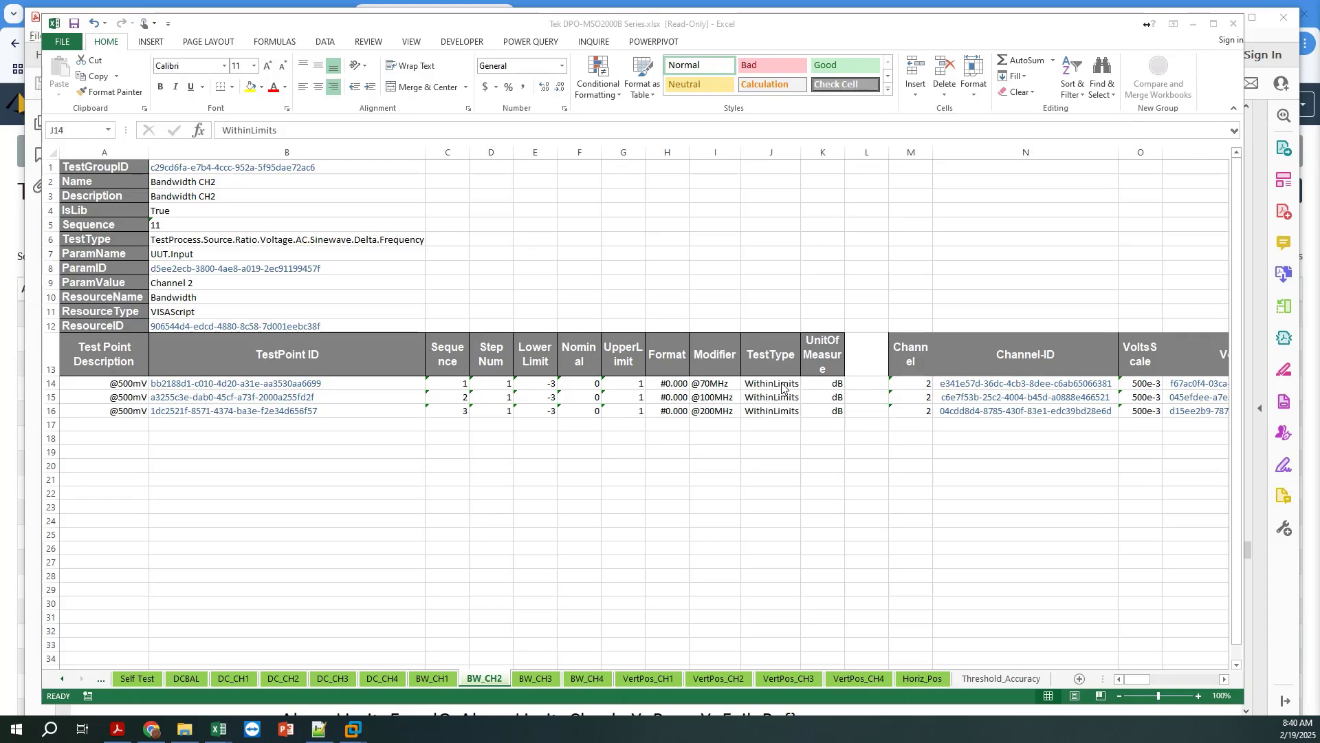
{"action": "key", "text": "alt+Tab"}
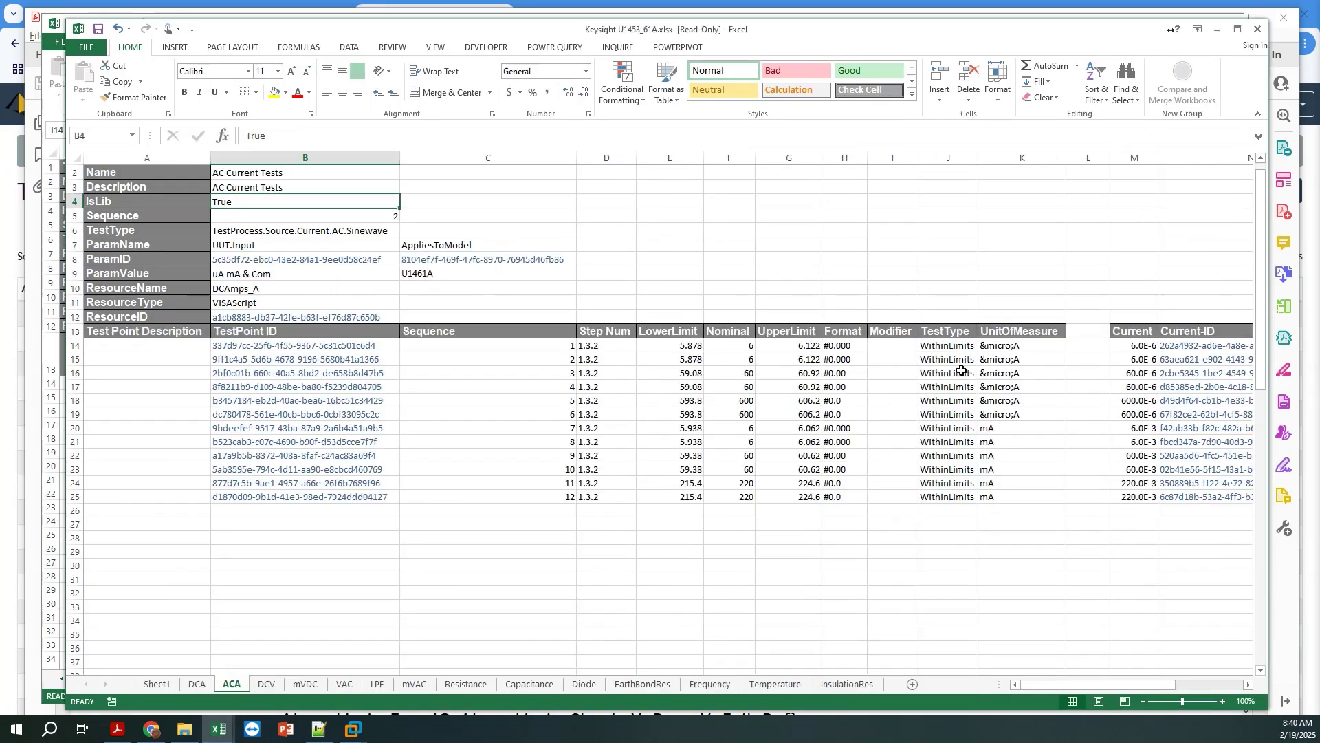
{"action": "left_click", "coordinate": [966, 345]}
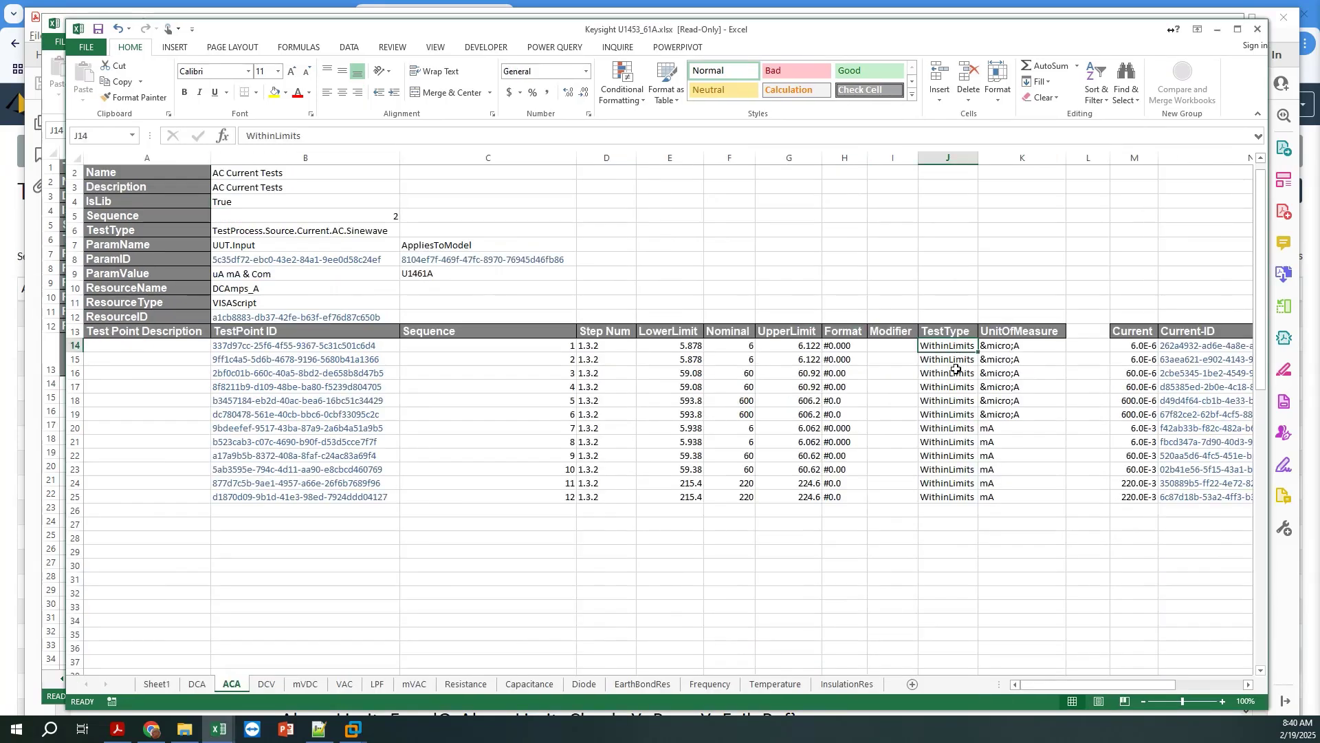
Switch to the Keysight 3497XA workbook, show its Data sheet, and highlight the test point test types in A2:A11
{"action": "key", "text": "alt+Tab"}
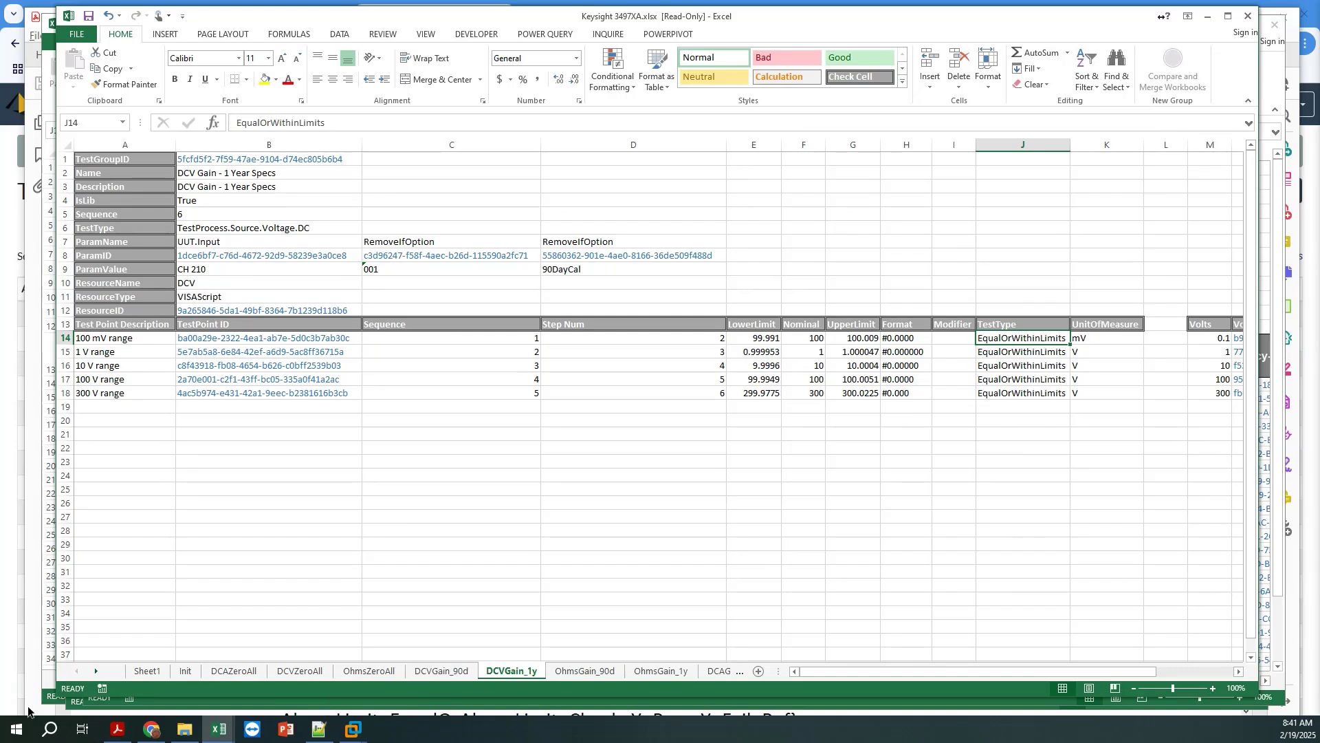
{"action": "left_click", "coordinate": [91, 673]}
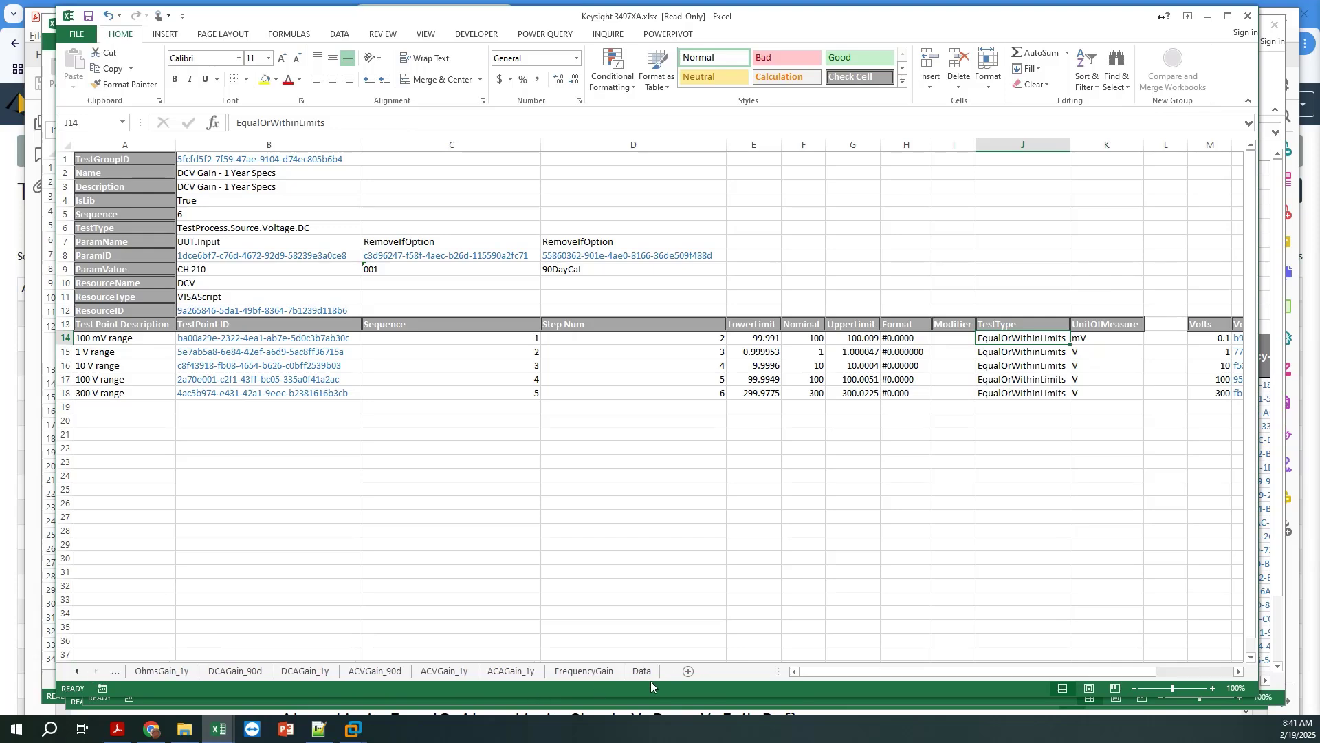
{"action": "left_click", "coordinate": [646, 676]}
{"action": "left_click", "coordinate": [345, 171]}
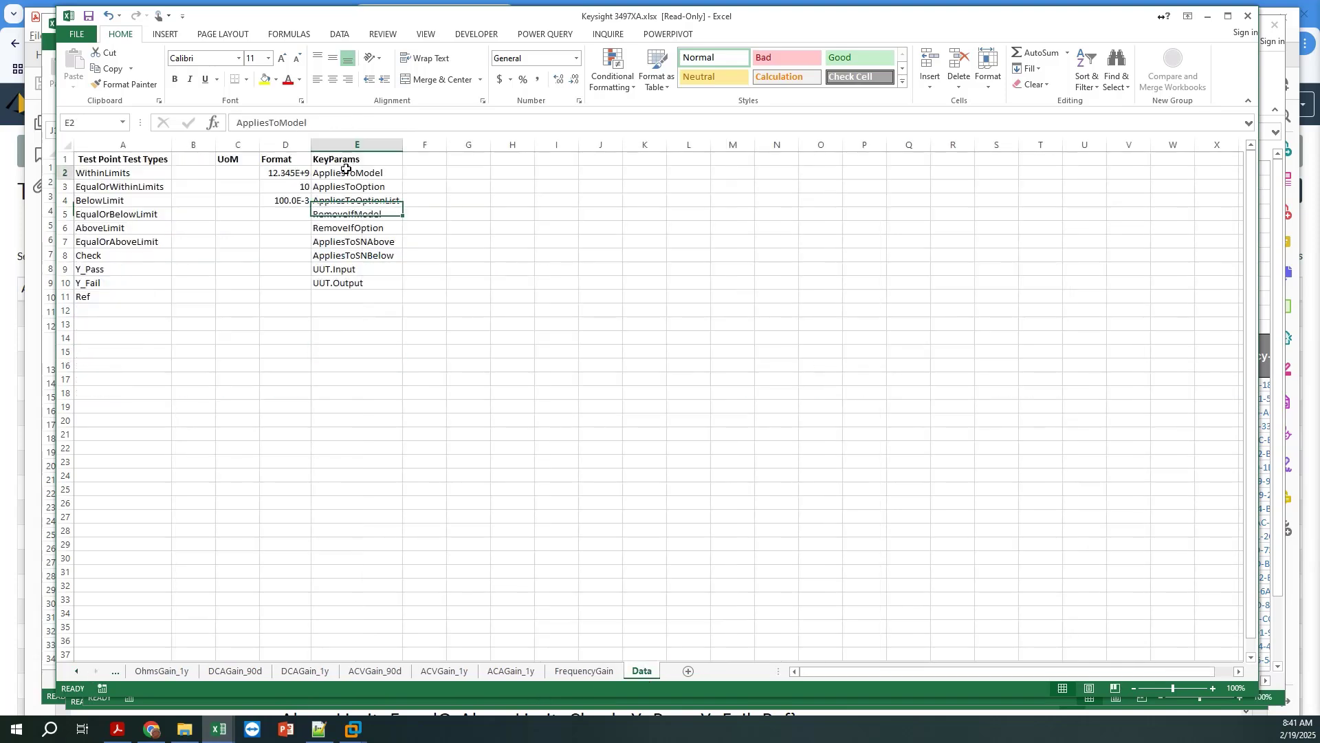
{"action": "left_click_drag", "start_coordinate": [89, 173], "coordinate": [102, 294]}
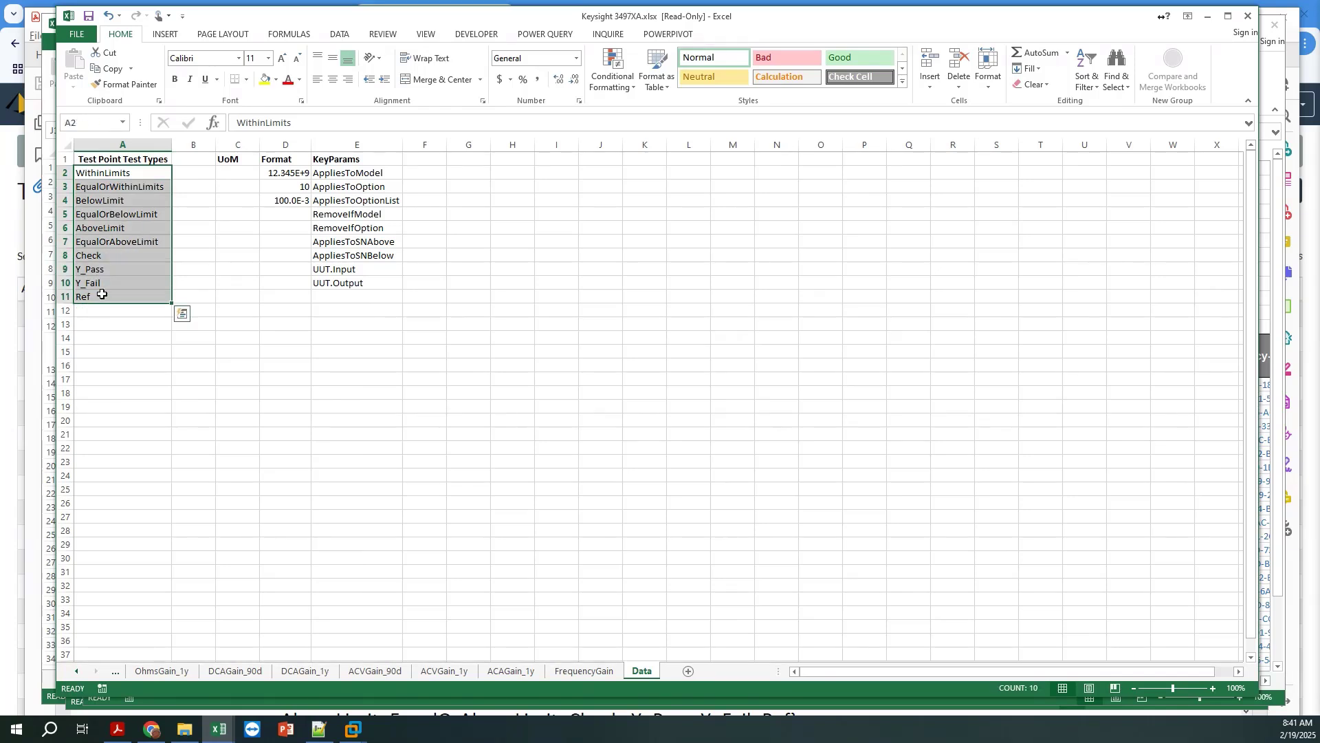
Switch back to the Tek DPO-MSO2000B Series workbook and examine the row 14 test point fields from sequence to lower limit
{"action": "key", "text": "alt+Tab"}
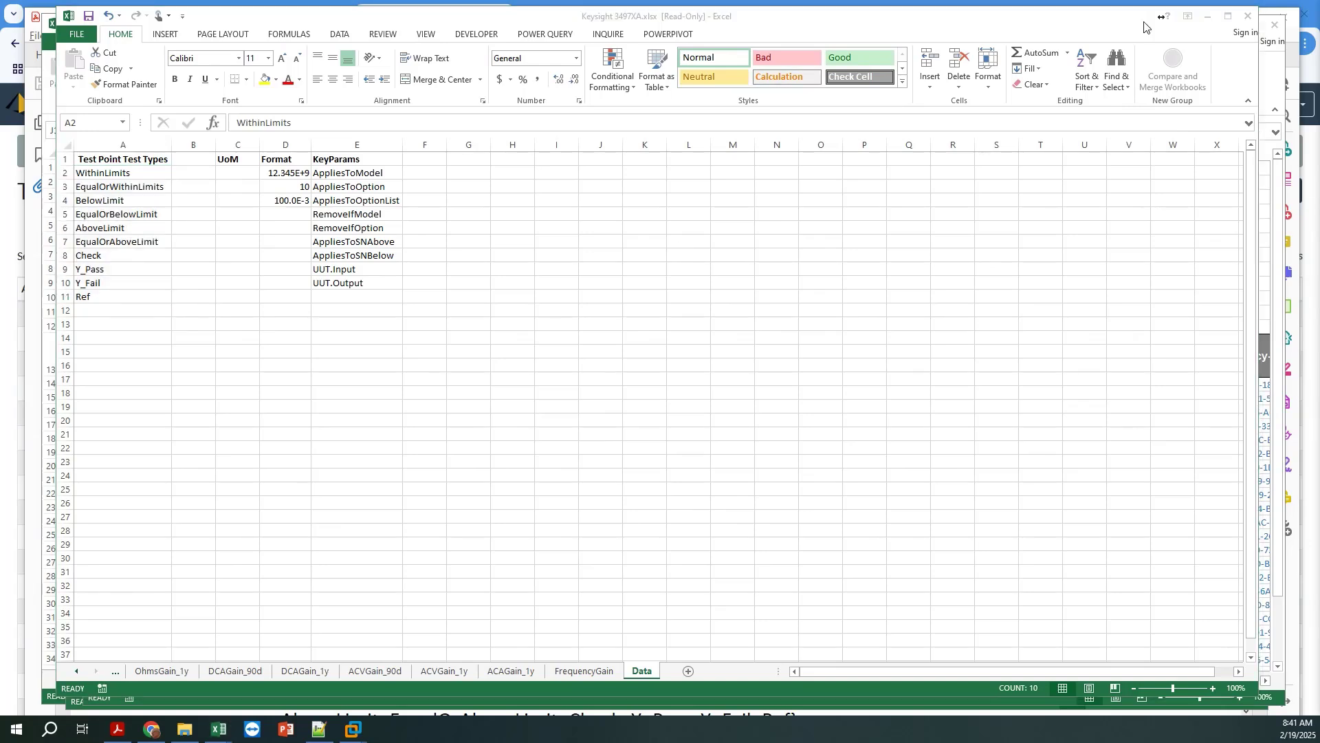
{"action": "key", "text": "Right"}
{"action": "key", "text": "Right"}
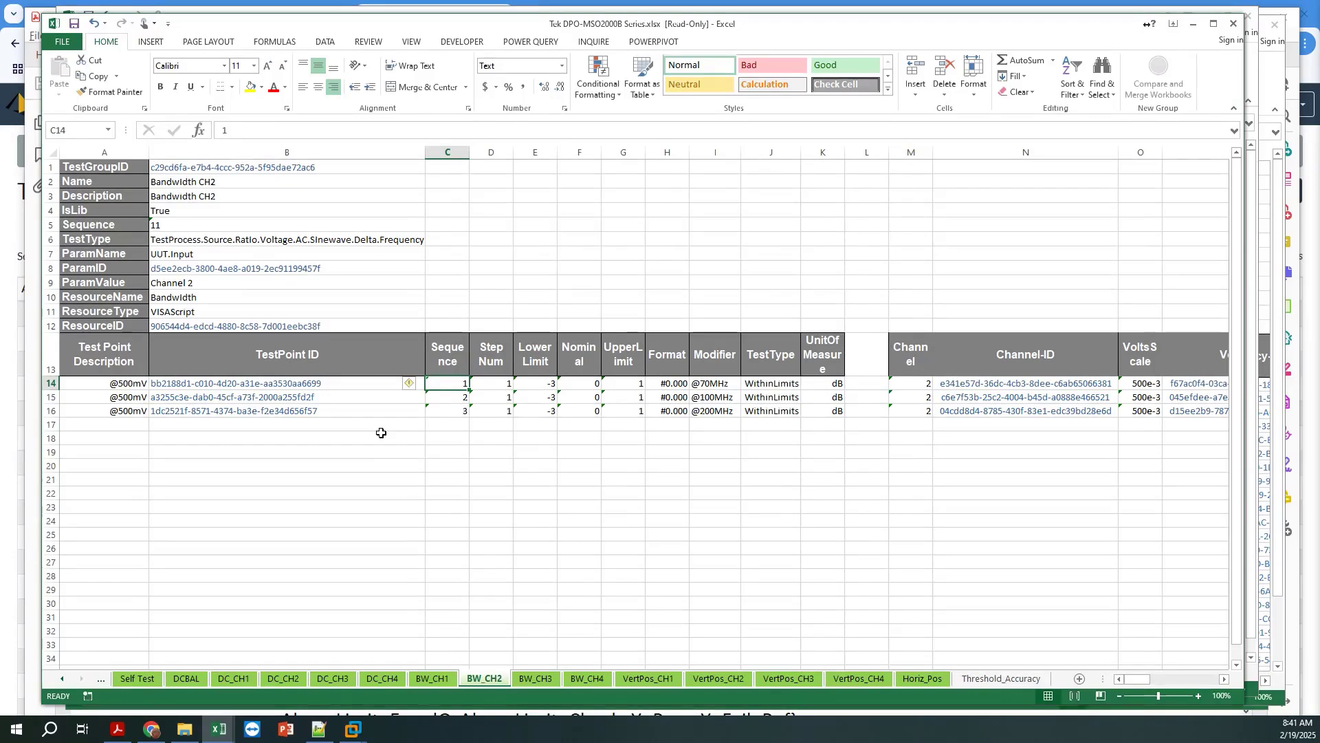
{"action": "key", "text": "Right"}
{"action": "key", "text": "Right"}
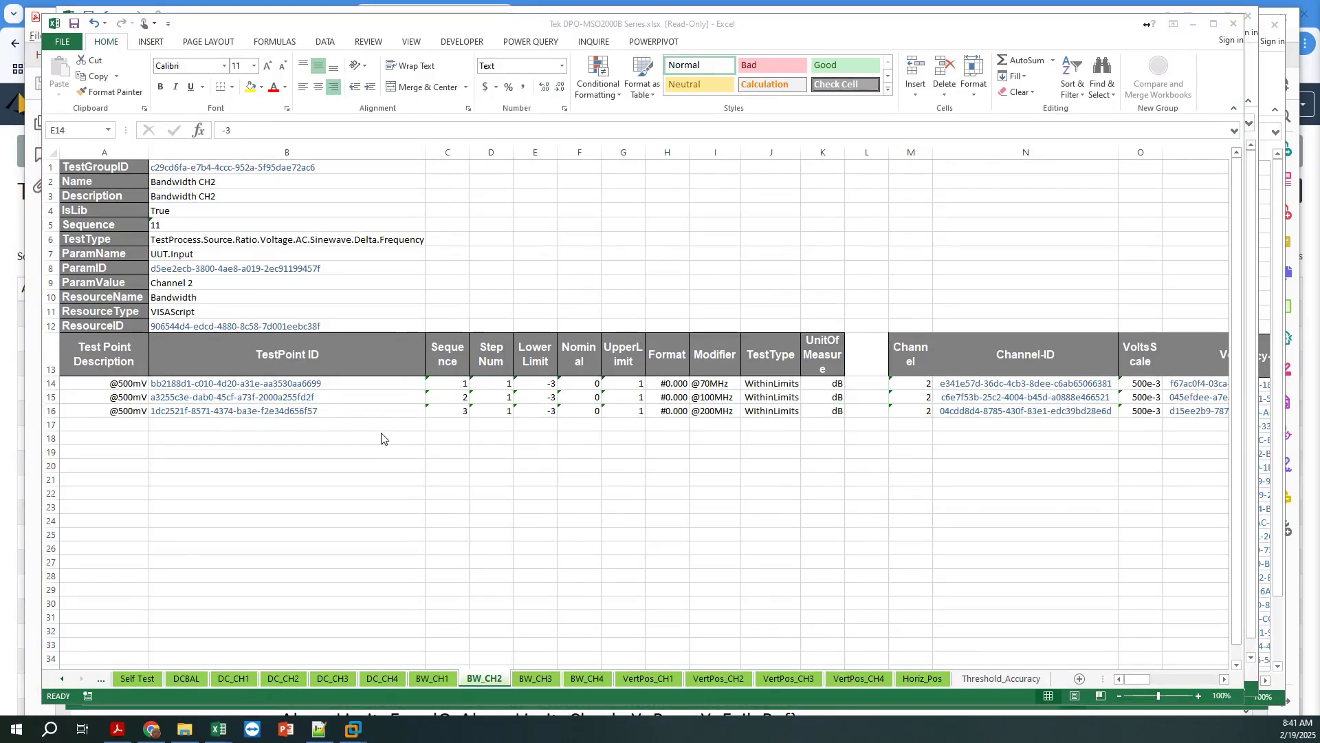
Switch to the Keysight U1453_61A workbook and examine the ACA sheet's step number and the formulas for test point and group sequence
{"action": "key", "text": "alt+Tab"}
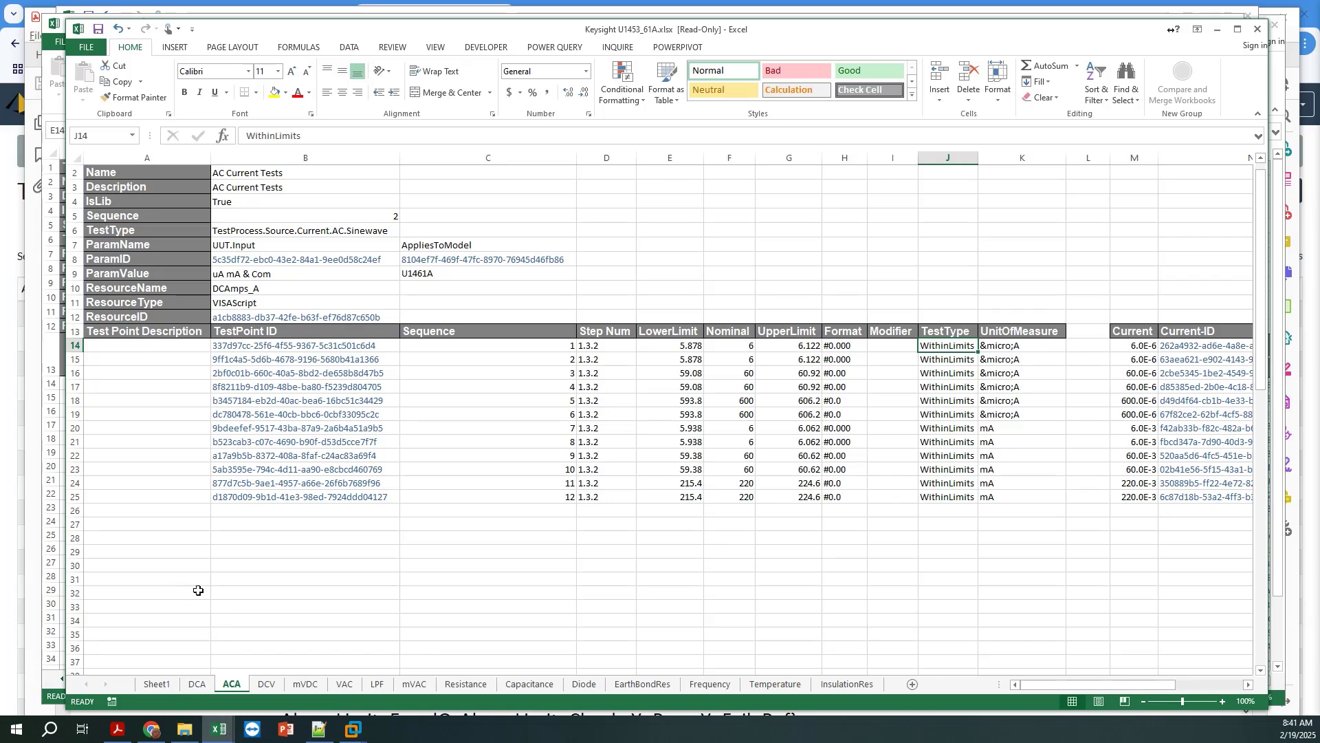
{"action": "left_click", "coordinate": [592, 351]}
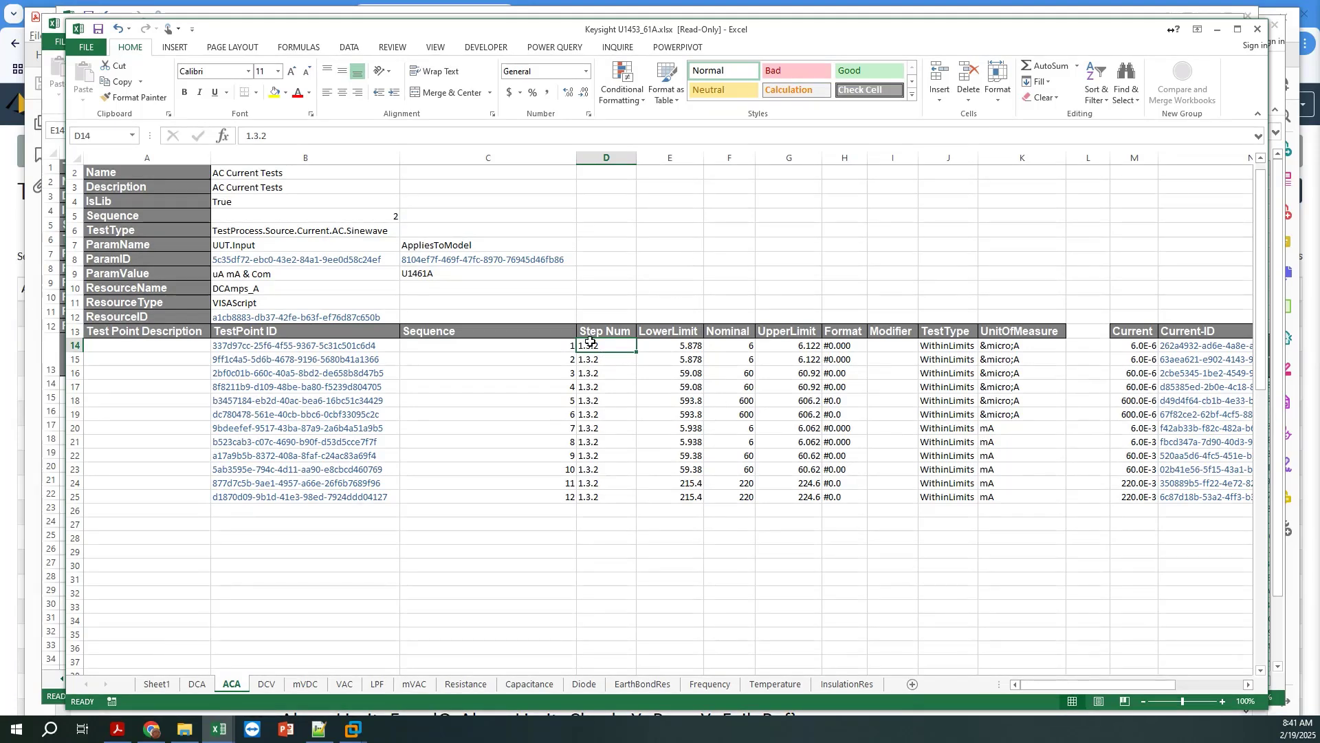
{"action": "left_click", "coordinate": [542, 344]}
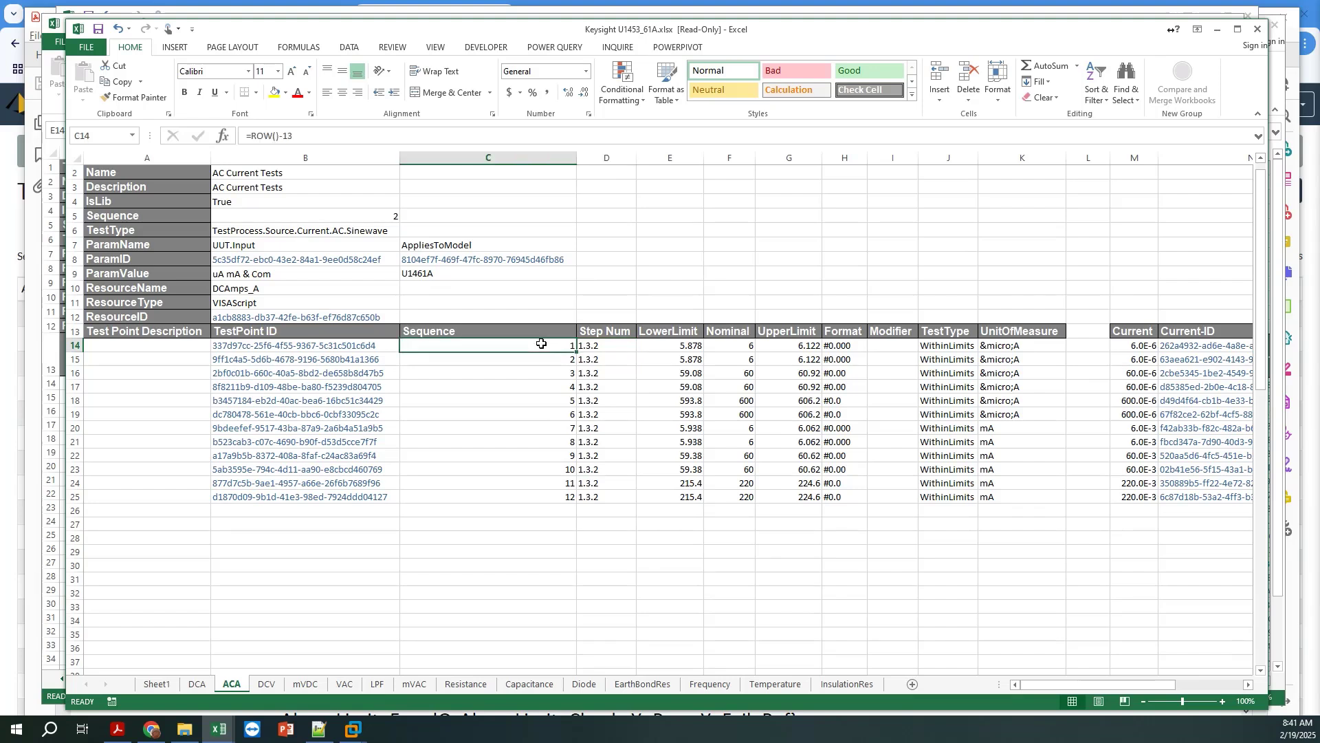
{"action": "left_click", "coordinate": [598, 345]}
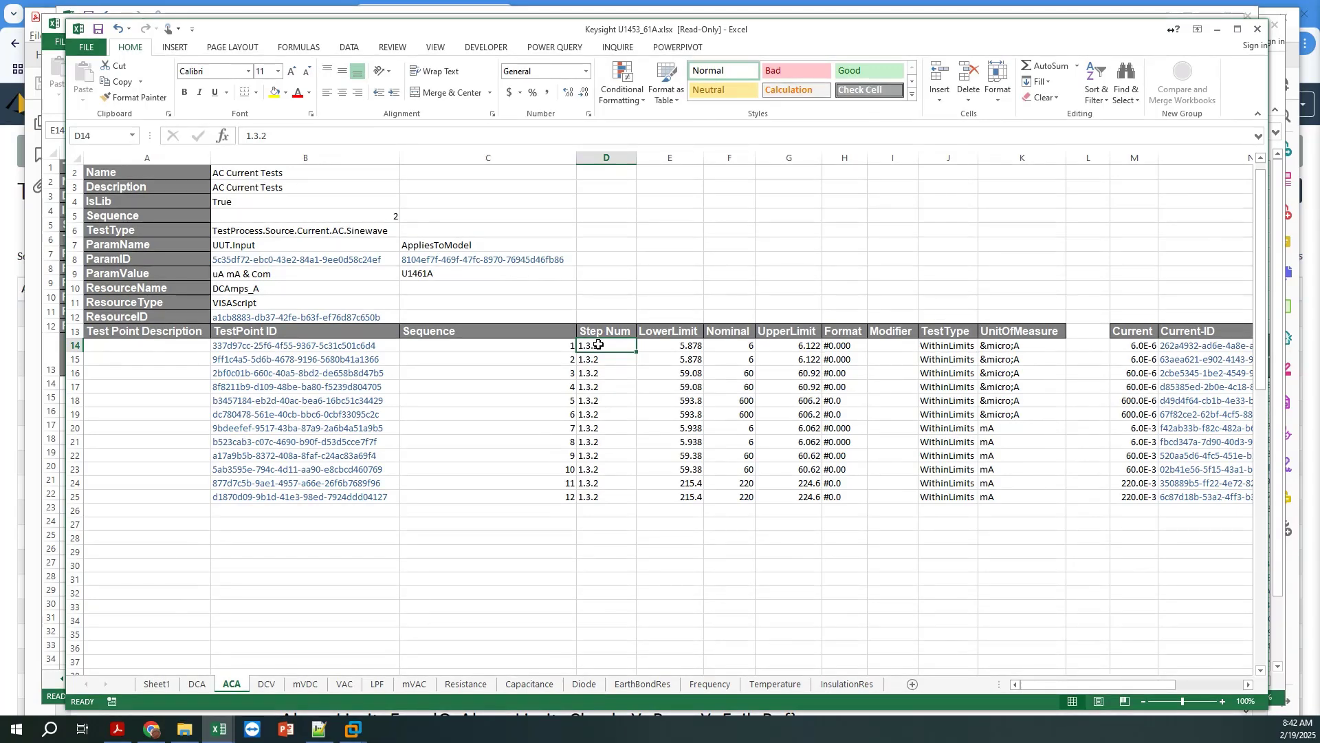
{"action": "key", "text": "Left"}
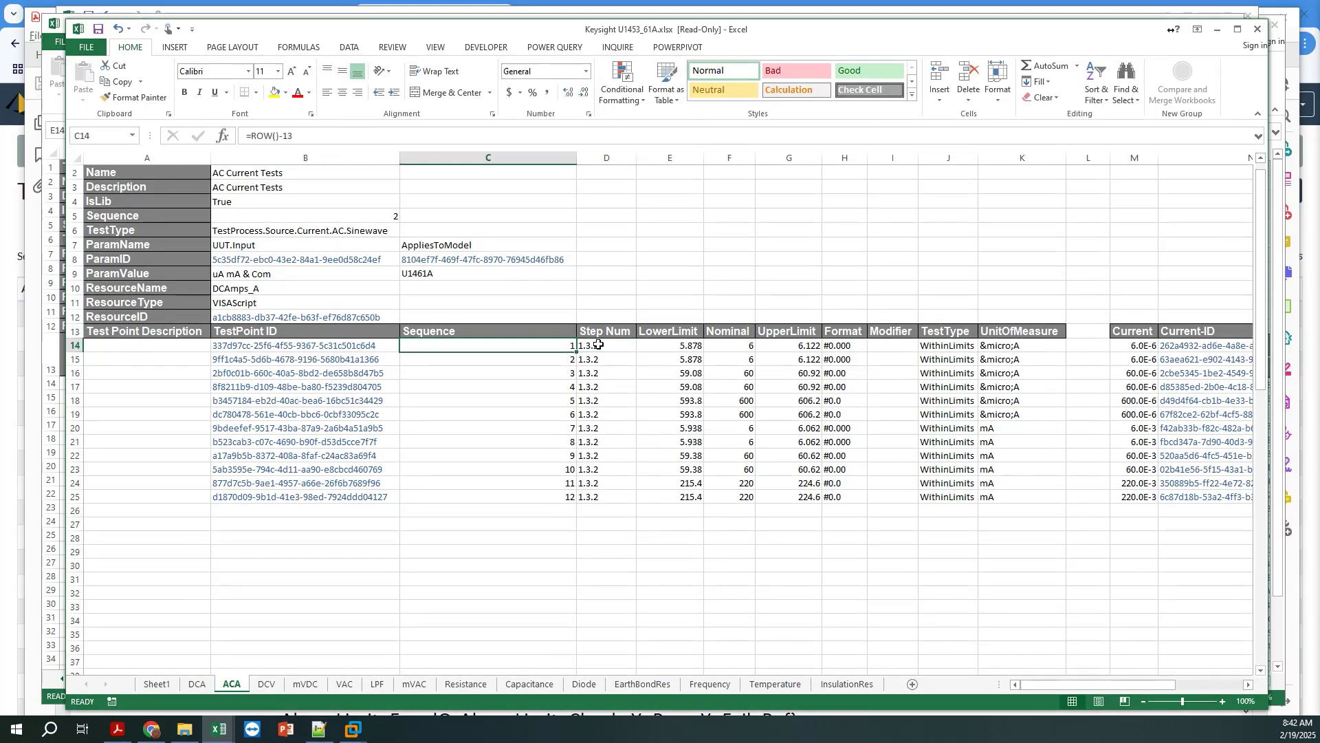
{"action": "left_click", "coordinate": [351, 214]}
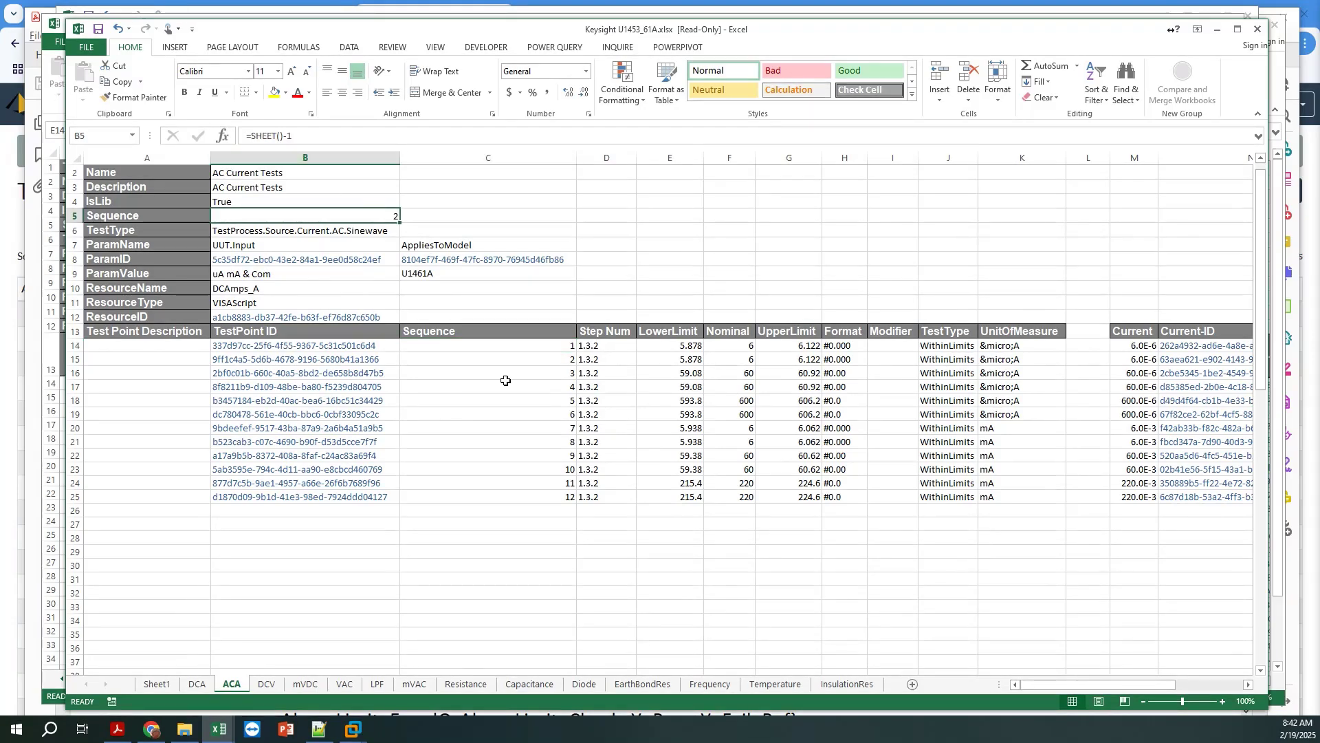
{"action": "left_click", "coordinate": [506, 348]}
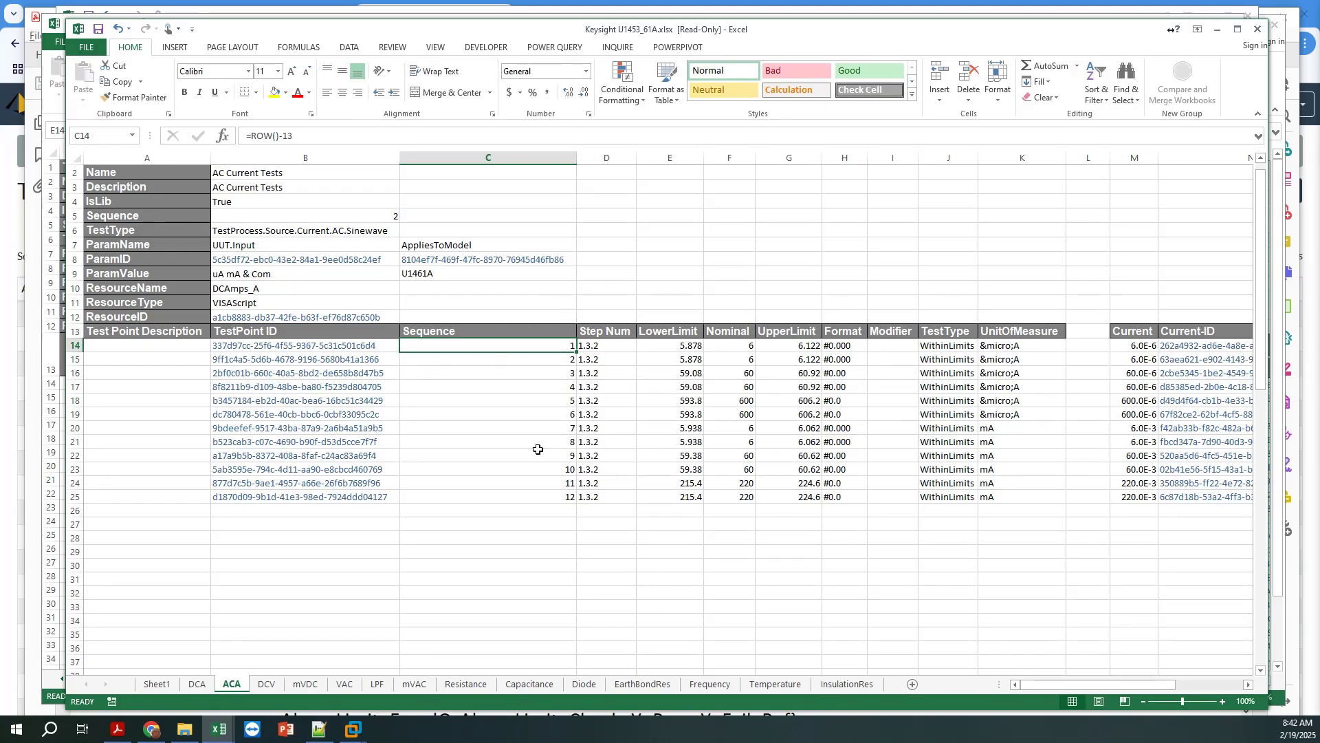
Examine the formulas in row 14 of the ACA sheet for format, nominal, upper limit and lower limit
{"action": "left_click", "coordinate": [851, 344]}
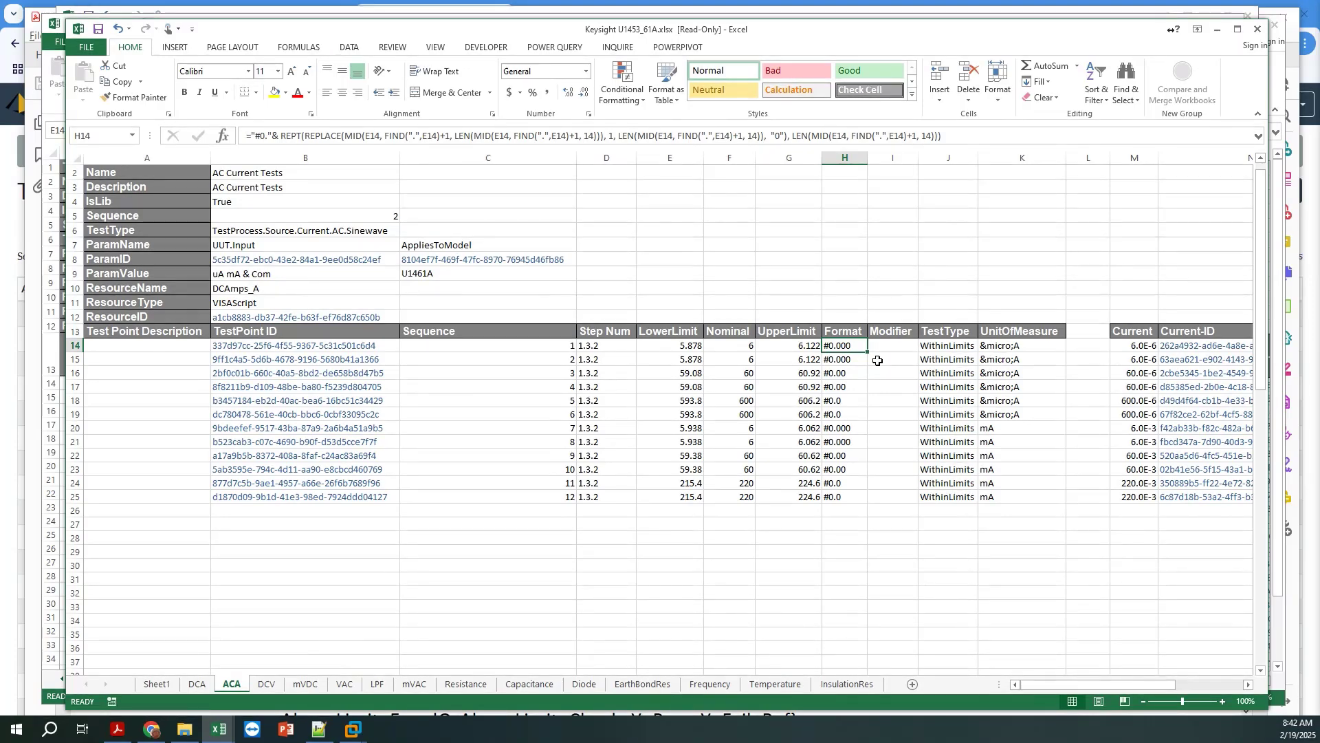
{"action": "left_click", "coordinate": [720, 346]}
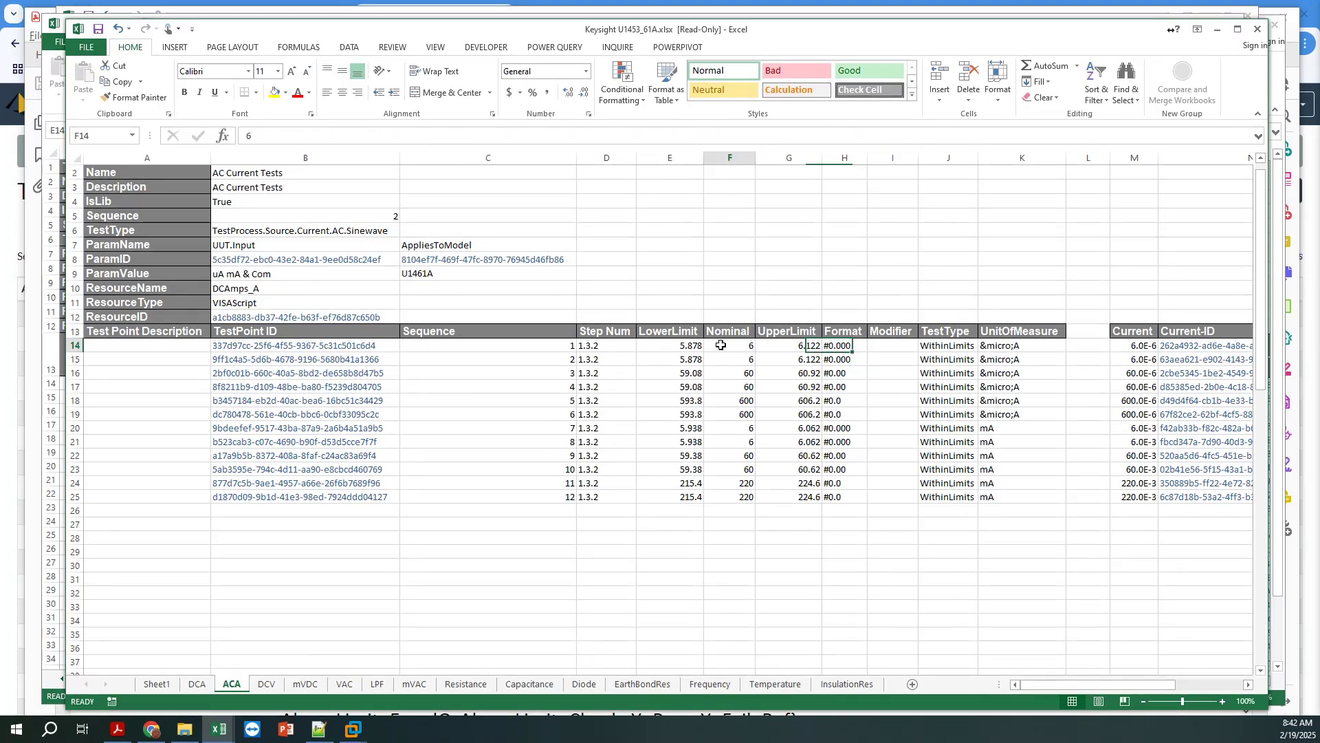
{"action": "left_click", "coordinate": [791, 345]}
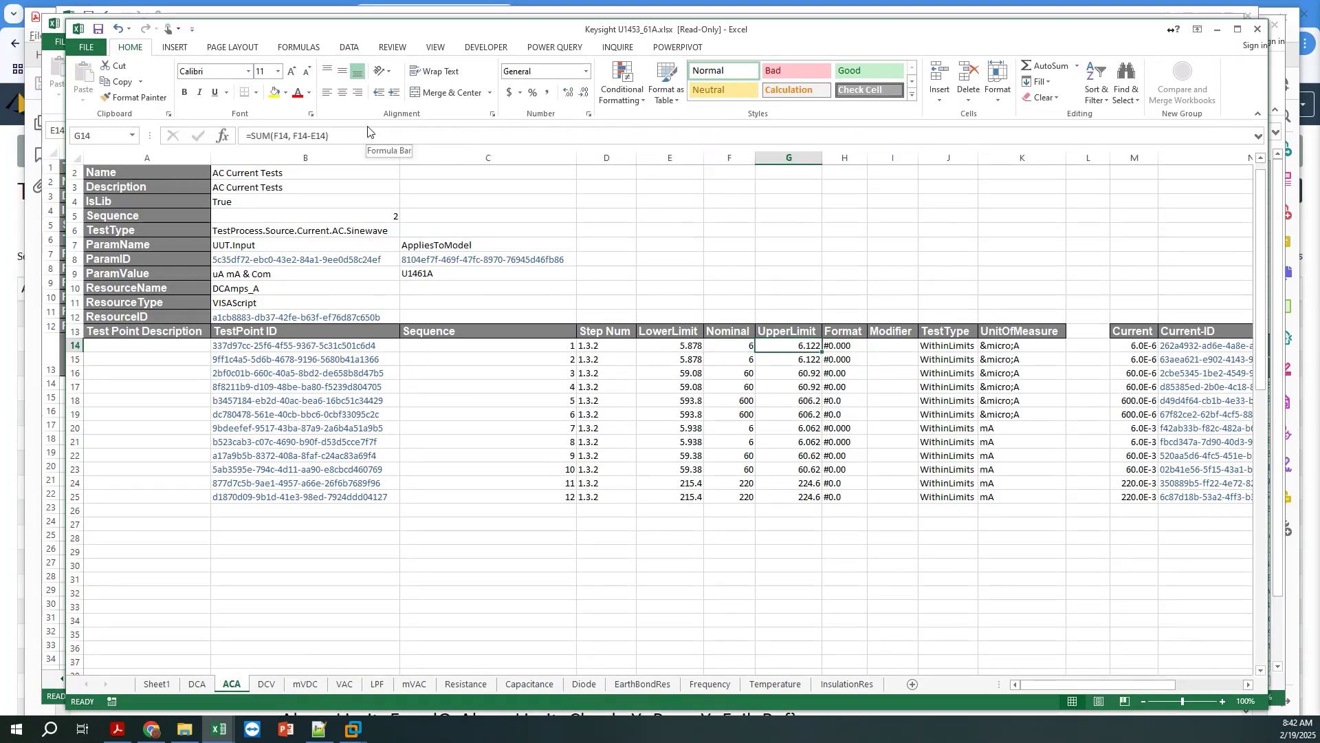
{"action": "left_click", "coordinate": [687, 347]}
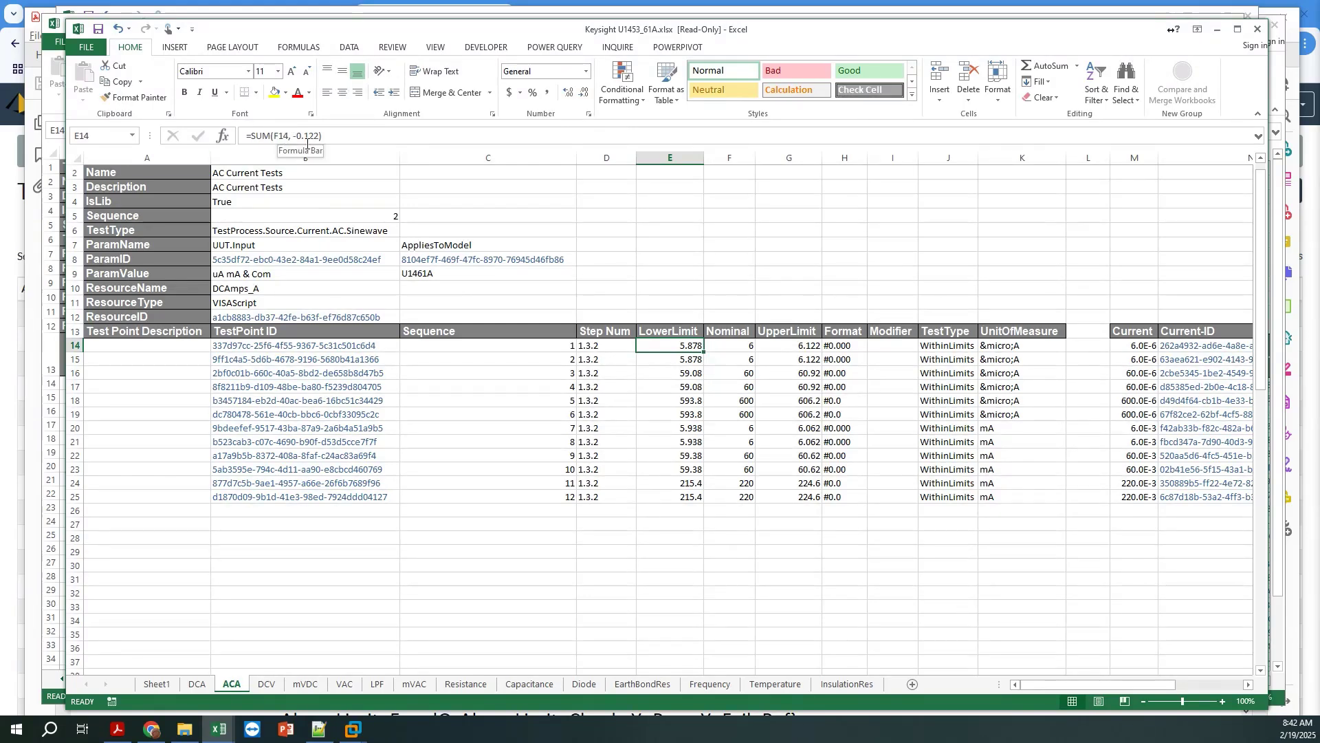
{"action": "left_click", "coordinate": [791, 345]}
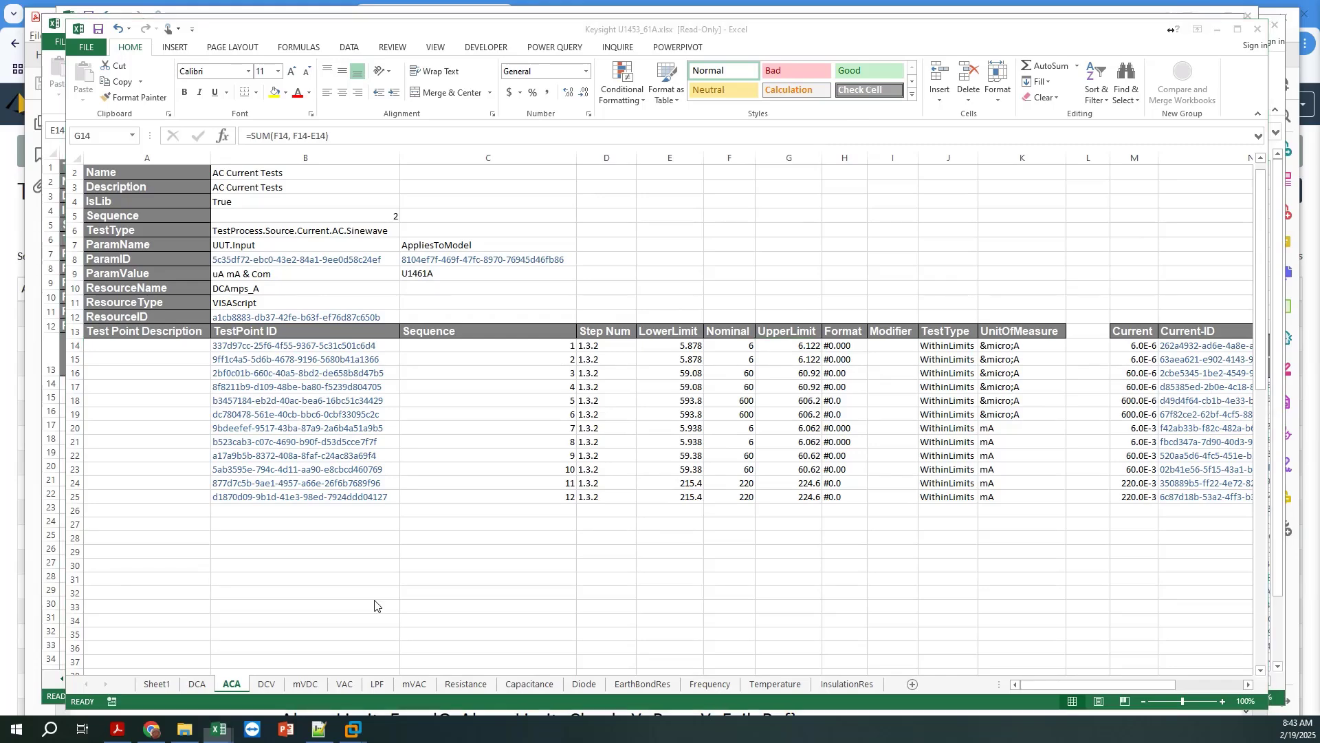
Switch to the Keysight 3497XA workbook and examine the UoM column heading on its Data sheet
{"action": "left_click", "coordinate": [60, 662]}
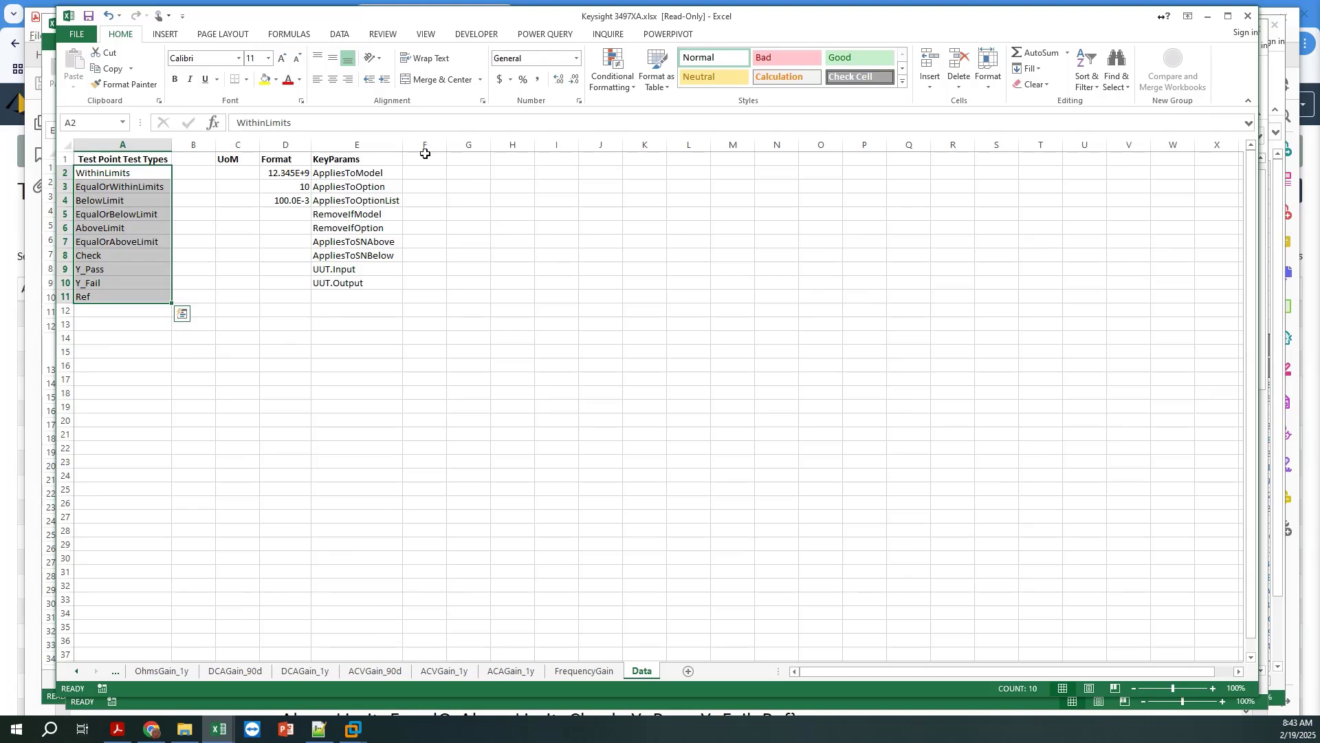
{"action": "left_click", "coordinate": [426, 160]}
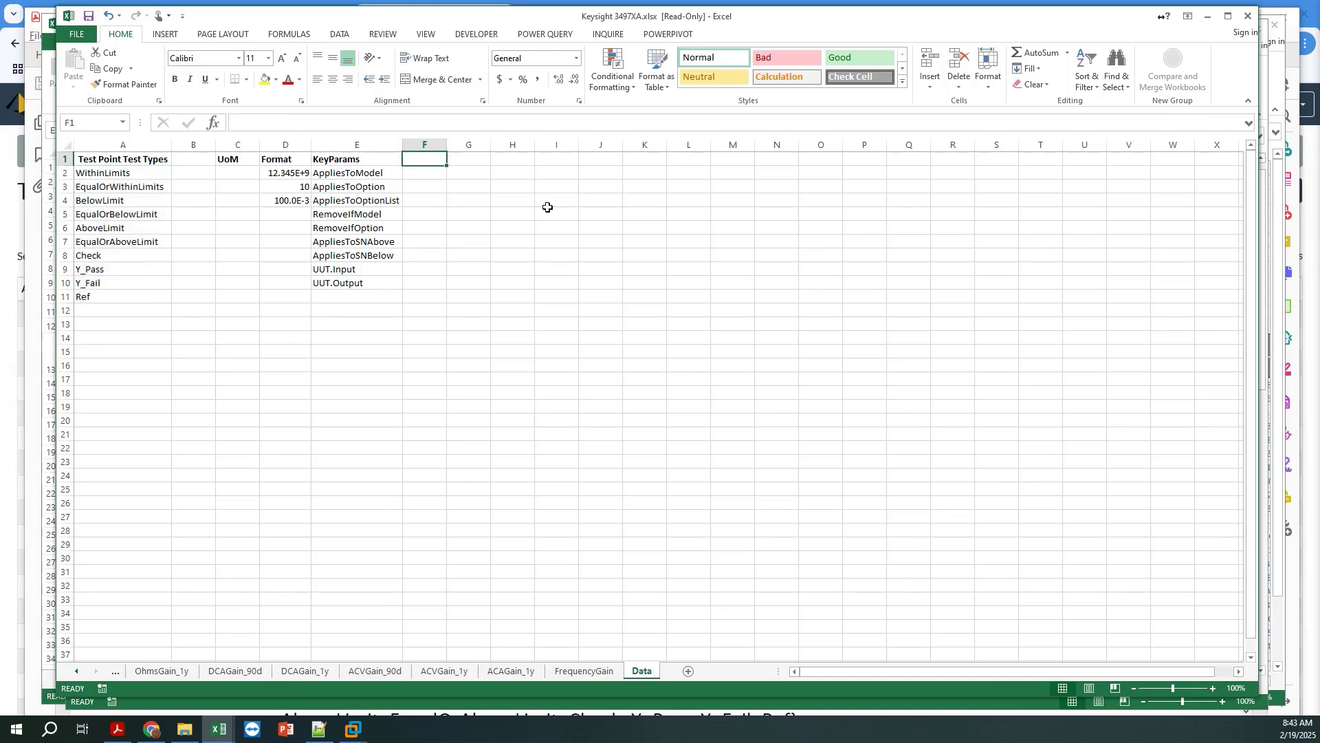
{"action": "left_click", "coordinate": [242, 160]}
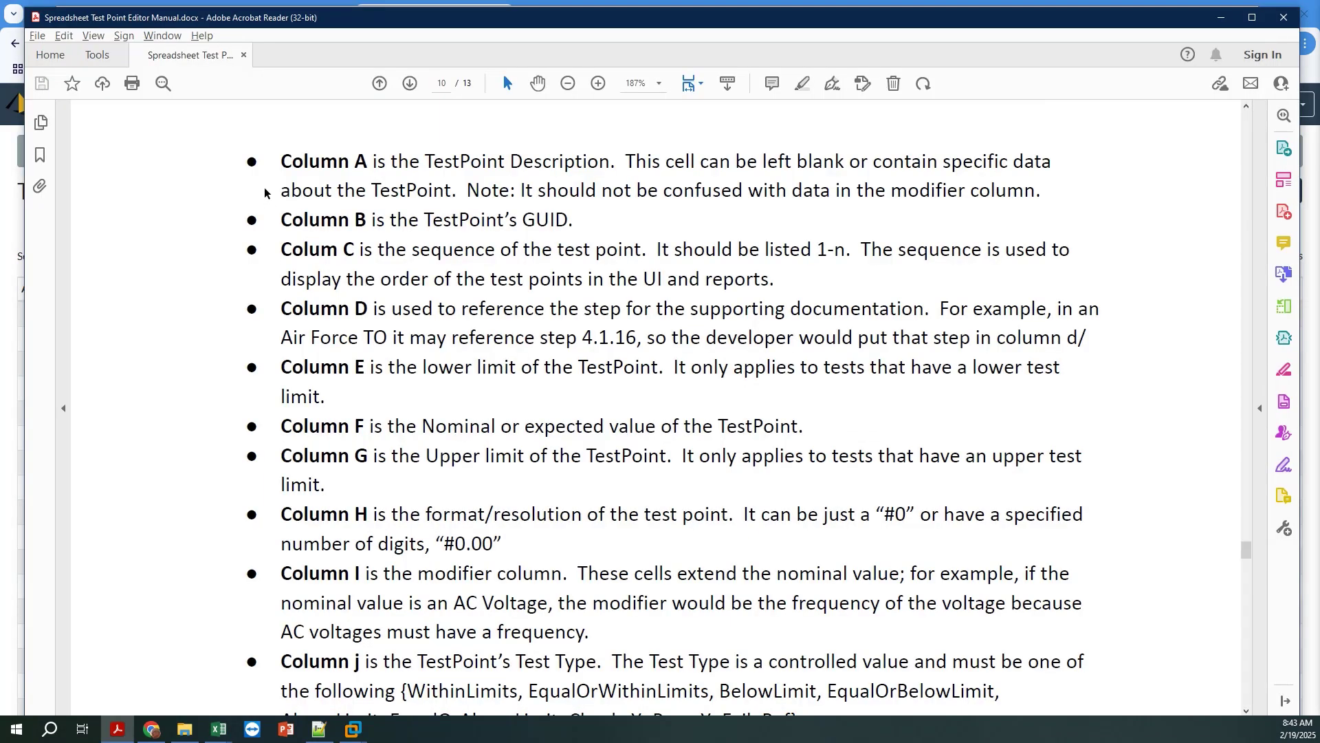
Switch to the manual in Adobe Acrobat Reader and read the 34401A example and the Test Point Parameters section
{"action": "scroll", "coordinate": [781, 426], "scroll_direction": "down", "scroll_amount": 5}
{"action": "scroll", "coordinate": [781, 425], "scroll_direction": "down", "scroll_amount": 6}
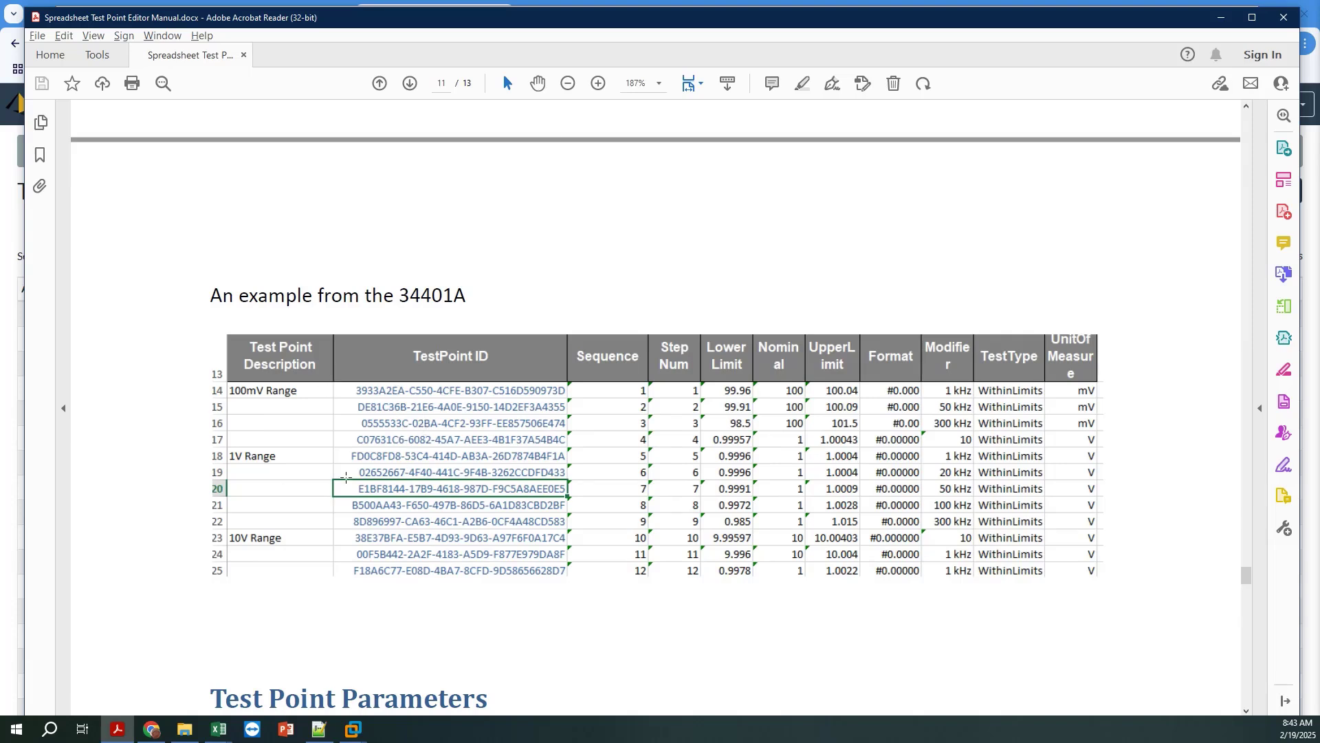
{"action": "scroll", "coordinate": [394, 465], "scroll_direction": "down", "scroll_amount": 1}
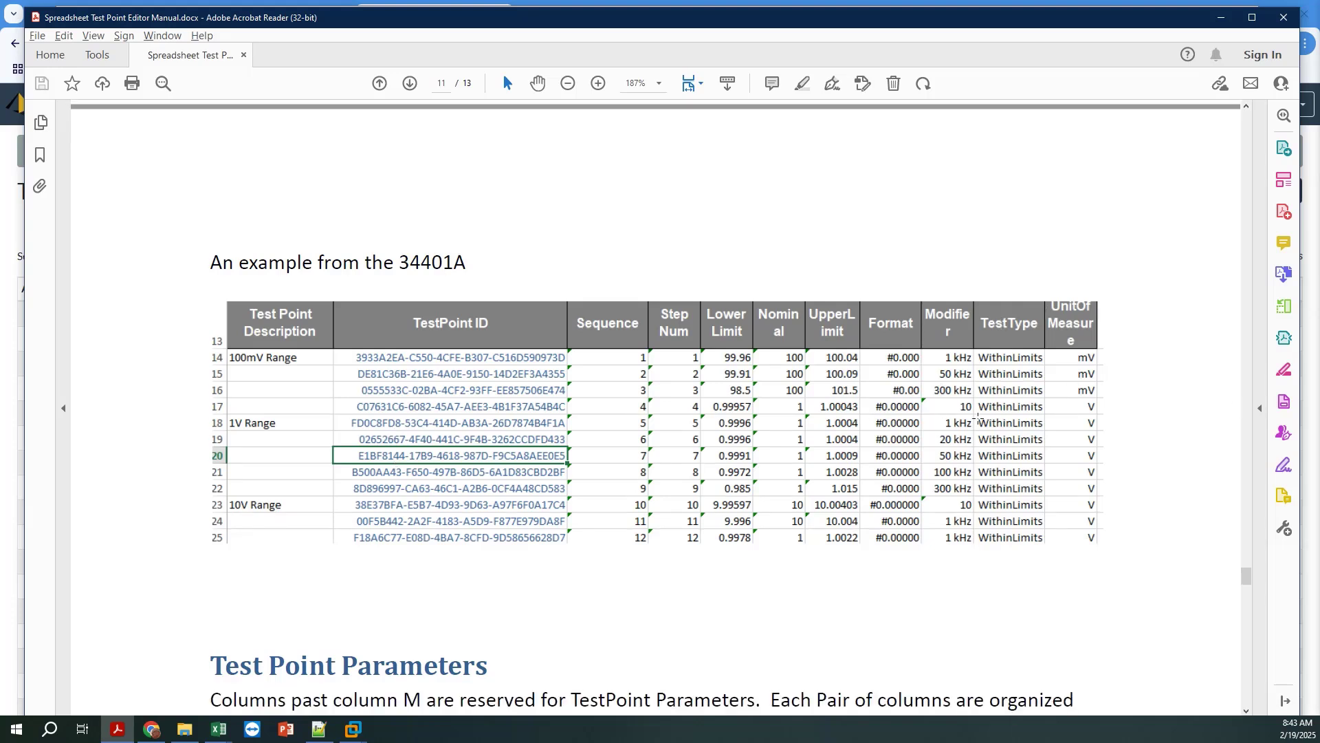
{"action": "scroll", "coordinate": [704, 592], "scroll_direction": "down", "scroll_amount": 9}
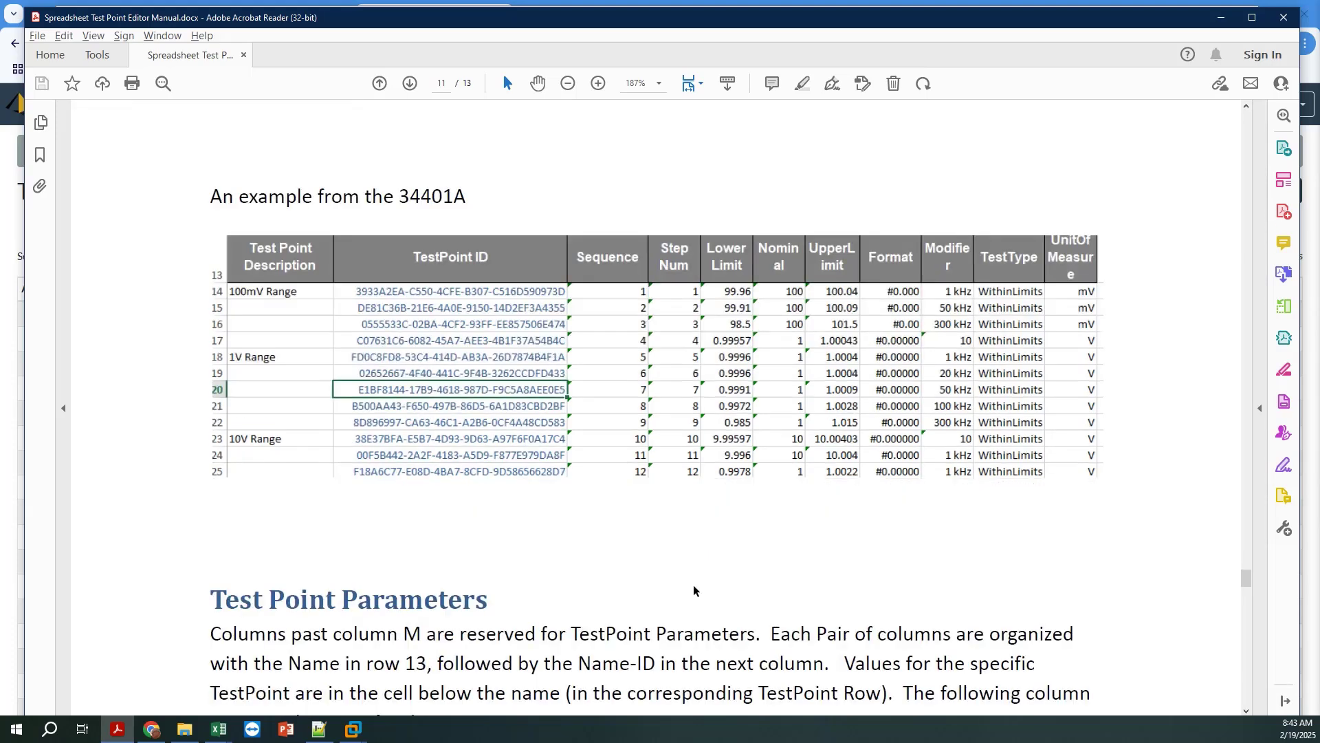
{"action": "scroll", "coordinate": [755, 562], "scroll_direction": "down", "scroll_amount": 4}
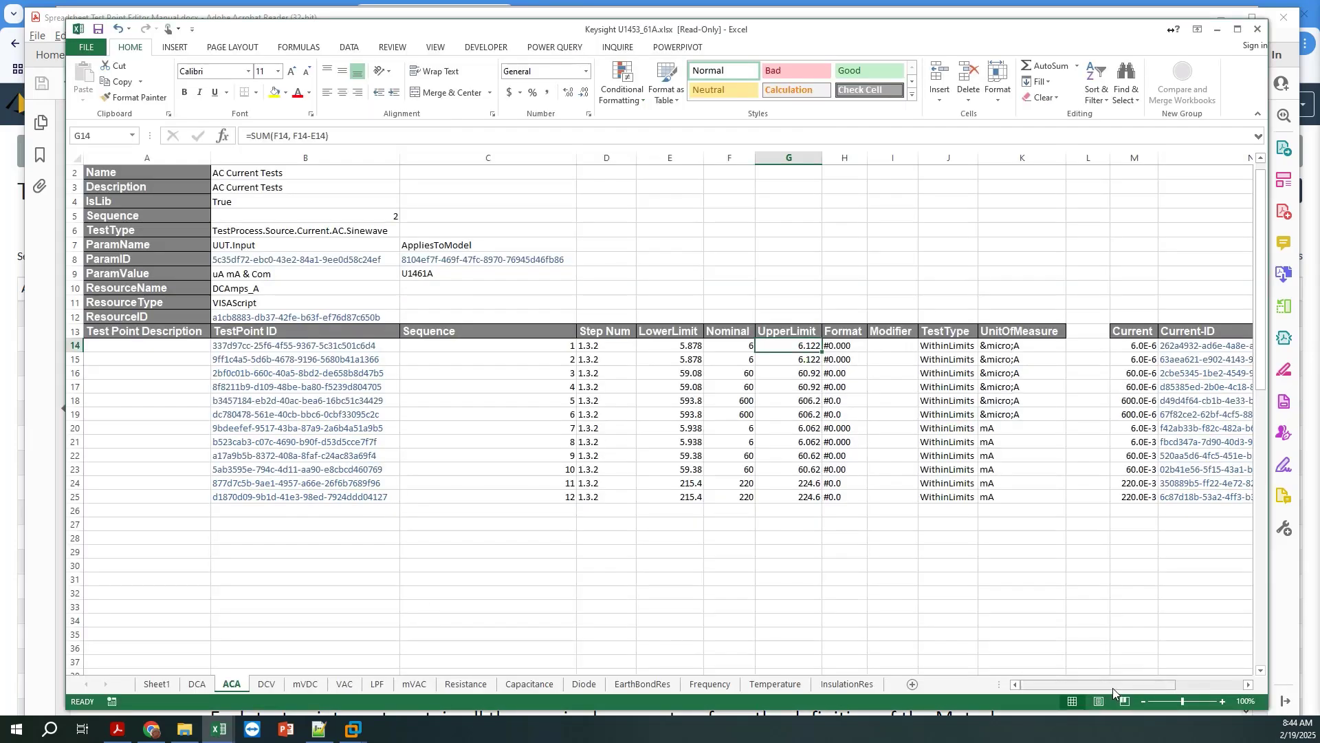
Switch back to the Keysight U1453_61A workbook and examine the Current, Range and Frequency parameter headings in row 13 of the ACA sheet
{"action": "left_click_drag", "start_coordinate": [1112, 688], "coordinate": [1169, 686]}
{"action": "left_click", "coordinate": [514, 330]}
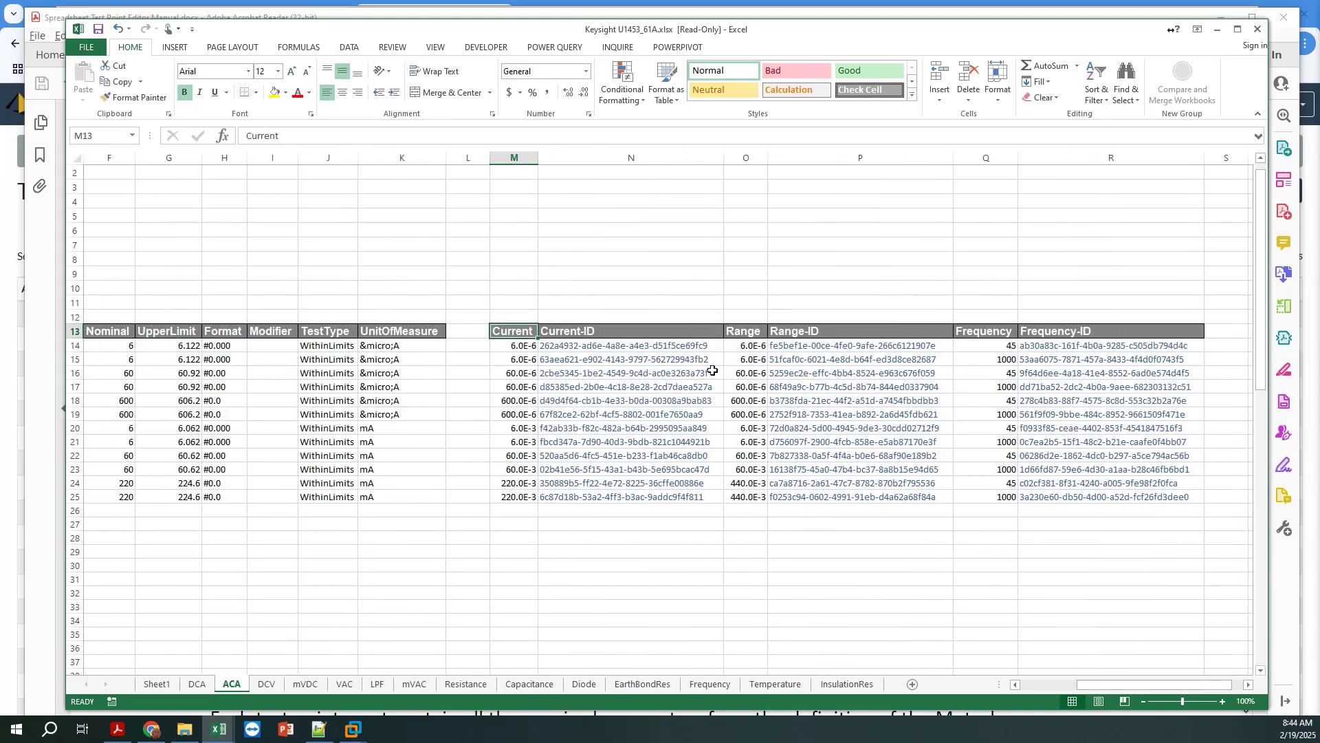
{"action": "left_click", "coordinate": [733, 328]}
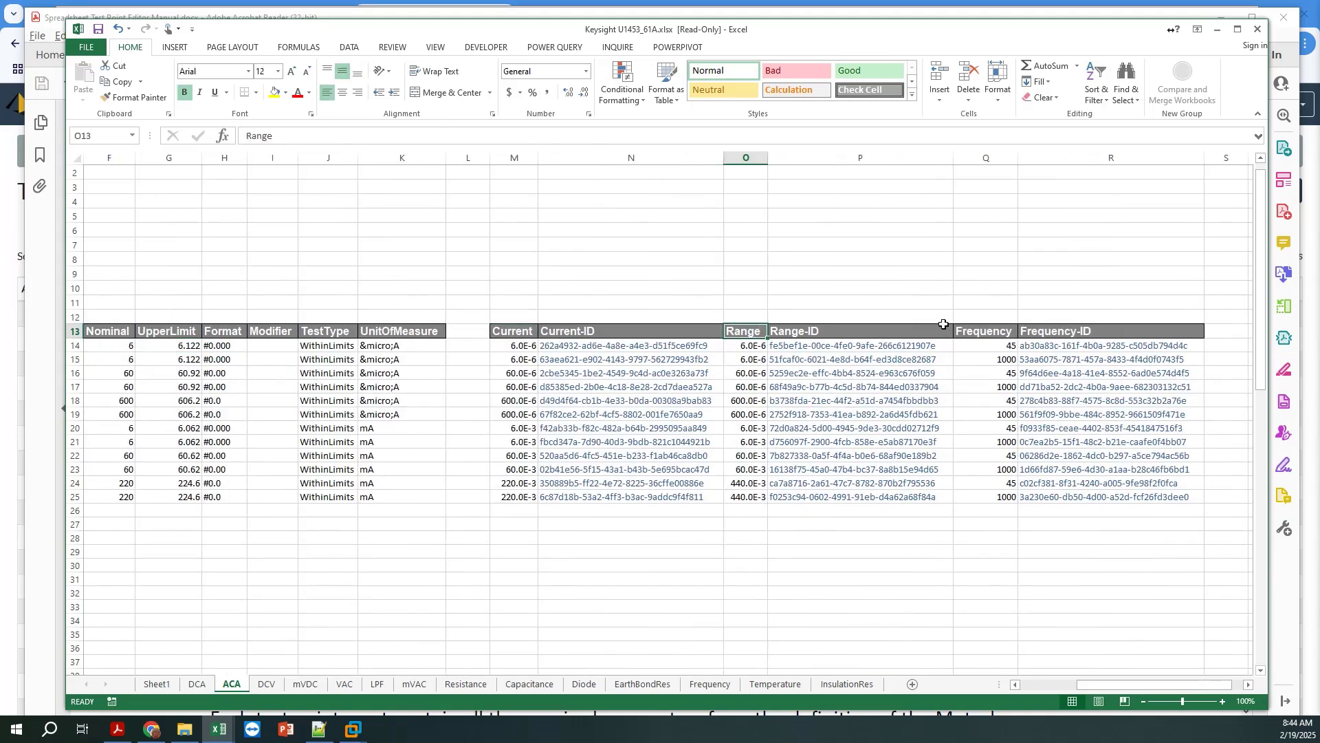
{"action": "left_click", "coordinate": [980, 330]}
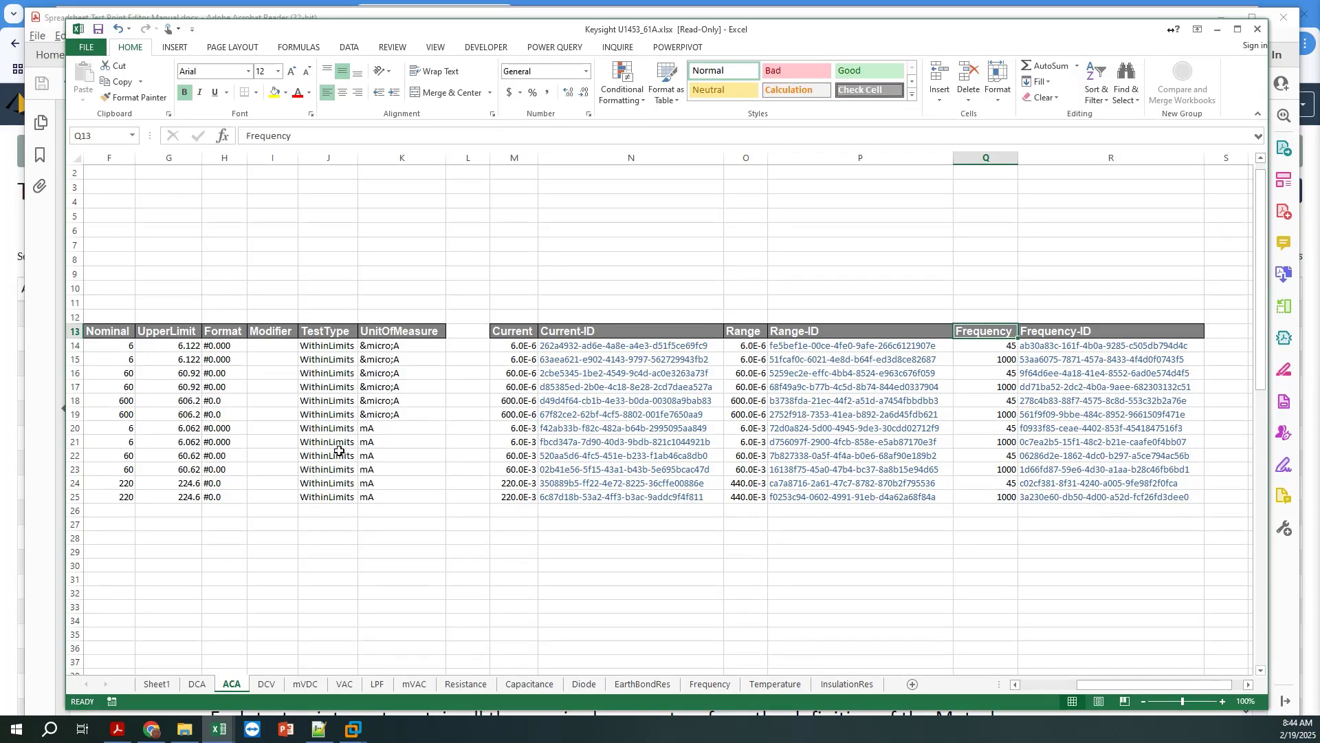
Show the VAC sheet and go through its row 13 parameter headings from Volts to AppliesToModel-ID
{"action": "left_click", "coordinate": [344, 685]}
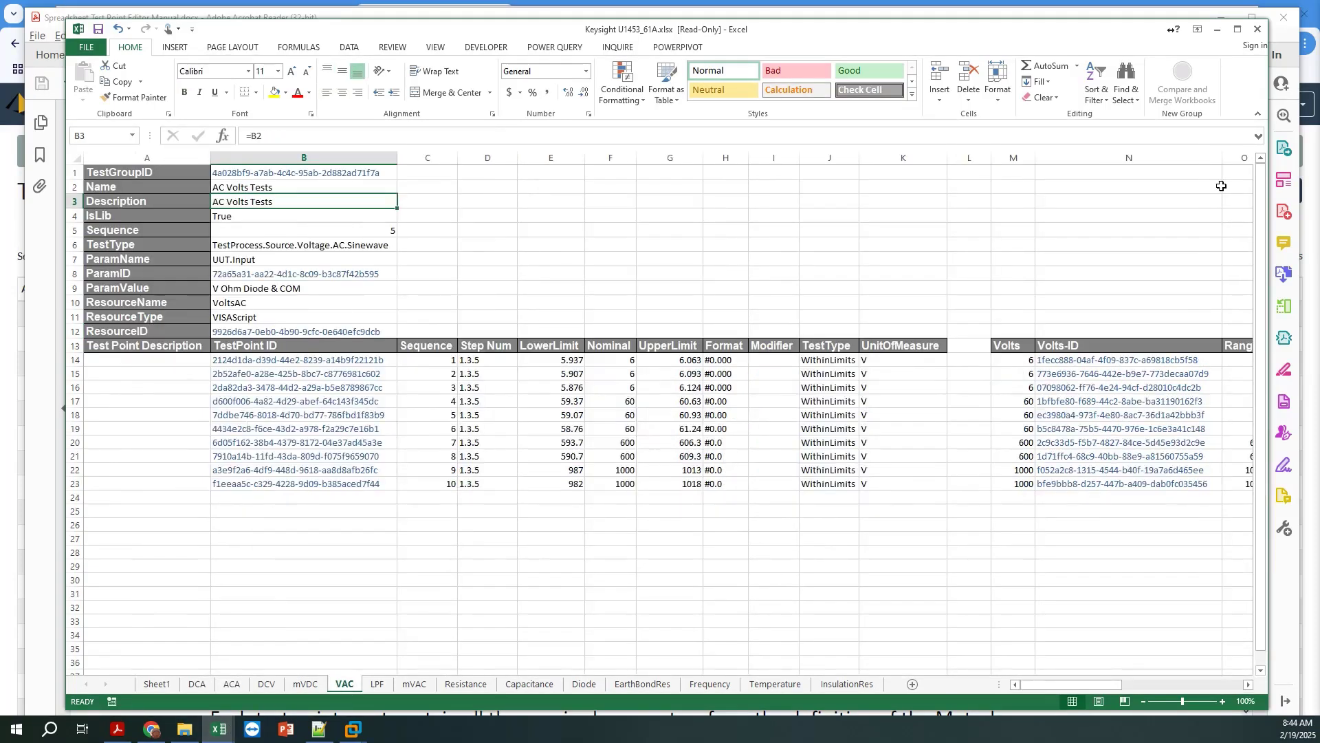
{"action": "left_click", "coordinate": [1030, 346]}
{"action": "key", "text": "Right"}
{"action": "key", "text": "Right"}
{"action": "key", "text": "Right"}
{"action": "key", "text": "Right"}
{"action": "key", "text": "Right"}
{"action": "key", "text": "Right"}
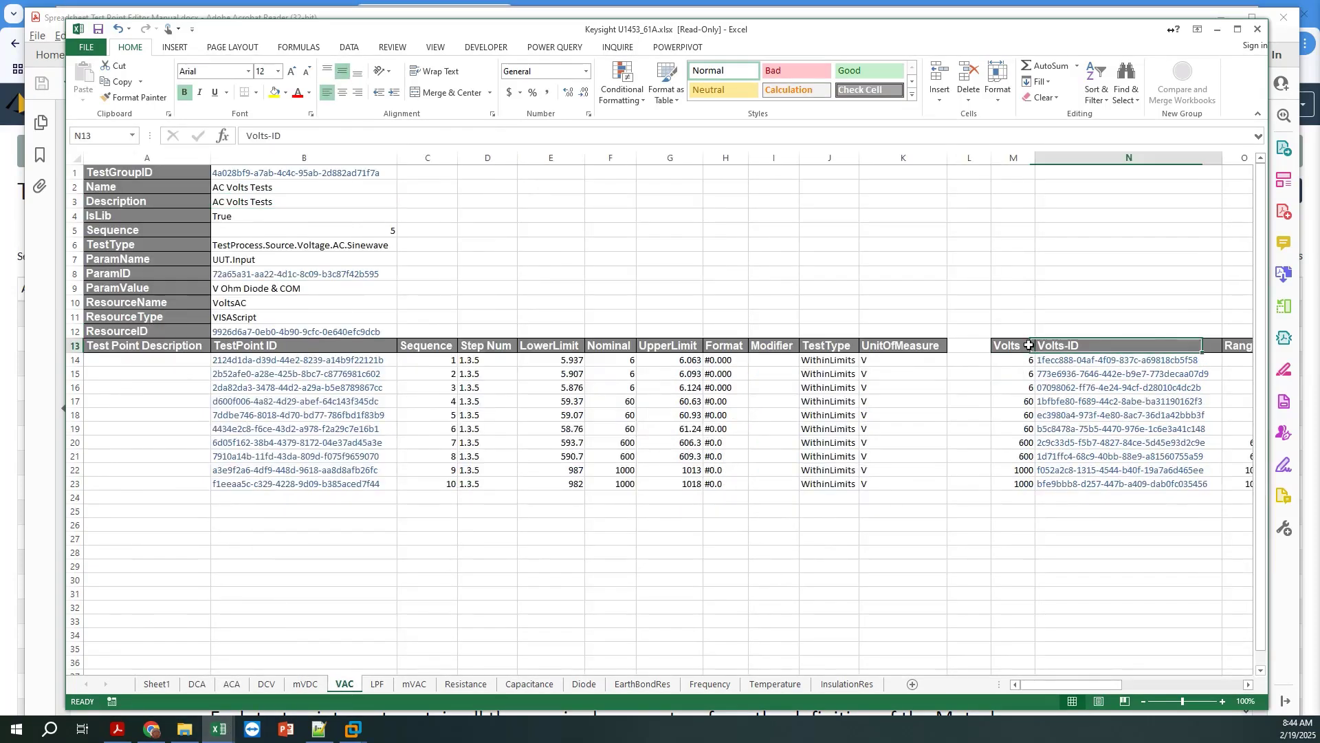
{"action": "key", "text": "Right"}
{"action": "key", "text": "Right"}
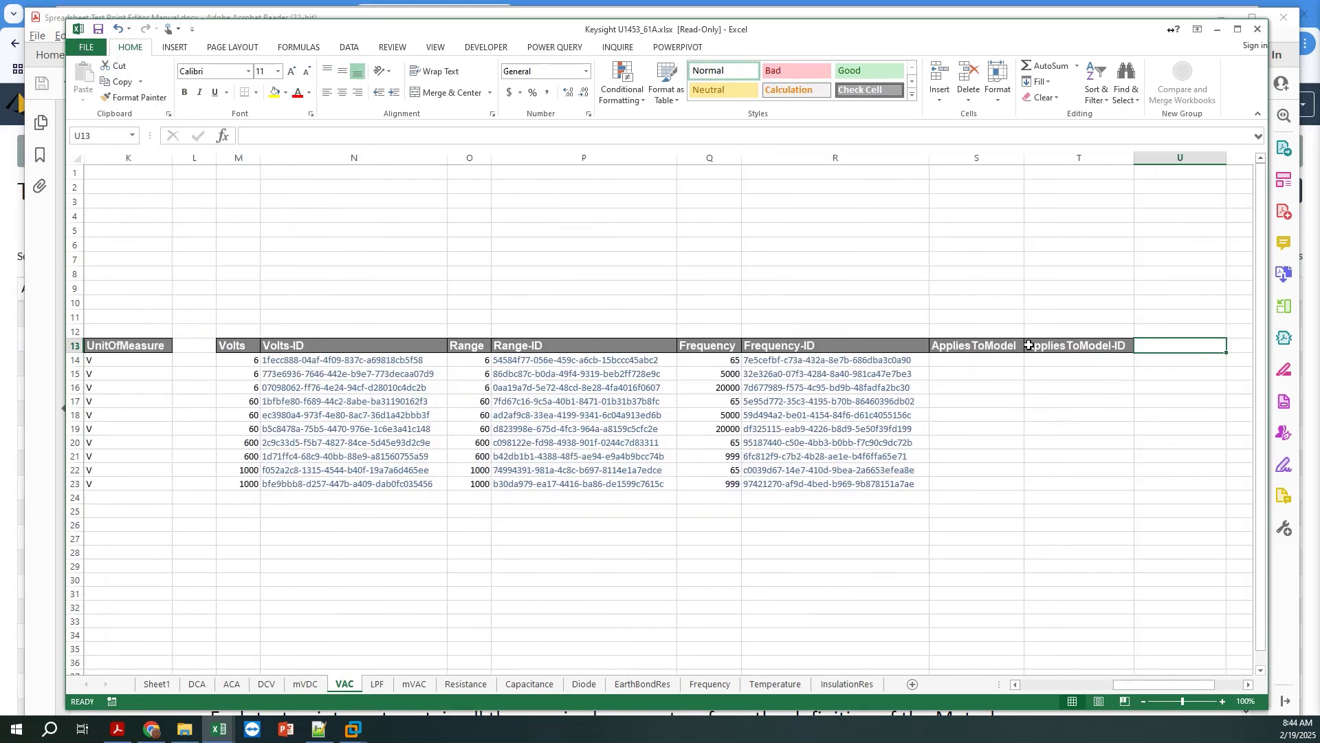
Highlight the AppliesToModel and AppliesToModel-ID headings on the VAC sheet and check the AppliesToModel cells beneath them
{"action": "key", "text": "Left"}
{"action": "key", "text": "Left"}
{"action": "key", "text": "Left"}
{"action": "key", "text": "Right"}
{"action": "key", "text": "shift+Right"}
{"action": "key", "text": "shift+Right"}
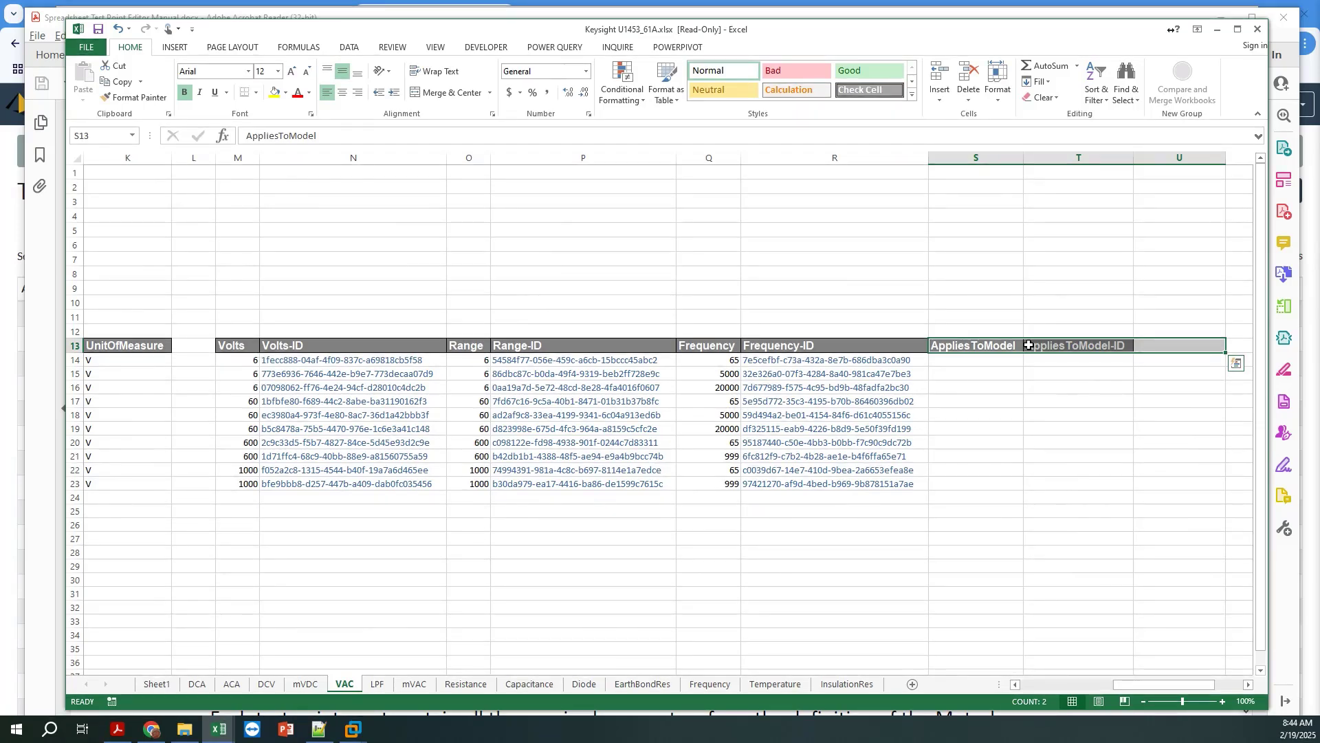
{"action": "key", "text": "Left"}
{"action": "key", "text": "Right"}
{"action": "key", "text": "Down"}
{"action": "key", "text": "Down"}
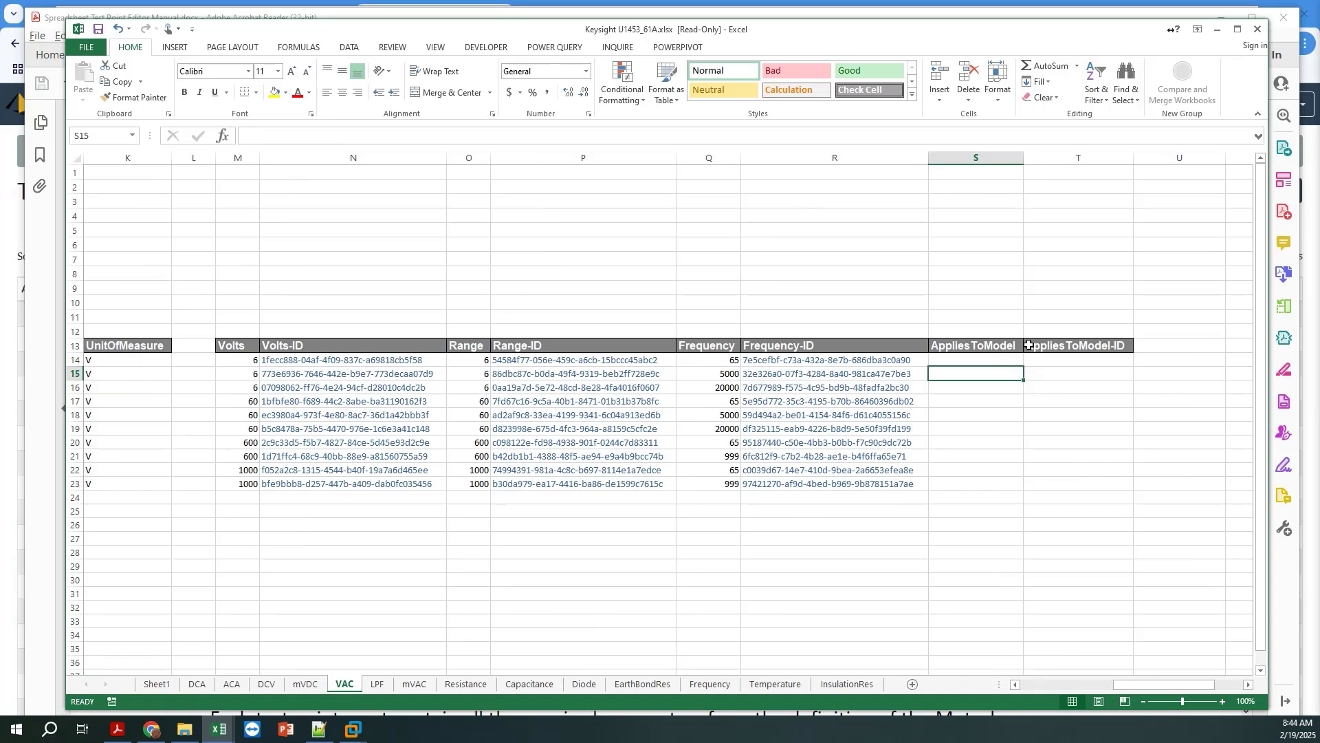
Switch to the Tek DPO-MSO2000B Series workbook and view the test point parameter columns of the BW_CH2 sheet
{"action": "left_click", "coordinate": [508, 729]}
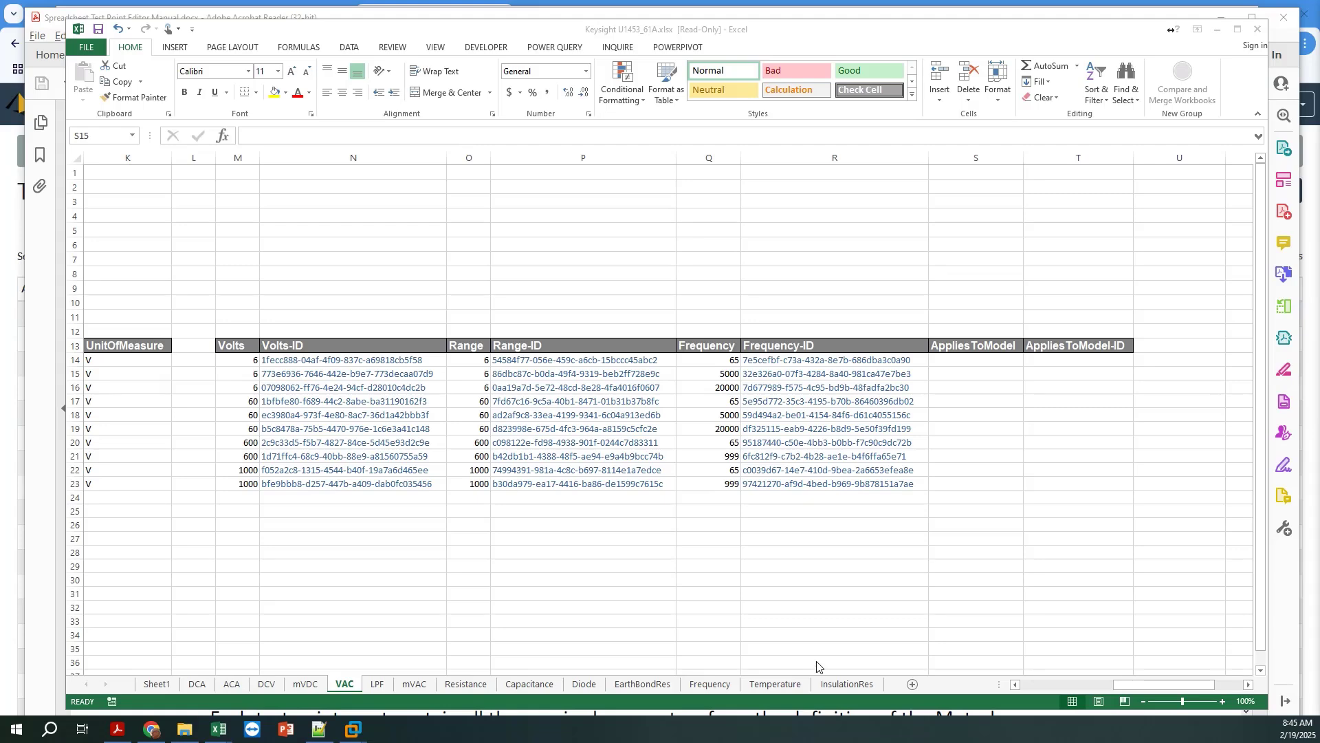
{"action": "left_click", "coordinate": [818, 667]}
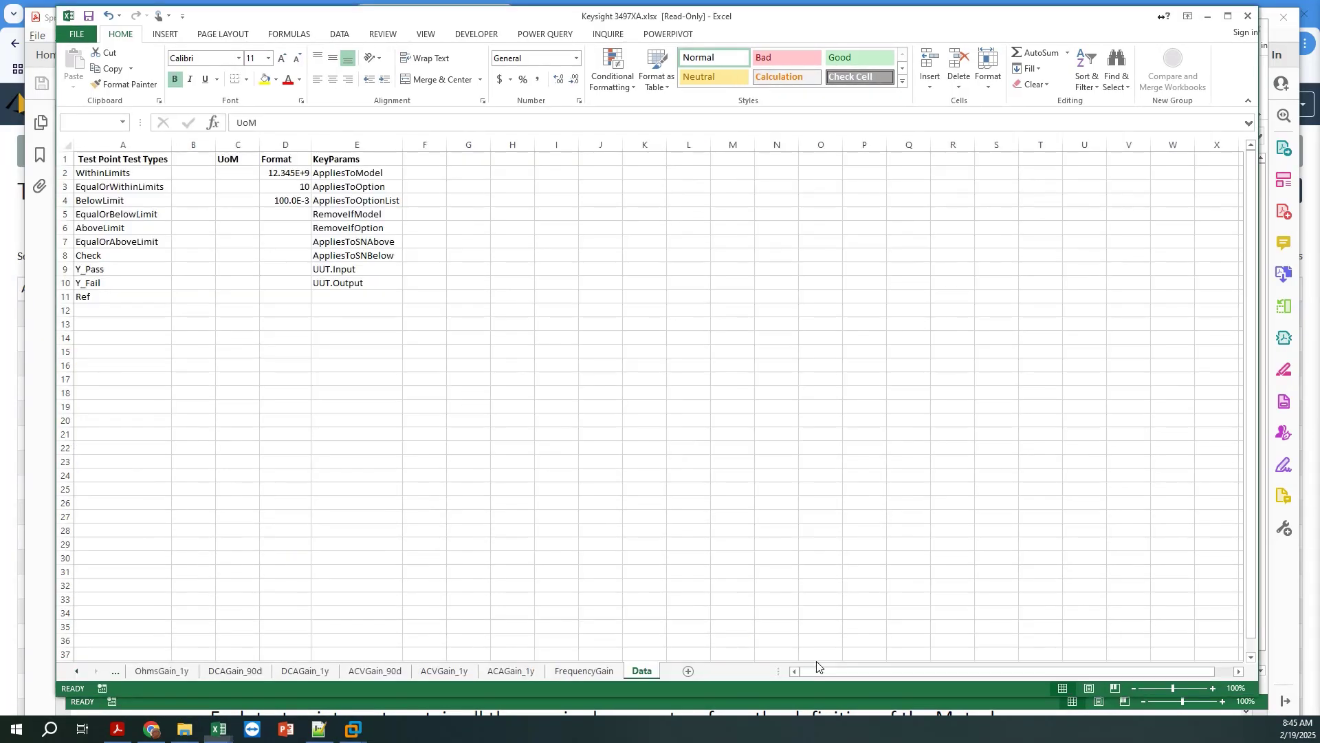
{"action": "key", "text": "alt+Tab"}
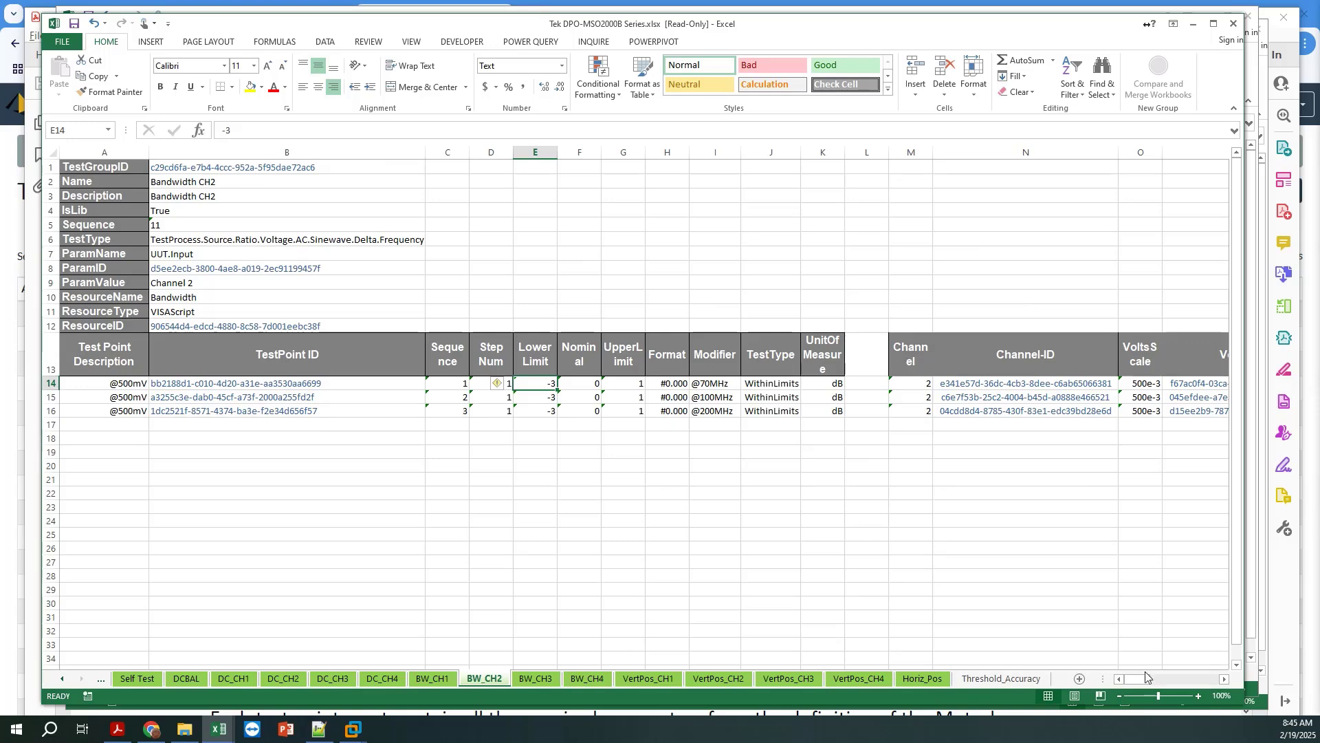
{"action": "left_click", "coordinate": [1225, 681]}
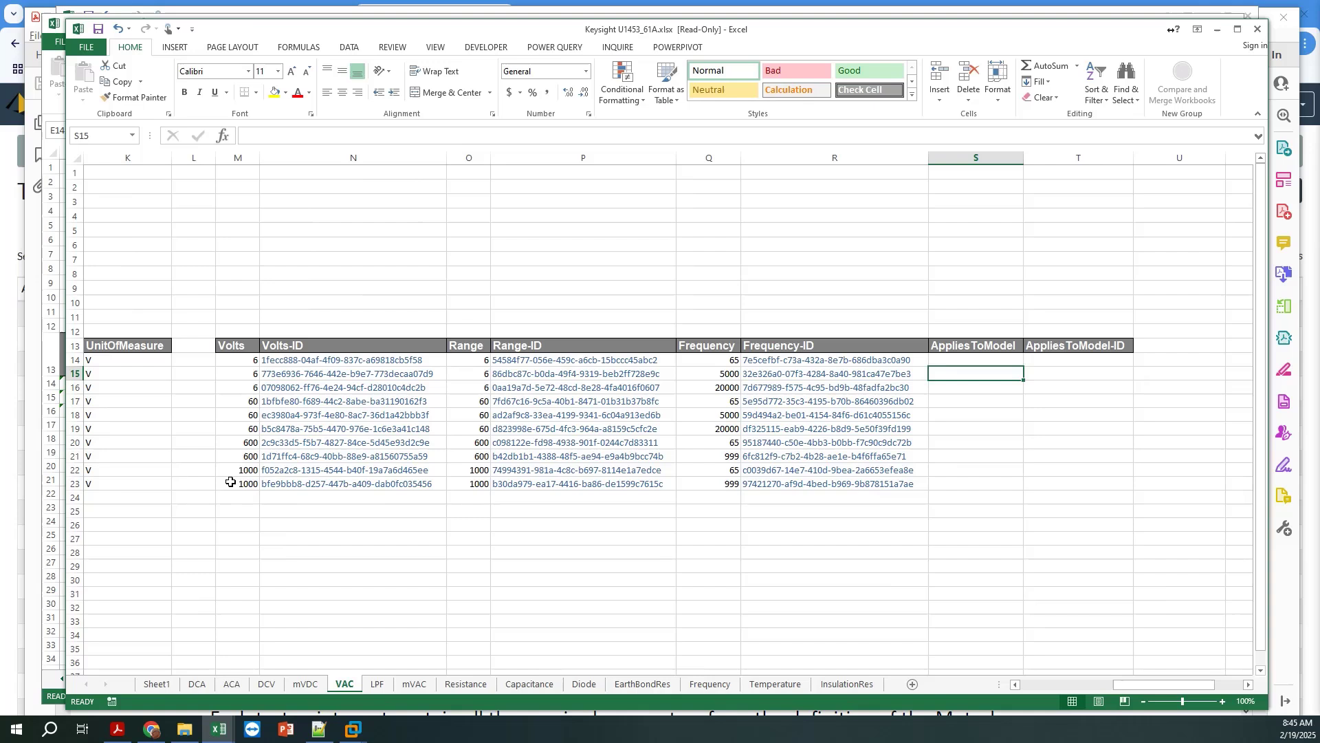
Apply the custom number format ##0.0E+0 to the Volts value in cell M22 of the VAC sheet
{"action": "left_click", "coordinate": [241, 472]}
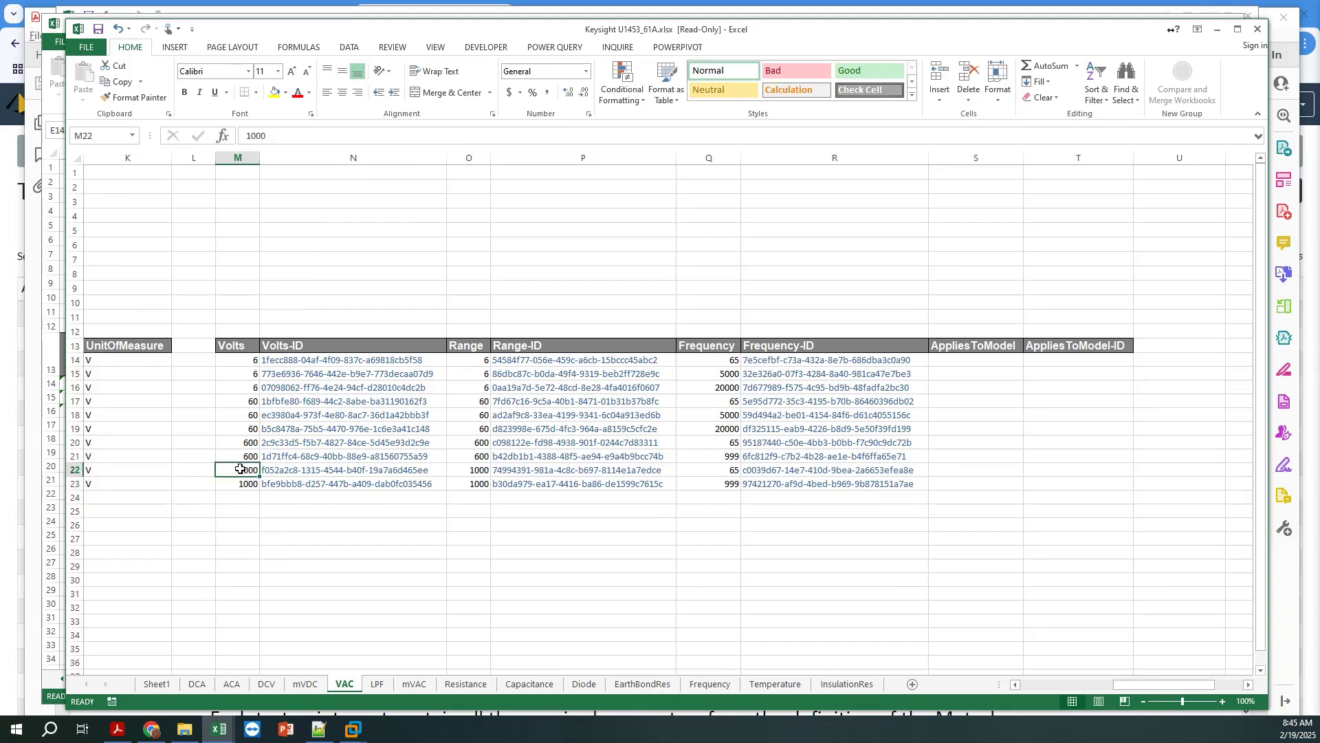
{"action": "right_click", "coordinate": [239, 469]}
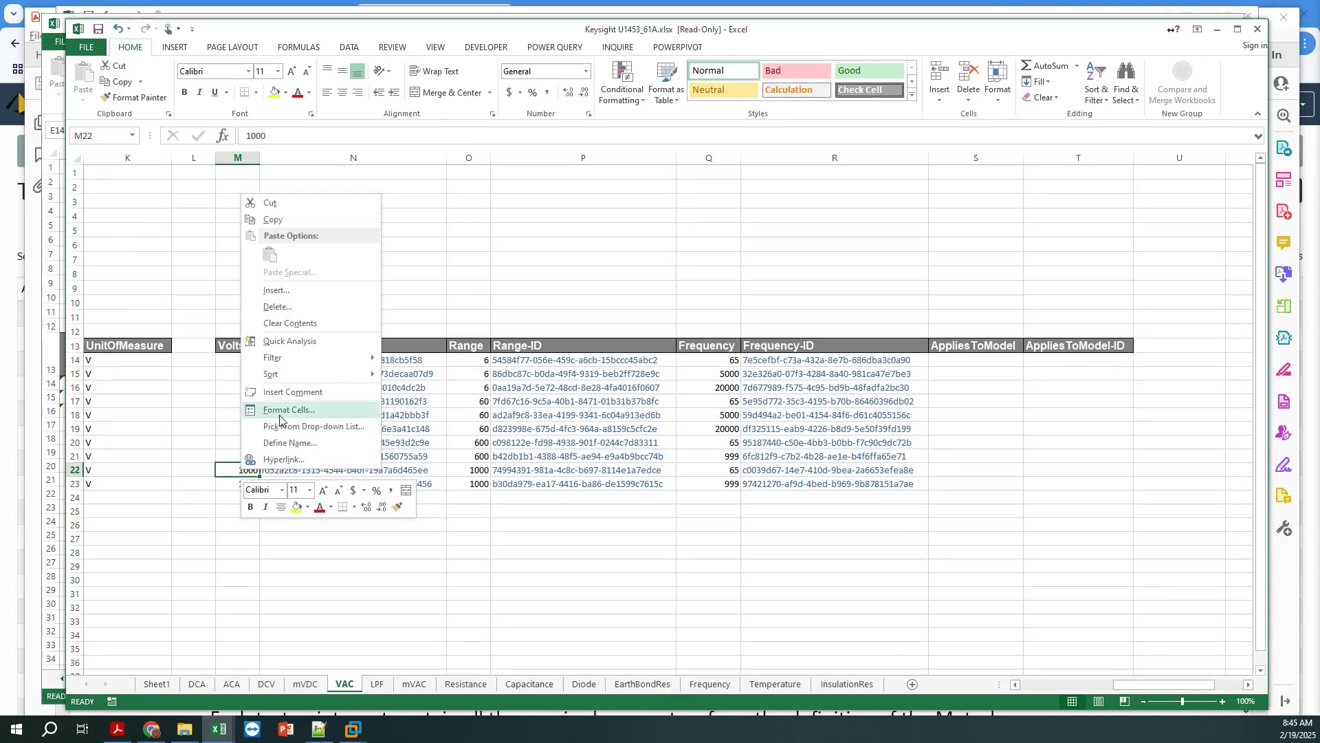
{"action": "key", "text": "Escape"}
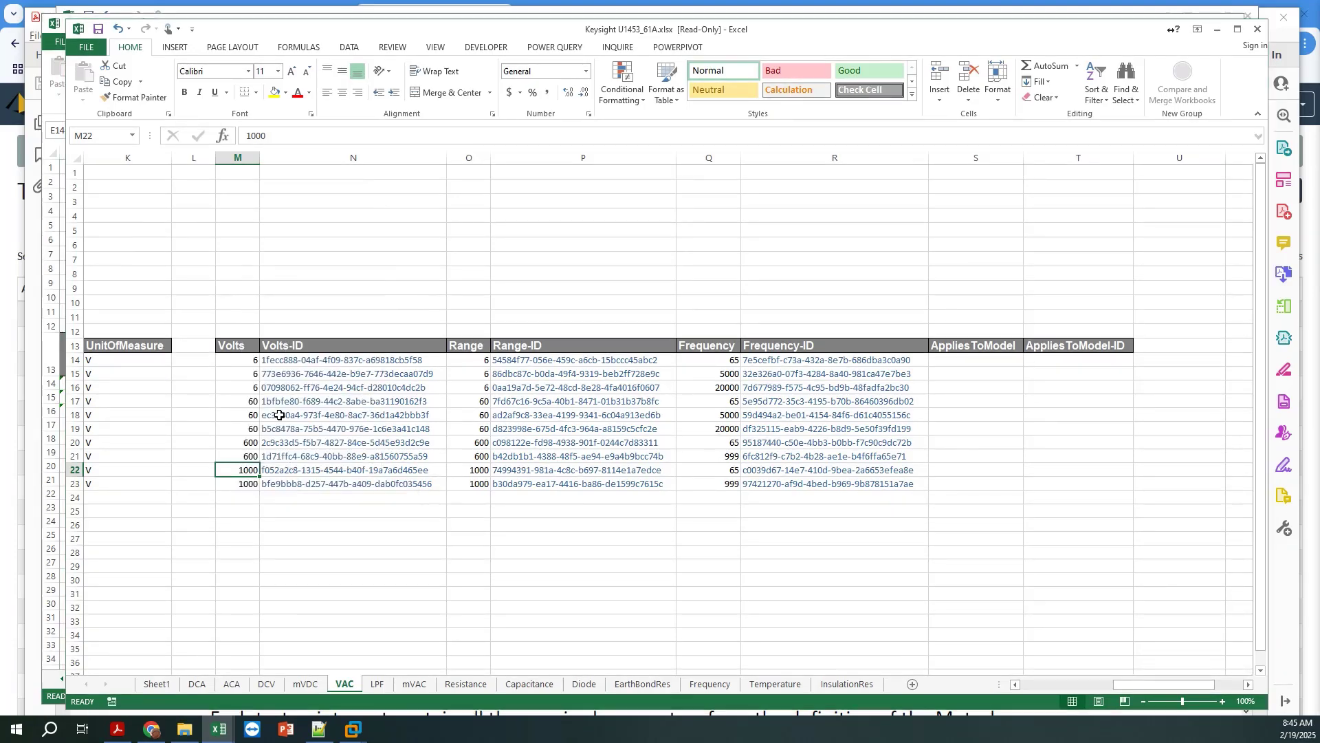
{"action": "key", "text": "ctrl+1"}
{"action": "left_click", "coordinate": [126, 408]}
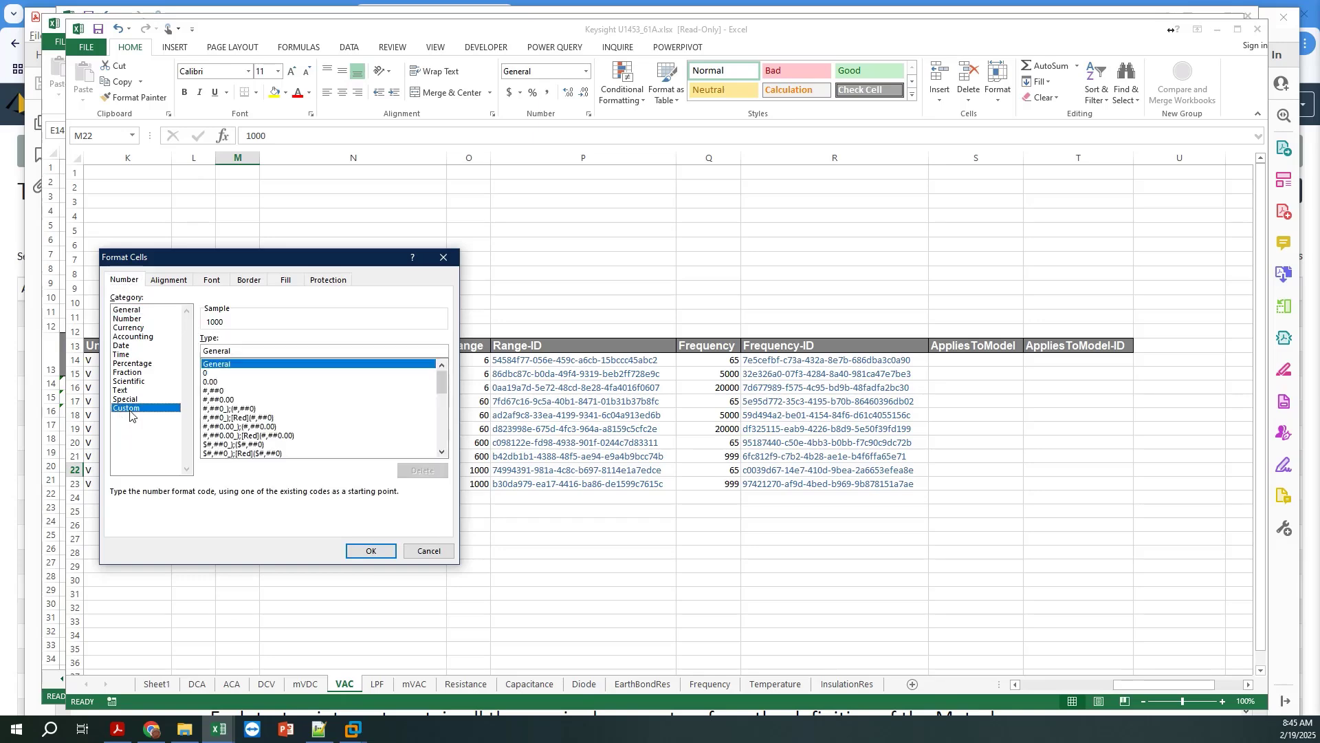
{"action": "mouse_move", "coordinate": [441, 395]}
{"action": "left_mouse_down"}
{"action": "mouse_move", "coordinate": [446, 440]}
{"action": "mouse_move", "coordinate": [445, 416]}
{"action": "left_mouse_up"}
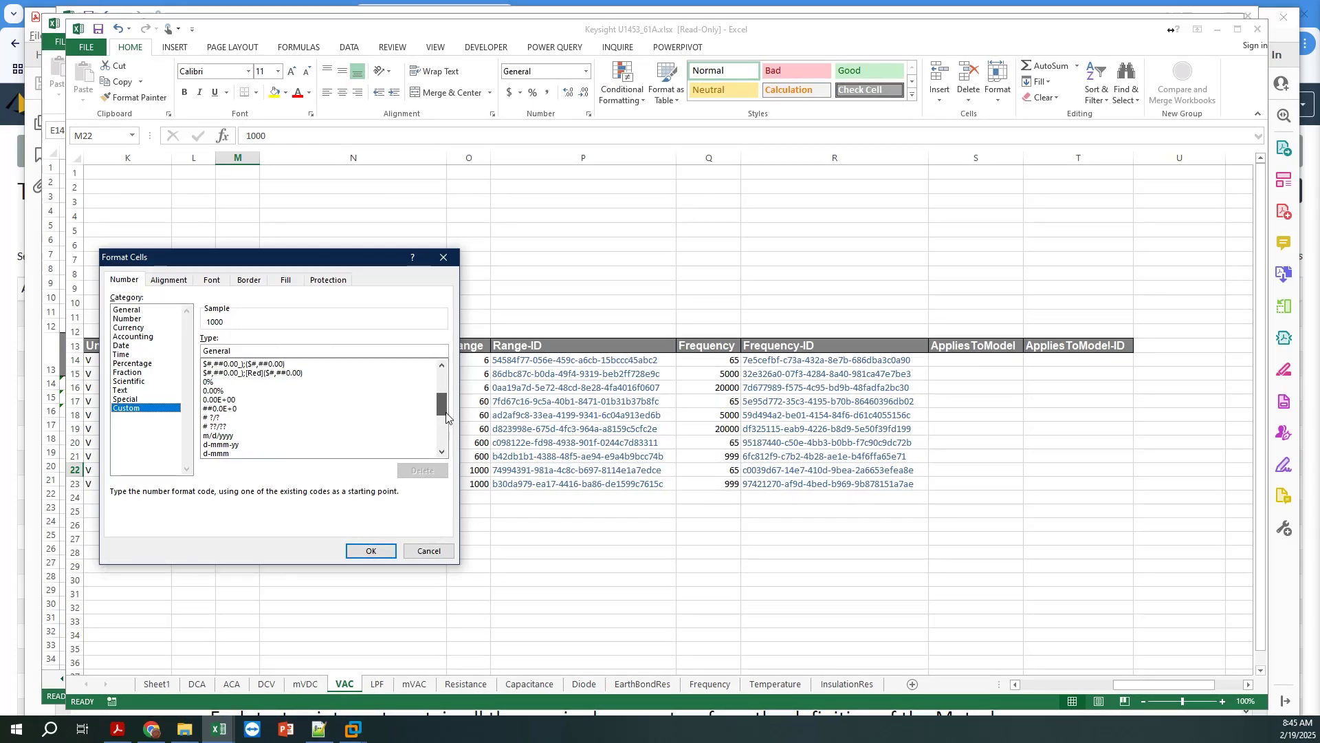
{"action": "left_click", "coordinate": [213, 410]}
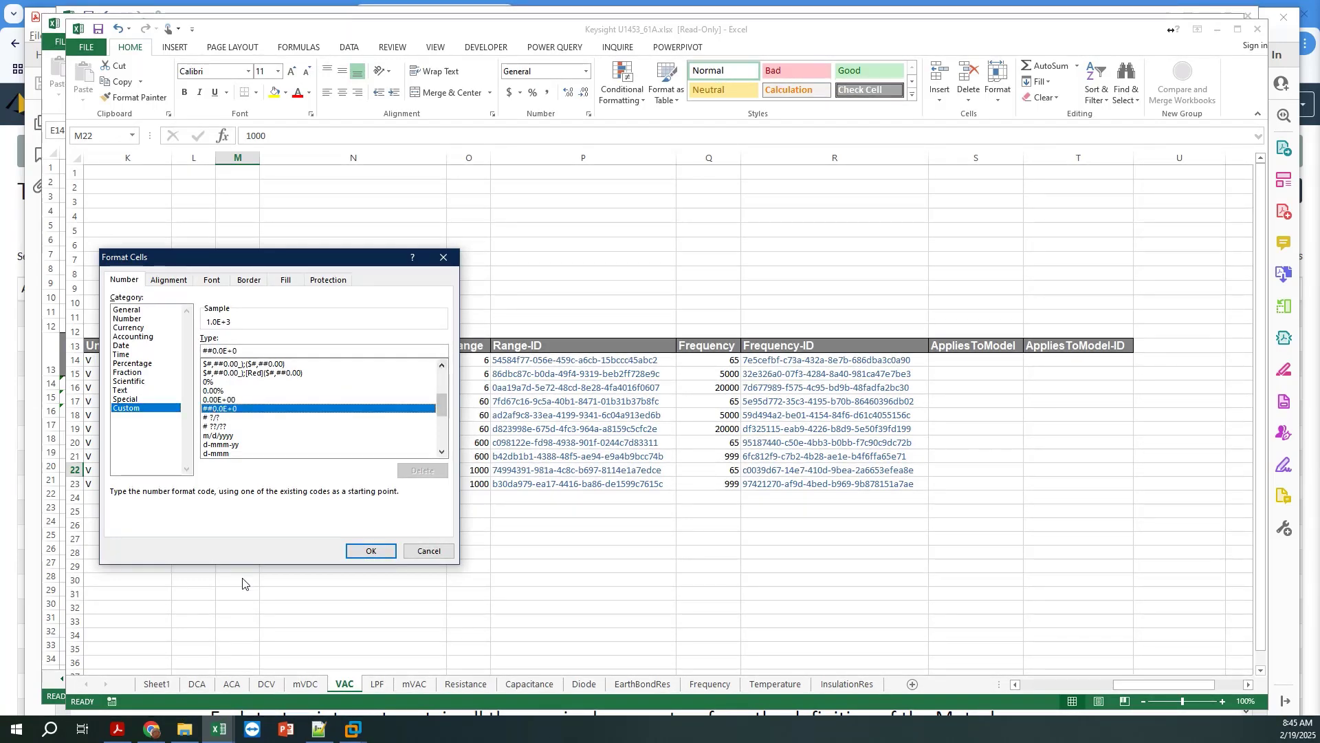
{"action": "left_click", "coordinate": [385, 551]}
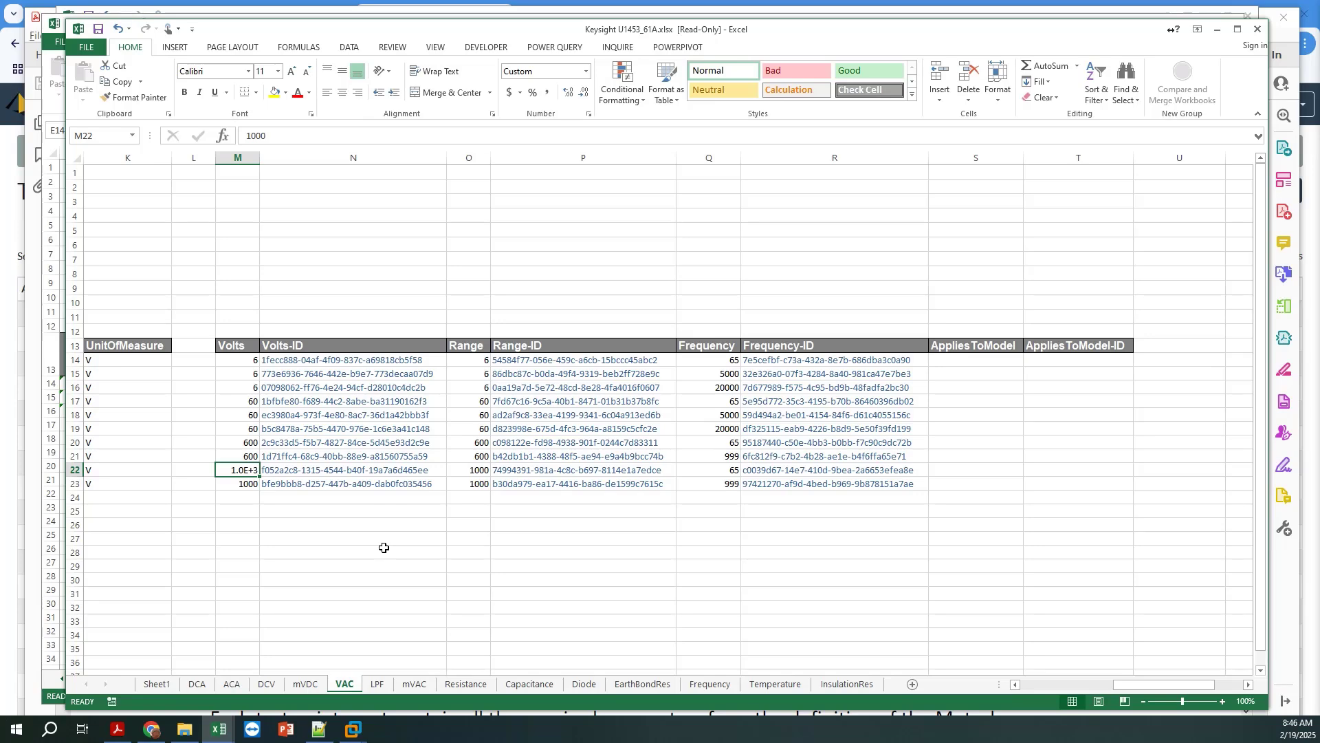
Switch to the Keysight 3497XA workbook and examine the custom number format of cell D2 on the Data sheet against the other format codes
{"action": "key", "text": "alt+Tab"}
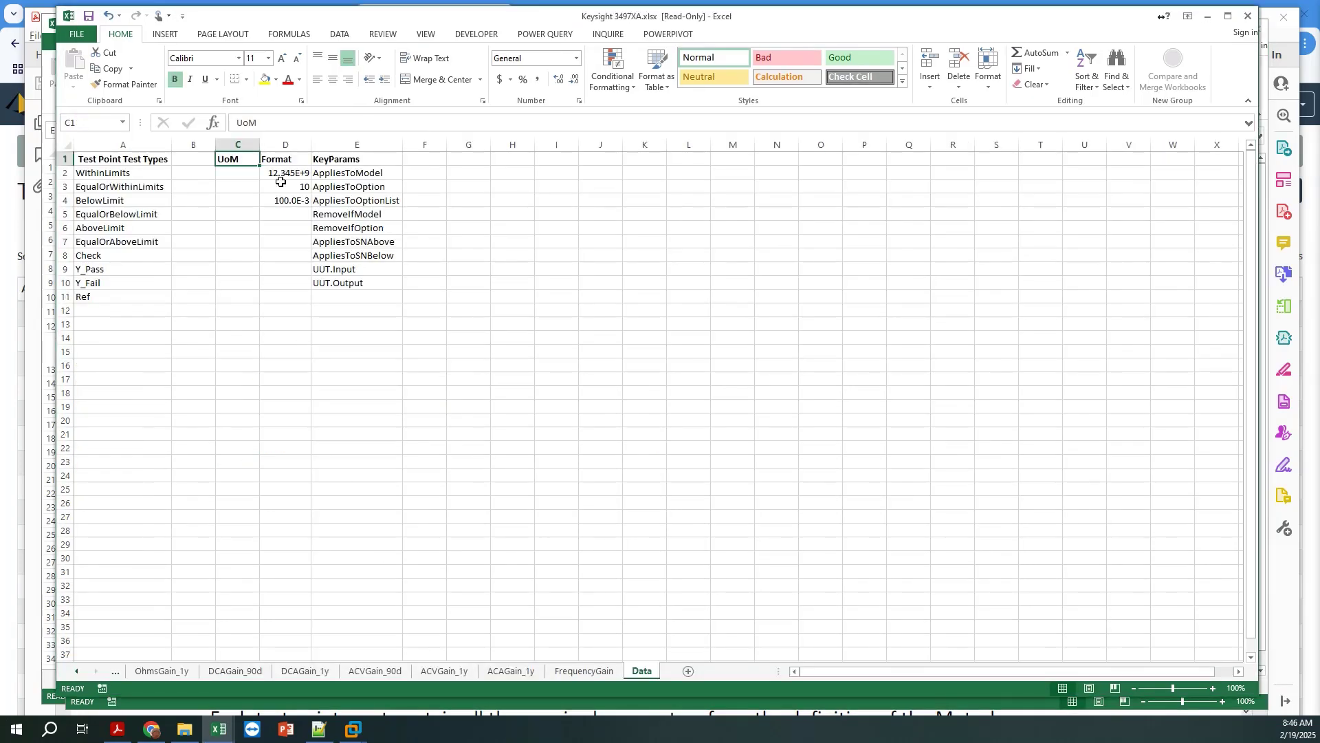
{"action": "left_click", "coordinate": [281, 174]}
{"action": "right_click", "coordinate": [281, 173]}
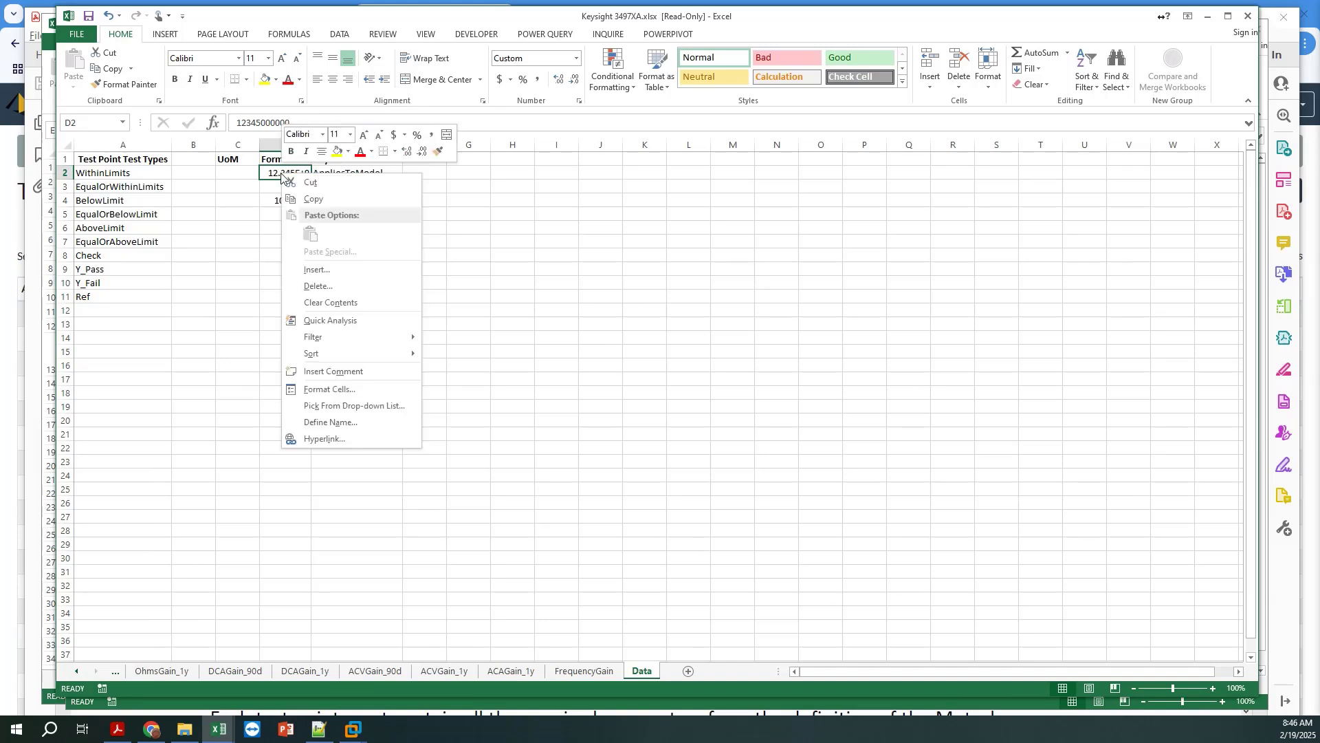
{"action": "left_click", "coordinate": [324, 387]}
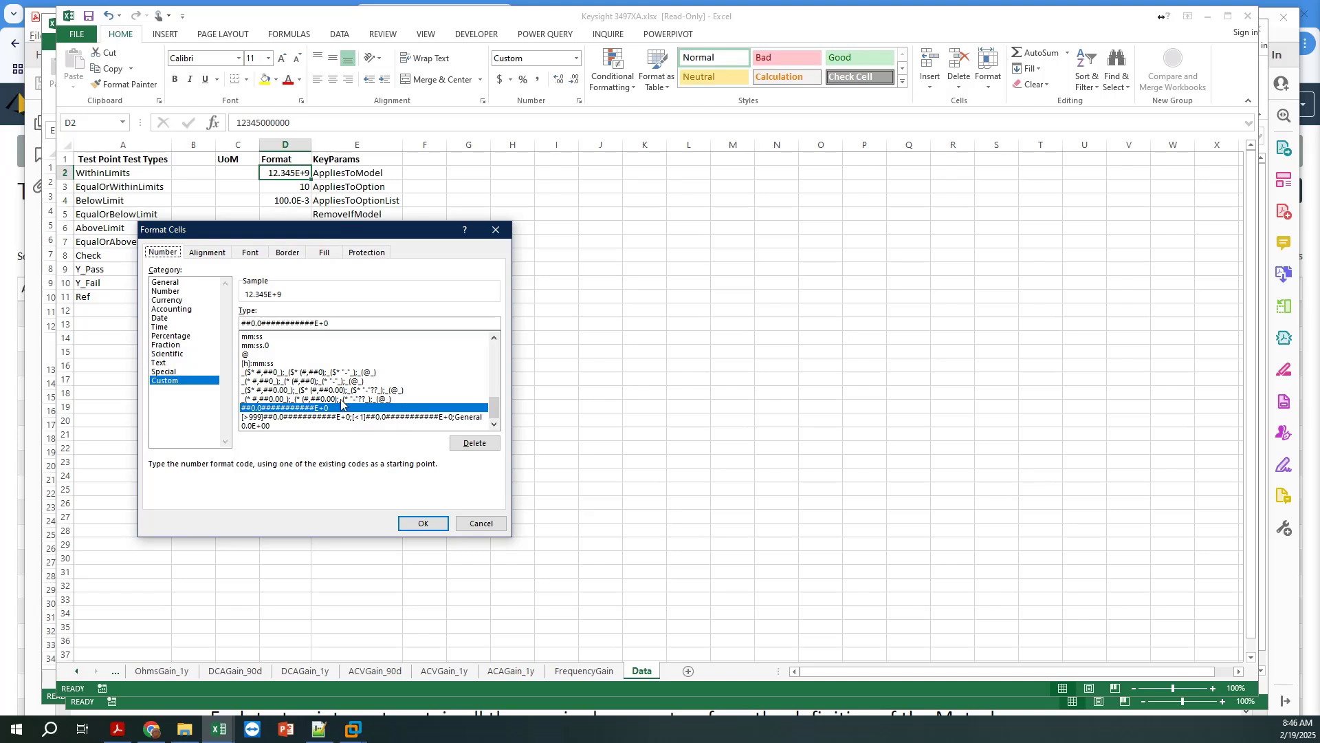
{"action": "scroll", "coordinate": [308, 413], "scroll_direction": "up", "scroll_amount": 6}
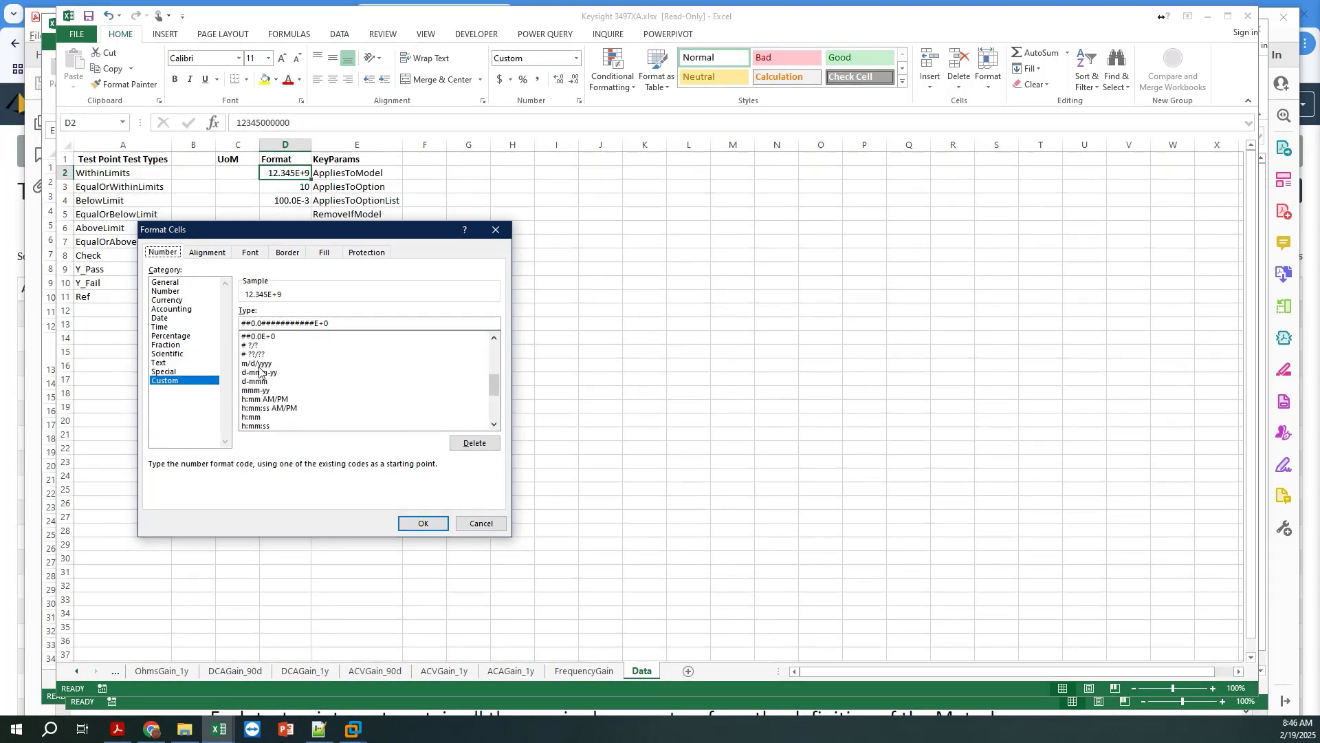
{"action": "scroll", "coordinate": [278, 364], "scroll_direction": "up", "scroll_amount": 2}
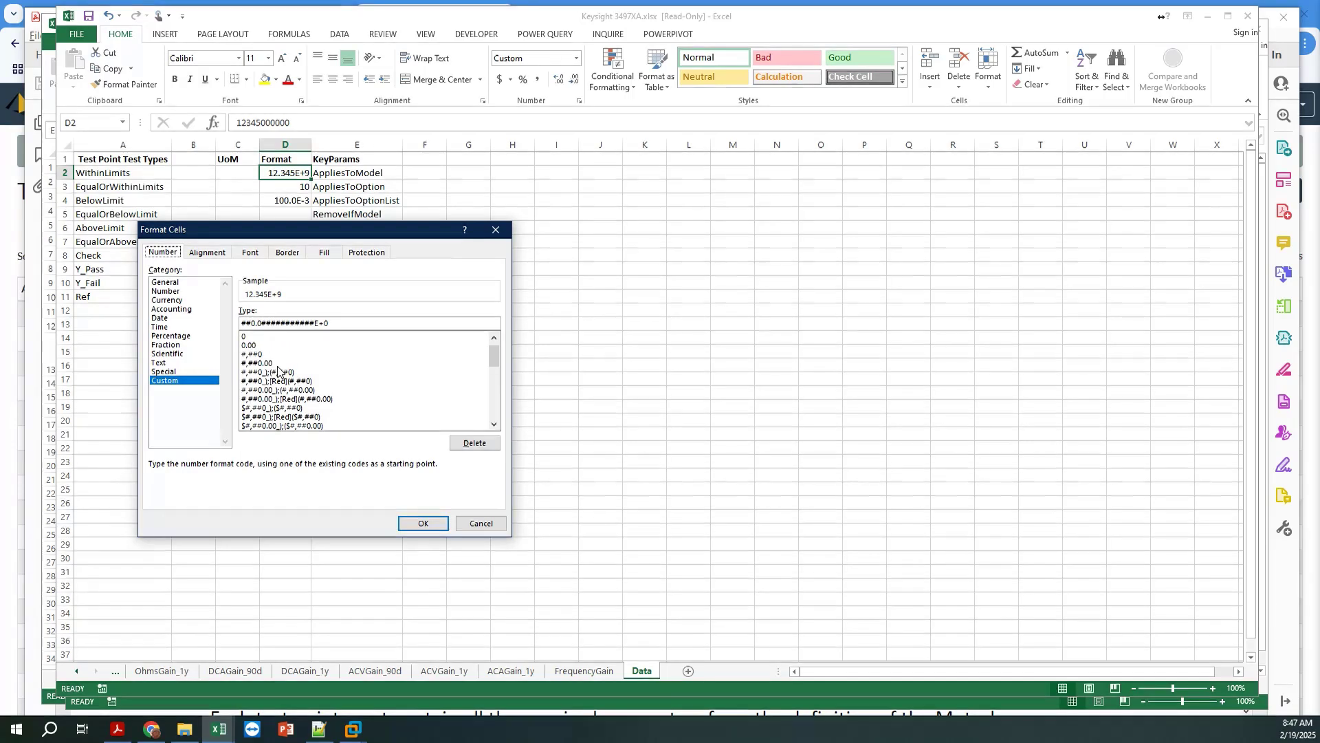
{"action": "scroll", "coordinate": [278, 372], "scroll_direction": "down", "scroll_amount": 3}
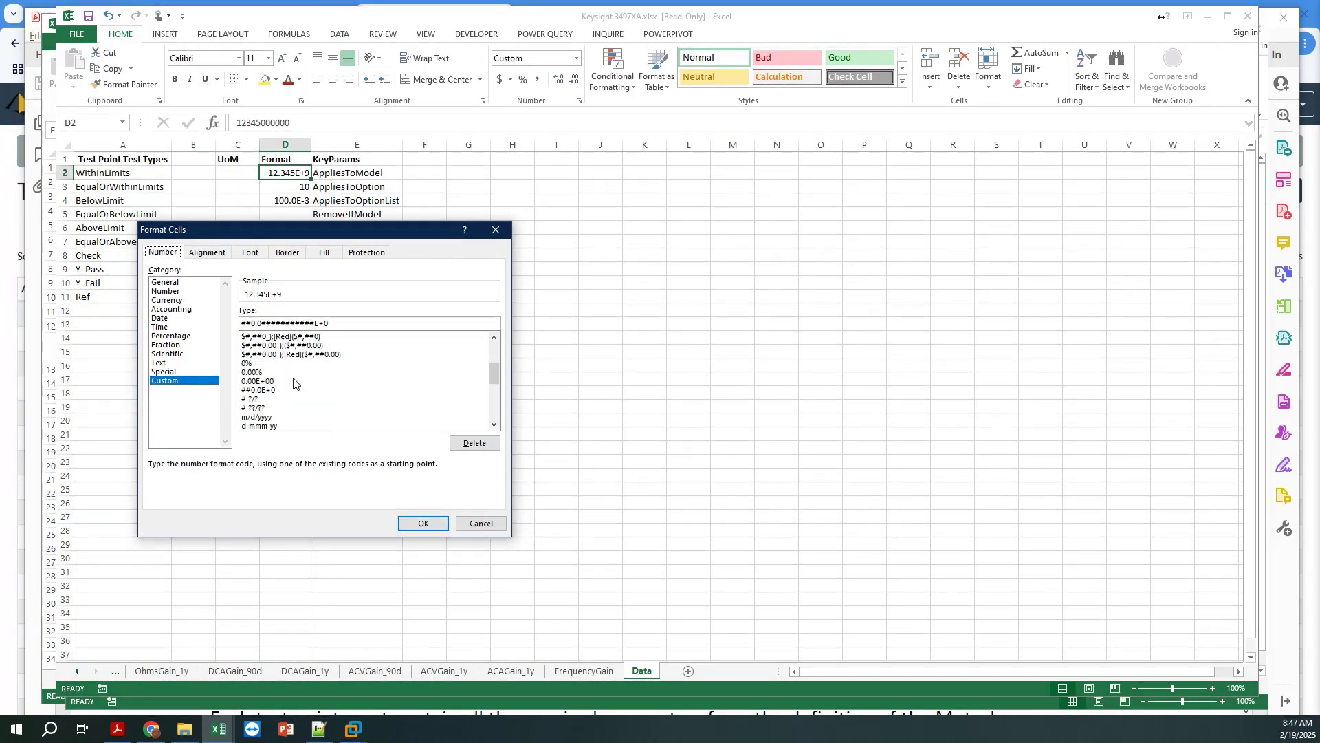
{"action": "left_click", "coordinate": [483, 522]}
Check the conditional custom number format applied to cell D3 in the Format column, leaving it as is
{"action": "left_click", "coordinate": [296, 196]}
{"action": "left_click", "coordinate": [294, 188]}
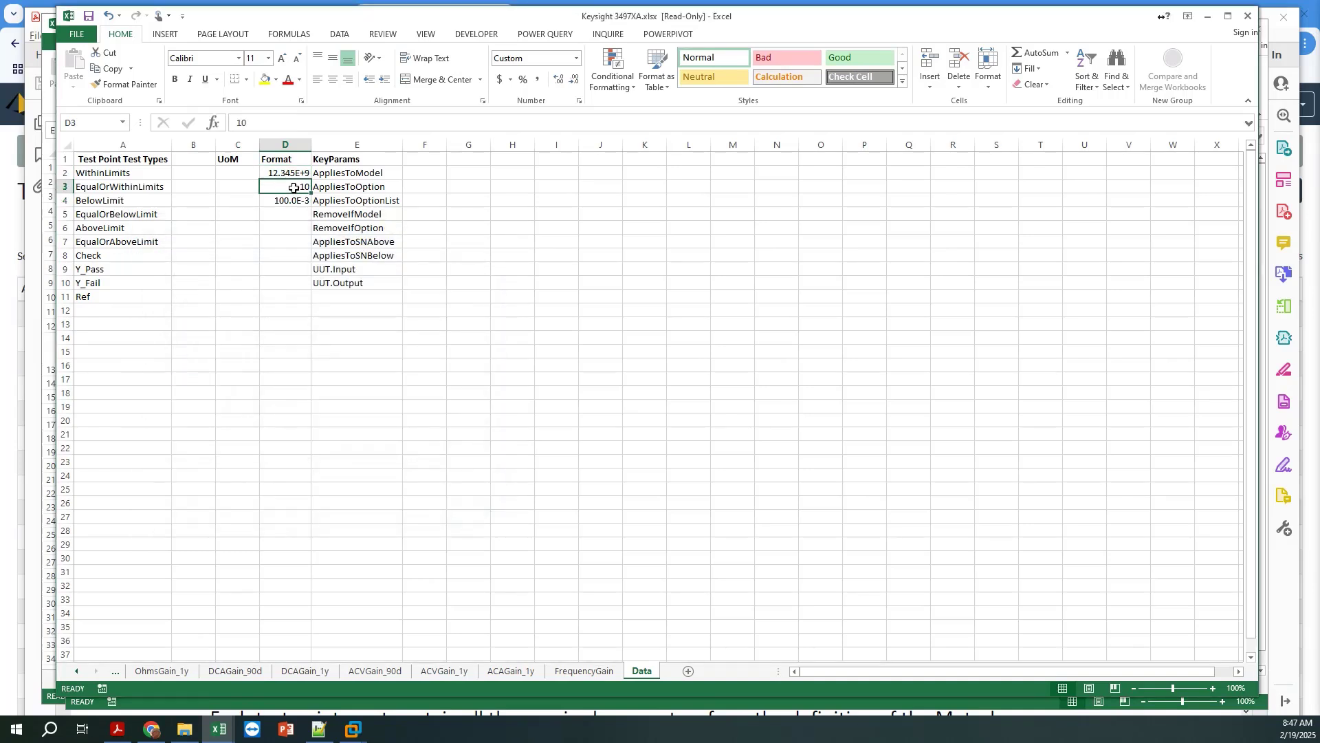
{"action": "right_click", "coordinate": [295, 190]}
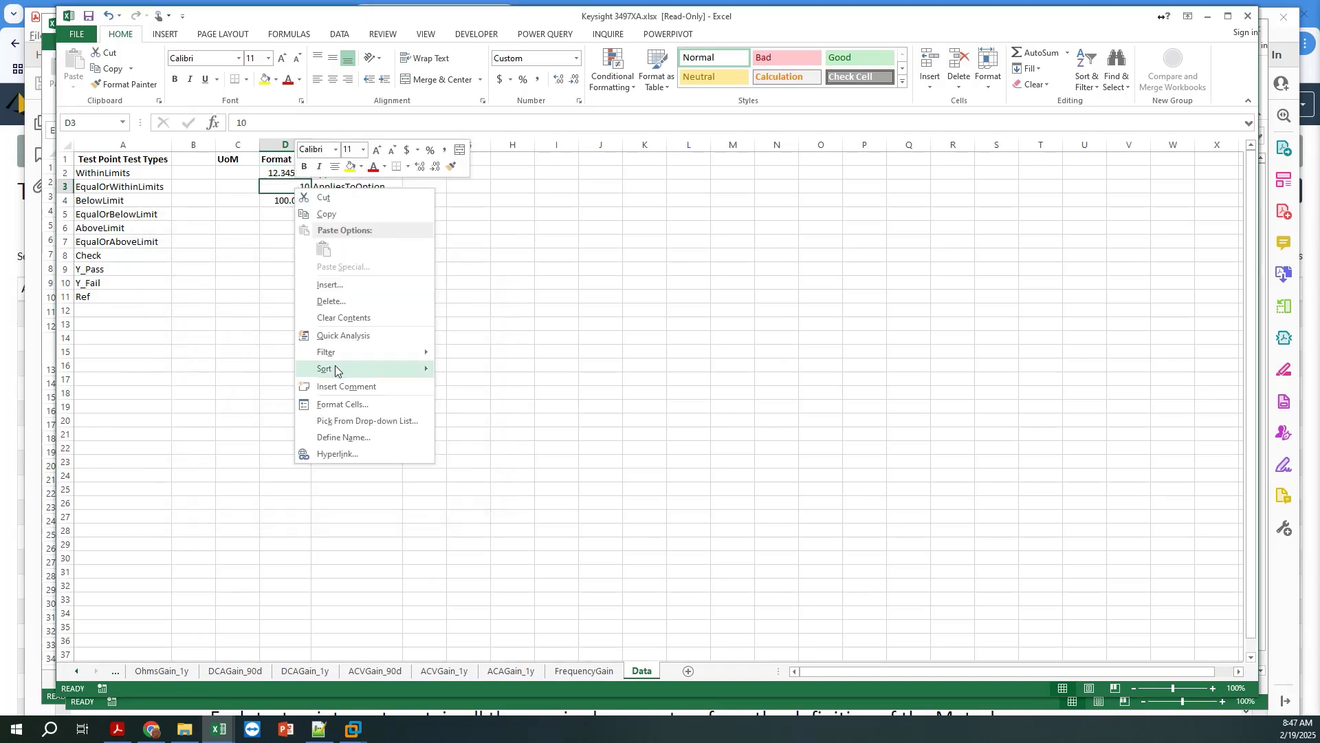
{"action": "left_click", "coordinate": [353, 408]}
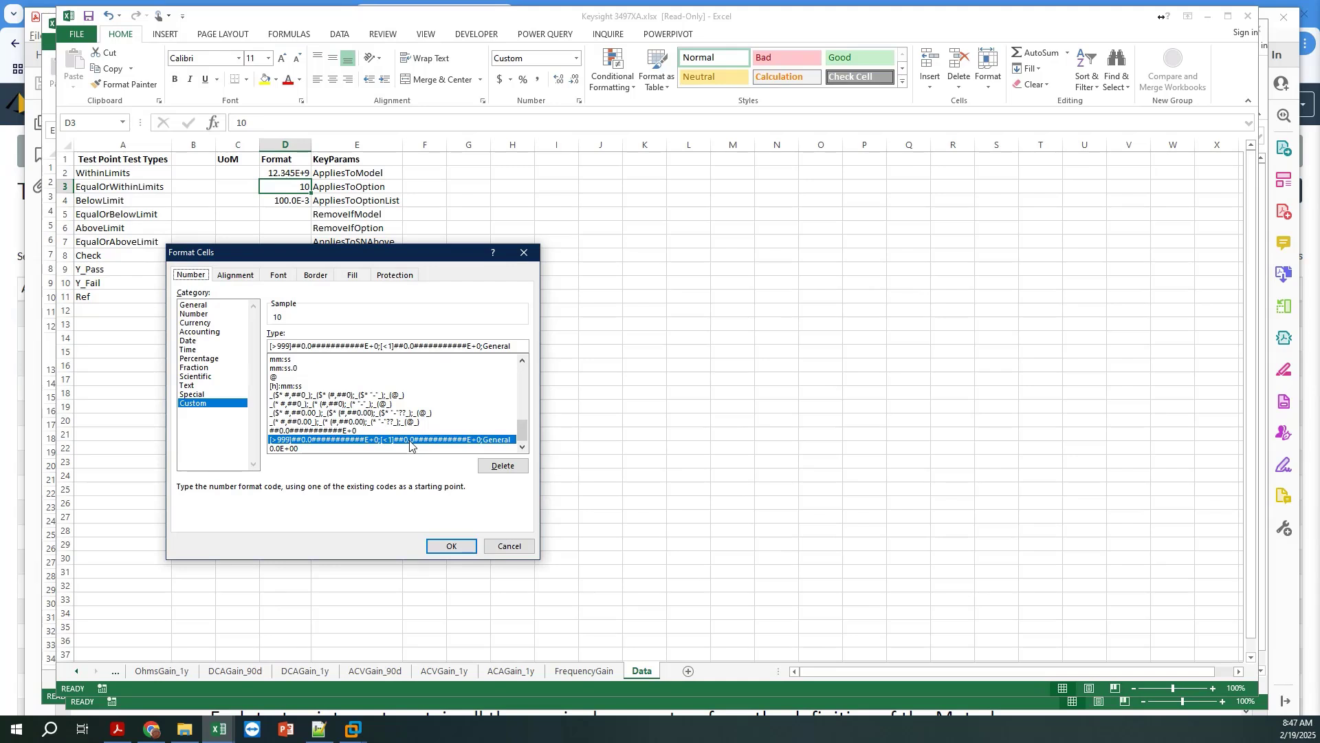
{"action": "left_click", "coordinate": [509, 546]}
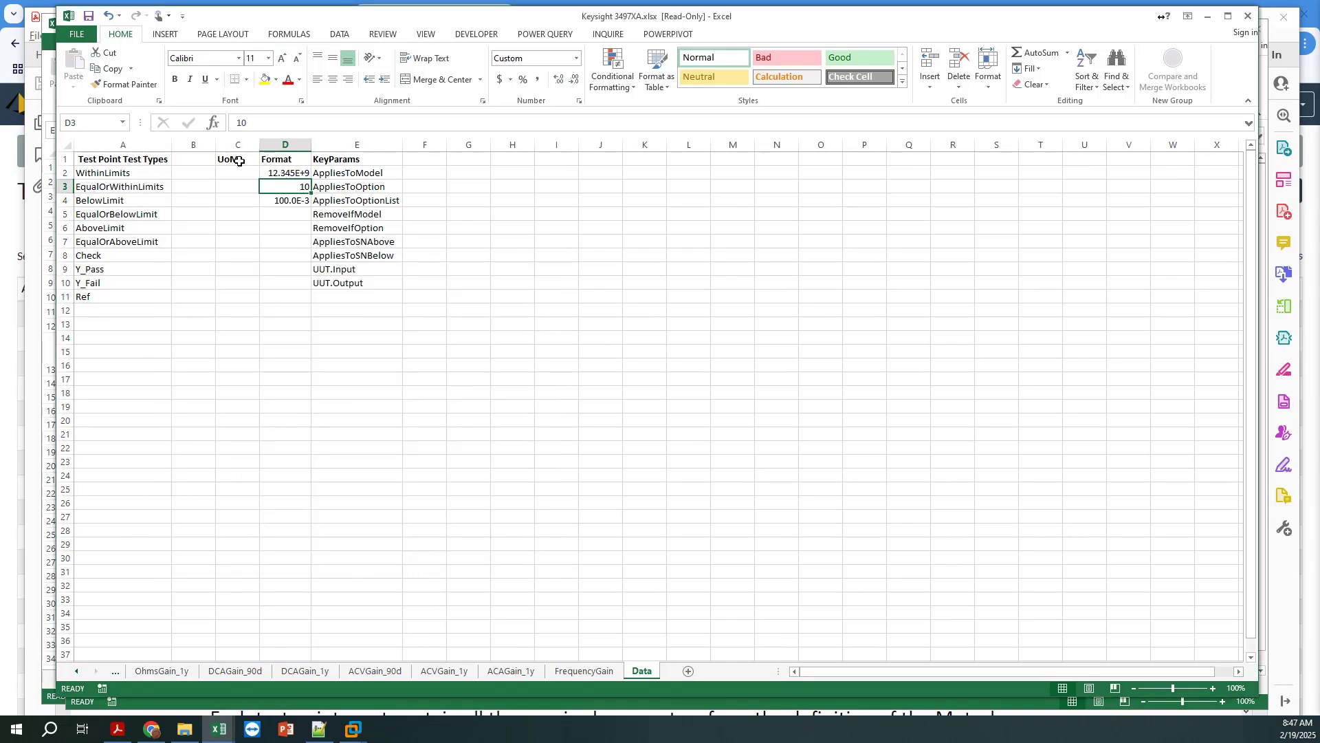
Try the value 10 in cell D2 of the Format column, undo the entry and select cell D4
{"action": "left_click", "coordinate": [292, 169]}
{"action": "type", "text": "10"}
{"action": "key", "text": "Return"}
{"action": "key", "text": "ctrl+z"}
{"action": "key", "text": "Down"}
{"action": "key", "text": "Down"}
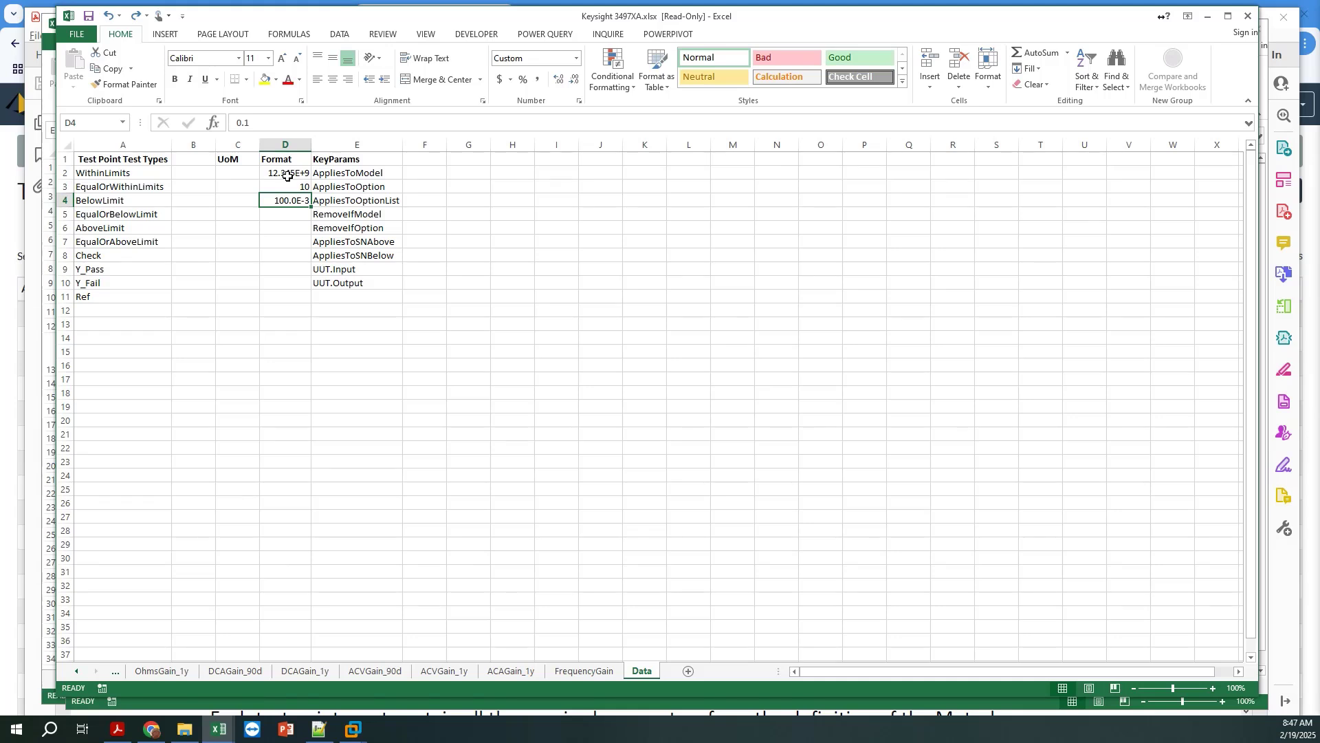
Switch to the Spreadsheet Test Point Editor Manual in Acrobat Reader and read from Test Point Parameters through the Uncertainties section
{"action": "key", "text": "alt+Tab"}
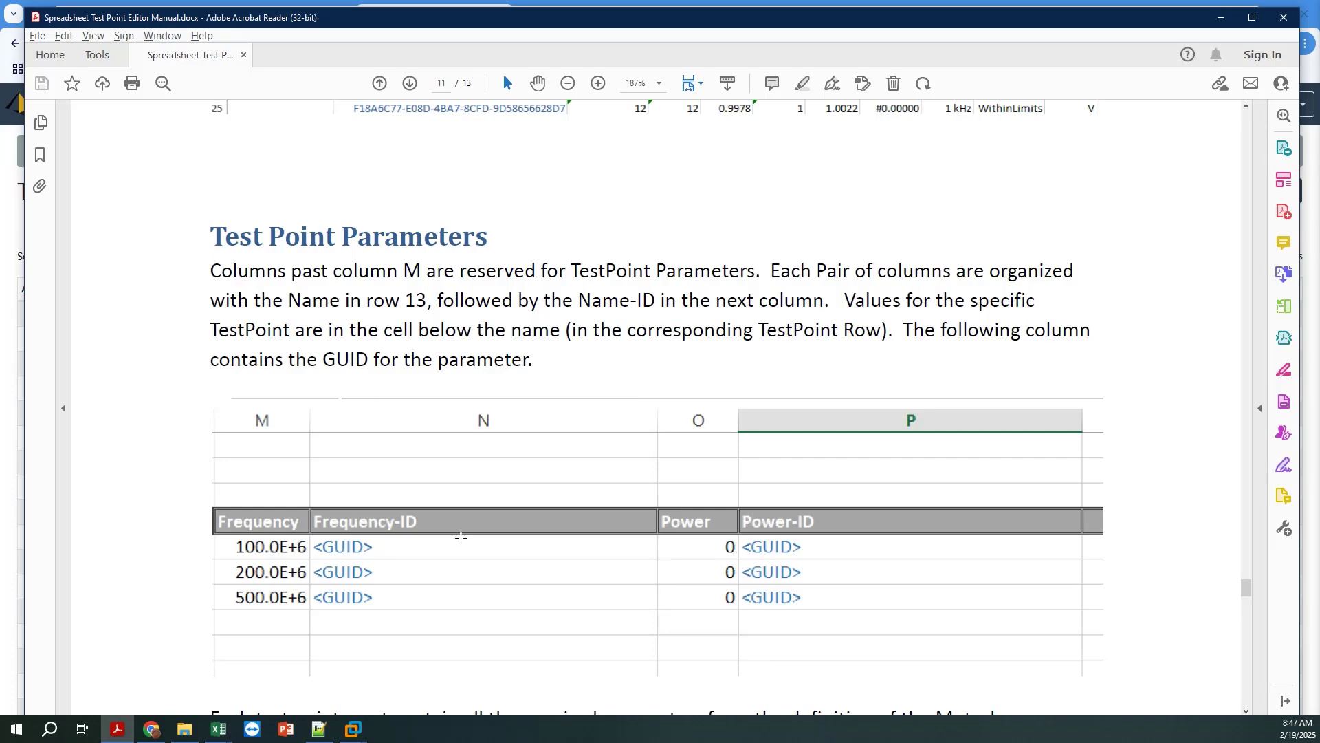
{"action": "scroll", "coordinate": [460, 537], "scroll_direction": "down", "scroll_amount": 10}
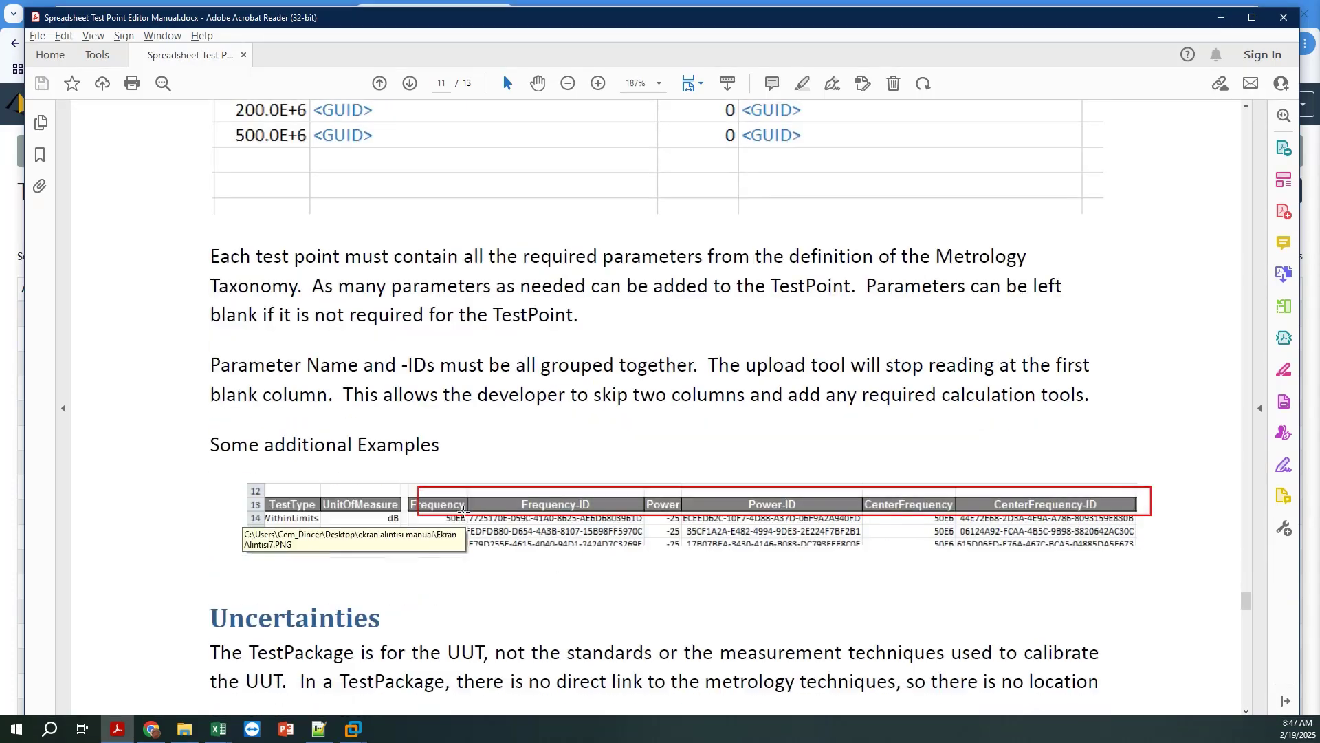
{"action": "scroll", "coordinate": [463, 510], "scroll_direction": "down", "scroll_amount": 3}
{"action": "scroll", "coordinate": [463, 510], "scroll_direction": "up", "scroll_amount": 4}
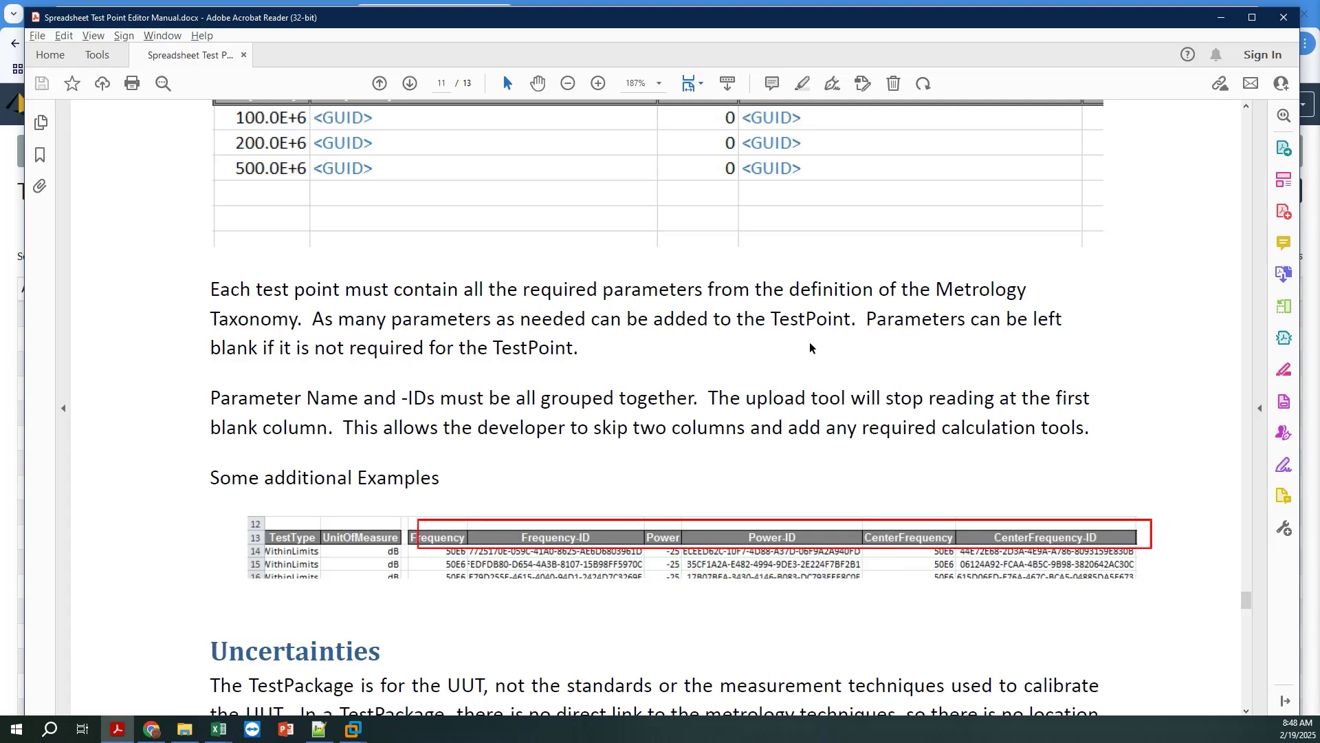
{"action": "scroll", "coordinate": [517, 594], "scroll_direction": "down", "scroll_amount": 1}
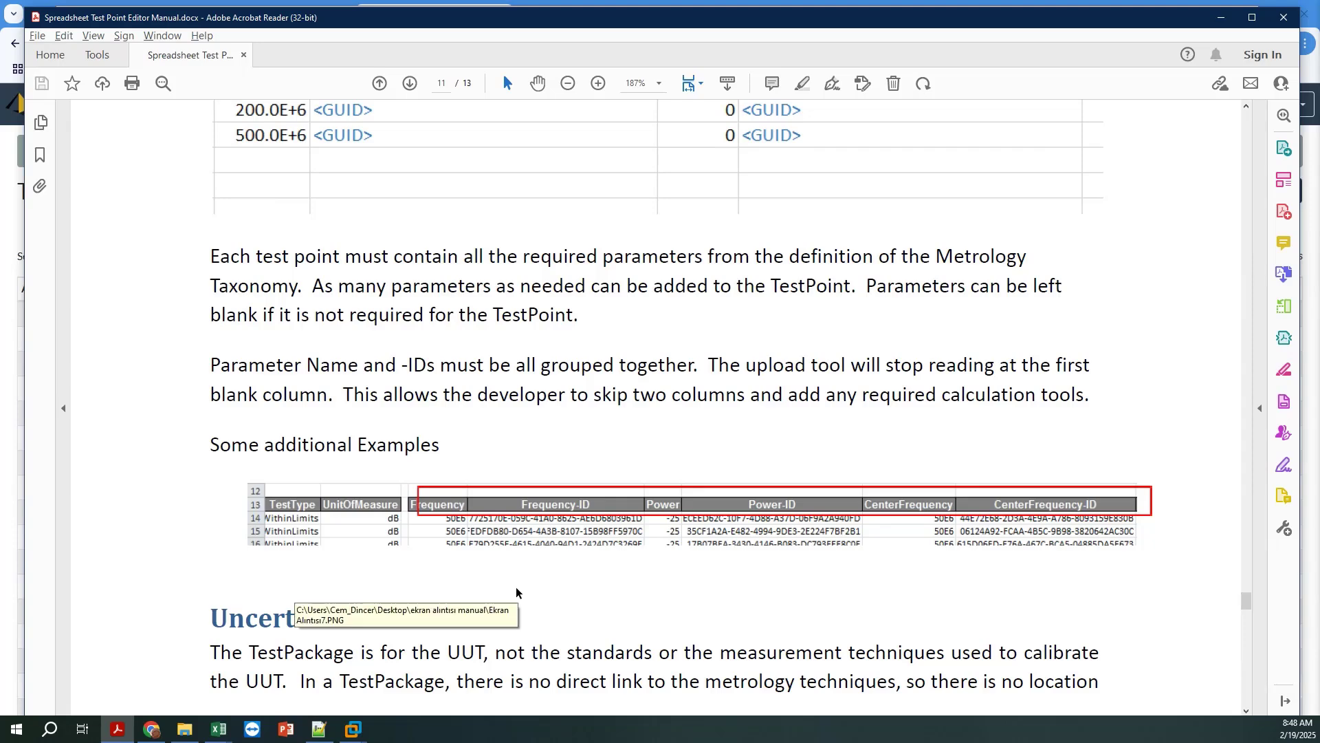
{"action": "scroll", "coordinate": [538, 571], "scroll_direction": "down", "scroll_amount": 5}
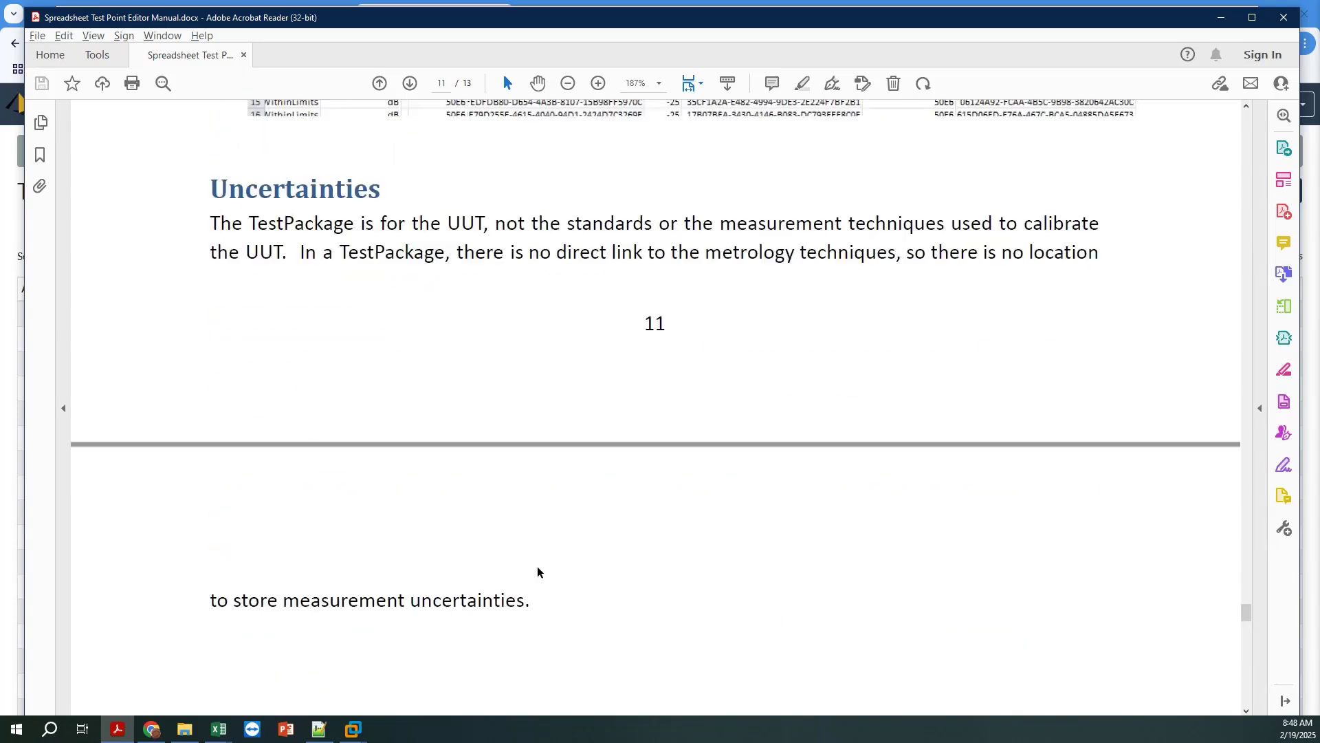
{"action": "scroll", "coordinate": [538, 567], "scroll_direction": "down", "scroll_amount": 4}
{"action": "scroll", "coordinate": [537, 565], "scroll_direction": "up", "scroll_amount": 5}
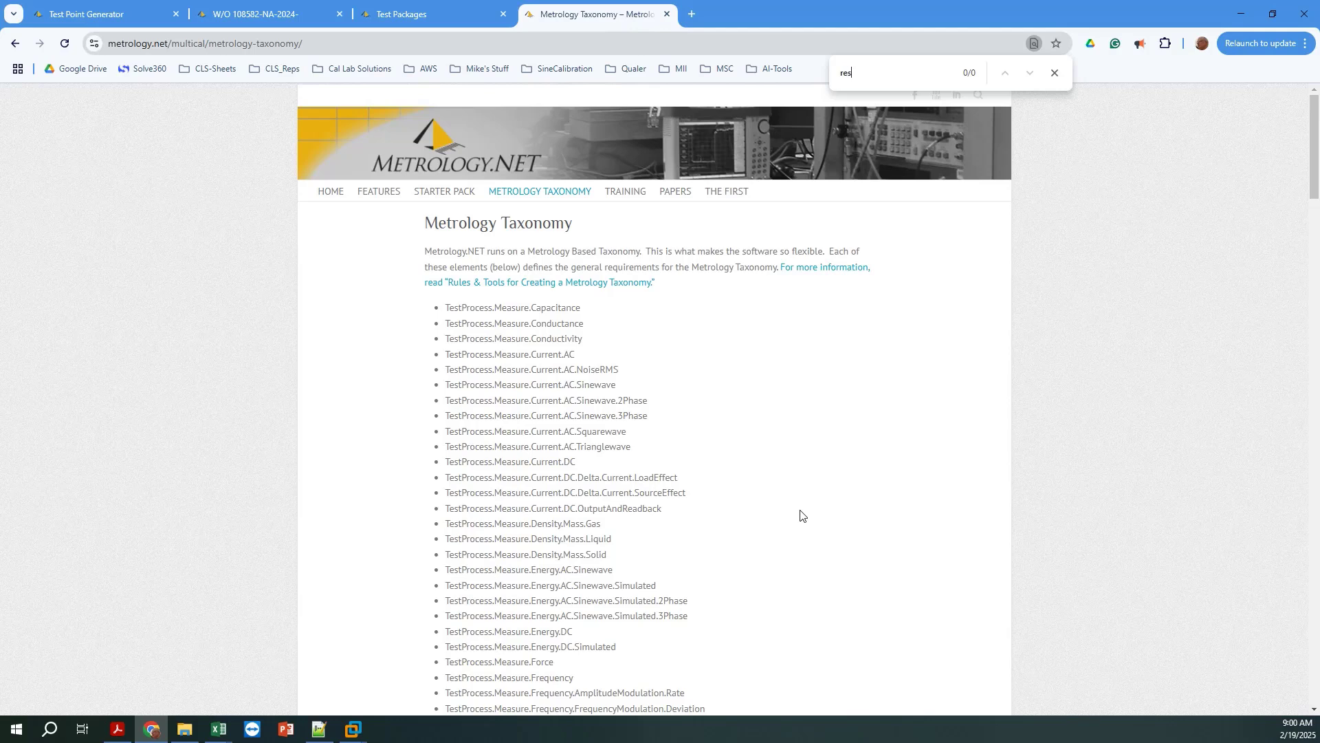
Find the resistance test process on the Metrology Taxonomy page by searching for "resis" and highlight its optional parameters Volts and Amps
{"action": "type", "text": "is"}
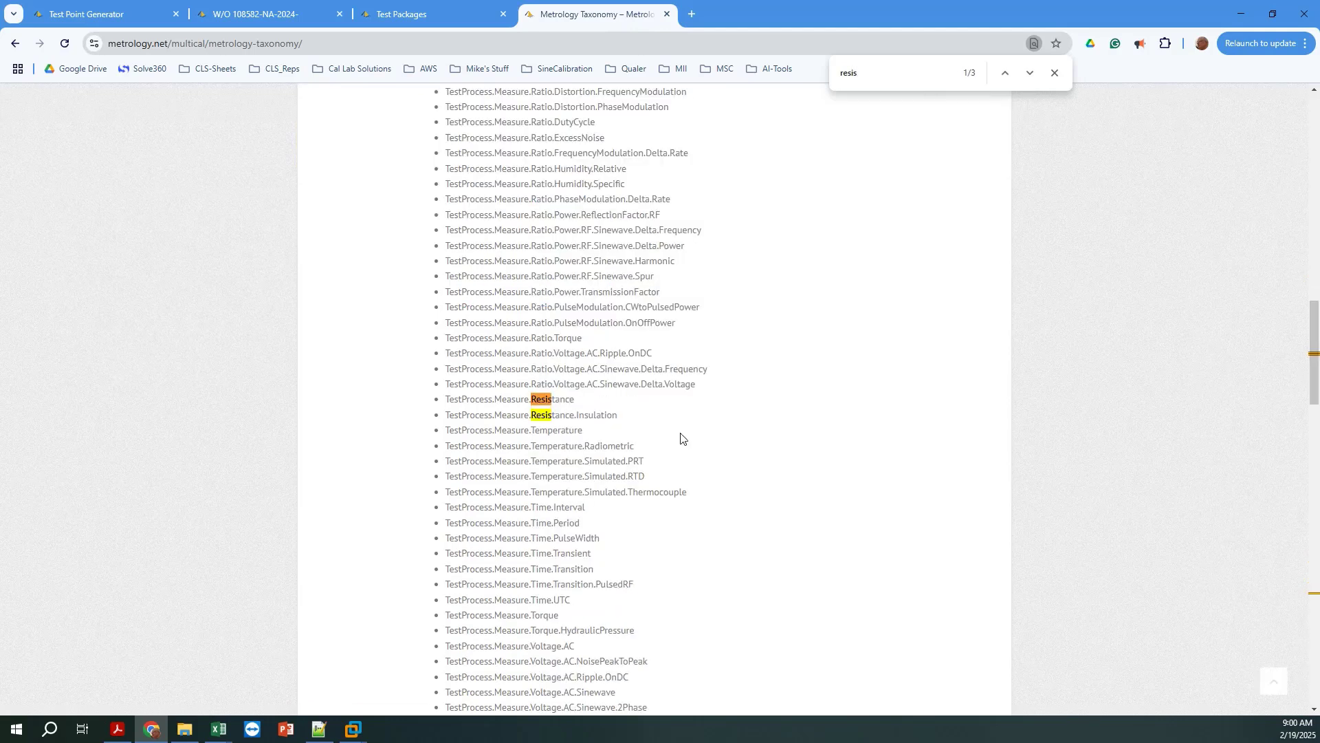
{"action": "scroll", "coordinate": [681, 435], "scroll_direction": "down", "scroll_amount": 10}
{"action": "scroll", "coordinate": [681, 432], "scroll_direction": "down", "scroll_amount": 5}
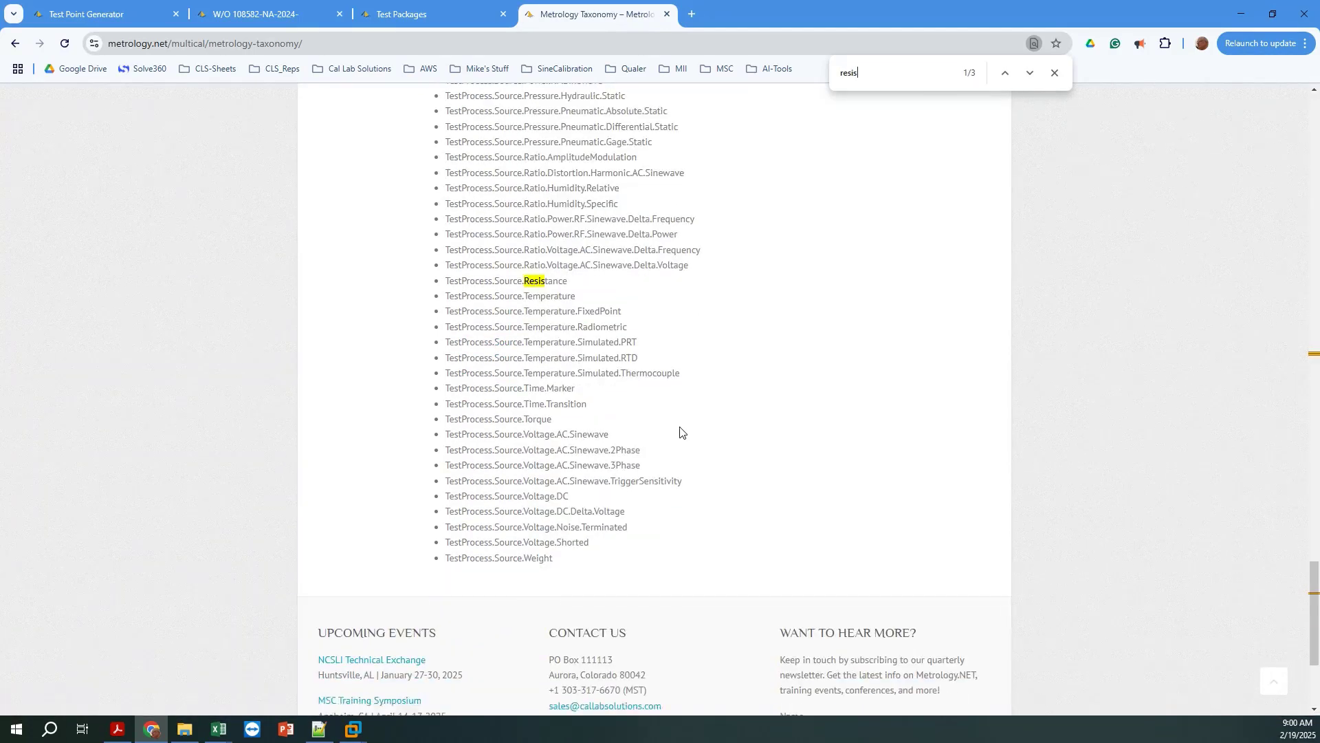
{"action": "left_click", "coordinate": [557, 282]}
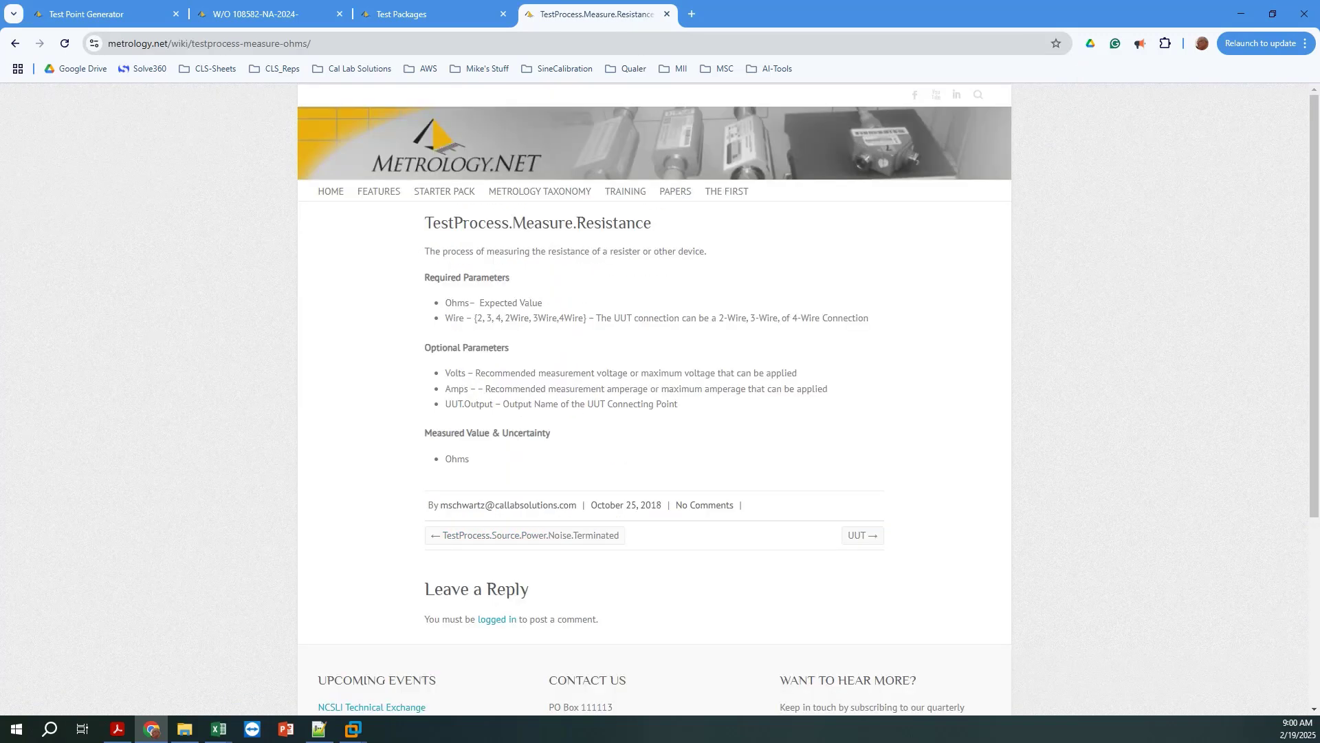
{"action": "double_click", "coordinate": [450, 372]}
{"action": "double_click", "coordinate": [454, 387]}
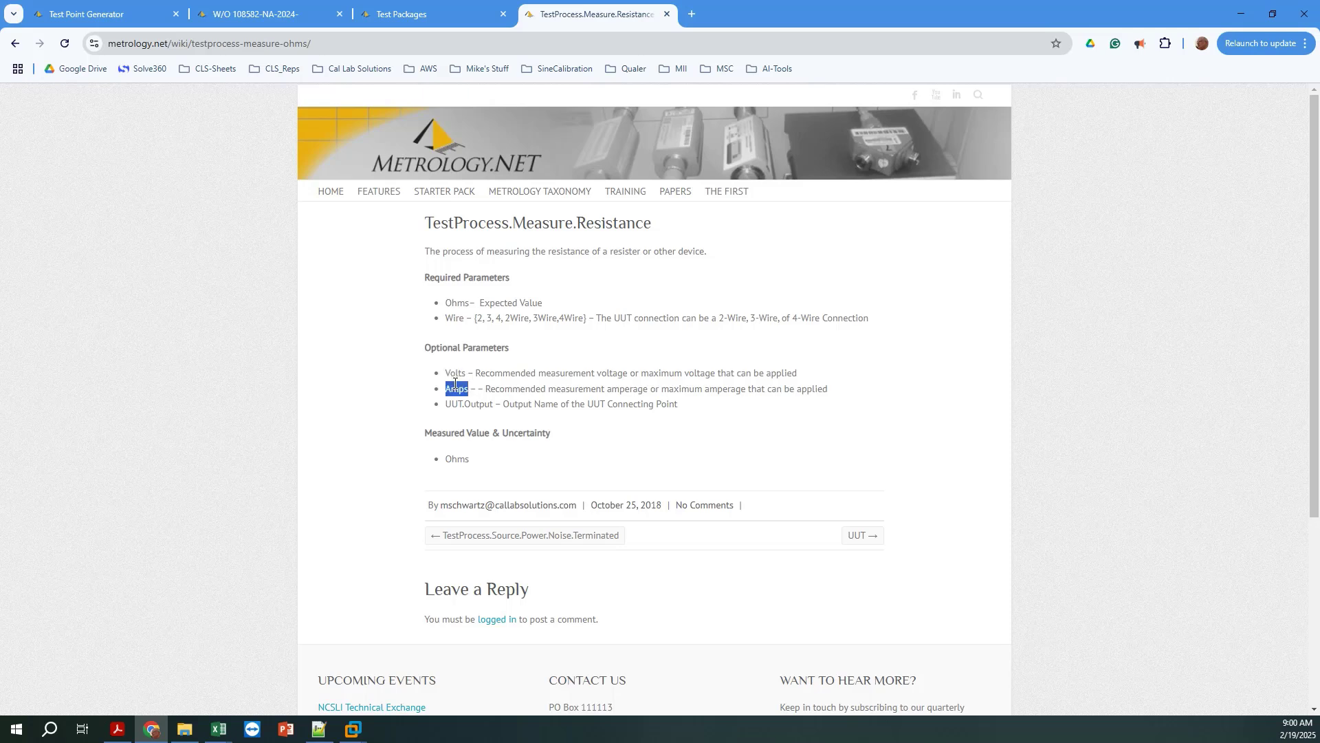